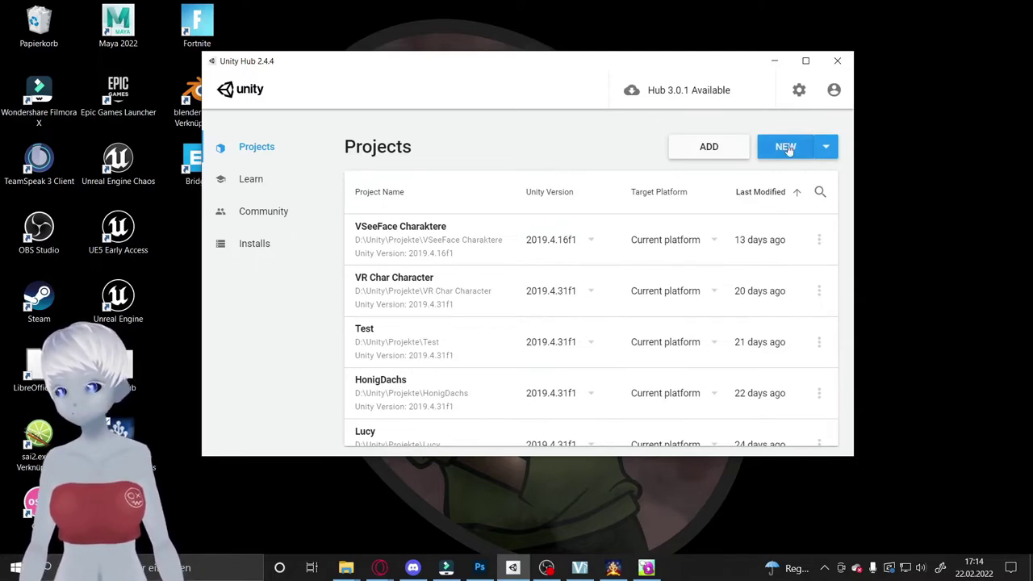
Step: Create a new 3D project named 'Lucy Test Vrm' with Unity 2019.4.31f1
{"action": "left_click", "coordinate": [825, 150]}
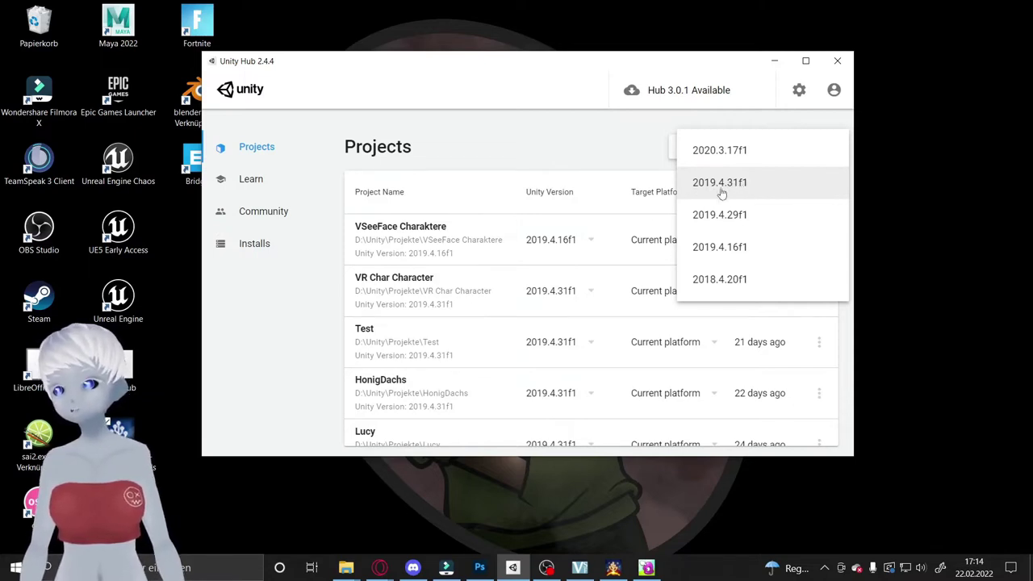
{"action": "left_click", "coordinate": [771, 191]}
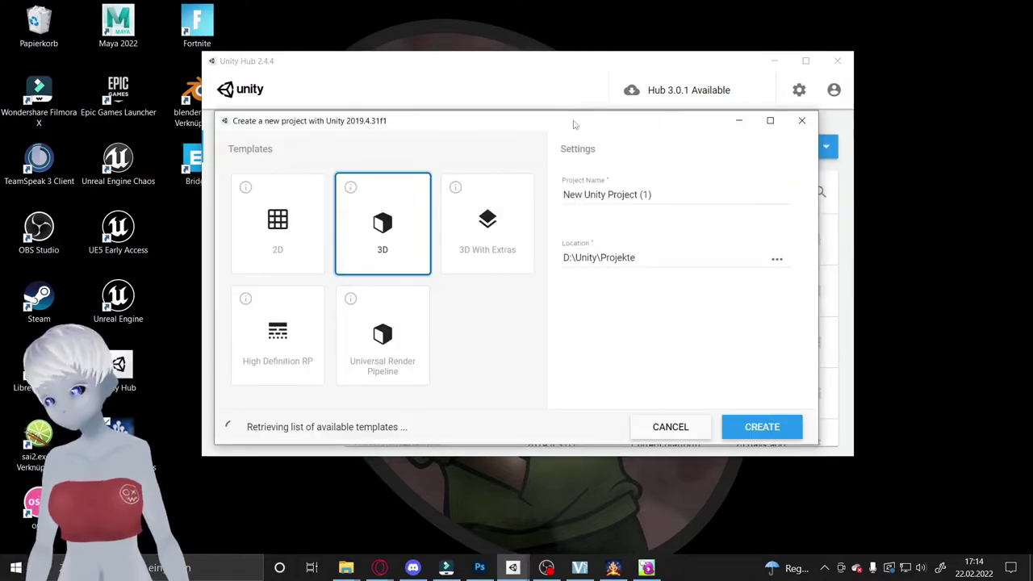
{"action": "left_click", "coordinate": [667, 193]}
{"action": "key", "text": "ctrl+a"}
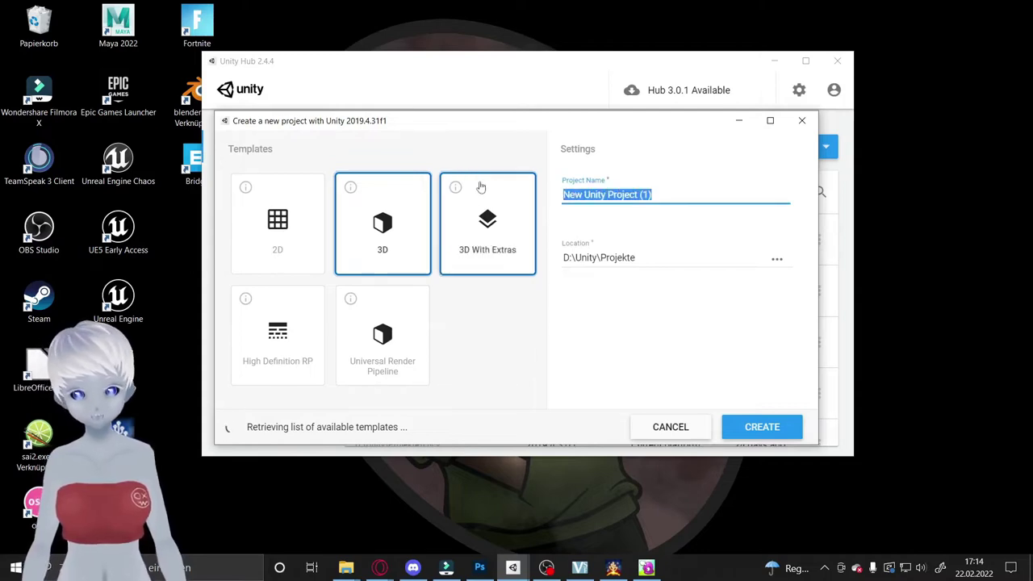
{"action": "type", "text": "Lucy Test Vrm"}
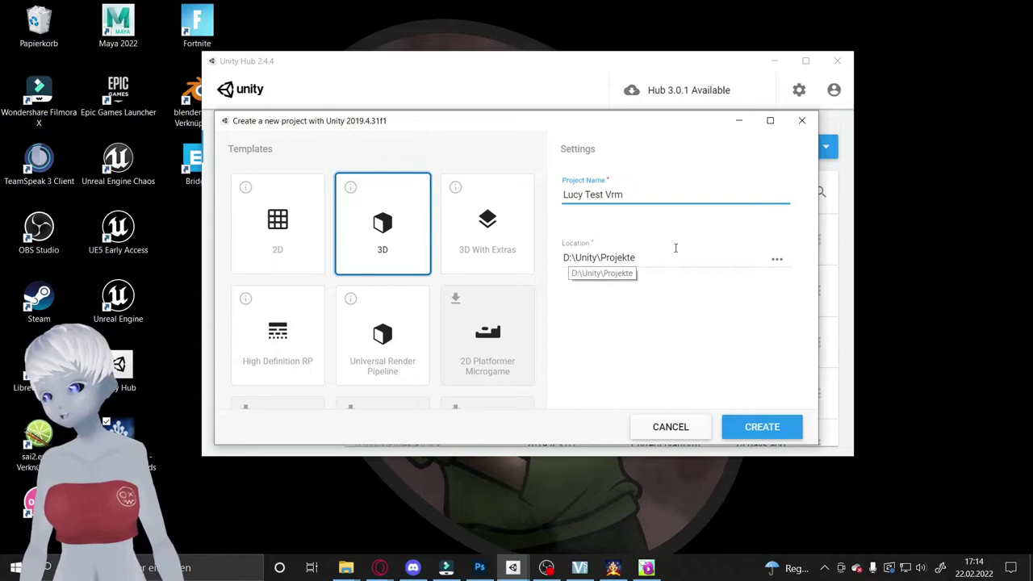
{"action": "left_click", "coordinate": [744, 427]}
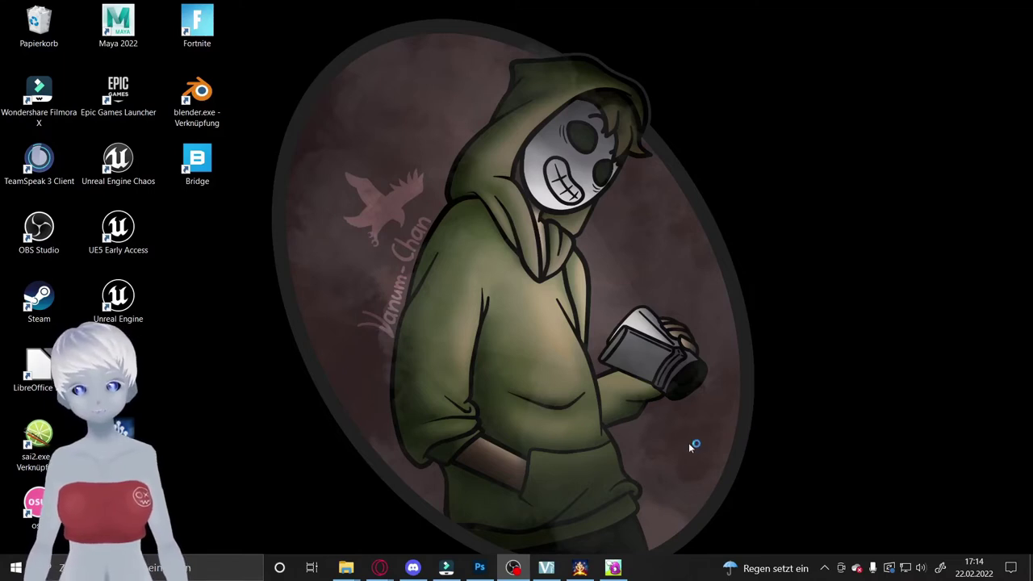
Step: Bring up the Unity editor once the Lucy Test Vrm project has loaded
{"action": "left_click", "coordinate": [379, 567]}
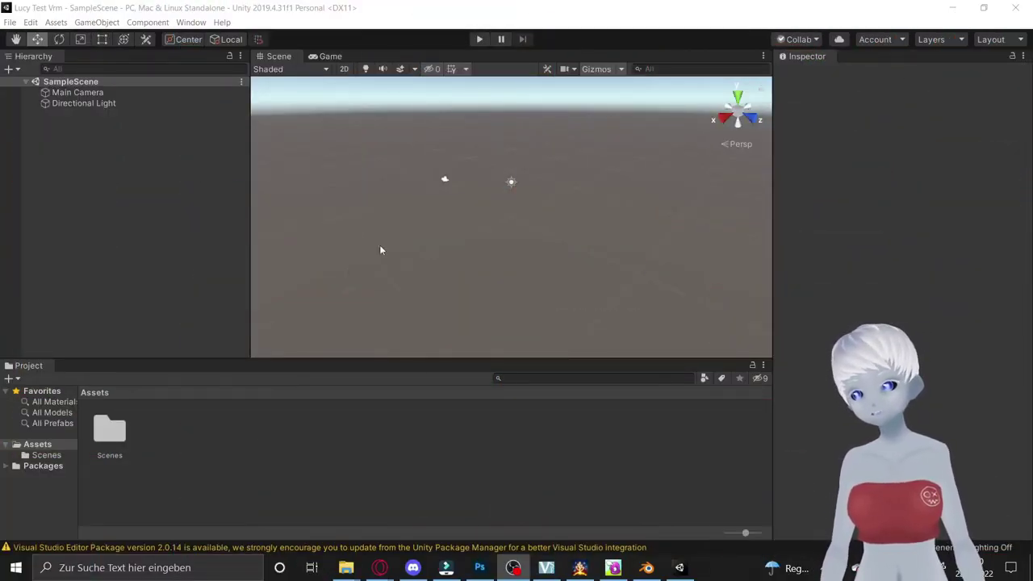
Step: Open UniVRM-0.95.1_6465.unitypackage from Downloads as a custom package
{"action": "right_click", "coordinate": [224, 441]}
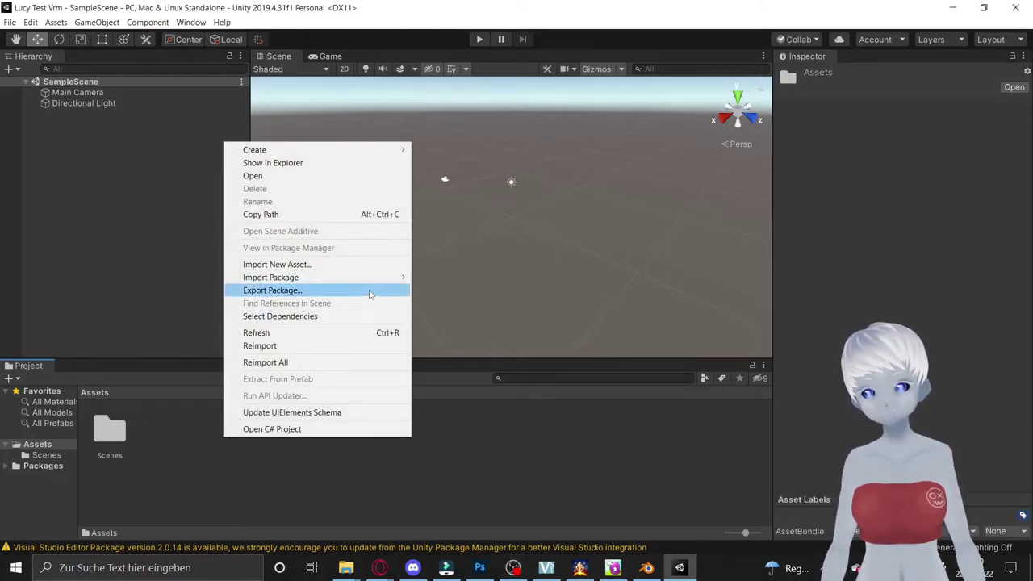
{"action": "mouse_move", "coordinate": [374, 281]}
{"action": "left_click", "coordinate": [432, 276]}
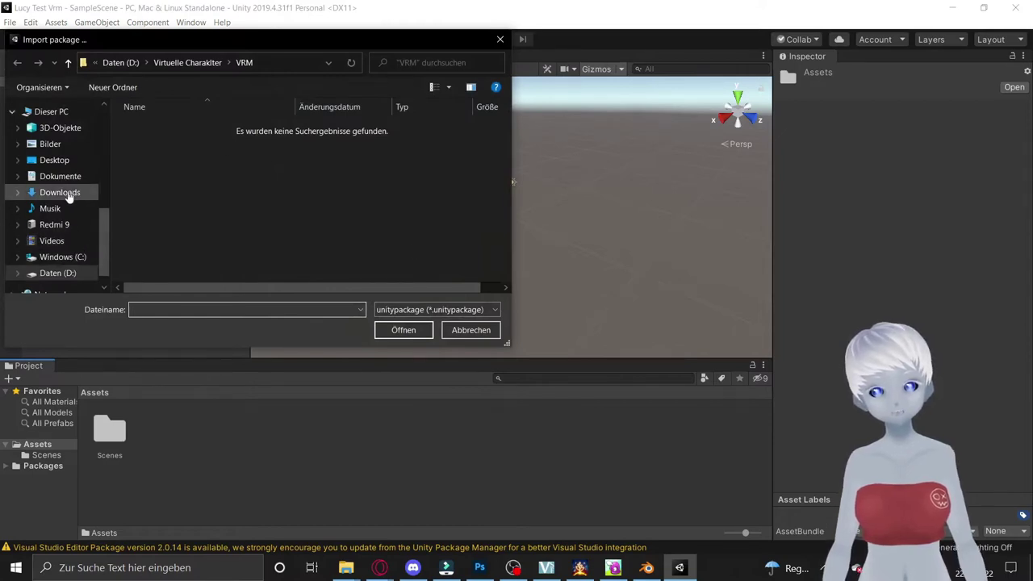
{"action": "left_click", "coordinate": [71, 194]}
{"action": "left_click", "coordinate": [169, 175]}
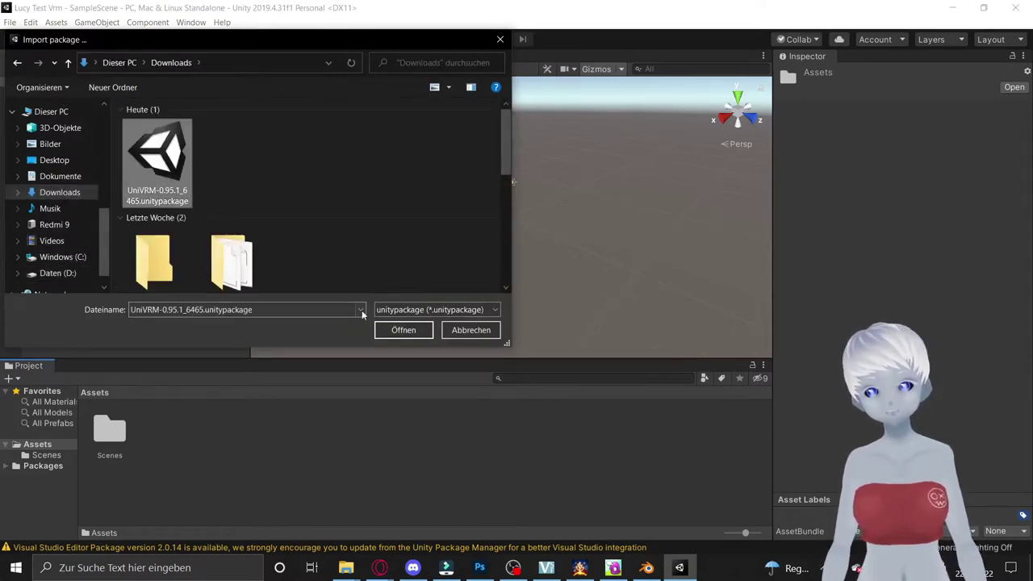
{"action": "left_click", "coordinate": [404, 329]}
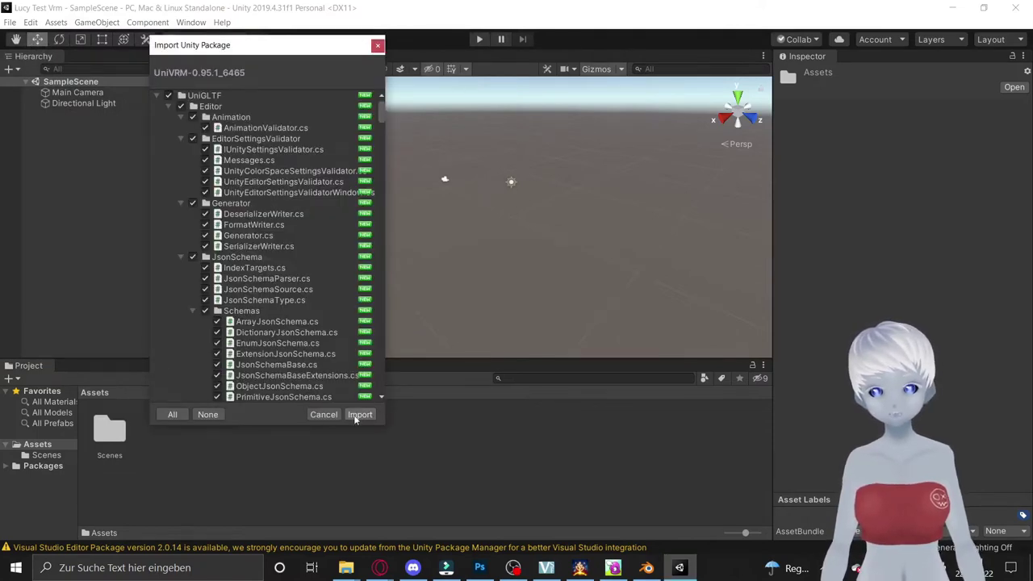
Step: Import all UniVRM items and apply the recommended Linear colour space
{"action": "left_click", "coordinate": [359, 415]}
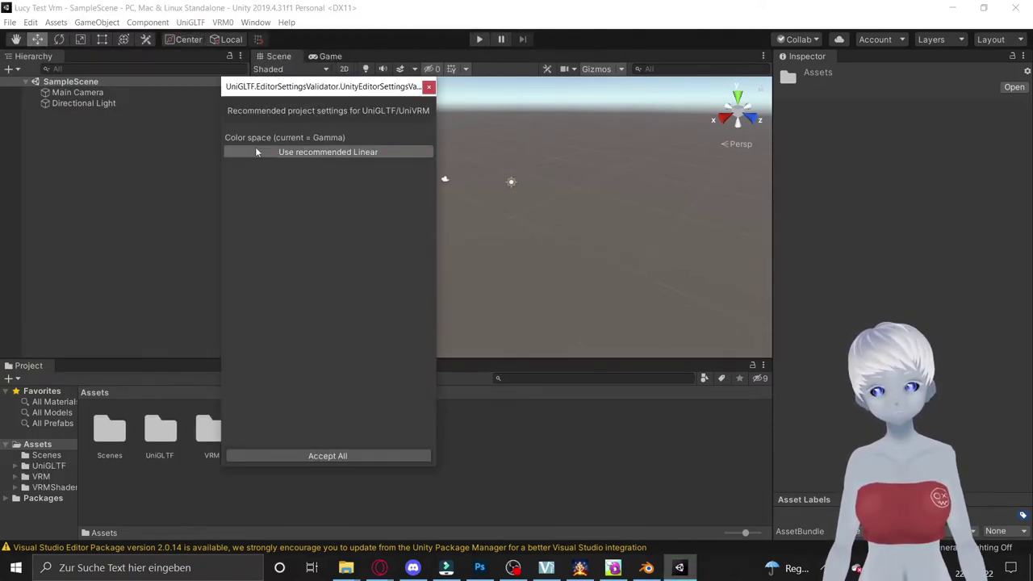
{"action": "left_click", "coordinate": [365, 154]}
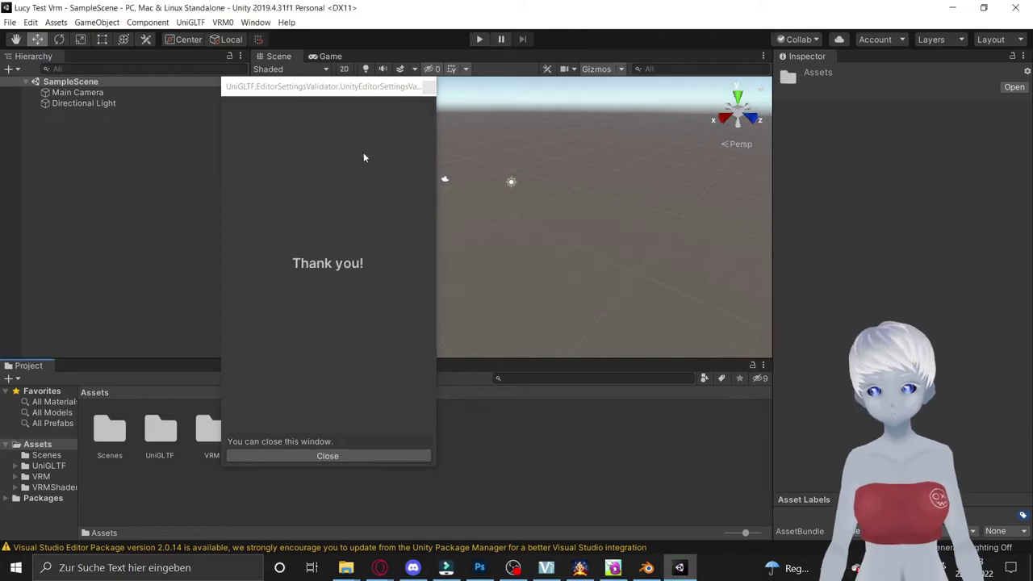
{"action": "left_click", "coordinate": [366, 455]}
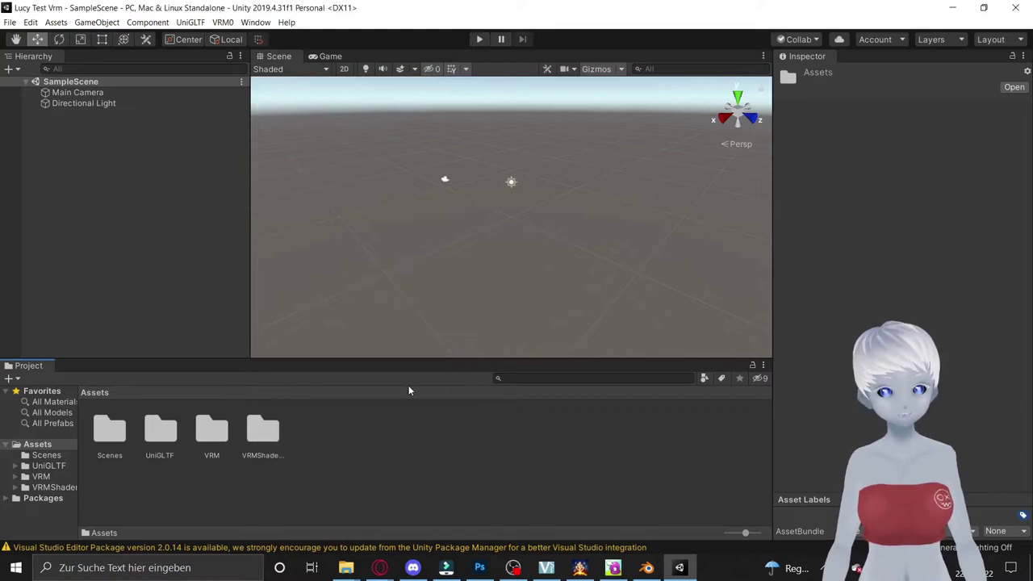
Step: Create a folder named 'Lucy' in Assets and open it
{"action": "right_click", "coordinate": [378, 434]}
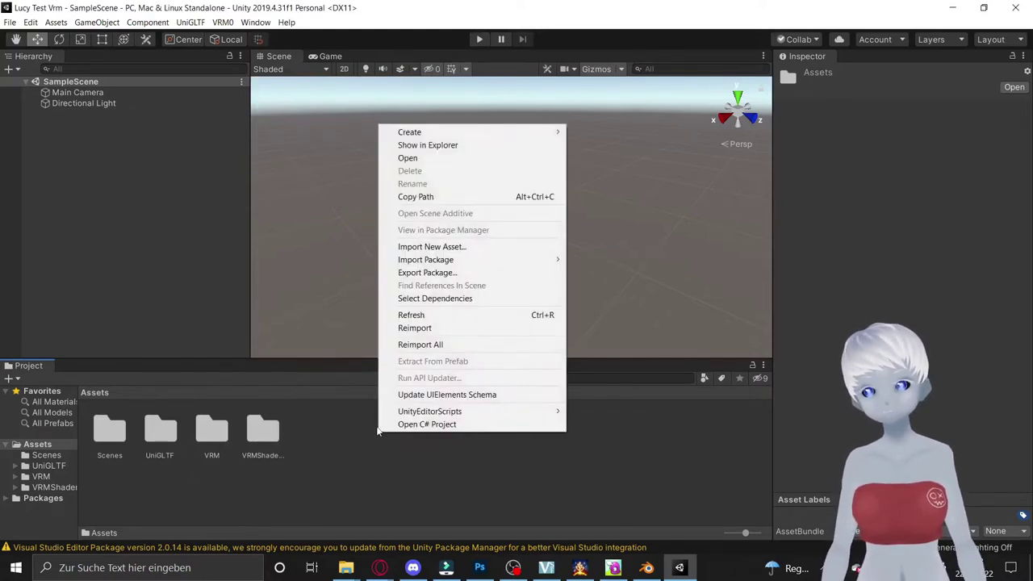
{"action": "mouse_move", "coordinate": [461, 135]}
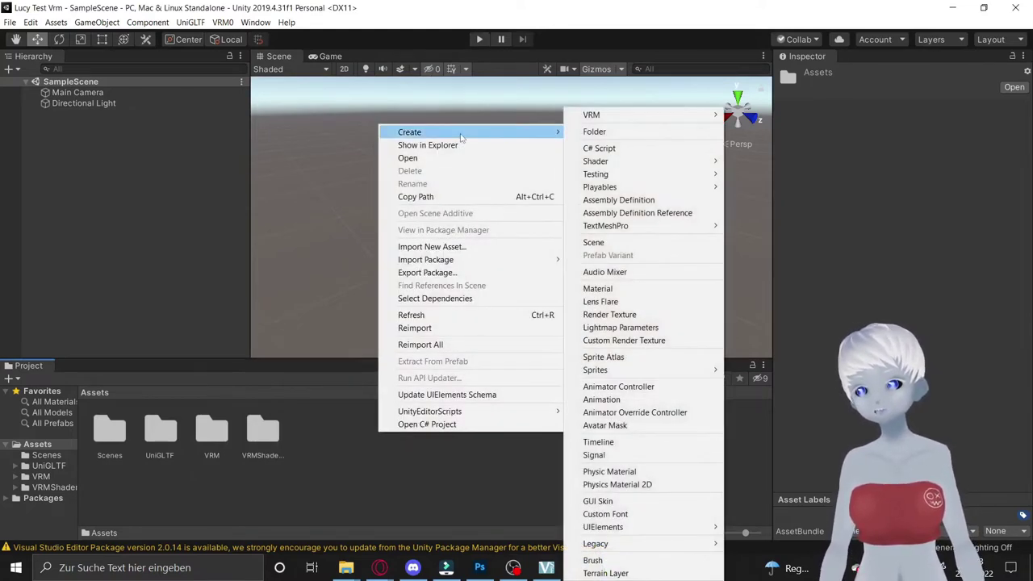
{"action": "left_click", "coordinate": [618, 133]}
{"action": "type", "text": "Lucy"}
{"action": "key", "text": "Return"}
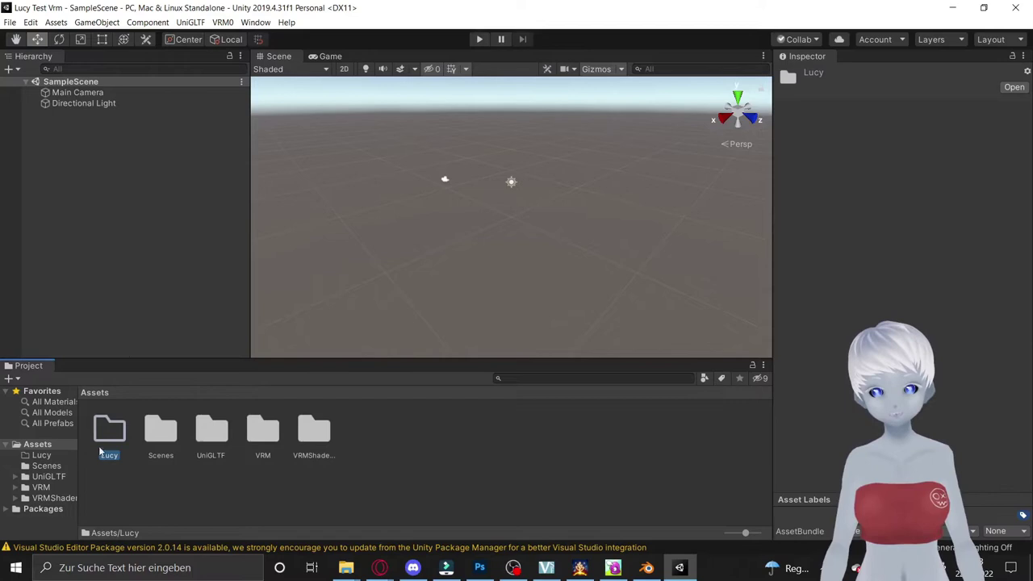
{"action": "double_click", "coordinate": [117, 434]}
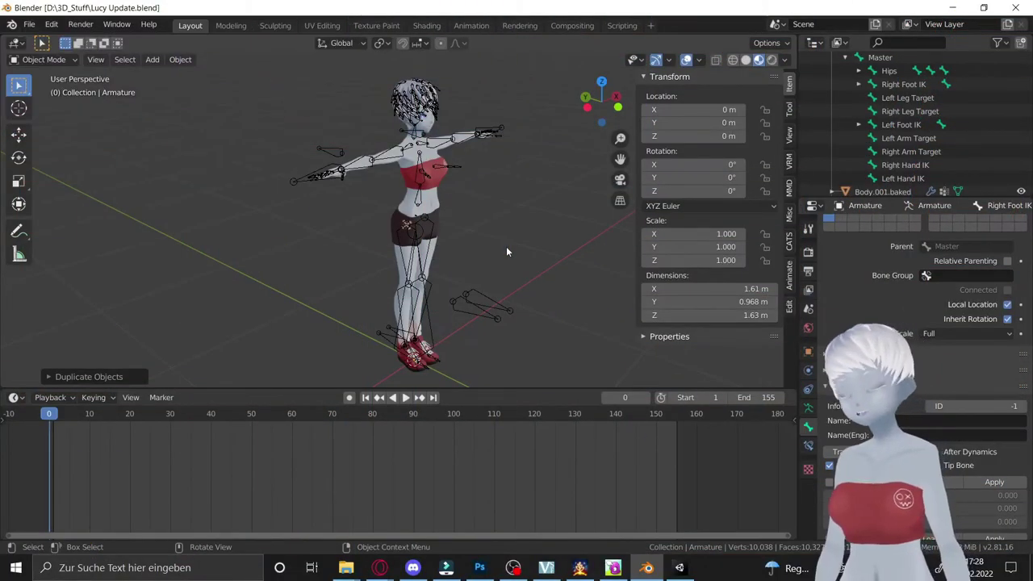
{"action": "middle_click_drag", "start_coordinate": [506, 252], "coordinate": [483, 247]}
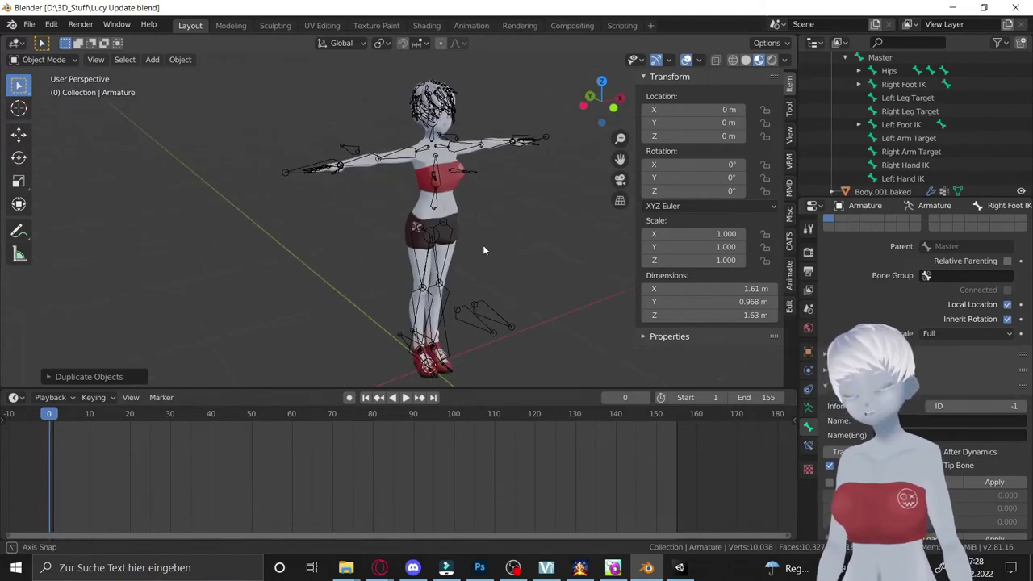
{"action": "middle_click_drag", "start_coordinate": [468, 202], "coordinate": [497, 272]}
{"action": "middle_click_drag", "start_coordinate": [502, 227], "coordinate": [501, 220]}
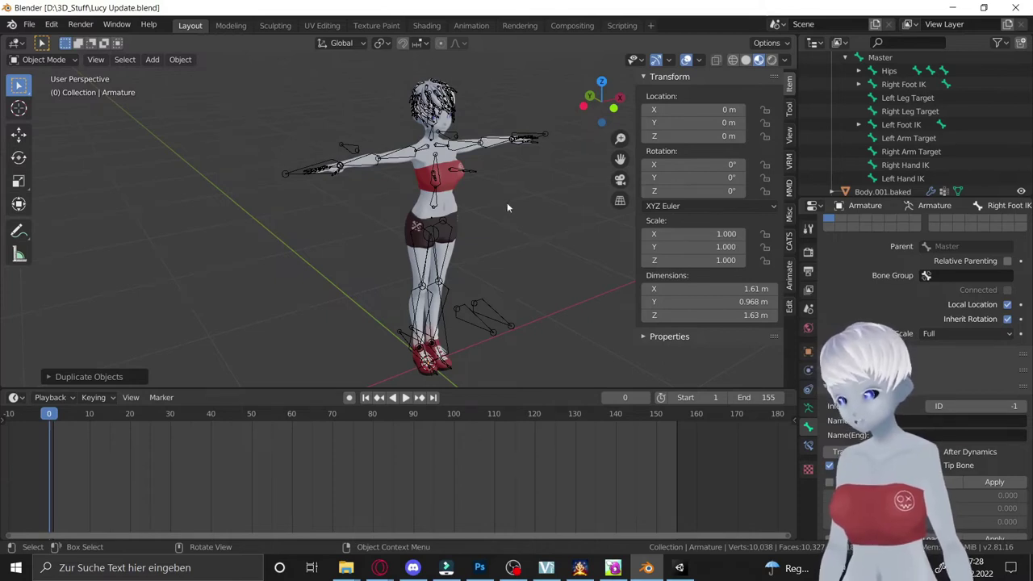
{"action": "middle_click_drag", "start_coordinate": [507, 208], "coordinate": [476, 132]}
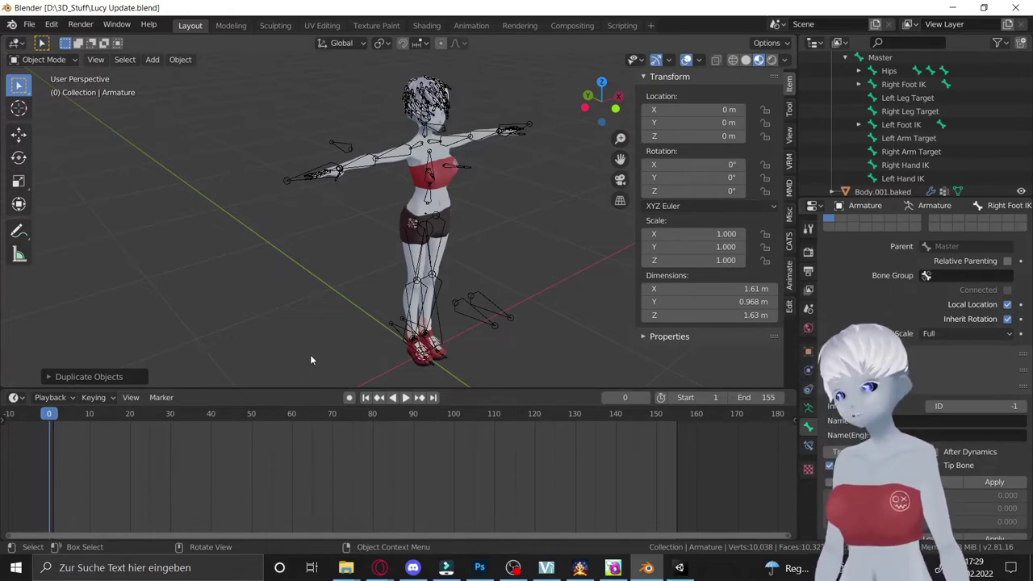
{"action": "middle_click_drag", "start_coordinate": [327, 331], "coordinate": [364, 292]}
{"action": "mouse_move", "coordinate": [353, 284]}
{"action": "middle_mouse_down"}
{"action": "mouse_move", "coordinate": [478, 188]}
{"action": "mouse_move", "coordinate": [451, 193]}
{"action": "middle_mouse_up"}
{"action": "mouse_move", "coordinate": [275, 200]}
{"action": "middle_mouse_down"}
{"action": "mouse_move", "coordinate": [512, 160]}
{"action": "mouse_move", "coordinate": [440, 149]}
{"action": "middle_mouse_up"}
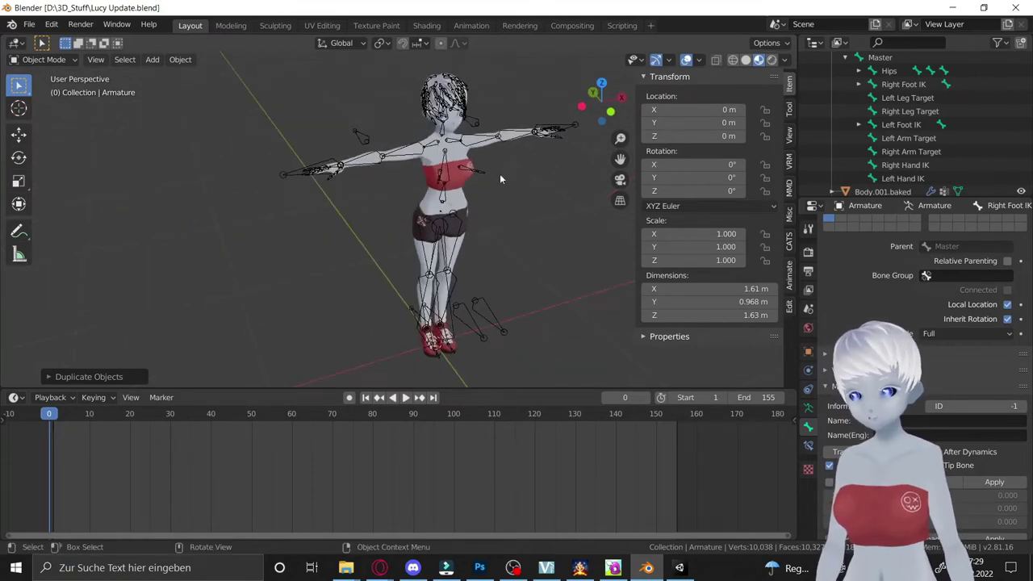
{"action": "middle_click_drag", "start_coordinate": [500, 175], "coordinate": [501, 223]}
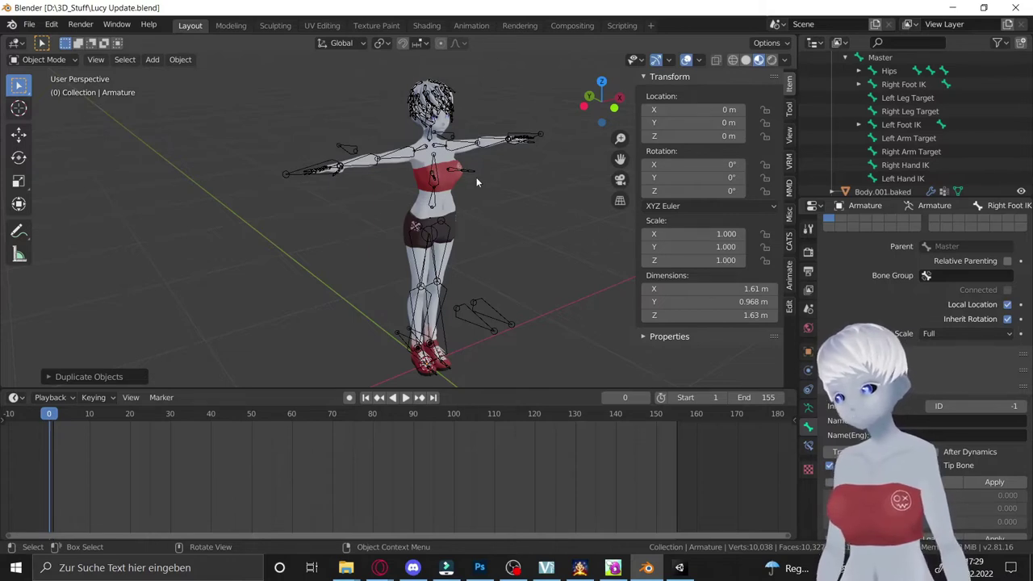
{"action": "middle_click_drag", "start_coordinate": [486, 197], "coordinate": [440, 184]}
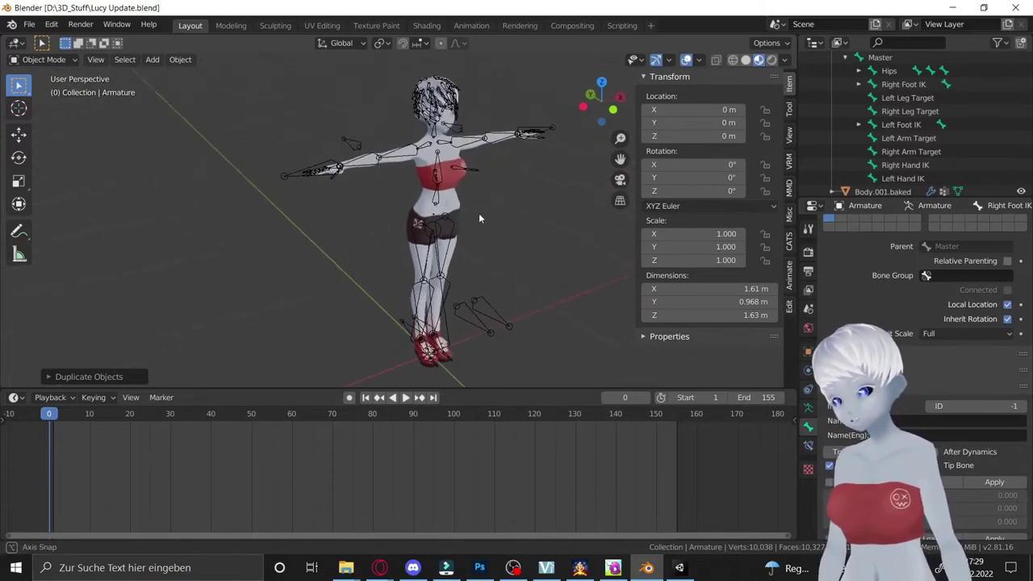
{"action": "middle_click_drag", "start_coordinate": [511, 257], "coordinate": [534, 253]}
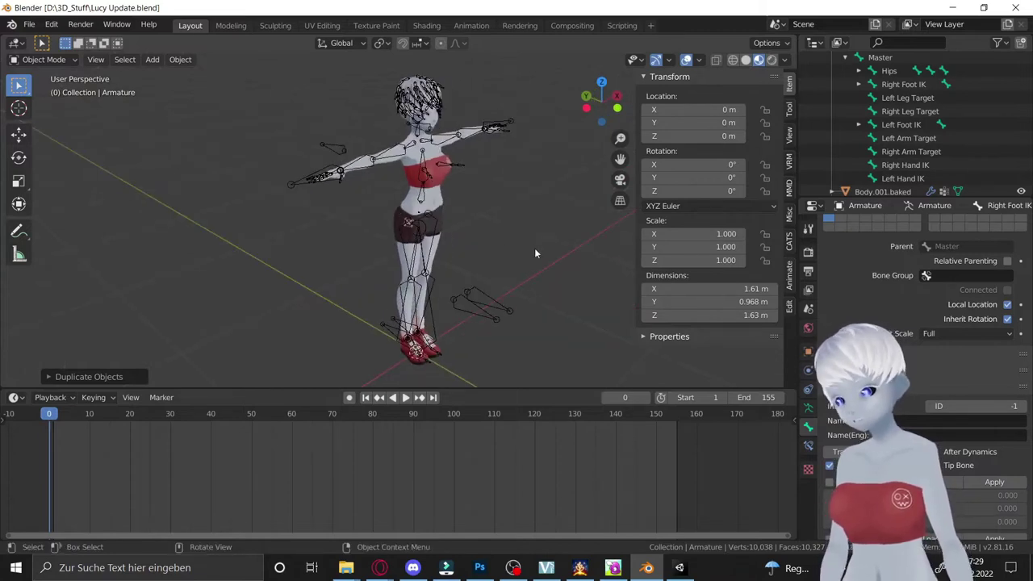
{"action": "middle_click_drag", "start_coordinate": [535, 255], "coordinate": [389, 90]}
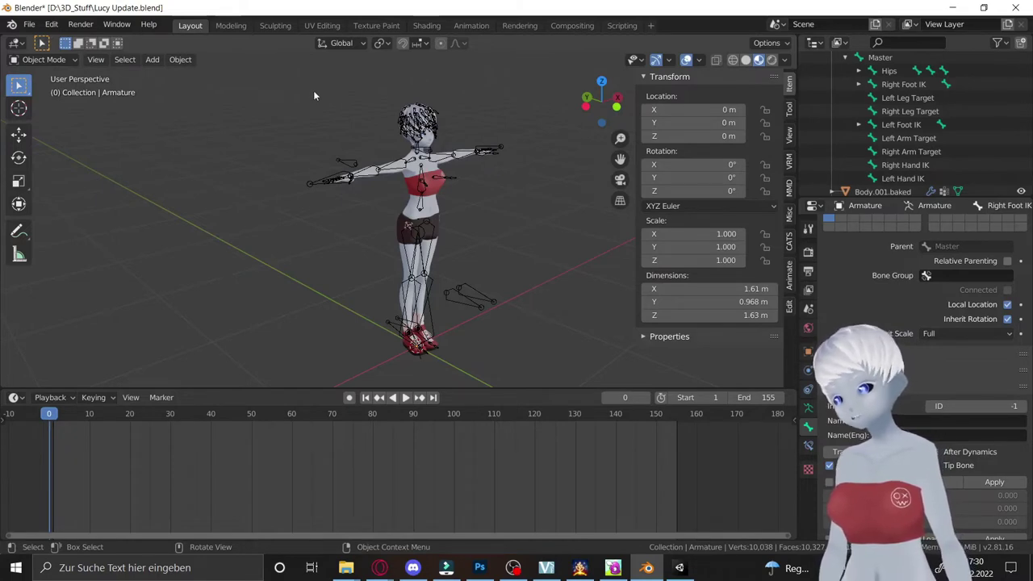
Step: Select the armature and character model together and check the File menu's export options
{"action": "left_click_drag", "start_coordinate": [313, 90], "coordinate": [493, 229]}
{"action": "left_click", "coordinate": [38, 26]}
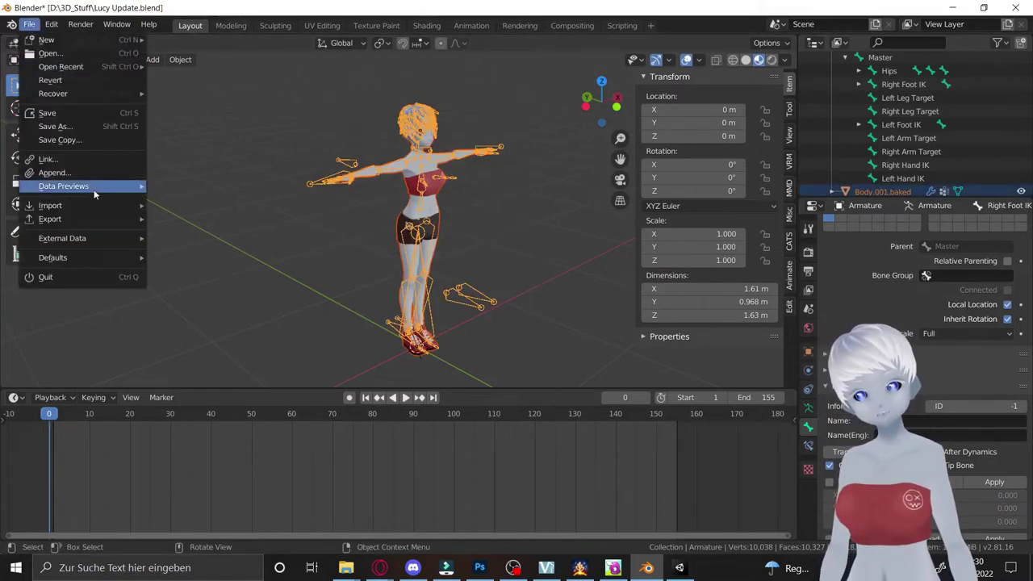
{"action": "mouse_move", "coordinate": [94, 221]}
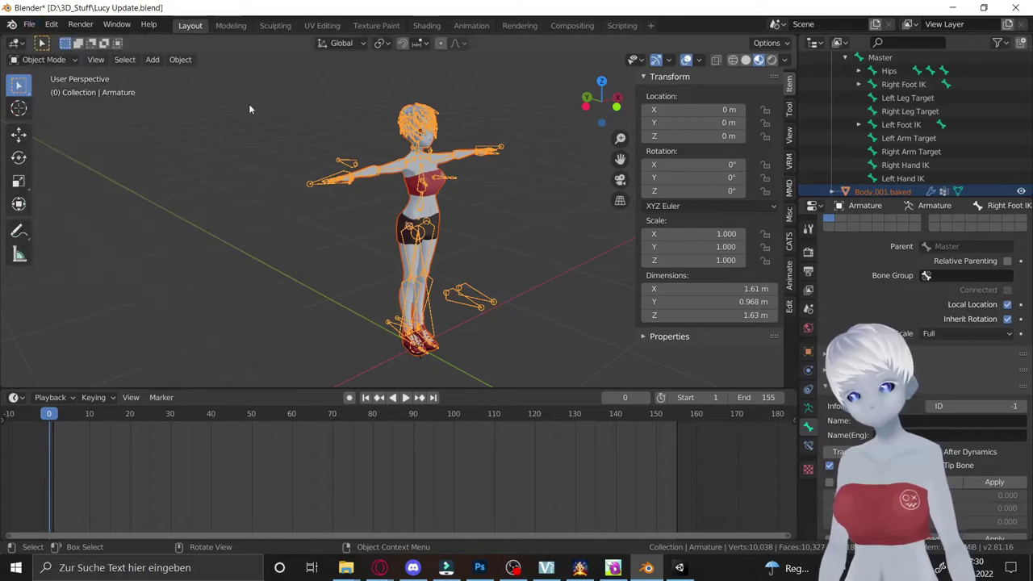
{"action": "left_click", "coordinate": [248, 103]}
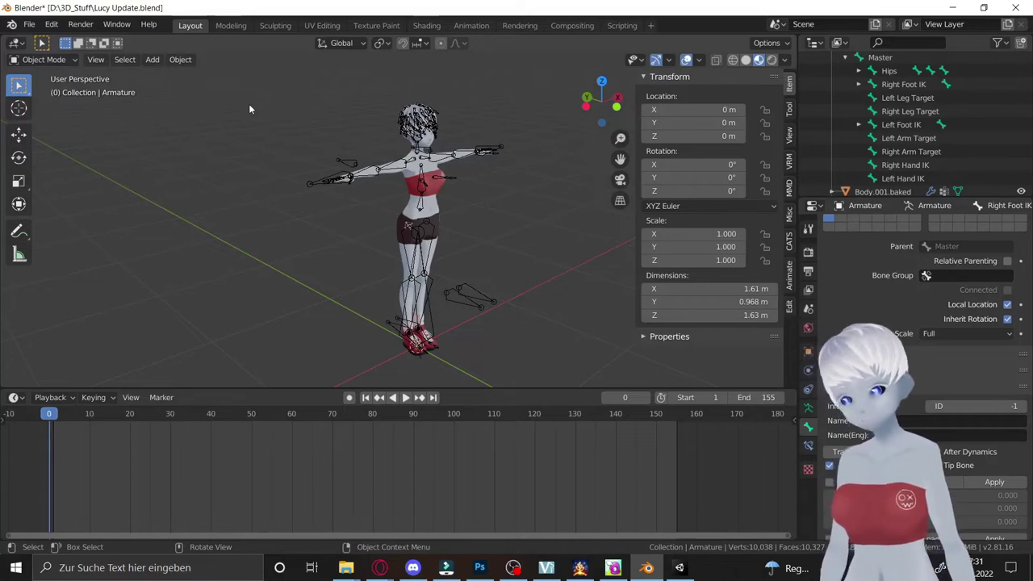
Step: View the model from the side and save Lucy Update.blend
{"action": "scroll", "coordinate": [248, 103], "scroll_direction": "down", "scroll_amount": 2}
{"action": "scroll", "coordinate": [249, 103], "scroll_direction": "down", "scroll_amount": 1}
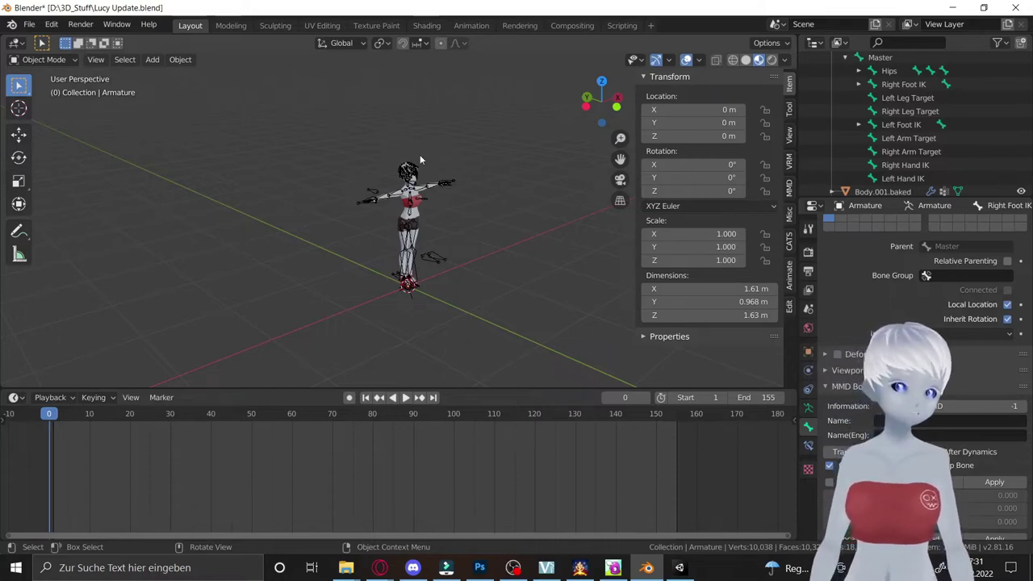
{"action": "mouse_move", "coordinate": [421, 158]}
{"action": "middle_mouse_down"}
{"action": "mouse_move", "coordinate": [439, 170]}
{"action": "mouse_move", "coordinate": [341, 192]}
{"action": "mouse_move", "coordinate": [516, 159]}
{"action": "mouse_move", "coordinate": [501, 166]}
{"action": "mouse_move", "coordinate": [433, 146]}
{"action": "mouse_move", "coordinate": [351, 139]}
{"action": "middle_mouse_up"}
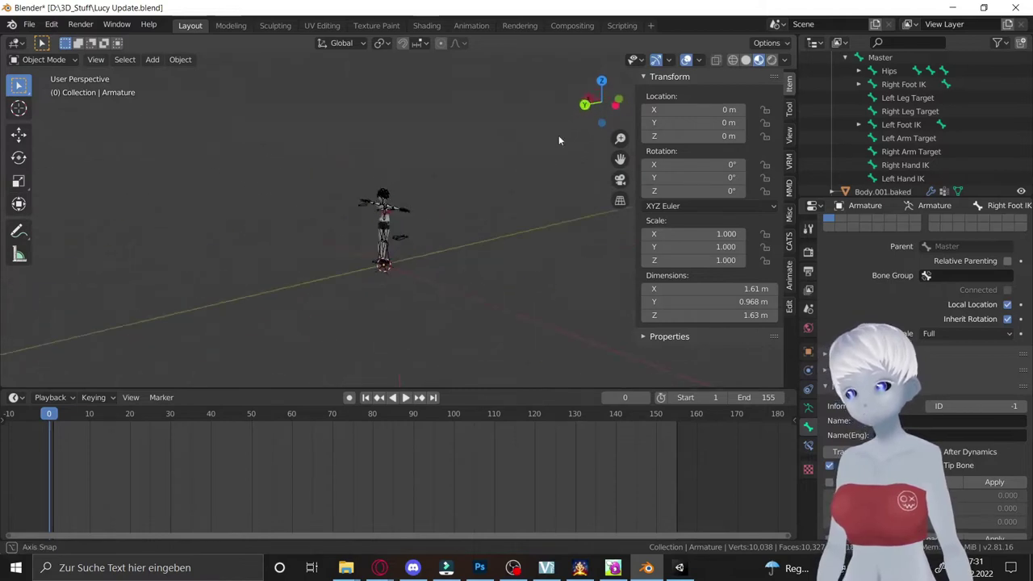
{"action": "left_click", "coordinate": [29, 26]}
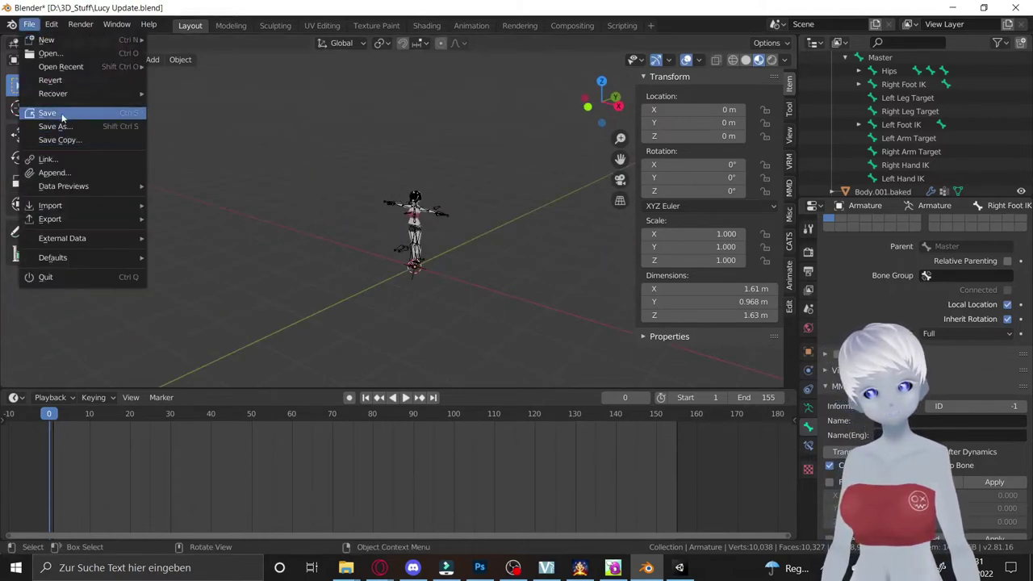
{"action": "left_click", "coordinate": [63, 115]}
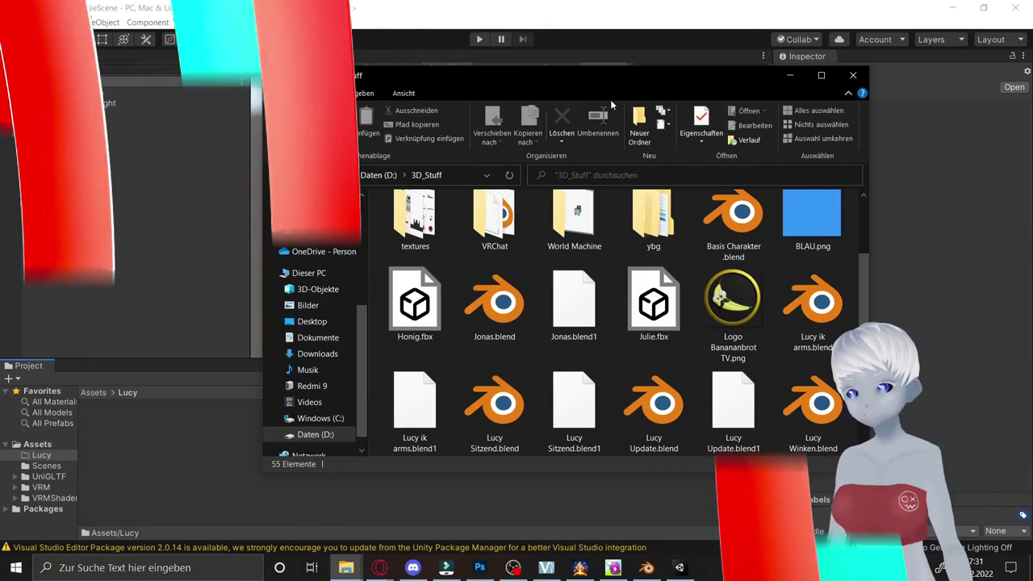
Step: Import Lucy Update.blend into Unity's Lucy folder, inspect its sub-assets, and open it in Blender
{"action": "left_click_drag", "start_coordinate": [614, 77], "coordinate": [730, 47]}
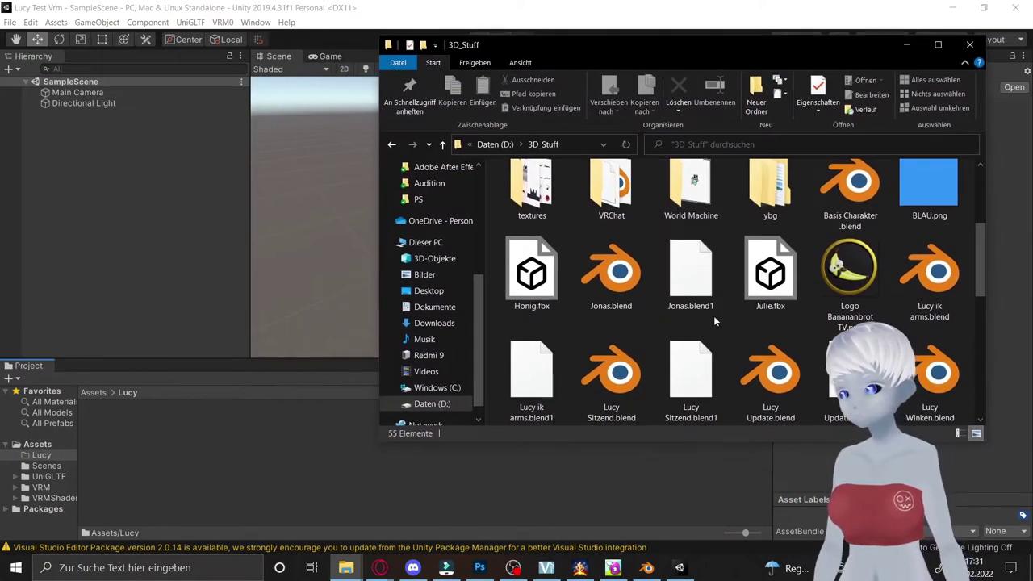
{"action": "left_click", "coordinate": [767, 369]}
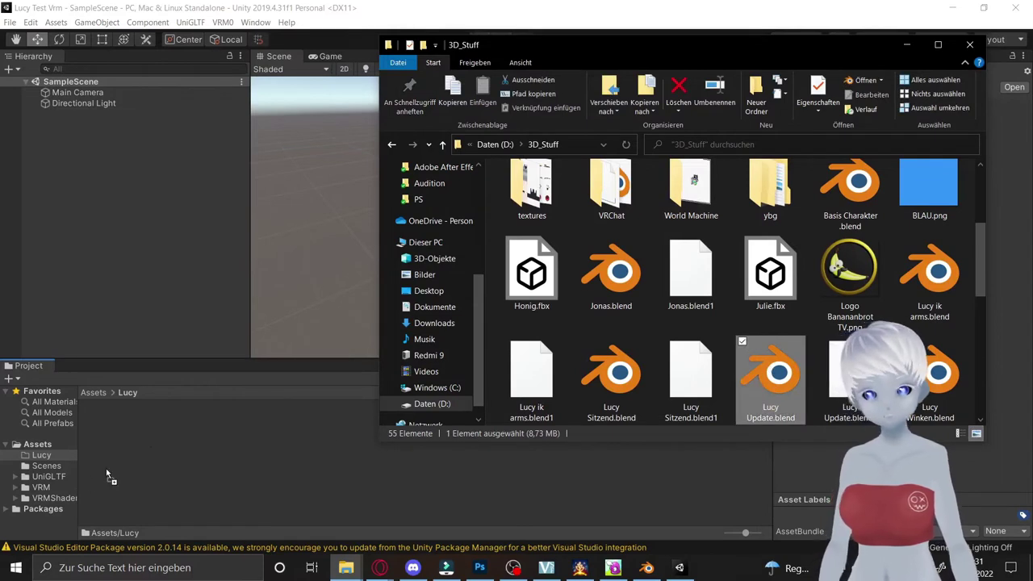
{"action": "left_click_drag", "start_coordinate": [767, 369], "coordinate": [150, 447]}
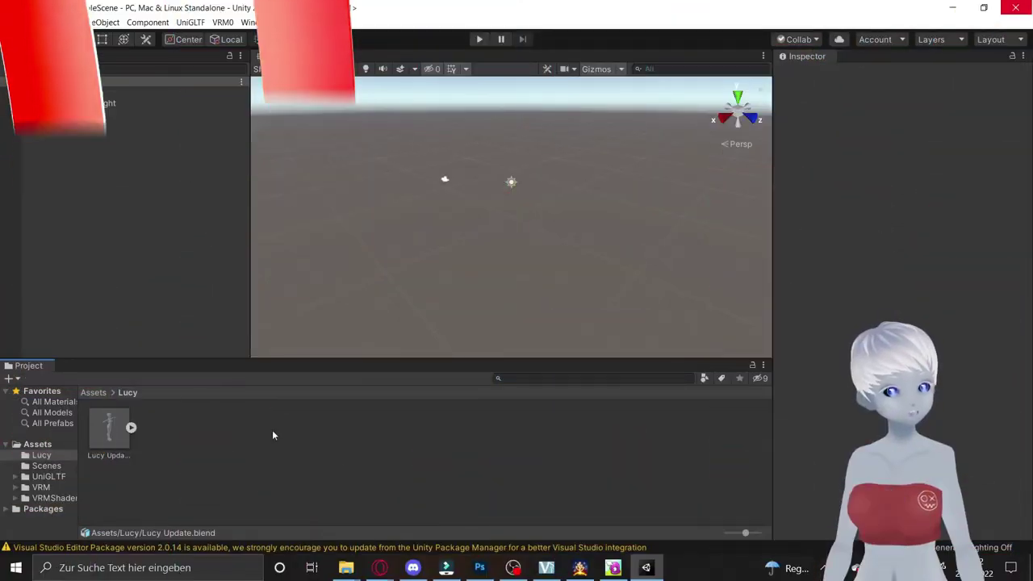
{"action": "left_click", "coordinate": [131, 429]}
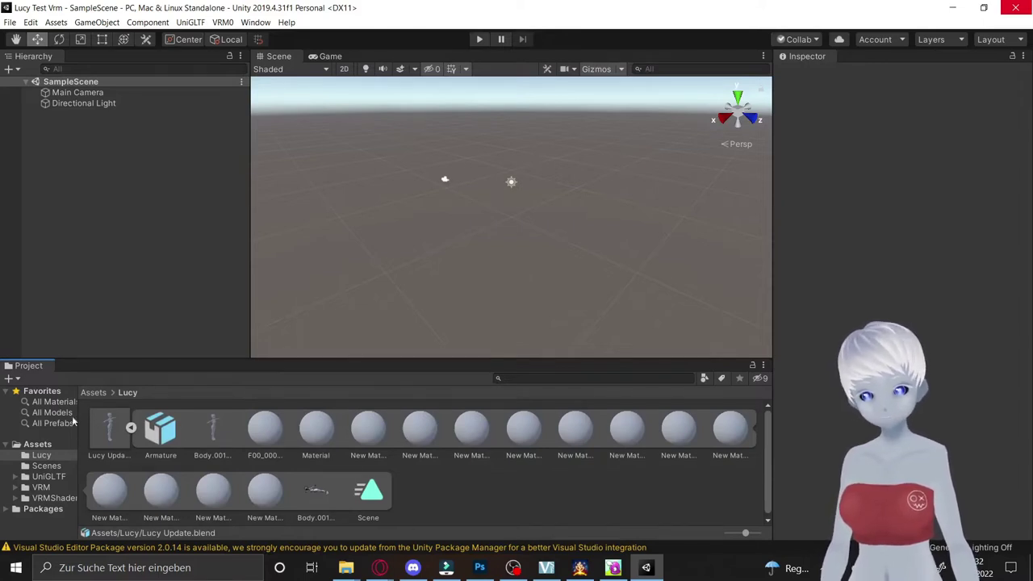
{"action": "left_click", "coordinate": [130, 429]}
{"action": "double_click", "coordinate": [106, 429]}
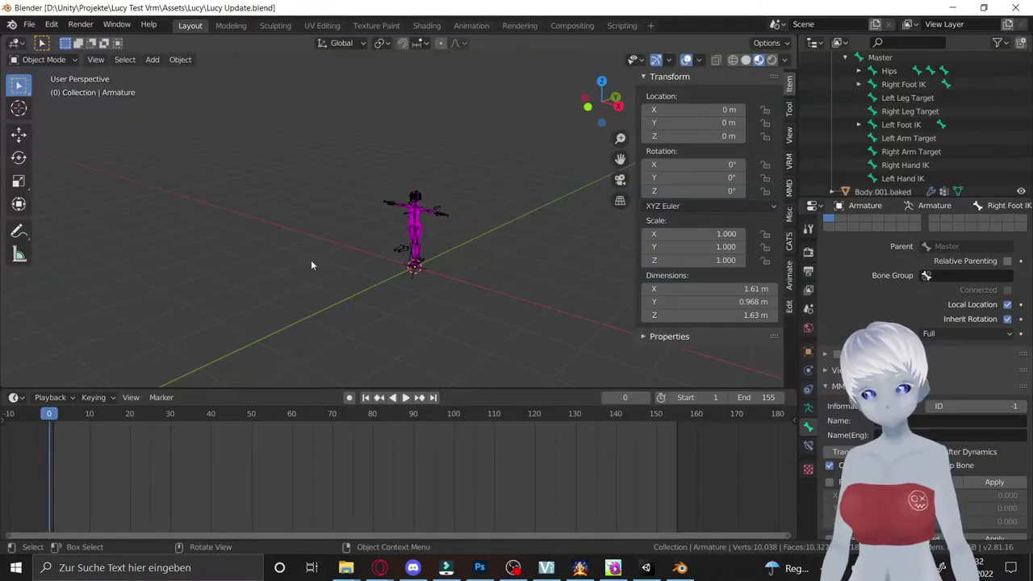
Step: Zoom and orbit around the whole Lucy character in Blender, then minimize Blender
{"action": "right_click", "coordinate": [311, 265]}
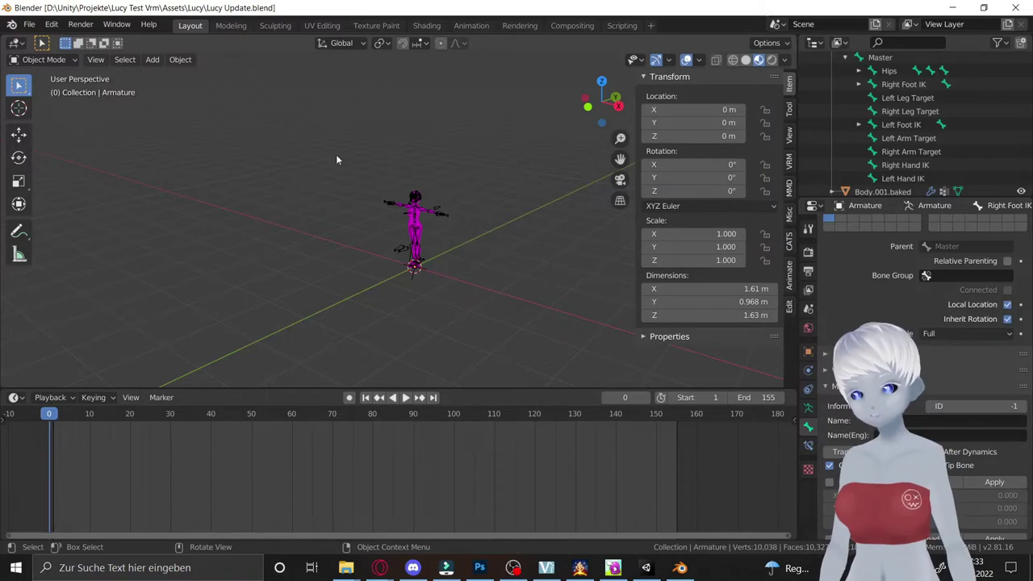
{"action": "scroll", "coordinate": [329, 257], "scroll_direction": "up", "scroll_amount": 2}
{"action": "scroll", "coordinate": [435, 234], "scroll_direction": "up", "scroll_amount": 2}
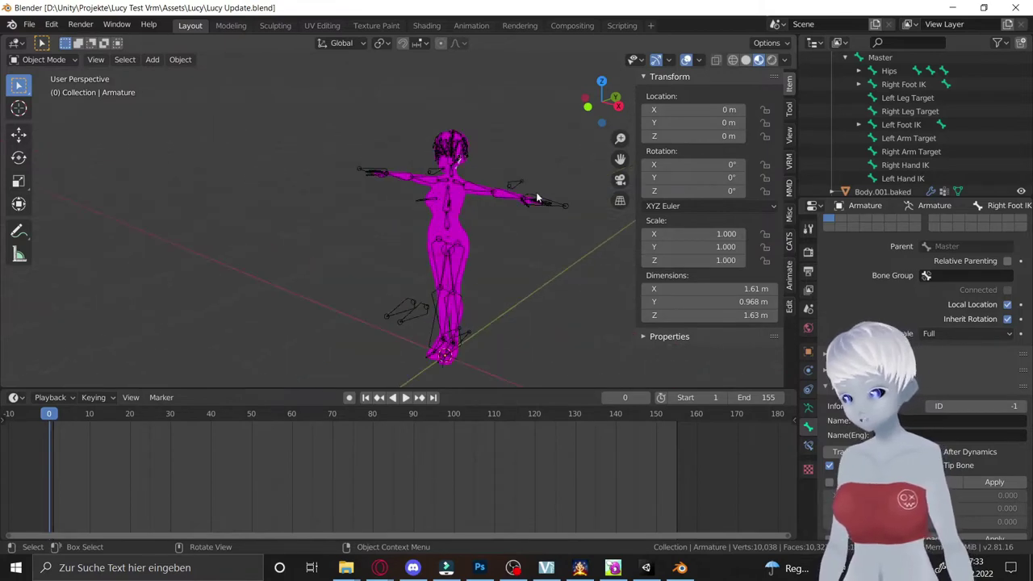
{"action": "scroll", "coordinate": [541, 208], "scroll_direction": "up", "scroll_amount": 3}
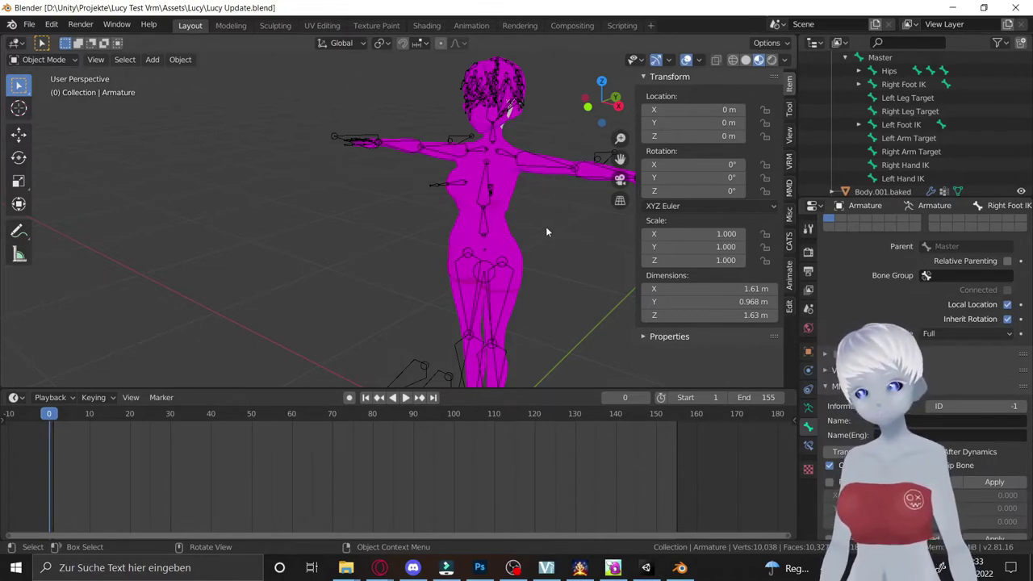
{"action": "key", "text": "KP_4"}
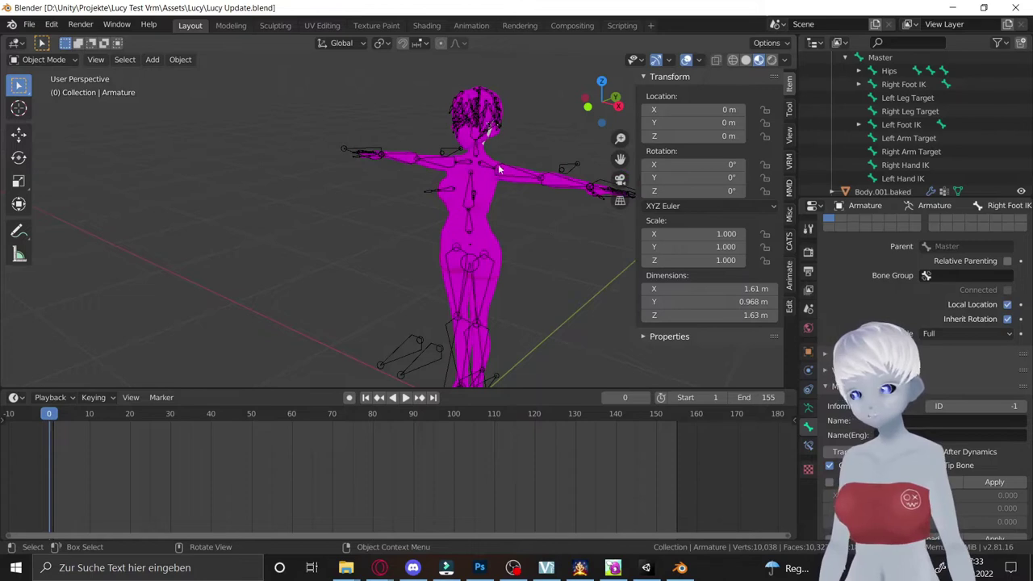
{"action": "middle_click_drag", "start_coordinate": [546, 232], "coordinate": [438, 236]}
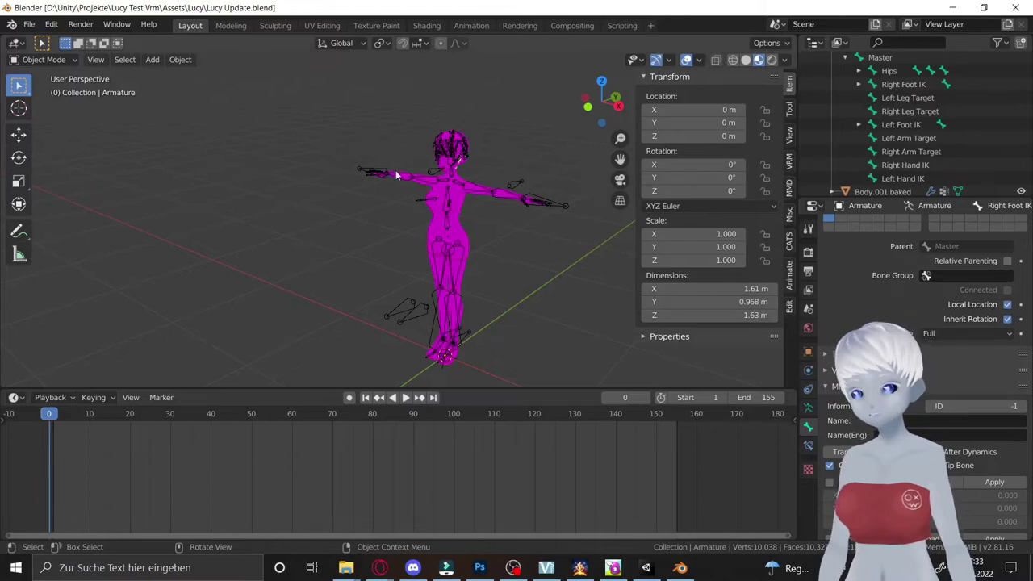
{"action": "left_click", "coordinate": [953, 8]}
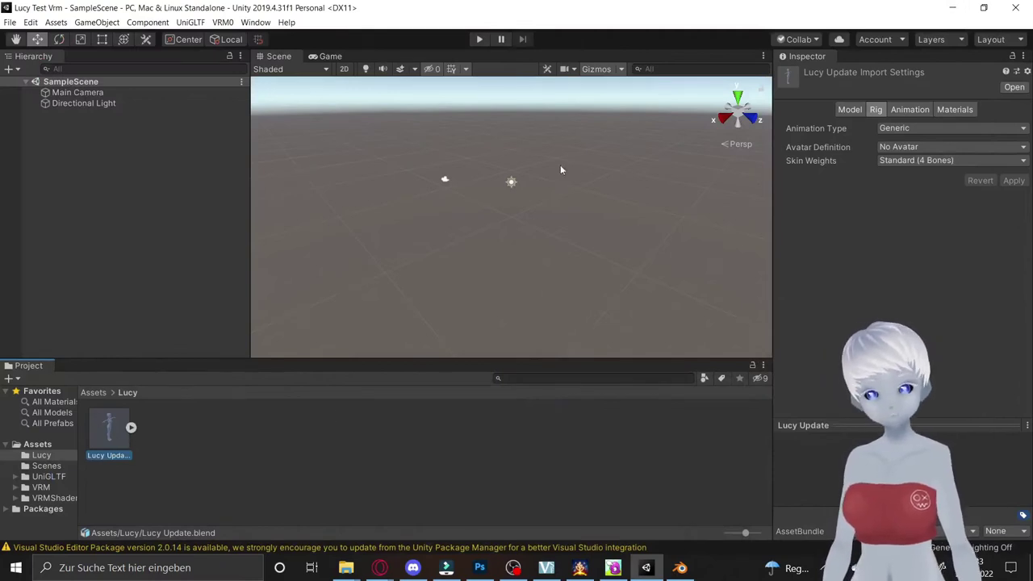
Step: Place the Lucy Update model into SampleScene and move the scene camera toward it
{"action": "left_click_drag", "start_coordinate": [134, 339], "coordinate": [134, 224]}
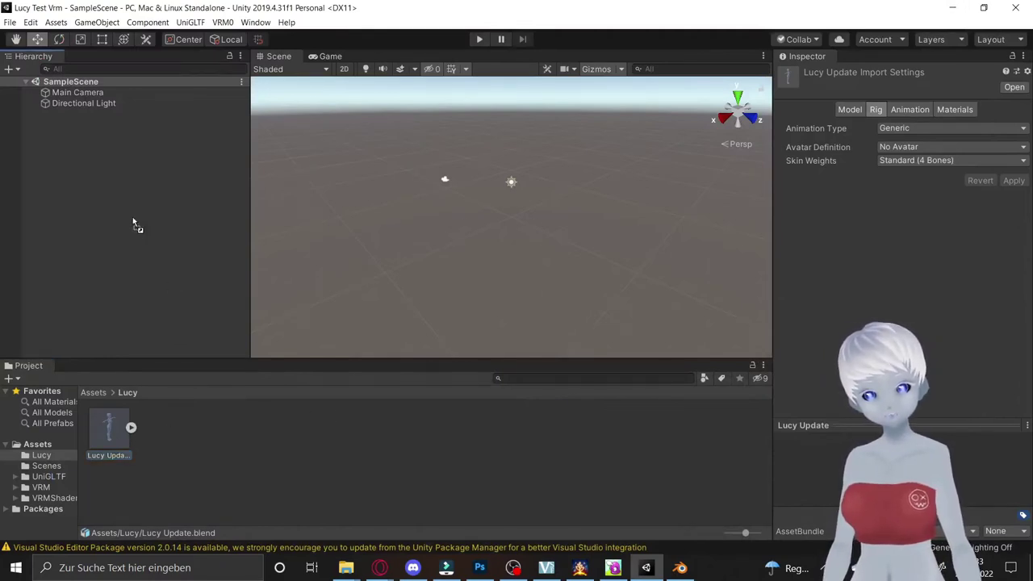
{"action": "left_click_drag", "start_coordinate": [69, 181], "coordinate": [97, 182]}
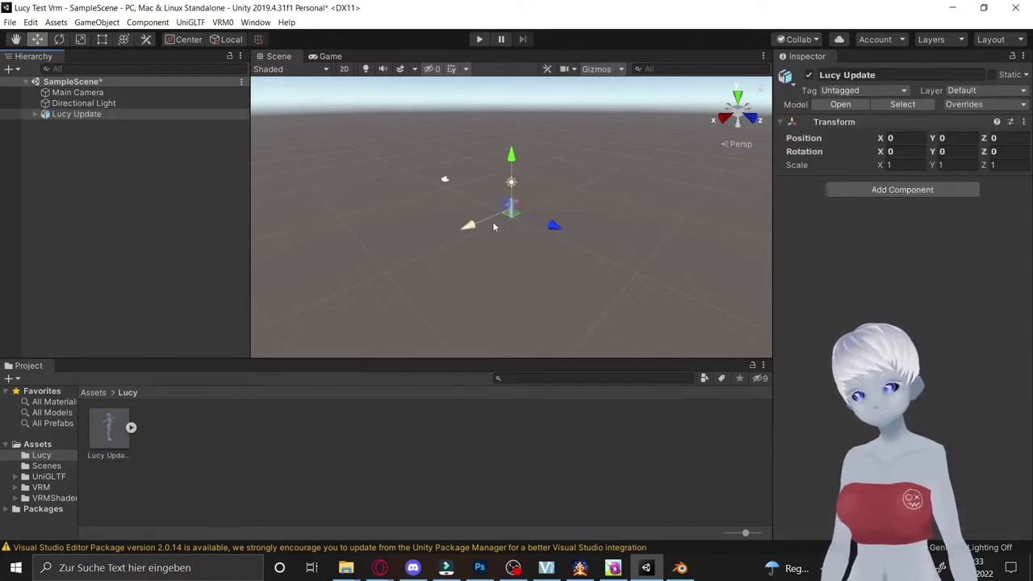
{"action": "mouse_move", "coordinate": [478, 249]}
{"action": "right_mouse_down"}
{"action": "mouse_move", "coordinate": [467, 230]}
{"action": "mouse_move", "coordinate": [427, 231]}
{"action": "right_mouse_up"}
{"action": "scroll", "coordinate": [466, 230], "scroll_direction": "down", "scroll_amount": 2}
{"action": "key", "text": "w"}
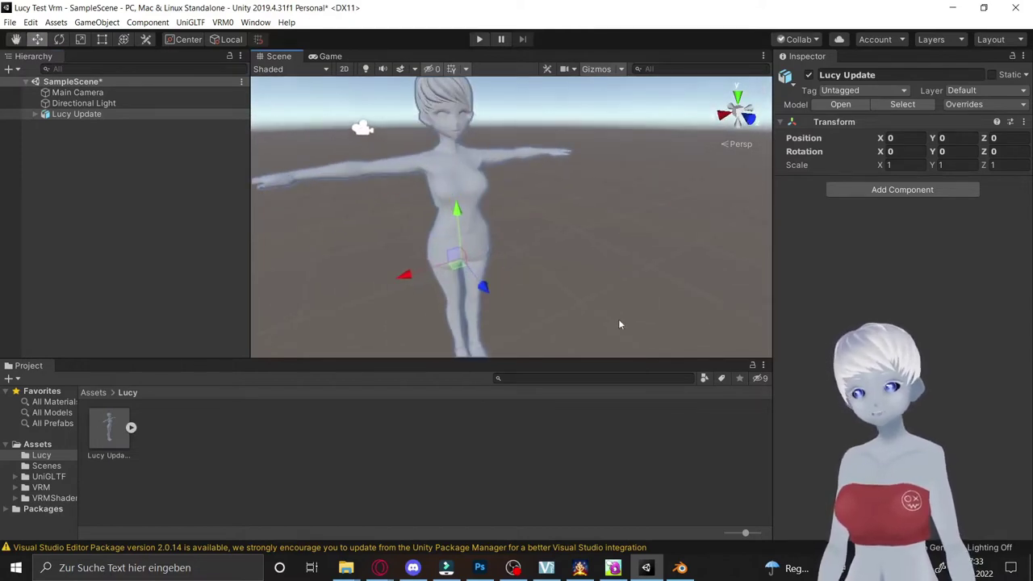
{"action": "left_click", "coordinate": [418, 458]}
Step: Create a new folder inside the Lucy assets folder
{"action": "right_click", "coordinate": [272, 445]}
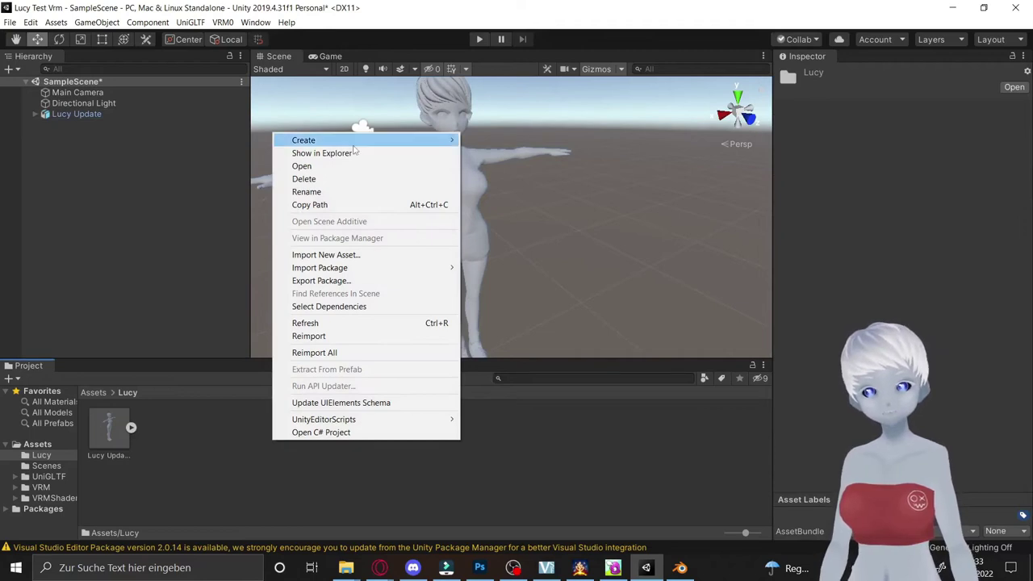
{"action": "mouse_move", "coordinate": [436, 139]}
{"action": "left_click", "coordinate": [554, 131]}
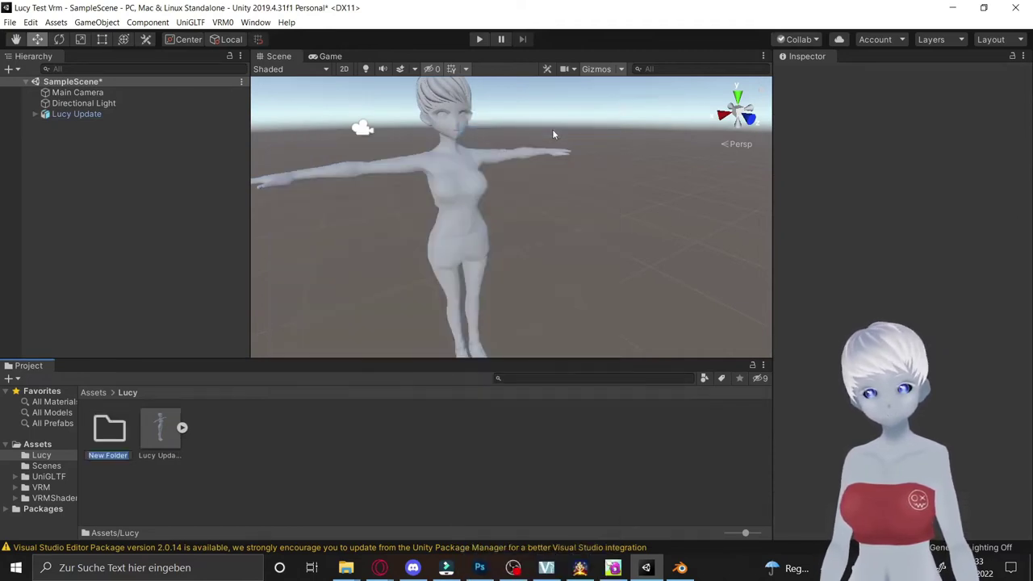
Step: Name the new folder 'materialien' and open it
{"action": "type", "text": "materialien"}
{"action": "key", "text": "Return"}
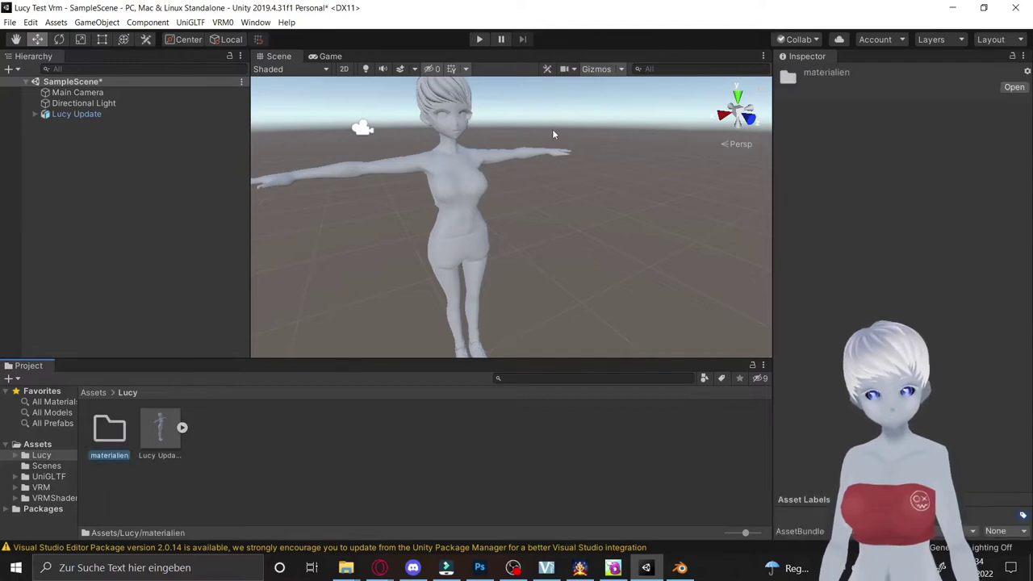
{"action": "double_click", "coordinate": [103, 433]}
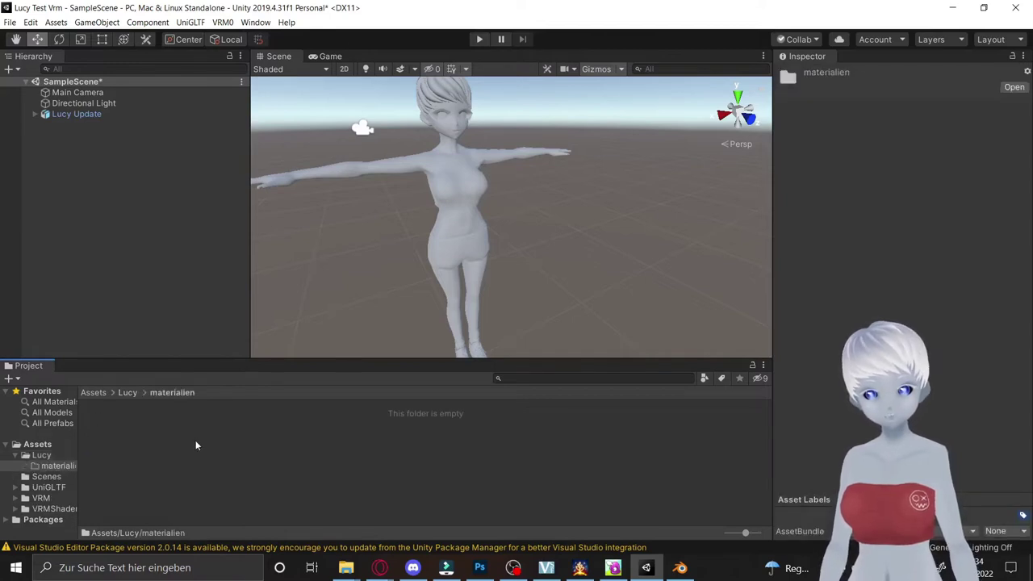
{"action": "right_click", "coordinate": [195, 442]}
Step: Import the textures from 3D_Stuff\textures, except texture_0 and texture_7, into materialien
{"action": "left_click", "coordinate": [347, 569]}
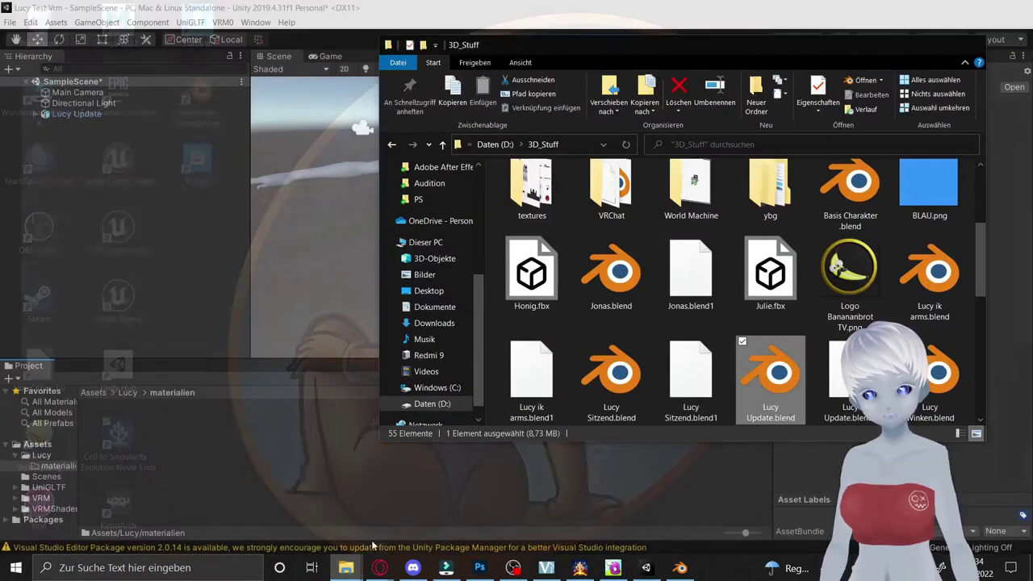
{"action": "left_click", "coordinate": [406, 504]}
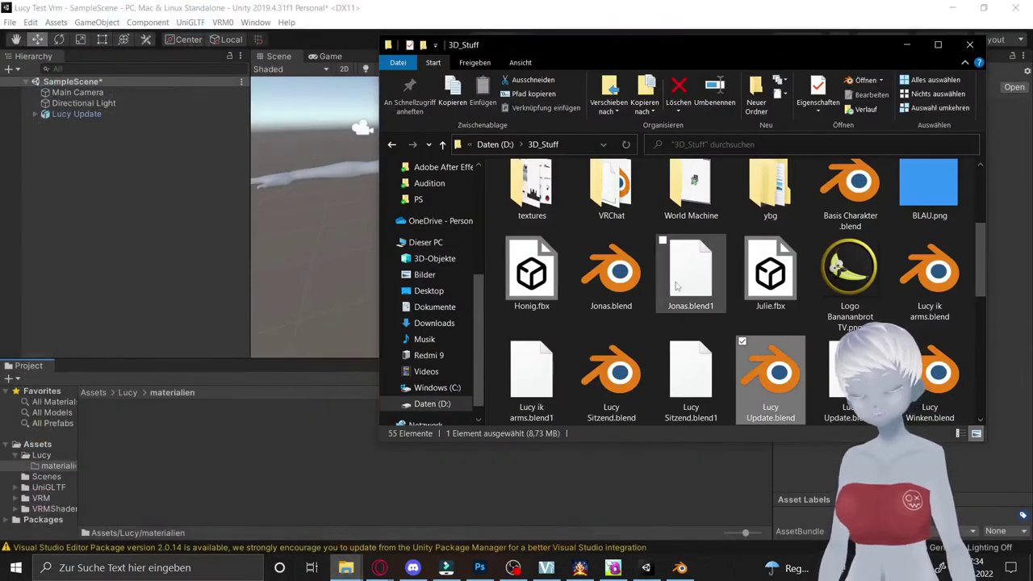
{"action": "scroll", "coordinate": [658, 291], "scroll_direction": "up", "scroll_amount": 3}
{"action": "left_click", "coordinate": [559, 373]}
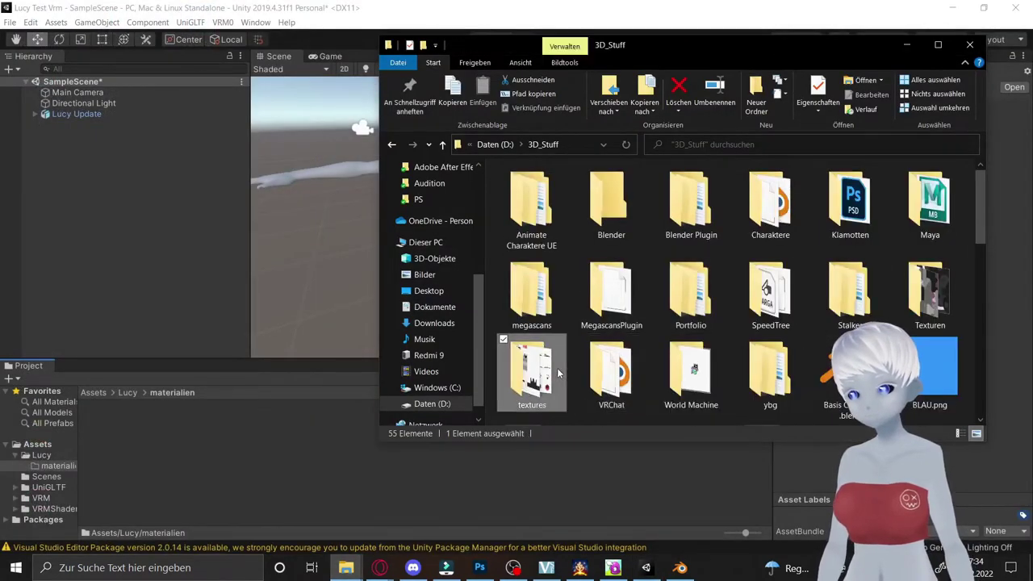
{"action": "double_click", "coordinate": [558, 373]}
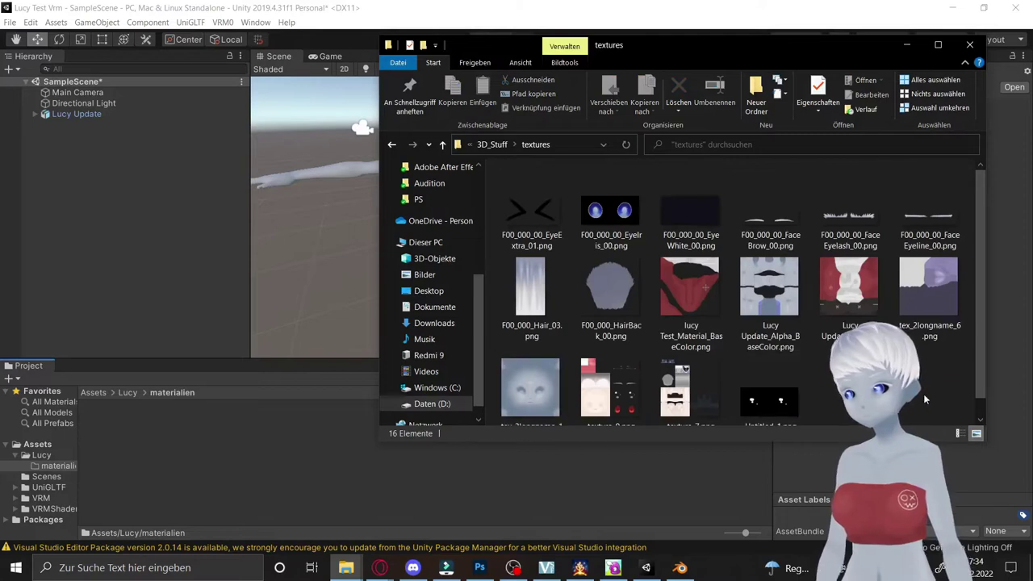
{"action": "left_click_drag", "start_coordinate": [923, 396], "coordinate": [499, 214]}
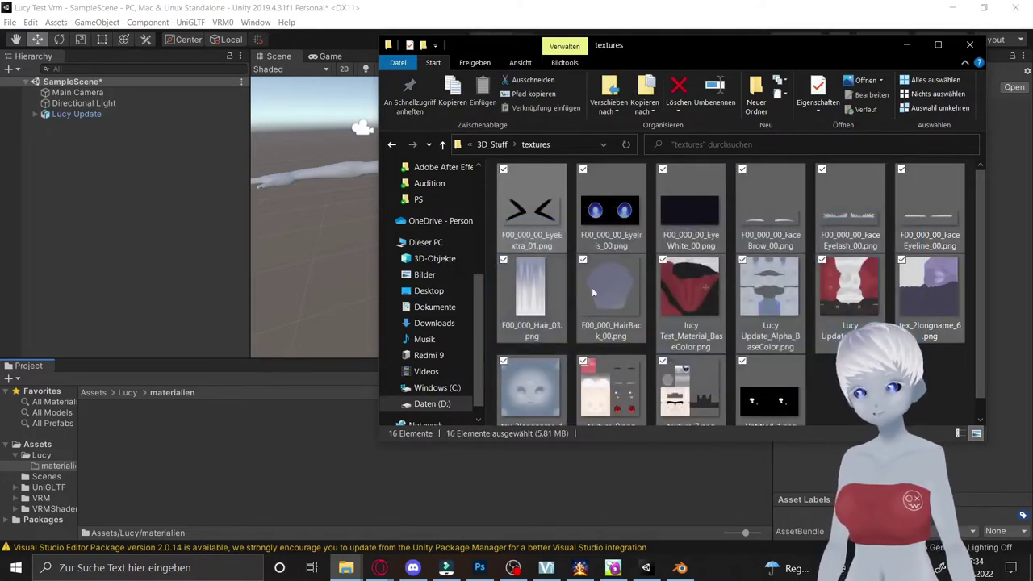
{"action": "left_click", "coordinate": [685, 394], "text": "ctrl"}
{"action": "left_click", "coordinate": [611, 375], "text": "ctrl"}
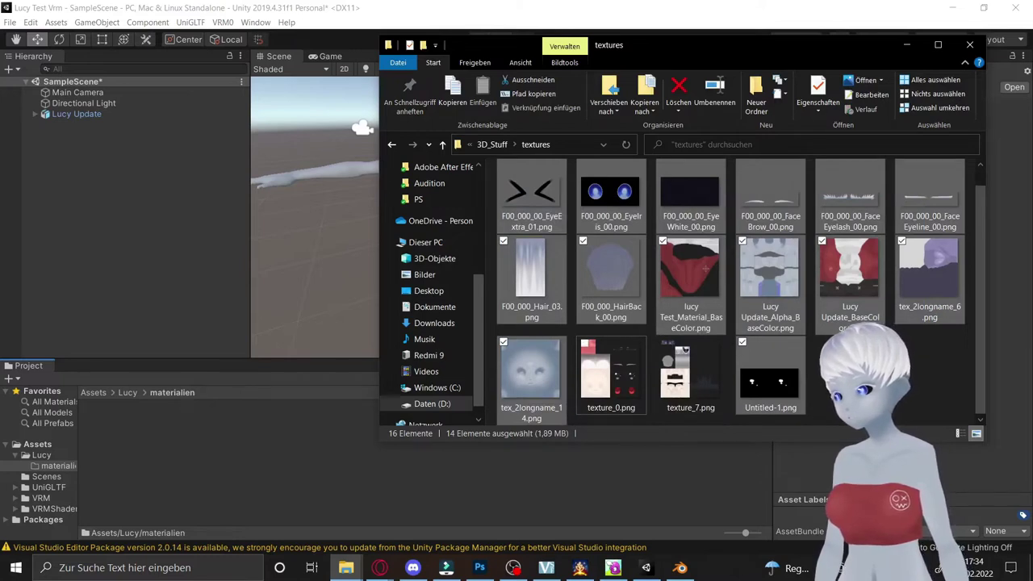
{"action": "left_click_drag", "start_coordinate": [555, 188], "coordinate": [154, 451]}
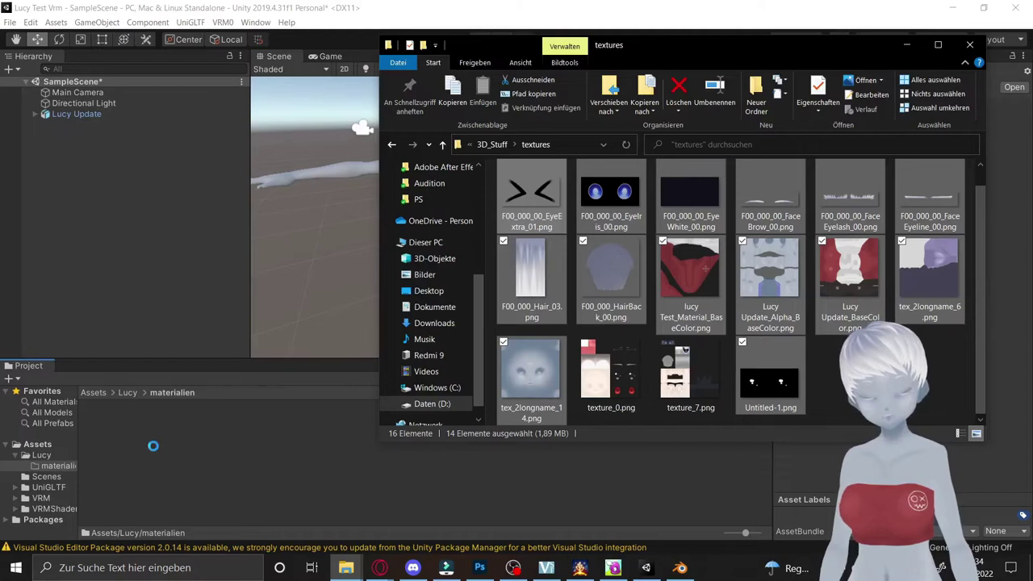
{"action": "left_click", "coordinate": [907, 44]}
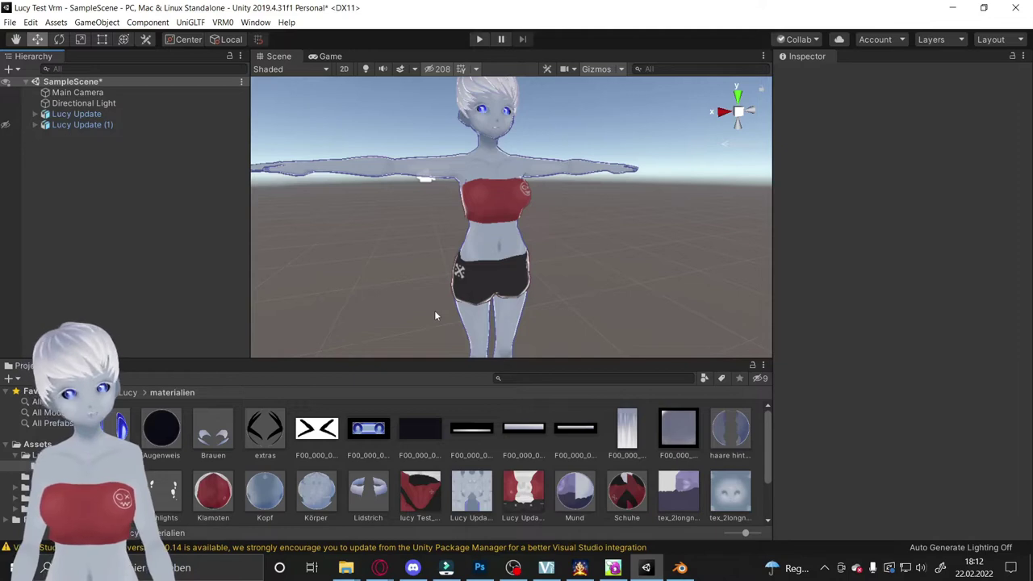
Step: Hide the textured Lucy Update object so only the grey copy stays visible
{"action": "left_click", "coordinate": [5, 117]}
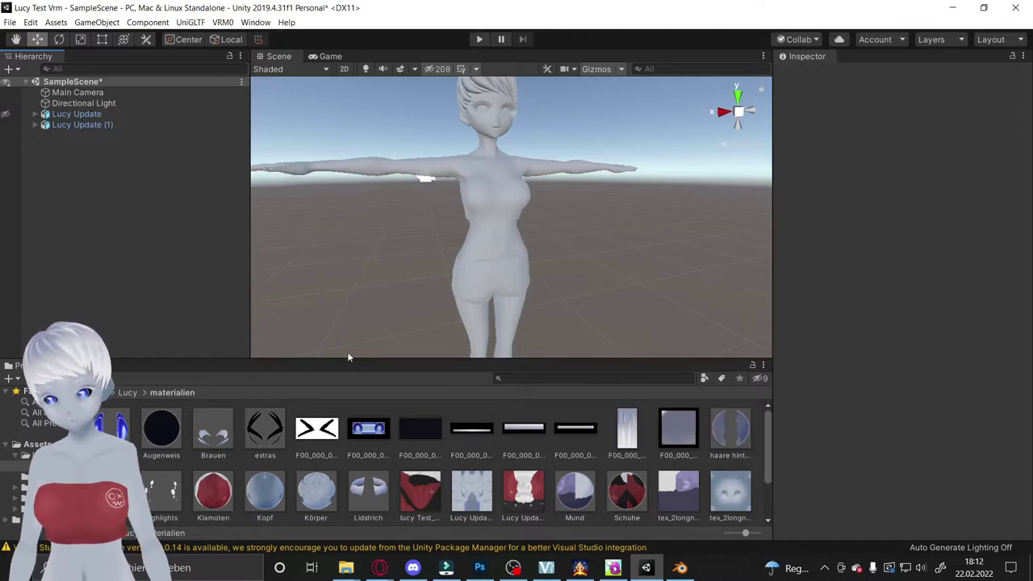
{"action": "scroll", "coordinate": [590, 449], "scroll_direction": "down", "scroll_amount": 2}
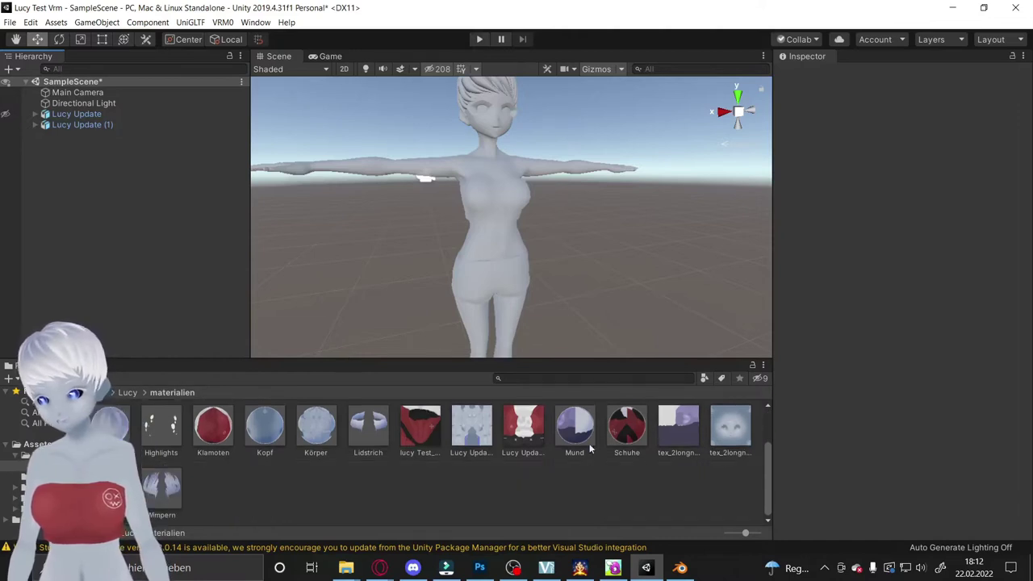
Step: Create a Standard material in the materialien folder, keeping the name New Material
{"action": "left_click", "coordinate": [469, 505]}
{"action": "right_click", "coordinate": [469, 505]}
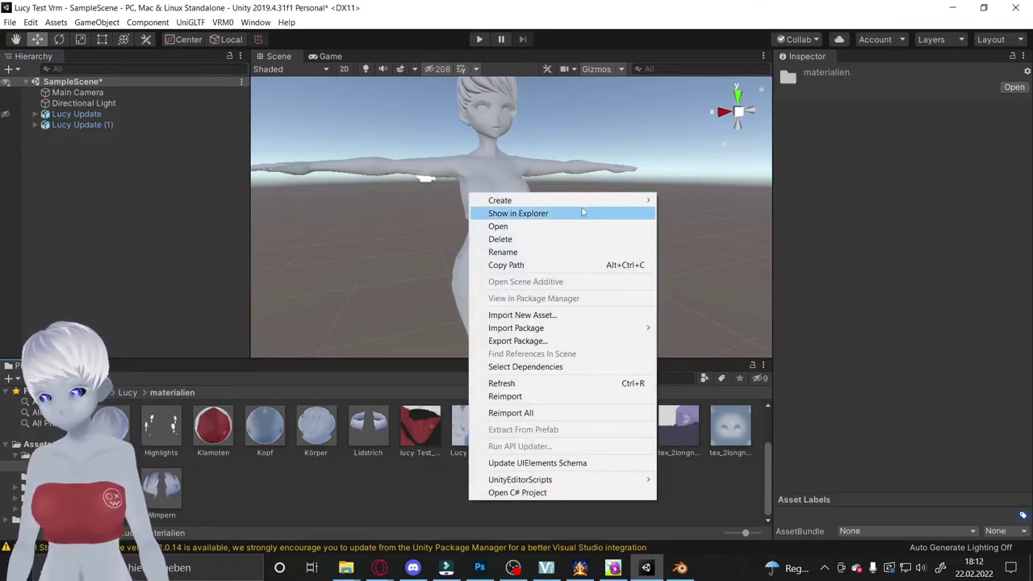
{"action": "mouse_move", "coordinate": [585, 206]}
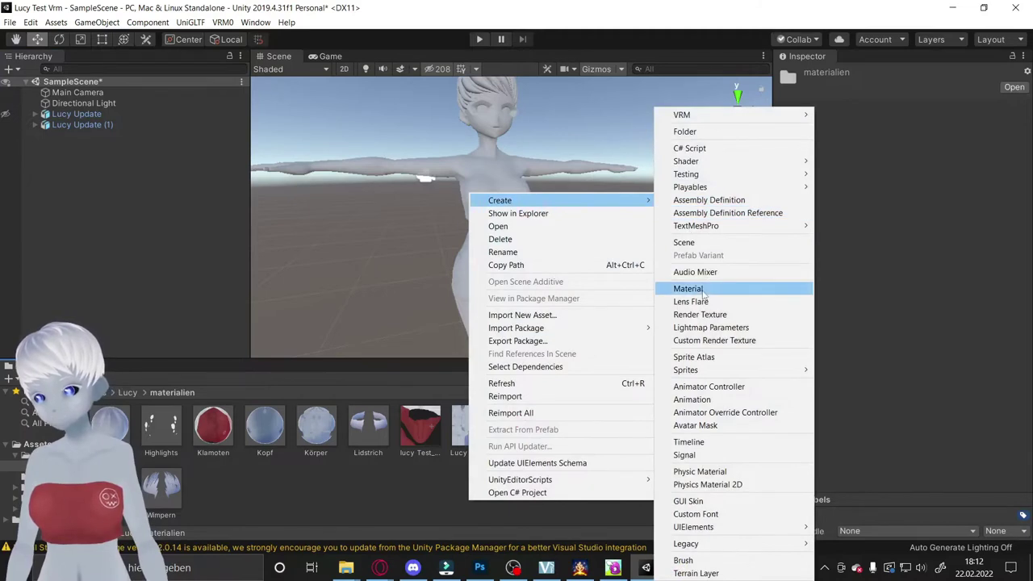
{"action": "left_click", "coordinate": [703, 290]}
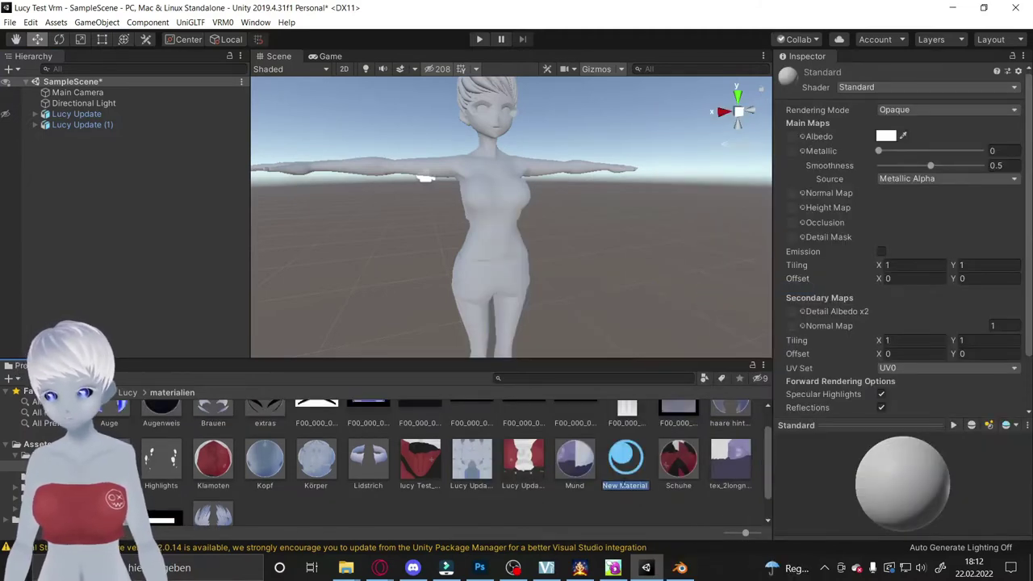
{"action": "key", "text": "Return"}
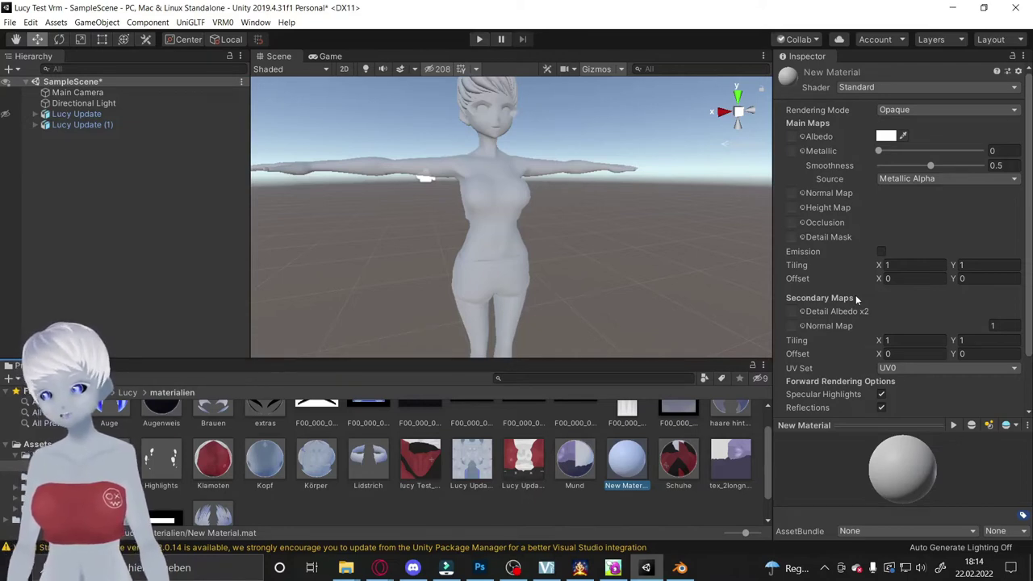
Step: Switch New Material's shader to VRM/MToon
{"action": "left_click", "coordinate": [895, 86]}
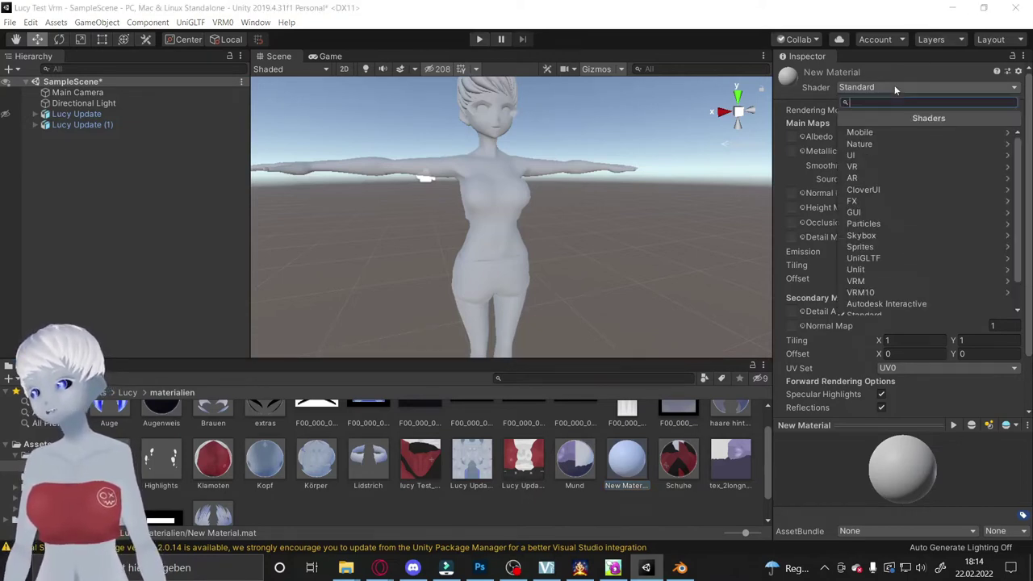
{"action": "left_click", "coordinate": [872, 279]}
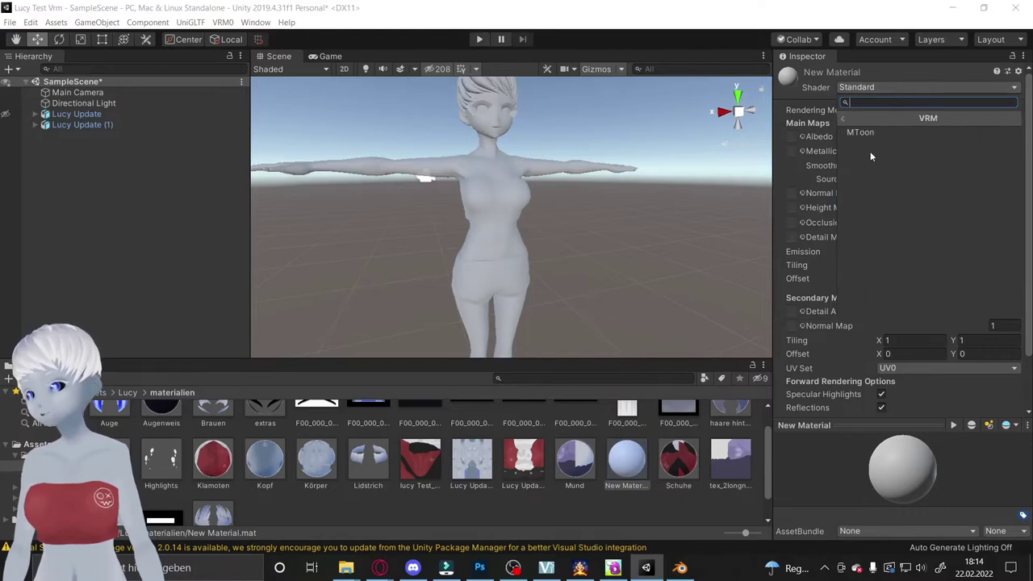
{"action": "left_click", "coordinate": [869, 132]}
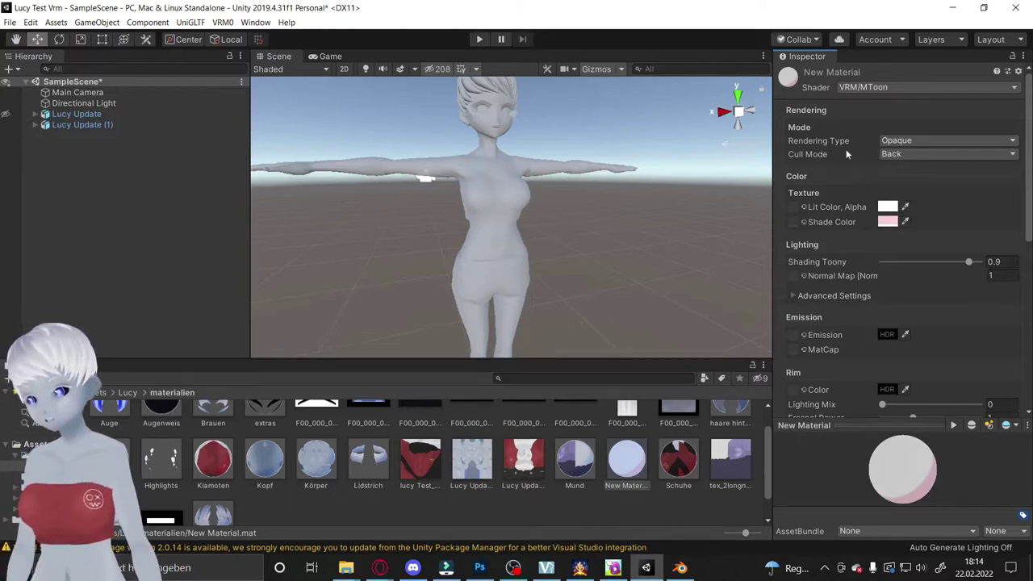
Step: Assign the Lucy Update texture to the Lit Color, Alpha slot
{"action": "scroll", "coordinate": [844, 193], "scroll_direction": "down", "scroll_amount": 5}
{"action": "scroll", "coordinate": [845, 242], "scroll_direction": "up", "scroll_amount": 3}
{"action": "scroll", "coordinate": [846, 253], "scroll_direction": "up", "scroll_amount": 3}
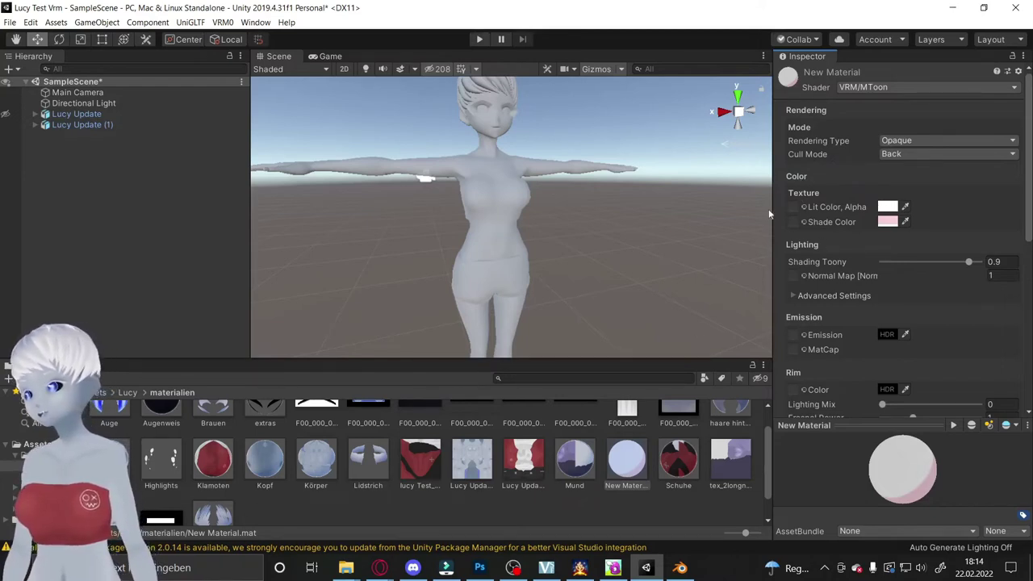
{"action": "scroll", "coordinate": [346, 462], "scroll_direction": "up", "scroll_amount": 1}
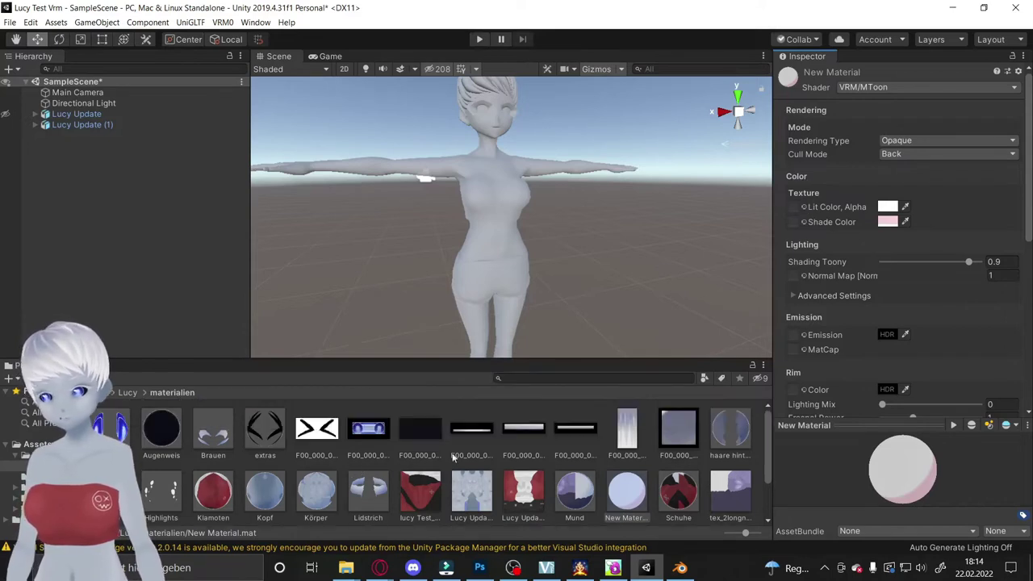
{"action": "scroll", "coordinate": [617, 460], "scroll_direction": "down", "scroll_amount": 1}
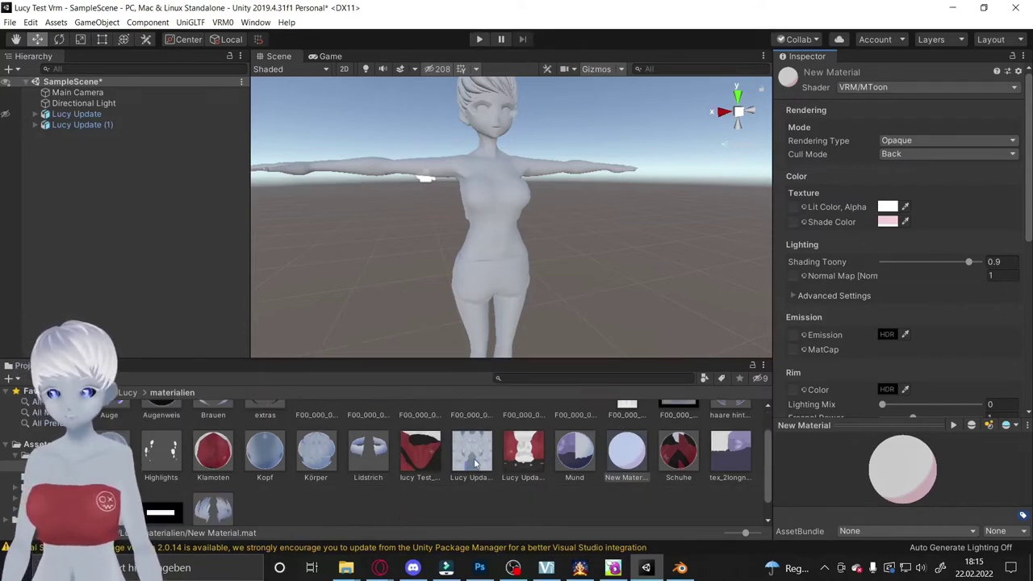
{"action": "left_click_drag", "start_coordinate": [474, 463], "coordinate": [794, 207]}
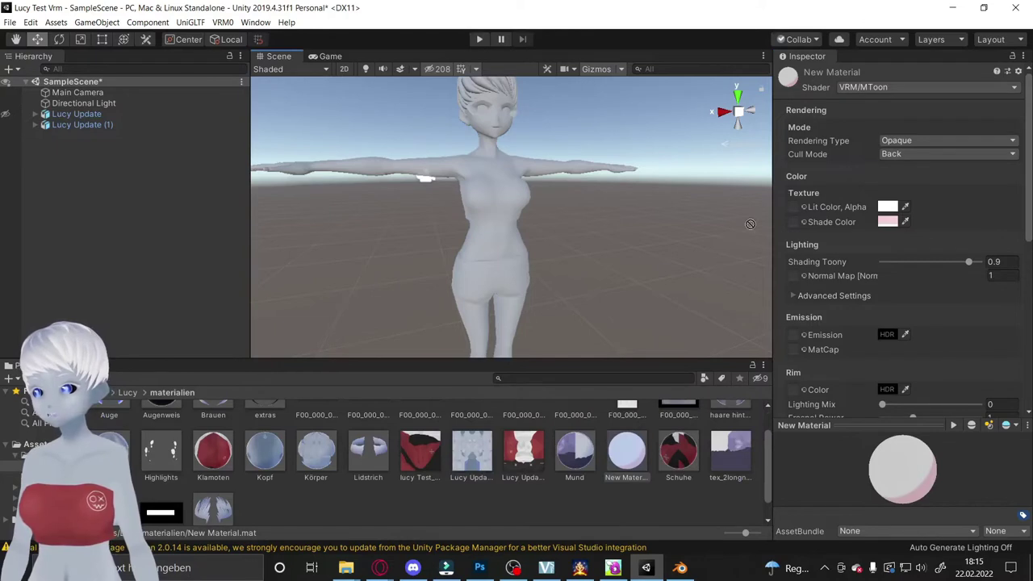
Step: Use the Lucy Update texture as Shade Color and apply New Material to Lucy's body
{"action": "left_click_drag", "start_coordinate": [473, 456], "coordinate": [795, 223]}
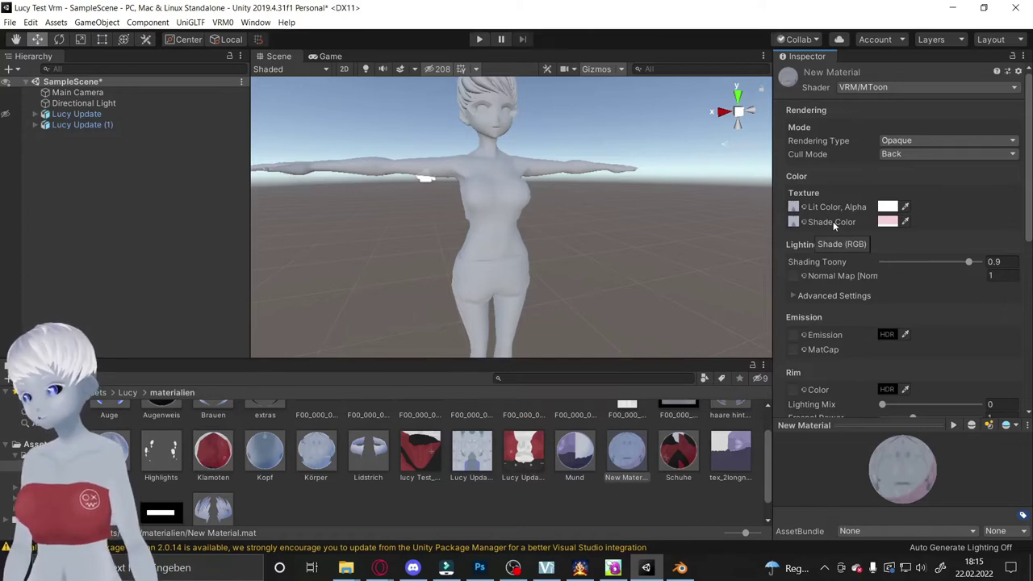
{"action": "left_click_drag", "start_coordinate": [626, 453], "coordinate": [502, 243]}
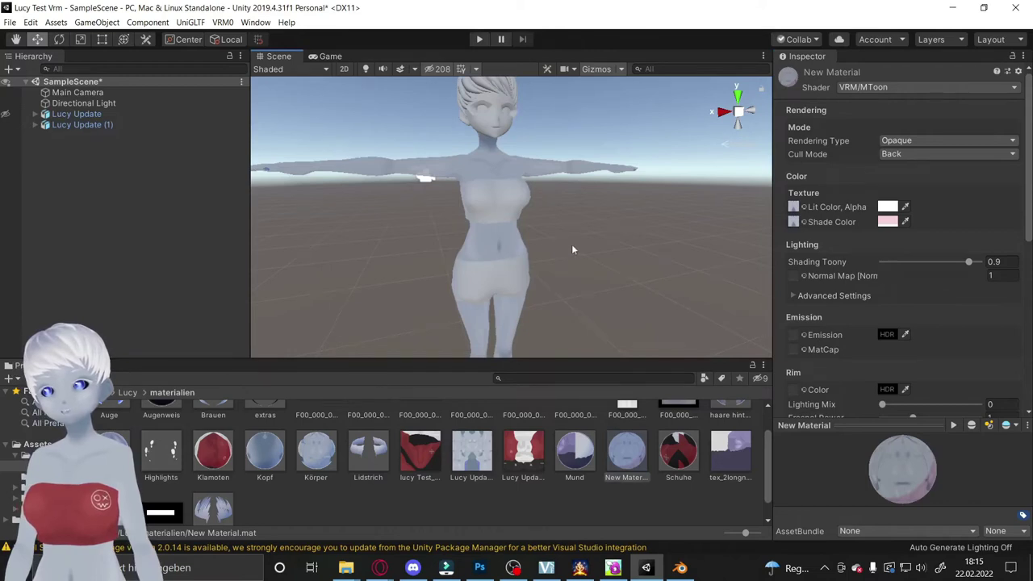
{"action": "right_click_drag", "start_coordinate": [586, 259], "coordinate": [770, 250]}
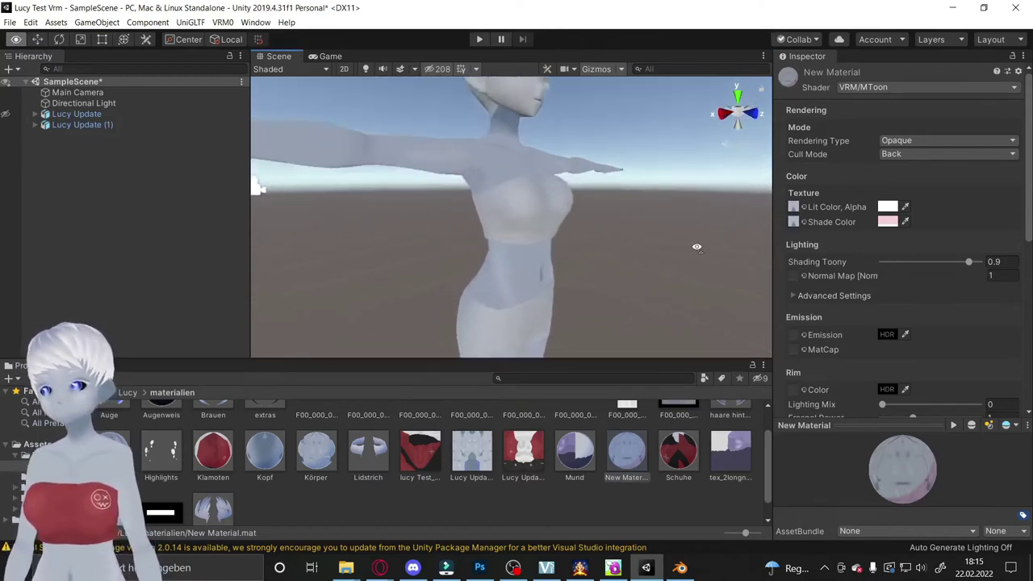
{"action": "right_click_drag", "start_coordinate": [770, 250], "coordinate": [947, 239]}
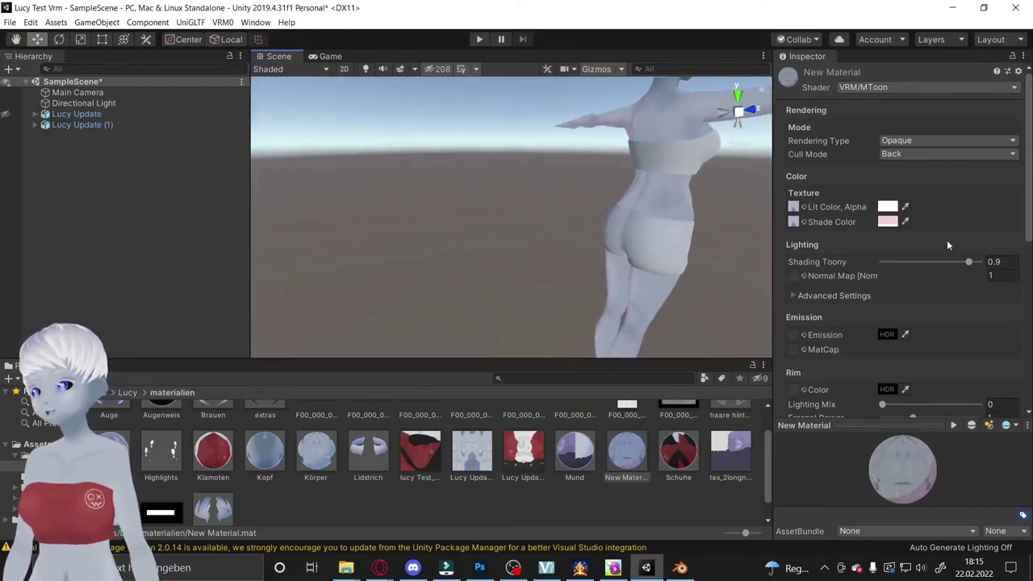
{"action": "right_click_drag", "start_coordinate": [673, 242], "coordinate": [660, 179]}
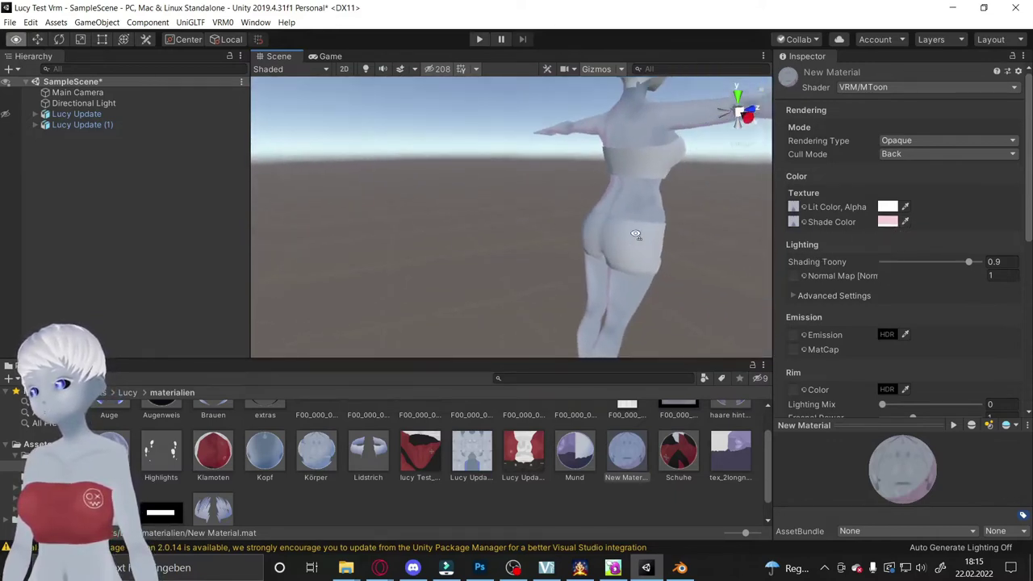
{"action": "right_click_drag", "start_coordinate": [594, 160], "coordinate": [580, 152]}
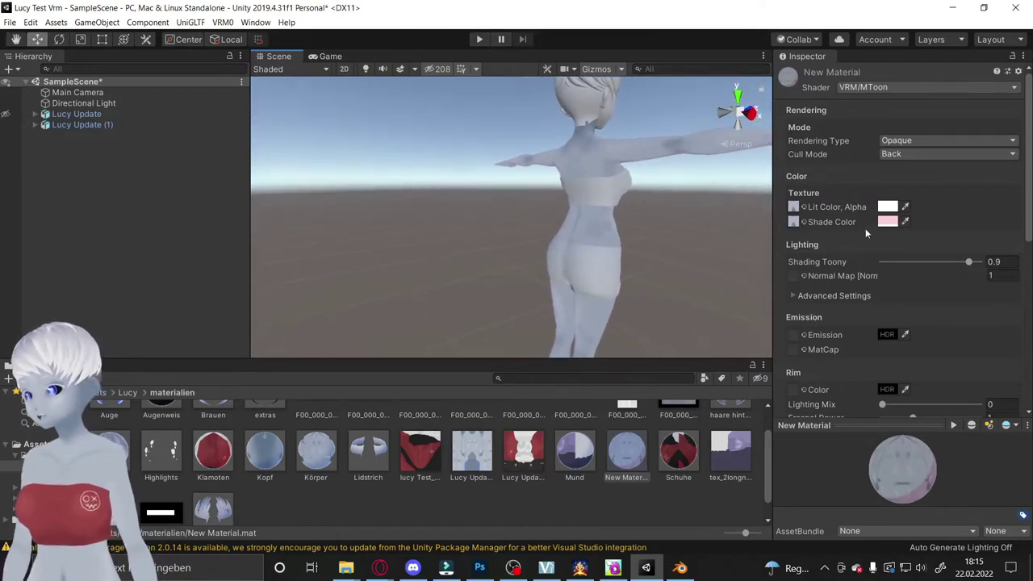
Step: Set New Material's shade colour to a saturated blue in the colour picker
{"action": "left_click", "coordinate": [890, 225]}
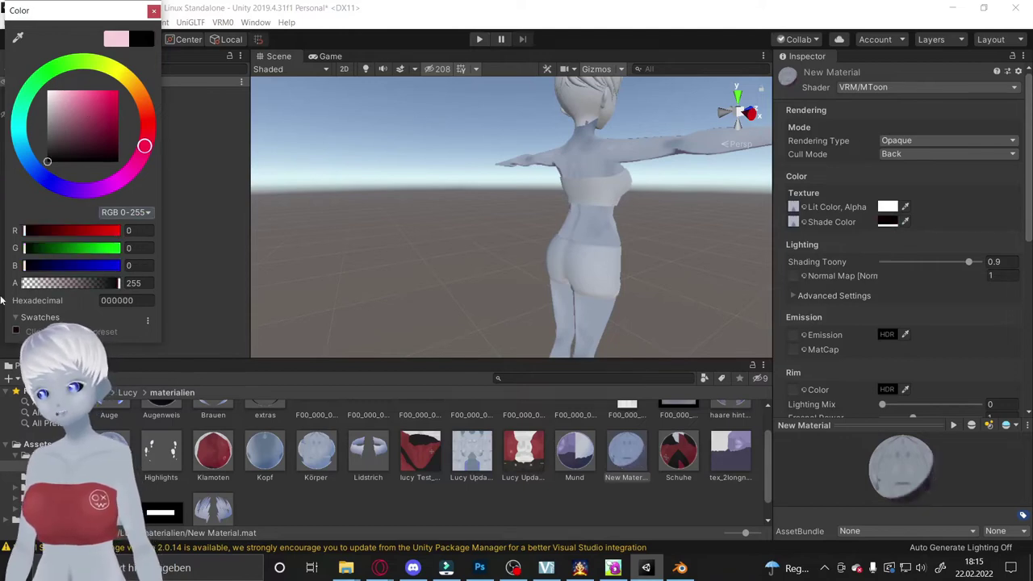
{"action": "left_click_drag", "start_coordinate": [86, 108], "coordinate": [1, 36]}
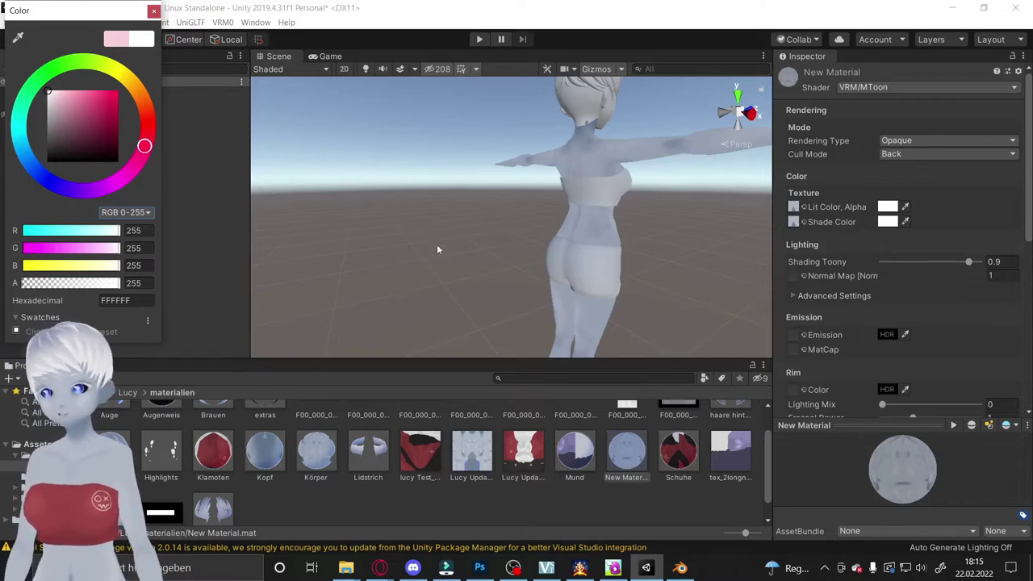
{"action": "left_click", "coordinate": [50, 182]}
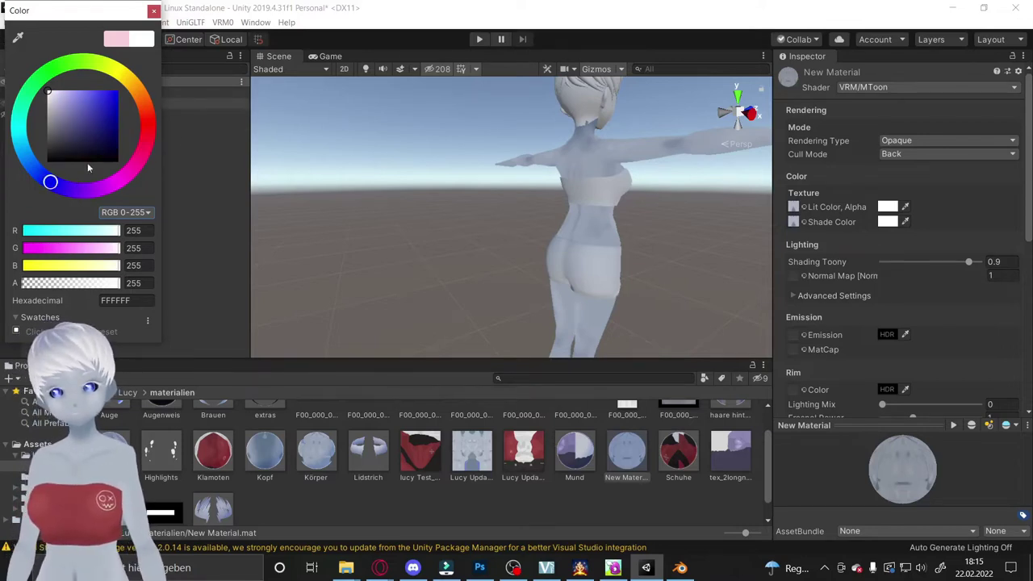
{"action": "left_click", "coordinate": [107, 105]}
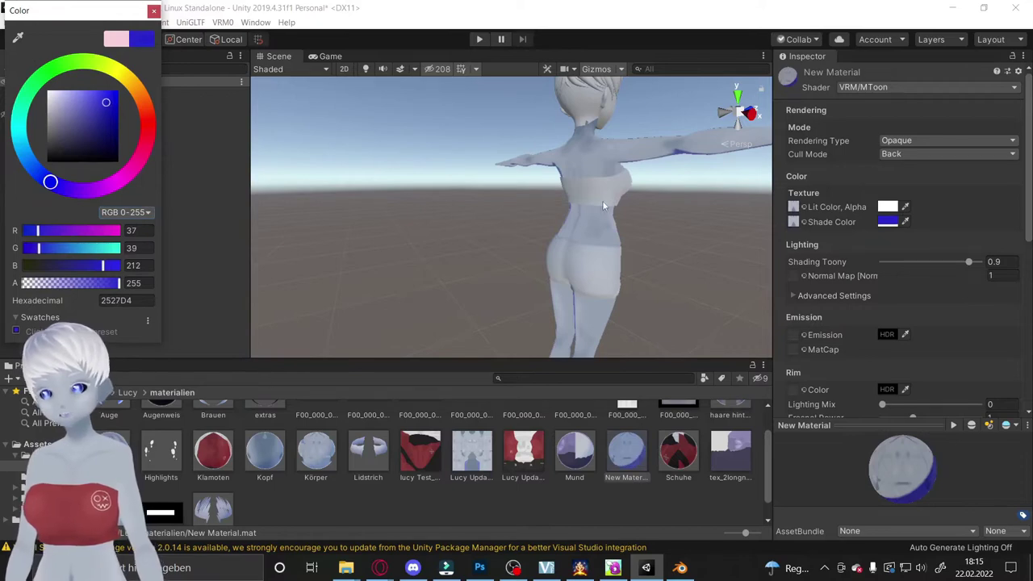
{"action": "left_click", "coordinate": [632, 191]}
{"action": "left_click_drag", "start_coordinate": [653, 190], "coordinate": [821, 172], "text": "alt"}
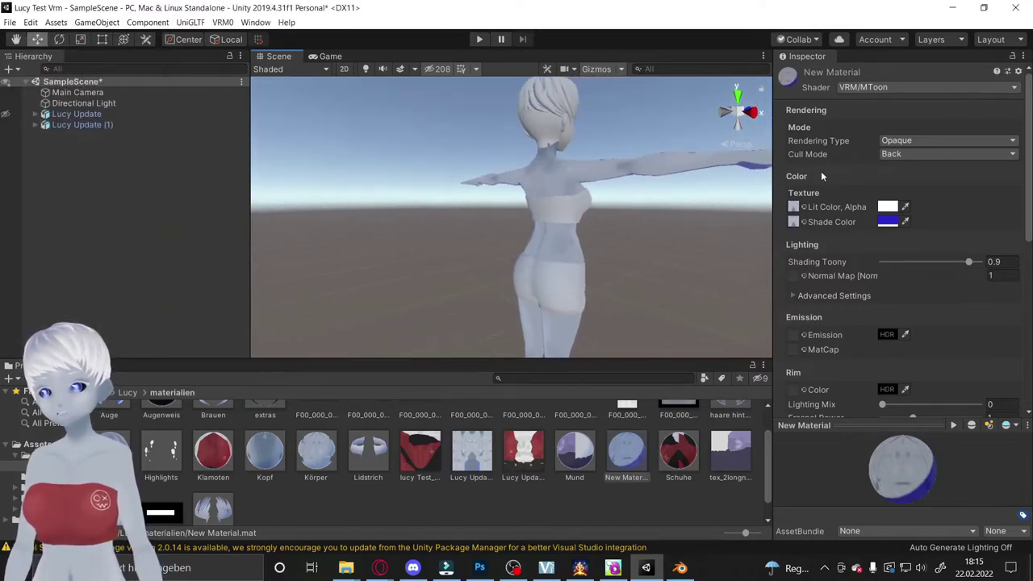
Step: Adjust the blue shade colour to a deeper tone and check it around the character
{"action": "left_click", "coordinate": [888, 221]}
{"action": "mouse_move", "coordinate": [90, 132]}
{"action": "left_mouse_down"}
{"action": "mouse_move", "coordinate": [91, 99]}
{"action": "mouse_move", "coordinate": [102, 102]}
{"action": "left_mouse_up"}
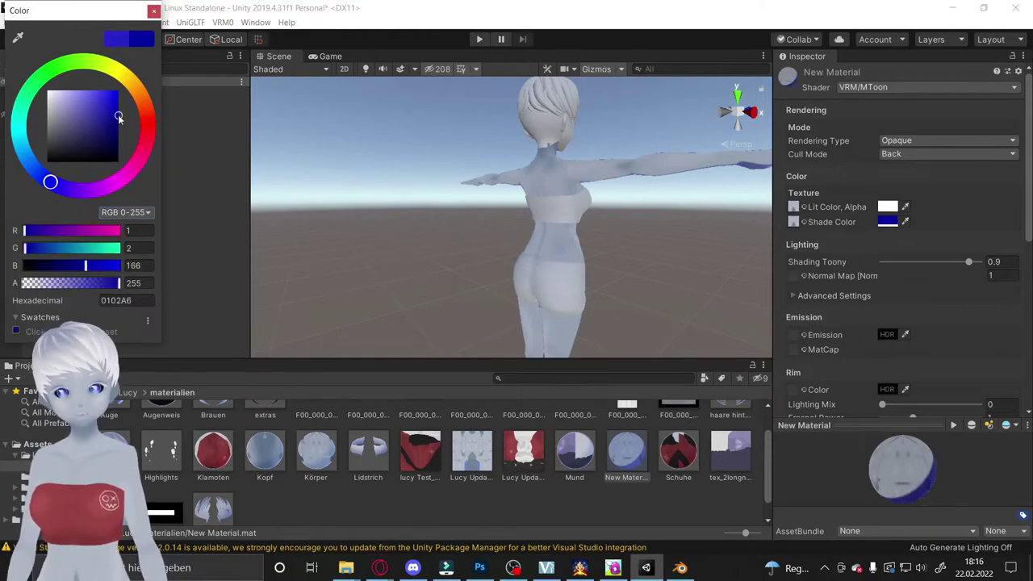
{"action": "left_click", "coordinate": [562, 252]}
{"action": "mouse_move", "coordinate": [562, 252]}
{"action": "left_mouse_down", "text": "alt"}
{"action": "mouse_move", "coordinate": [639, 230]}
{"action": "mouse_move", "coordinate": [334, 216]}
{"action": "mouse_move", "coordinate": [253, 258]}
{"action": "left_mouse_up", "text": "alt"}
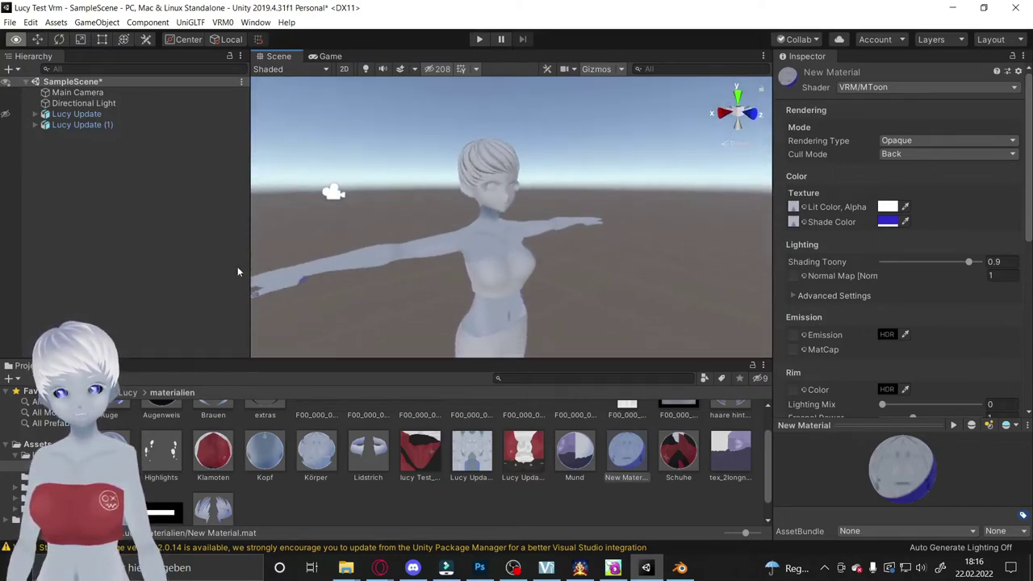
Step: Lower New Material's Shading Toony to 0.532 and expand the advanced settings
{"action": "left_click_drag", "start_coordinate": [253, 257], "coordinate": [233, 266], "text": "alt"}
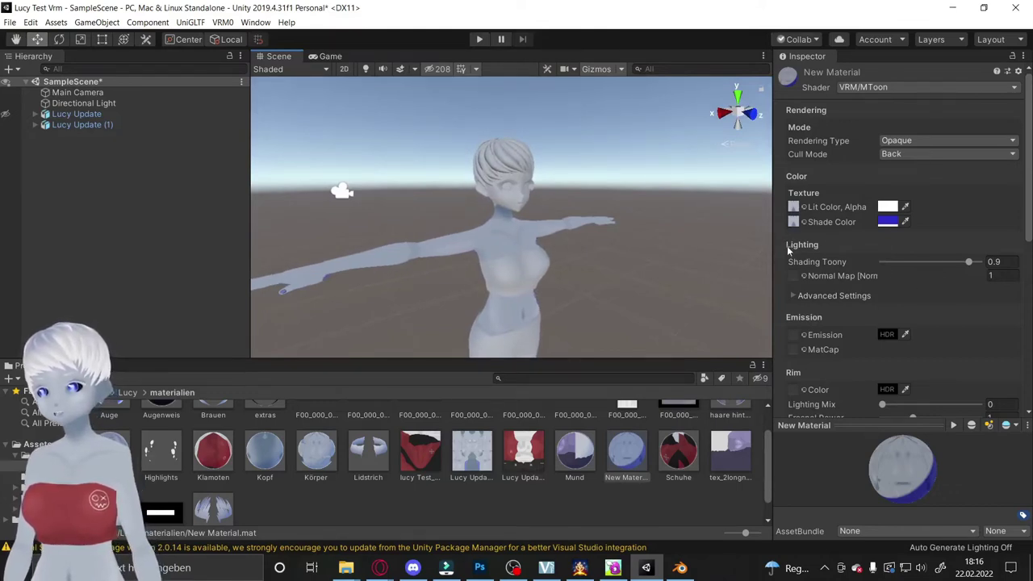
{"action": "left_click_drag", "start_coordinate": [496, 238], "coordinate": [771, 237], "text": "alt"}
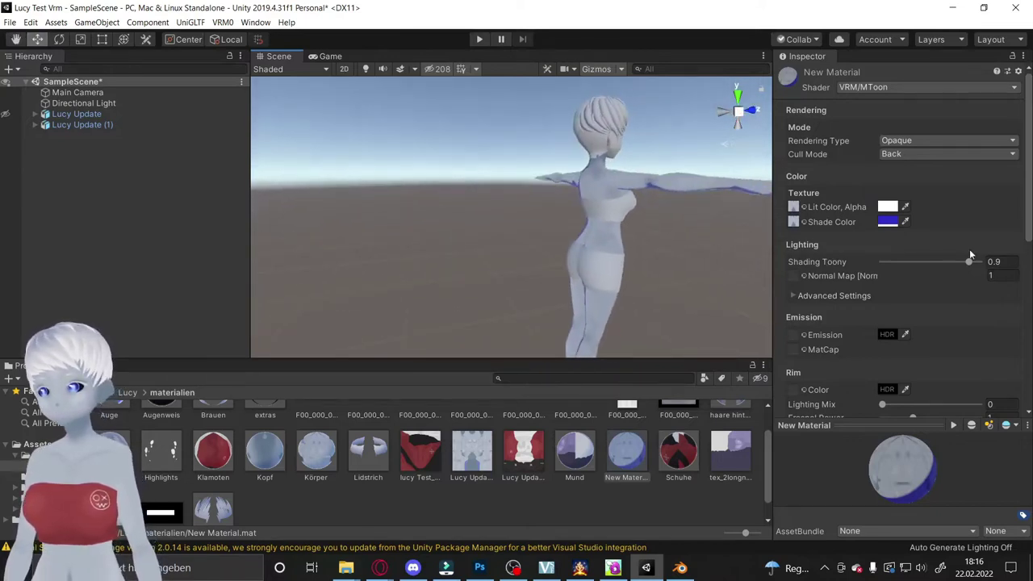
{"action": "mouse_move", "coordinate": [969, 261]}
{"action": "left_mouse_down"}
{"action": "mouse_move", "coordinate": [992, 265]}
{"action": "mouse_move", "coordinate": [934, 266]}
{"action": "left_mouse_up"}
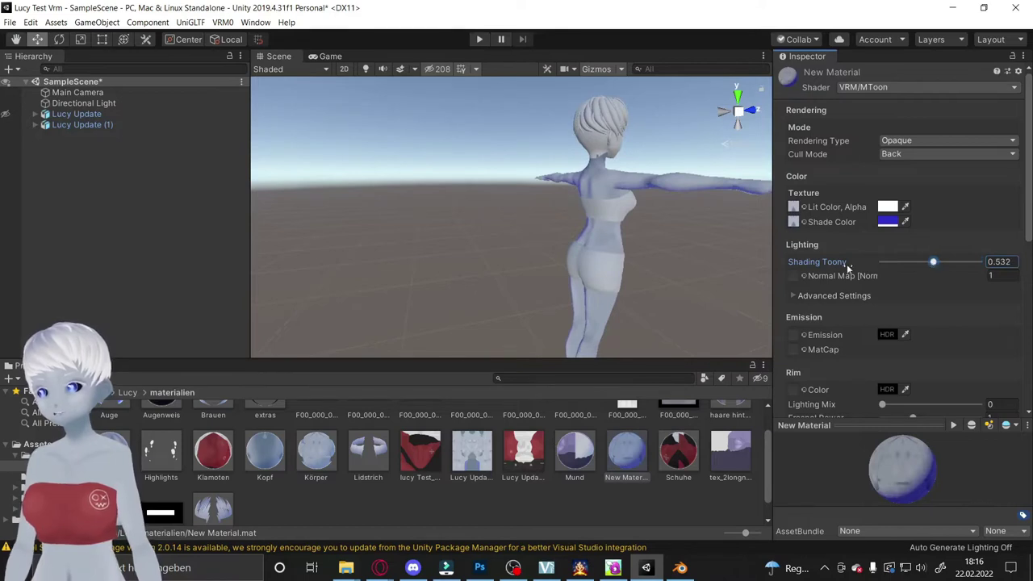
{"action": "left_click", "coordinate": [794, 296]}
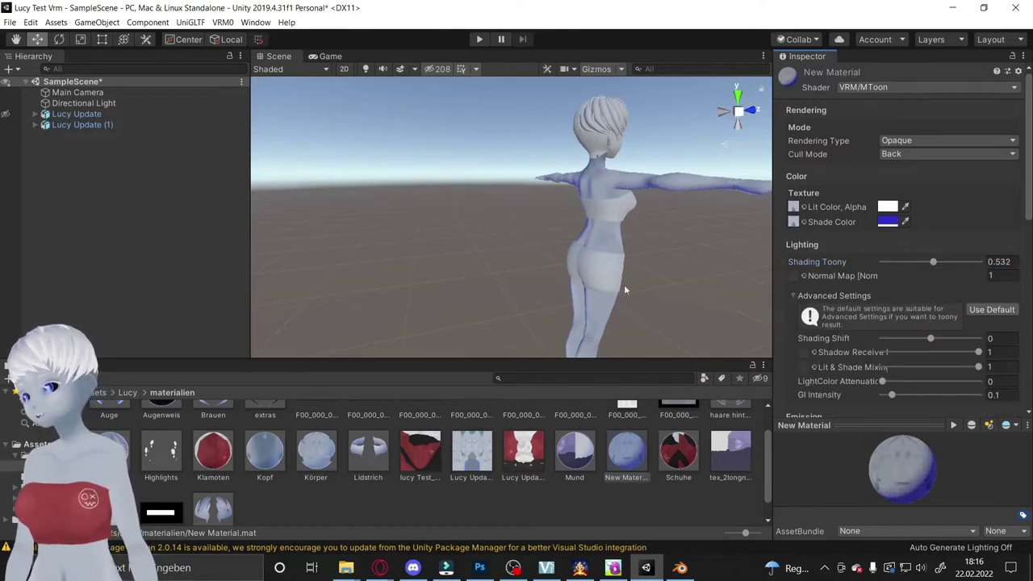
Step: Set Shading Shift to 0.1 and review the remaining MToon settings
{"action": "left_click_drag", "start_coordinate": [694, 266], "coordinate": [727, 266], "text": "alt"}
{"action": "mouse_move", "coordinate": [931, 339]}
{"action": "left_mouse_down"}
{"action": "mouse_move", "coordinate": [941, 353]}
{"action": "mouse_move", "coordinate": [917, 368]}
{"action": "mouse_move", "coordinate": [936, 367]}
{"action": "mouse_move", "coordinate": [911, 382]}
{"action": "mouse_move", "coordinate": [927, 395]}
{"action": "left_mouse_up"}
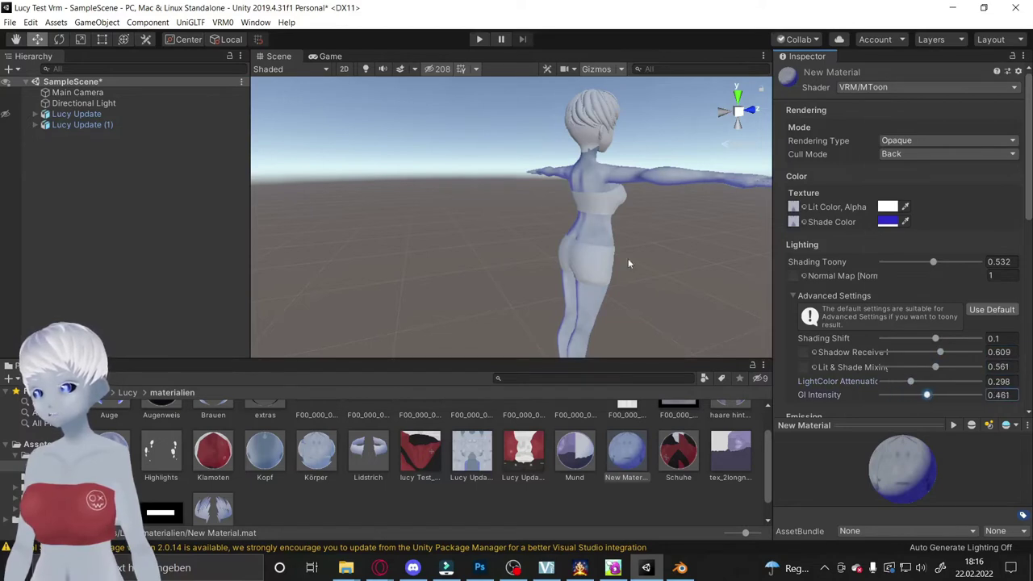
{"action": "left_click_drag", "start_coordinate": [609, 258], "coordinate": [596, 247], "text": "alt"}
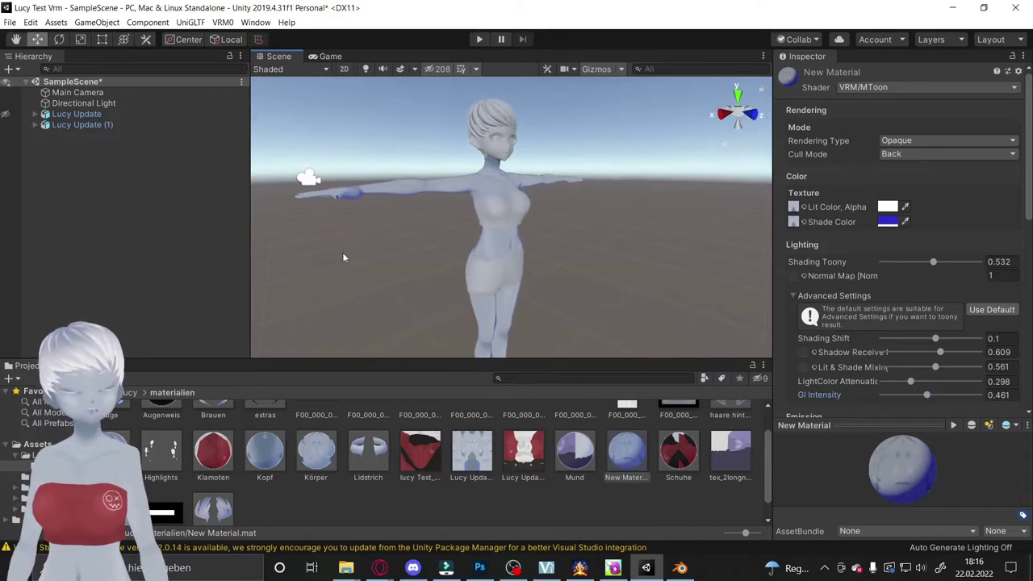
{"action": "scroll", "coordinate": [918, 313], "scroll_direction": "down", "scroll_amount": 3}
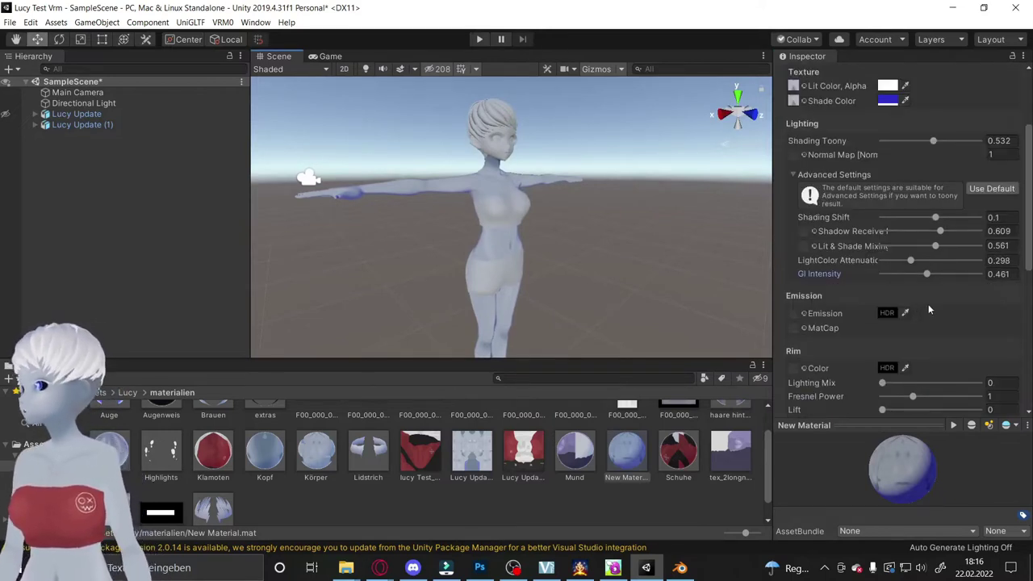
{"action": "scroll", "coordinate": [928, 307], "scroll_direction": "up", "scroll_amount": 3}
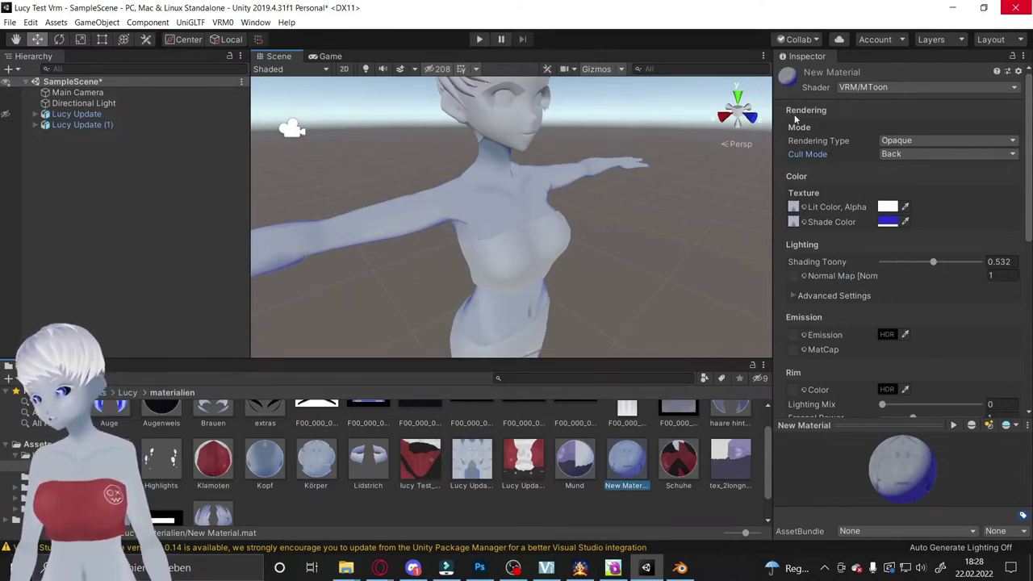
Step: Select the Lucy Update_Alpha_BaseColor texture to show its import settings
{"action": "left_click", "coordinate": [829, 145]}
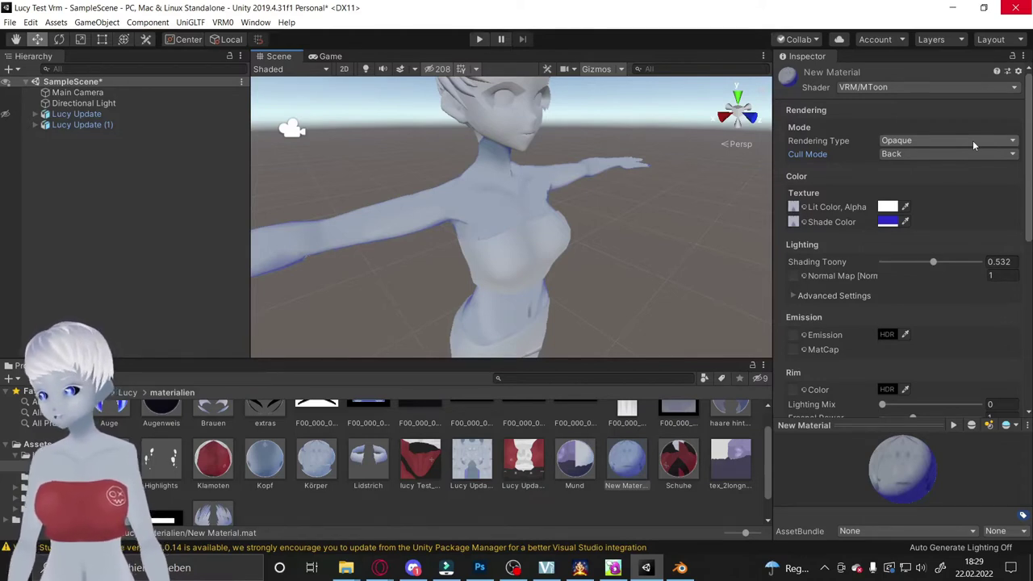
{"action": "left_click", "coordinate": [484, 465]}
Step: View the base colour texture in Photos, close it, and reselect New Material
{"action": "double_click", "coordinate": [485, 465]}
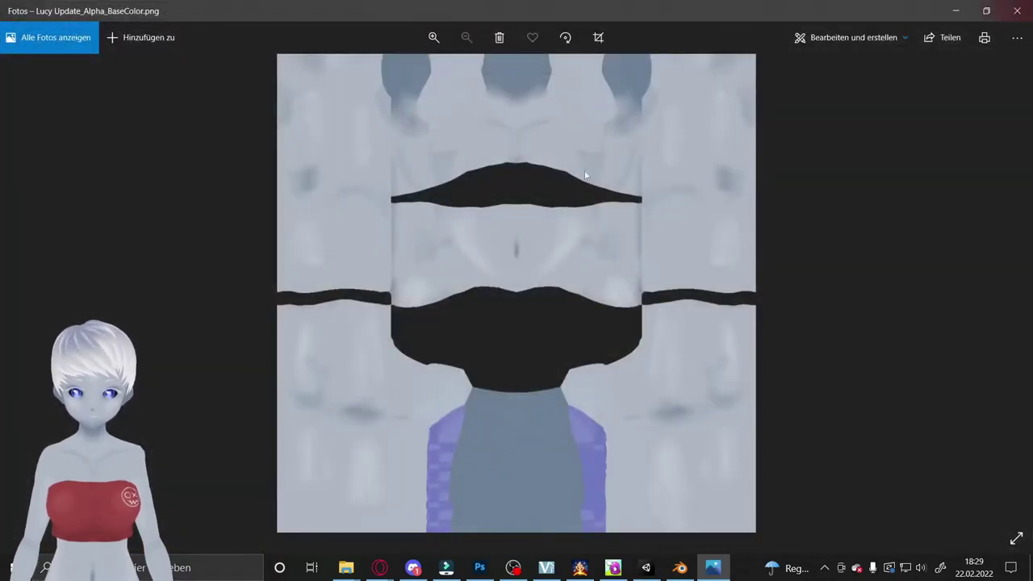
{"action": "left_click", "coordinate": [1020, 14]}
{"action": "left_click_drag", "start_coordinate": [652, 215], "coordinate": [641, 216], "text": "alt"}
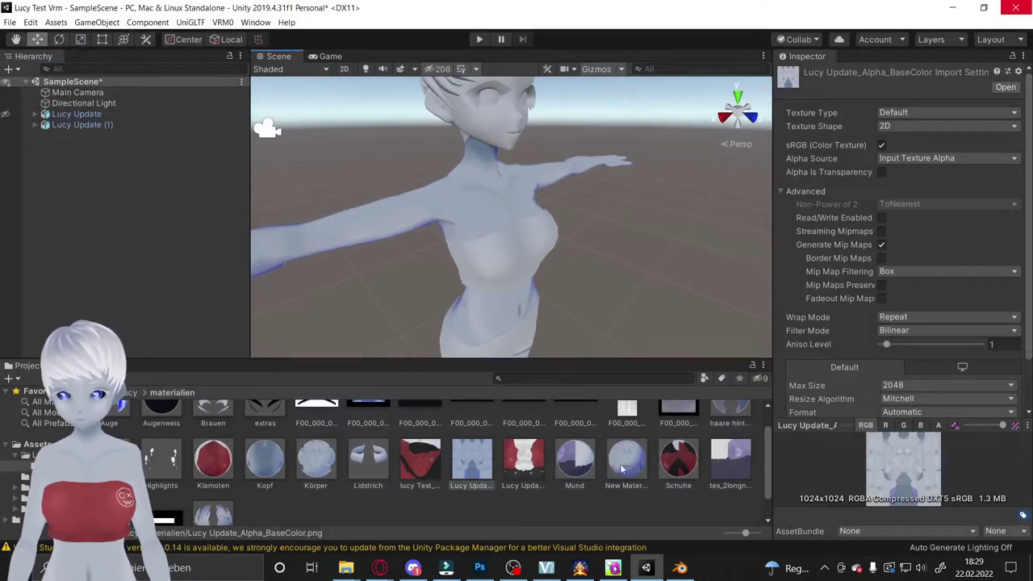
{"action": "left_click", "coordinate": [626, 462]}
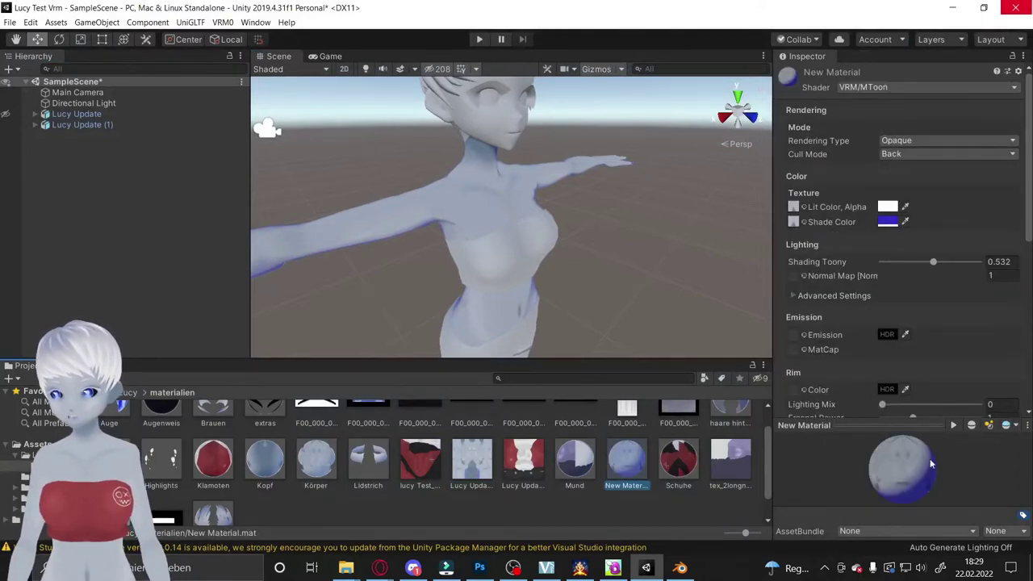
{"action": "mouse_move", "coordinate": [882, 456]}
{"action": "left_mouse_down"}
{"action": "mouse_move", "coordinate": [832, 455]}
{"action": "mouse_move", "coordinate": [949, 474]}
{"action": "left_mouse_up"}
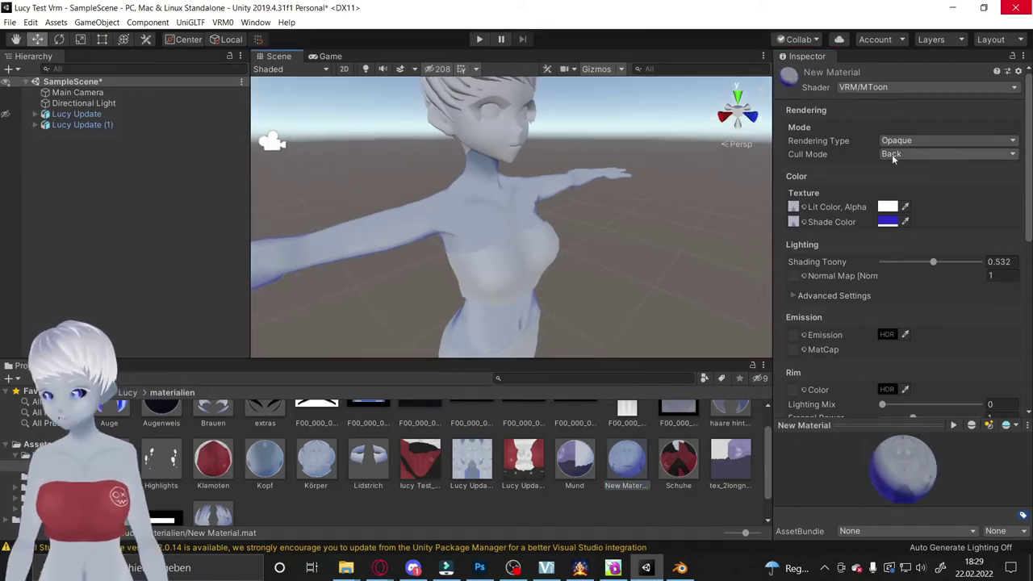
{"action": "mouse_move", "coordinate": [532, 267]}
{"action": "right_mouse_down"}
{"action": "mouse_move", "coordinate": [593, 212]}
{"action": "mouse_move", "coordinate": [635, 275]}
{"action": "right_mouse_up"}
{"action": "scroll", "coordinate": [636, 276], "scroll_direction": "down", "scroll_amount": 3}
{"action": "scroll", "coordinate": [634, 276], "scroll_direction": "down", "scroll_amount": 1}
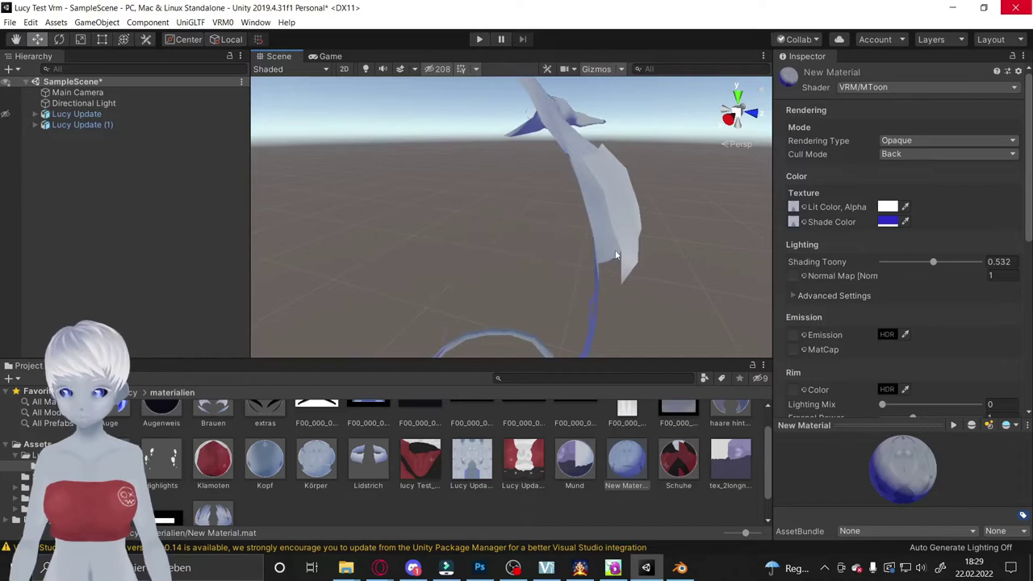
Step: Change New Material's rendering type from Opaque to Cutout, with alpha cutoff 0.5
{"action": "left_click", "coordinate": [934, 143]}
{"action": "left_click", "coordinate": [925, 168]}
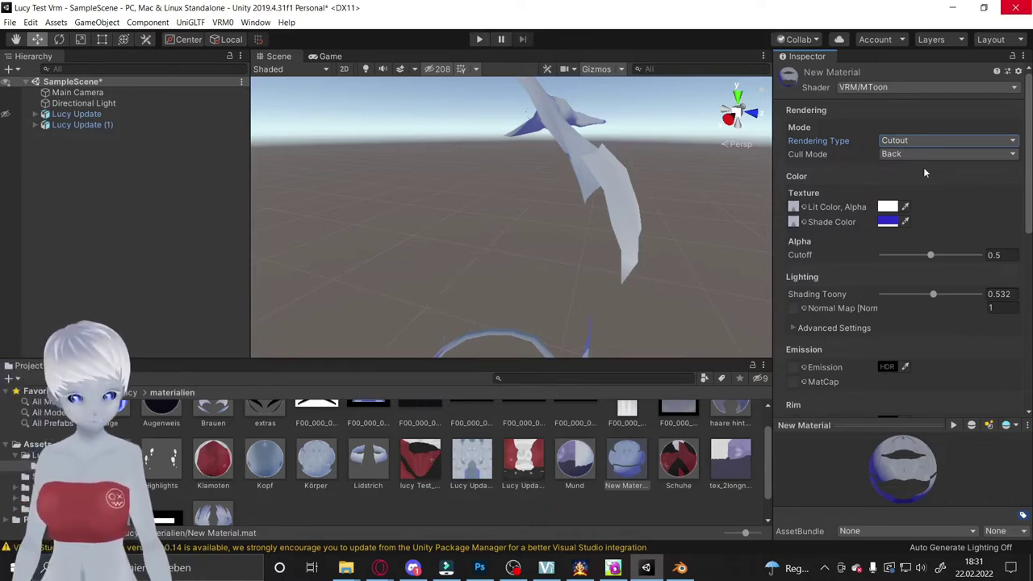
{"action": "left_click", "coordinate": [928, 141]}
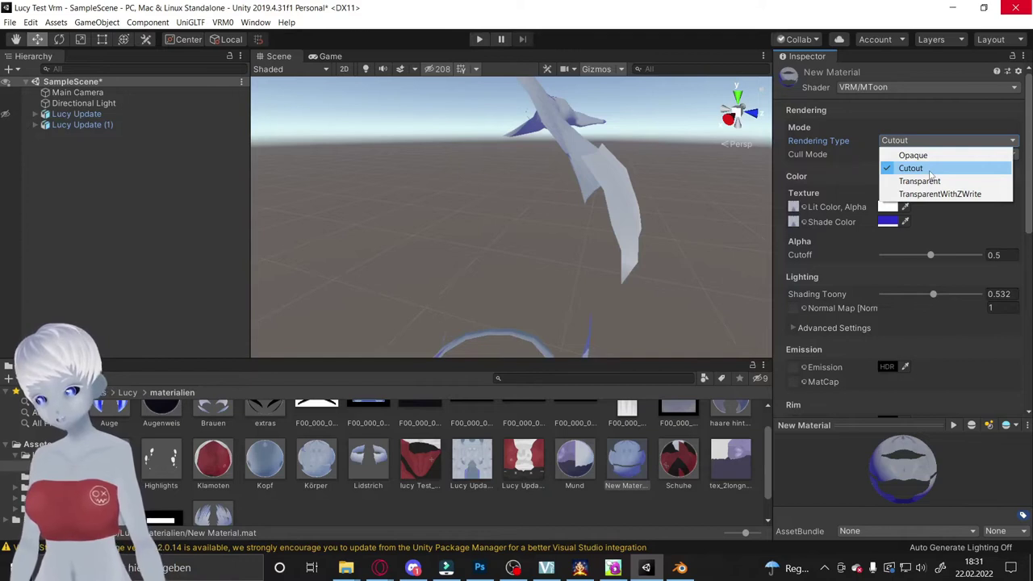
{"action": "left_click", "coordinate": [831, 173]}
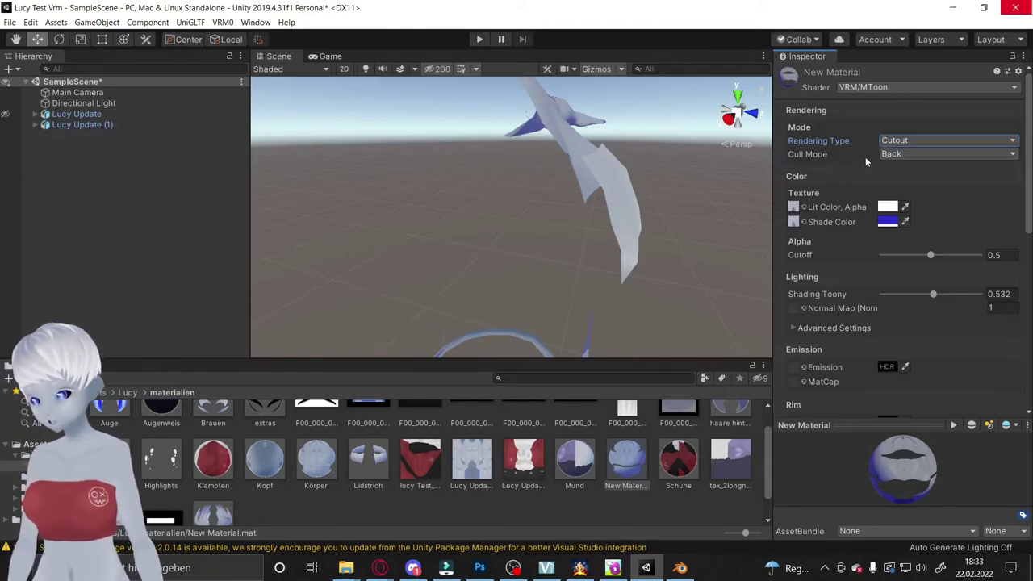
Step: Set Cull Mode to Off and inspect the material preview sphere
{"action": "left_click", "coordinate": [894, 154]}
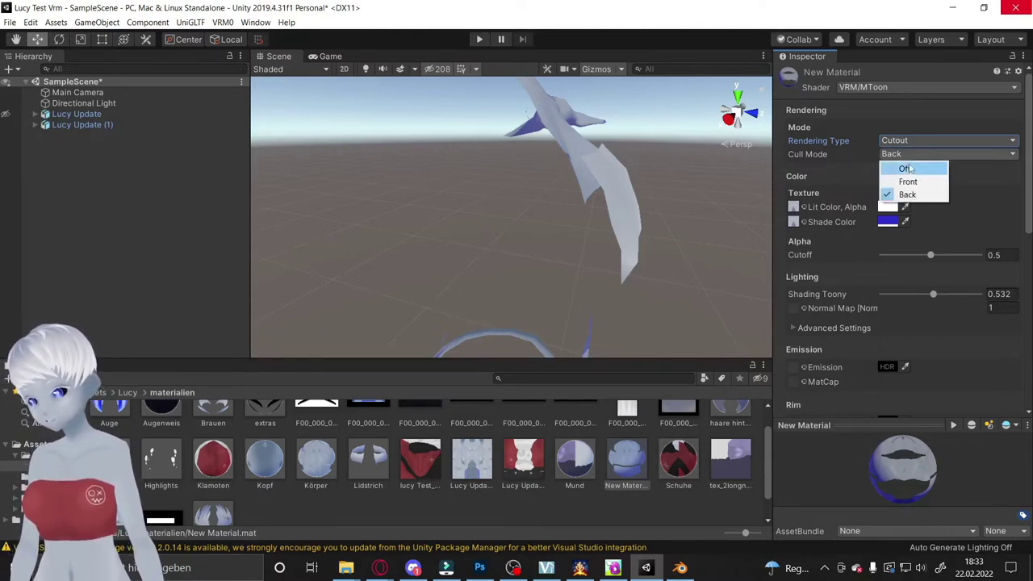
{"action": "left_click", "coordinate": [907, 168]}
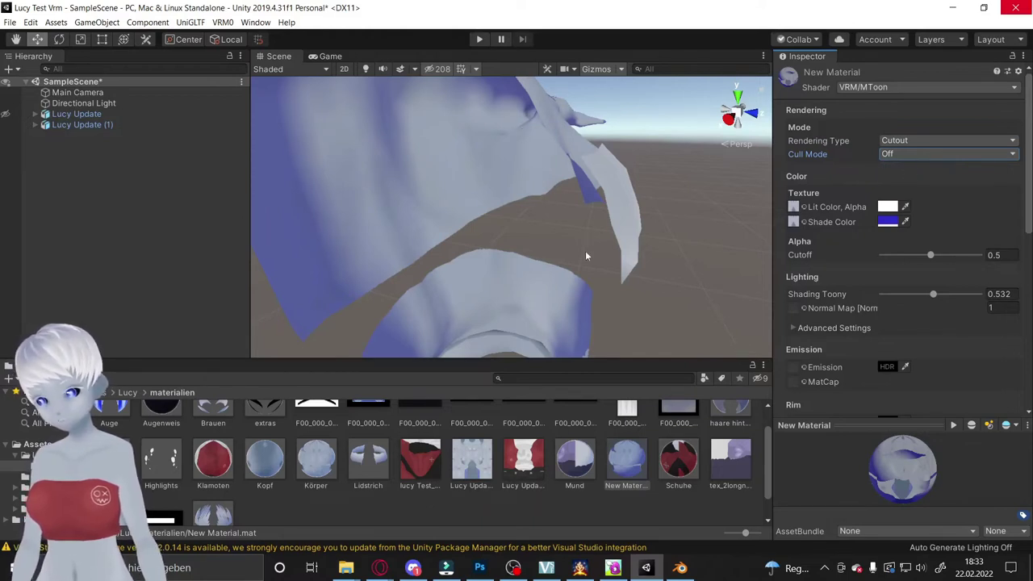
{"action": "mouse_move", "coordinate": [885, 467]}
{"action": "left_mouse_down"}
{"action": "mouse_move", "coordinate": [920, 462]}
{"action": "mouse_move", "coordinate": [898, 467]}
{"action": "mouse_move", "coordinate": [929, 482]}
{"action": "left_mouse_up"}
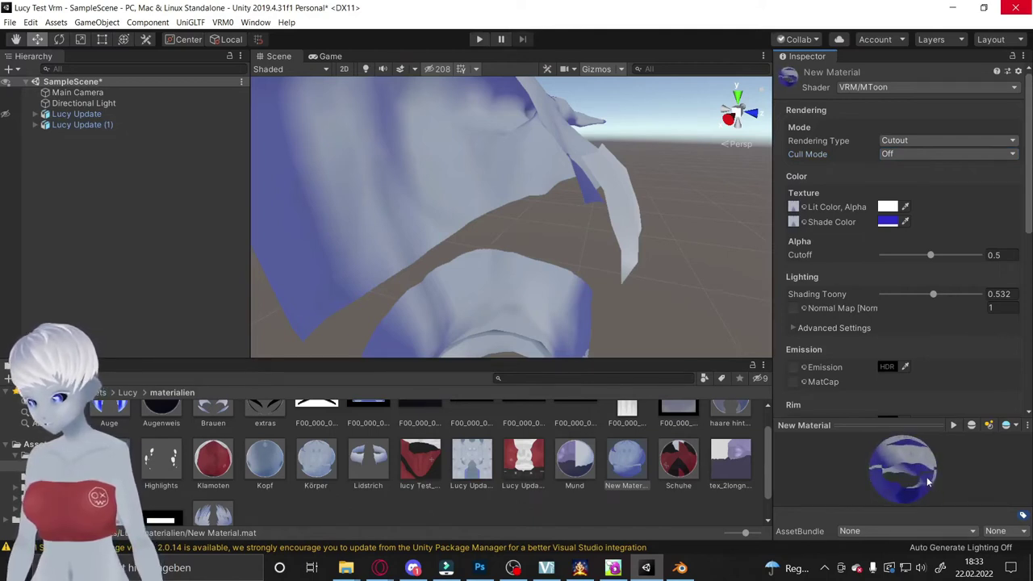
{"action": "left_click_drag", "start_coordinate": [927, 478], "coordinate": [894, 473]}
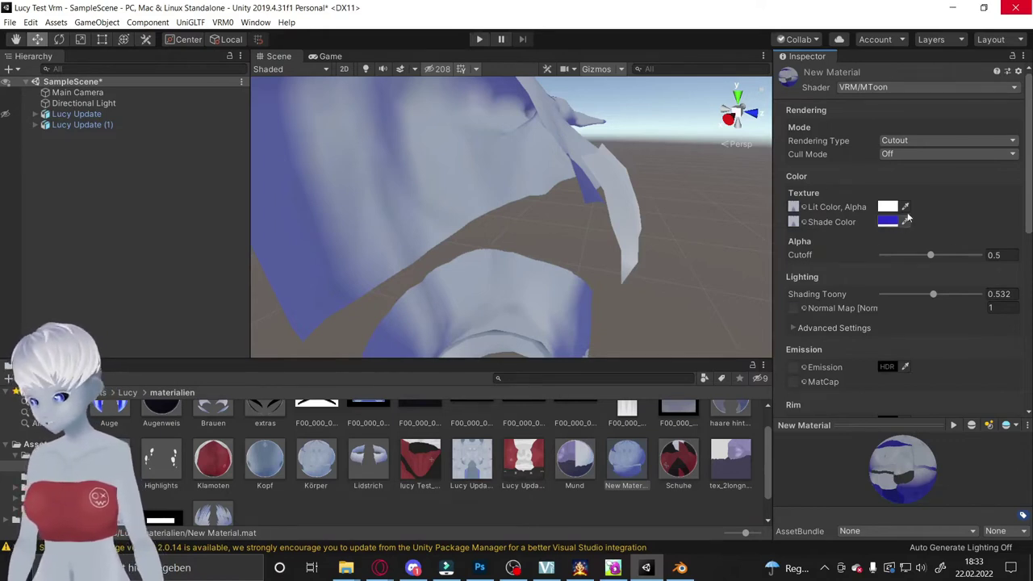
Step: Try Front culling on Lucy in the Scene view, then return Cull Mode to Off
{"action": "left_click", "coordinate": [936, 154]}
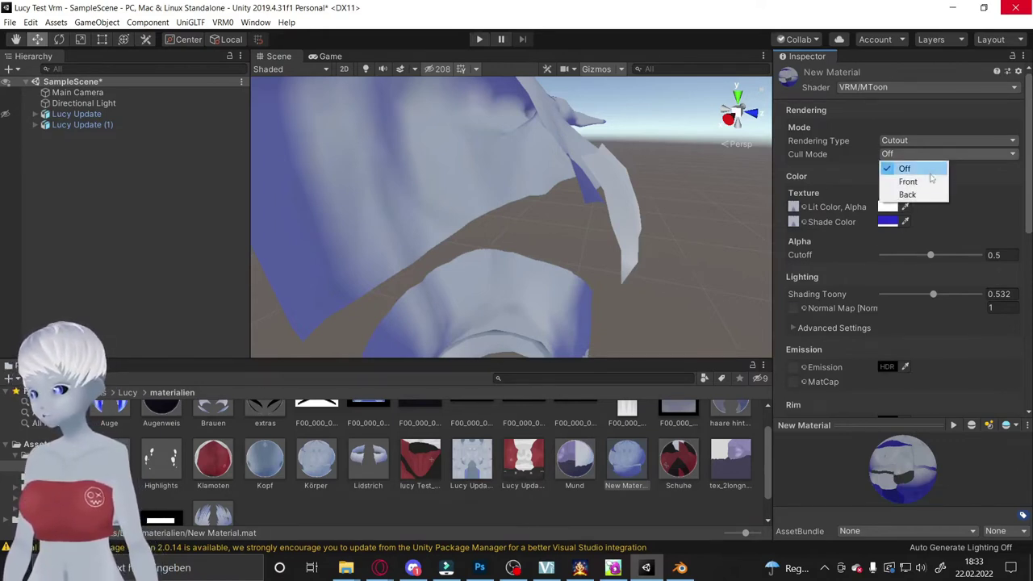
{"action": "left_click", "coordinate": [908, 180]}
{"action": "mouse_move", "coordinate": [554, 240]}
{"action": "left_mouse_down", "text": "alt"}
{"action": "mouse_move", "coordinate": [195, 271]}
{"action": "mouse_move", "coordinate": [549, 251]}
{"action": "left_mouse_up", "text": "alt"}
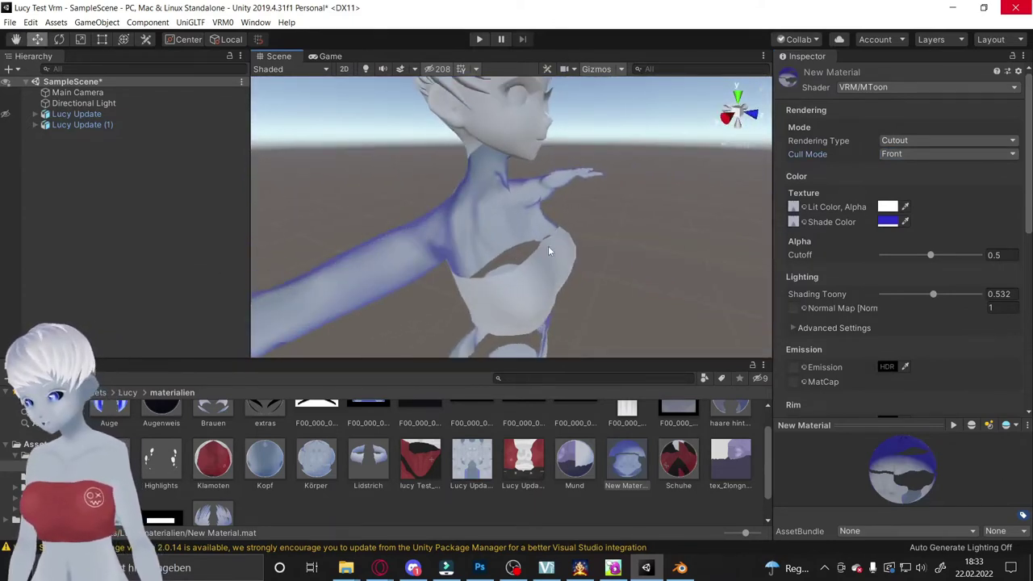
{"action": "mouse_move", "coordinate": [521, 358]}
{"action": "right_mouse_down"}
{"action": "mouse_move", "coordinate": [306, 285]}
{"action": "mouse_move", "coordinate": [630, 270]}
{"action": "right_mouse_up"}
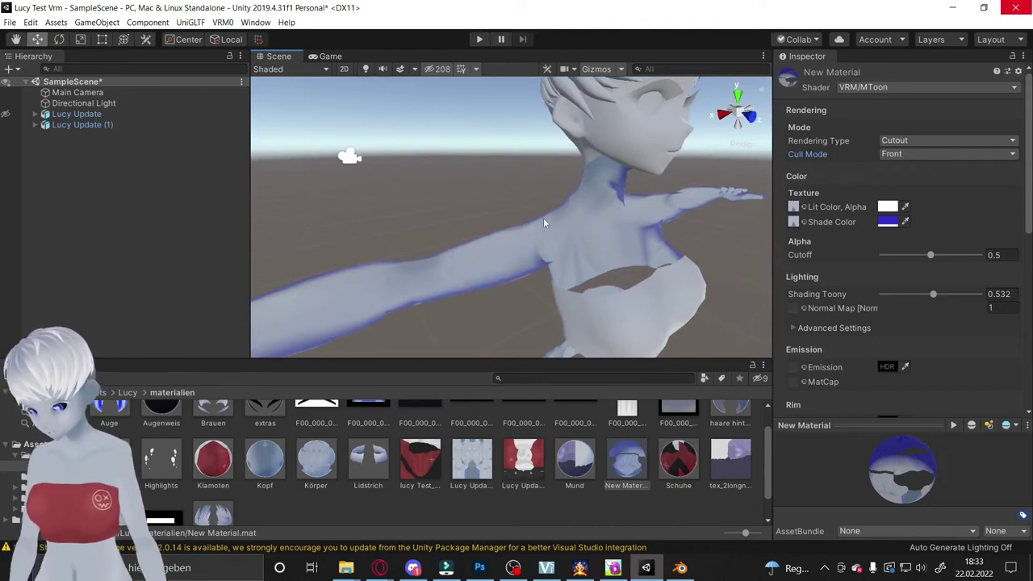
{"action": "scroll", "coordinate": [543, 218], "scroll_direction": "down", "scroll_amount": 5}
{"action": "right_click_drag", "start_coordinate": [544, 223], "coordinate": [543, 220]}
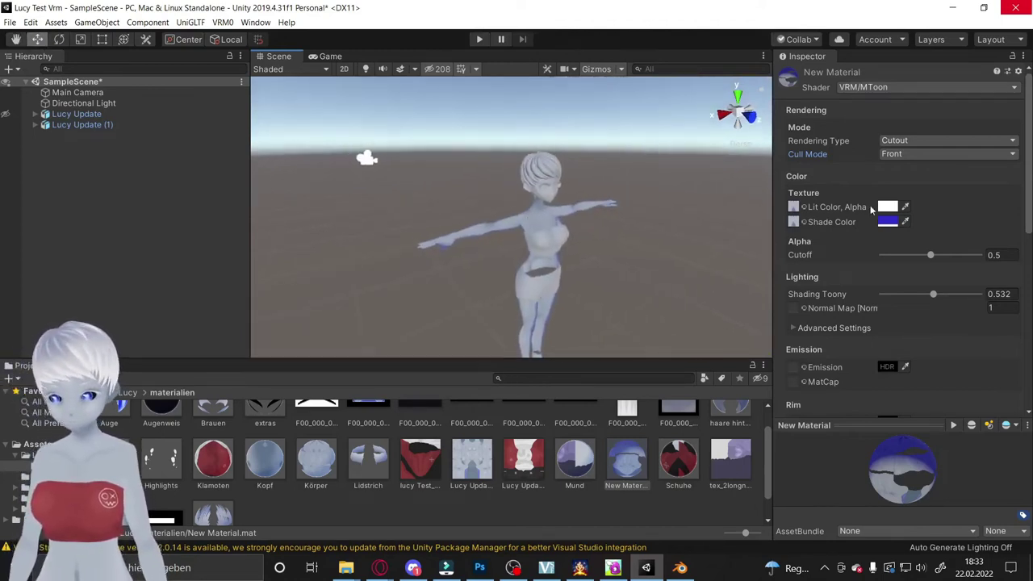
{"action": "left_click", "coordinate": [905, 154]}
{"action": "left_click", "coordinate": [896, 166]}
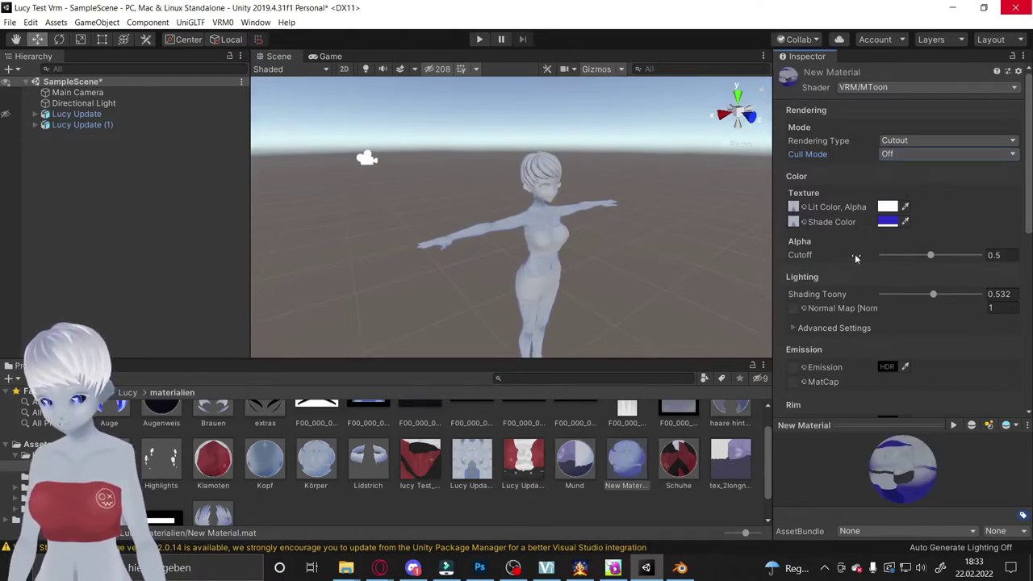
{"action": "scroll", "coordinate": [856, 258], "scroll_direction": "down", "scroll_amount": 3}
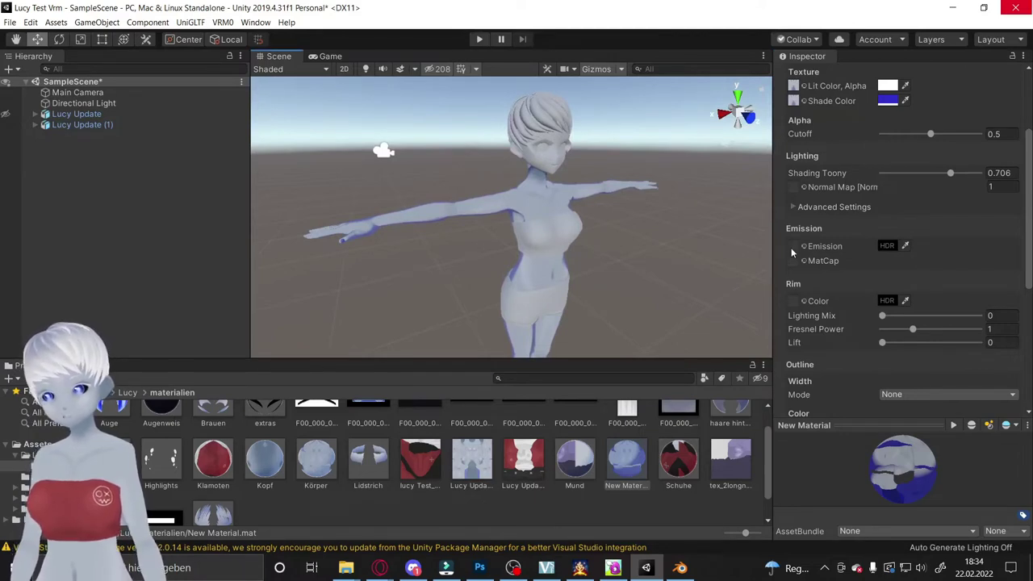
{"action": "left_click", "coordinate": [888, 247]}
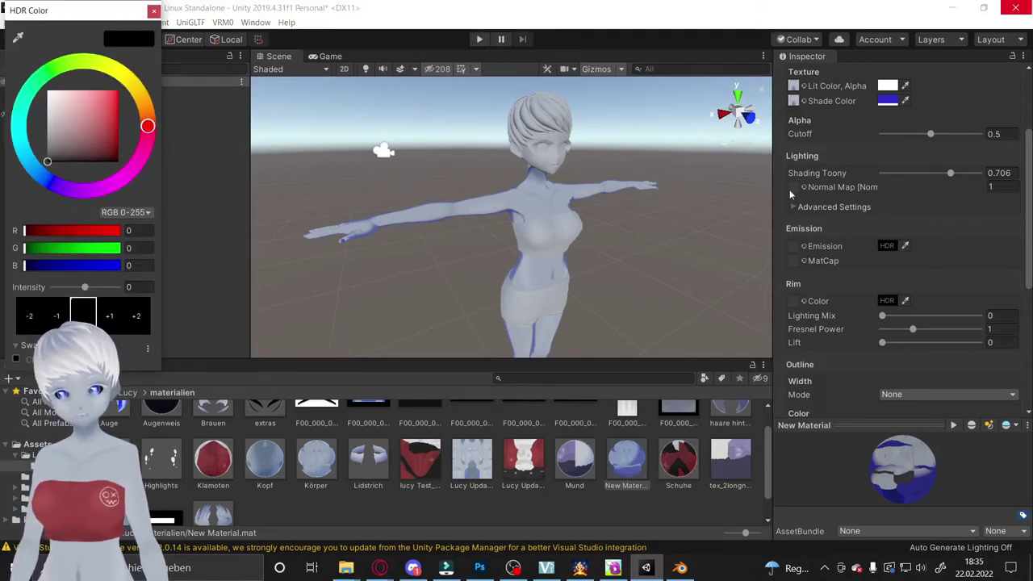
{"action": "mouse_move", "coordinate": [82, 129]}
{"action": "left_mouse_down"}
{"action": "mouse_move", "coordinate": [102, 109]}
{"action": "mouse_move", "coordinate": [45, 77]}
{"action": "left_mouse_up"}
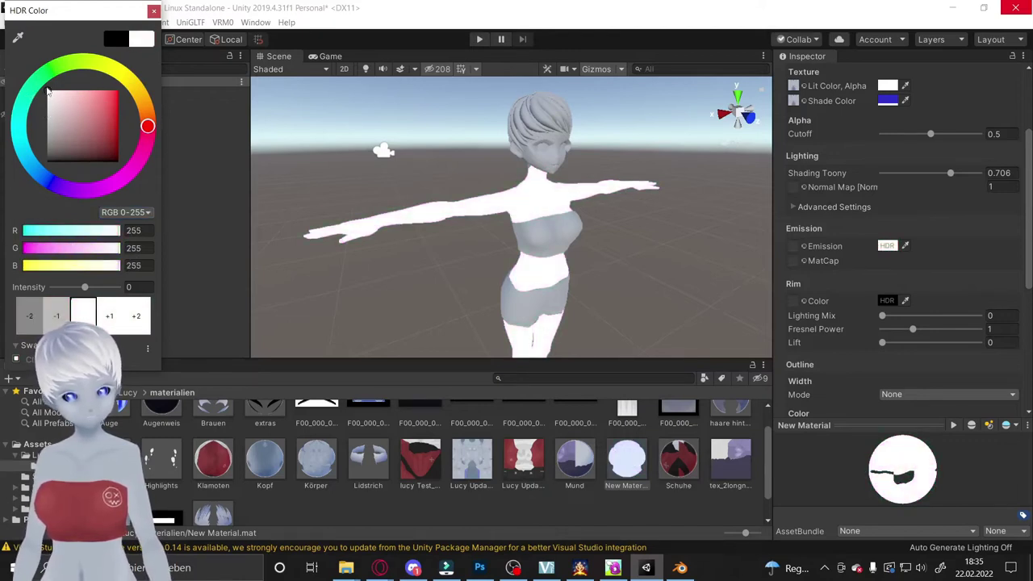
{"action": "mouse_move", "coordinate": [71, 103]}
{"action": "left_mouse_down"}
{"action": "mouse_move", "coordinate": [92, 162]}
{"action": "mouse_move", "coordinate": [92, 118]}
{"action": "left_mouse_up"}
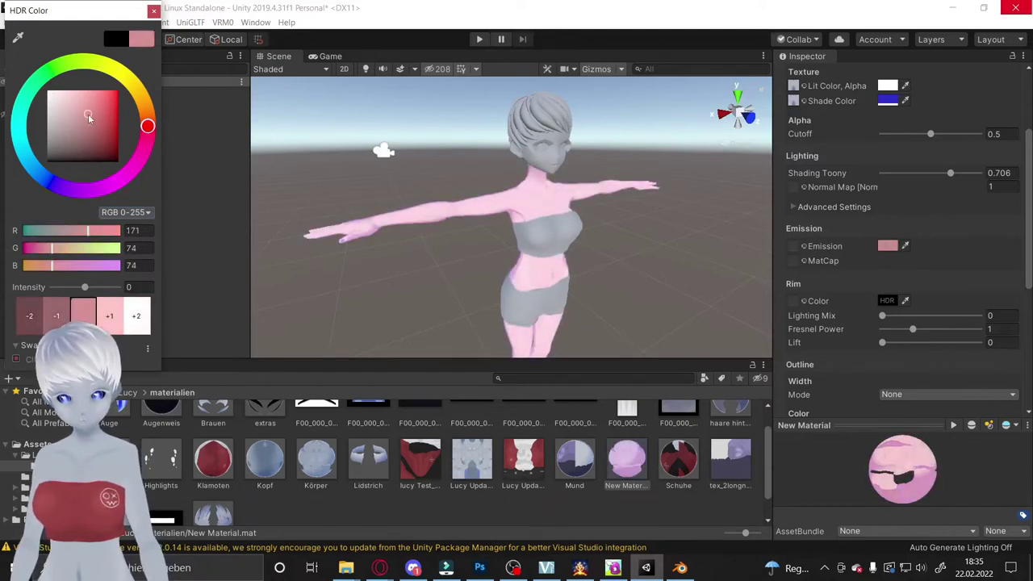
{"action": "left_click_drag", "start_coordinate": [84, 110], "coordinate": [46, 161]}
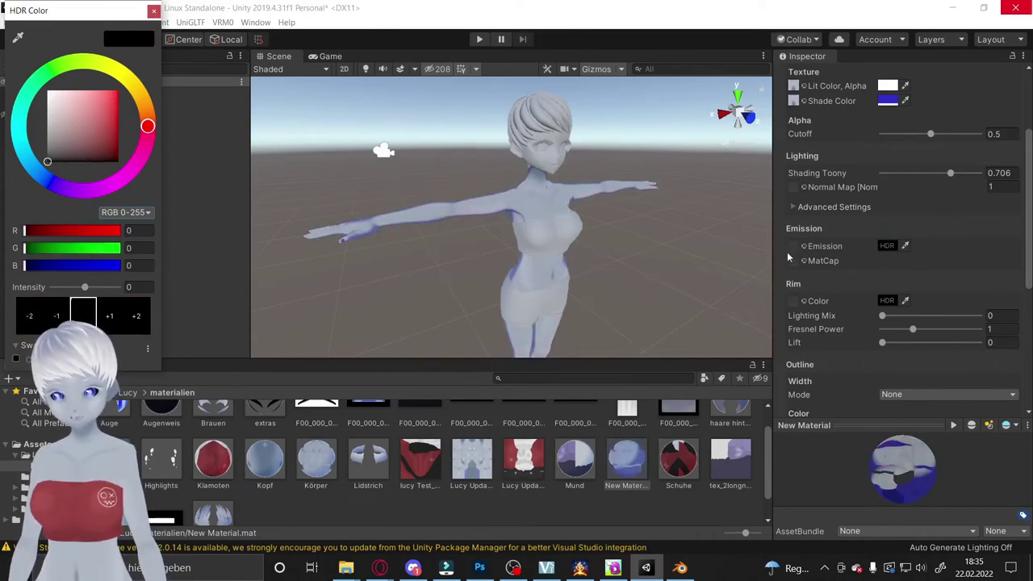
{"action": "left_click", "coordinate": [862, 253]}
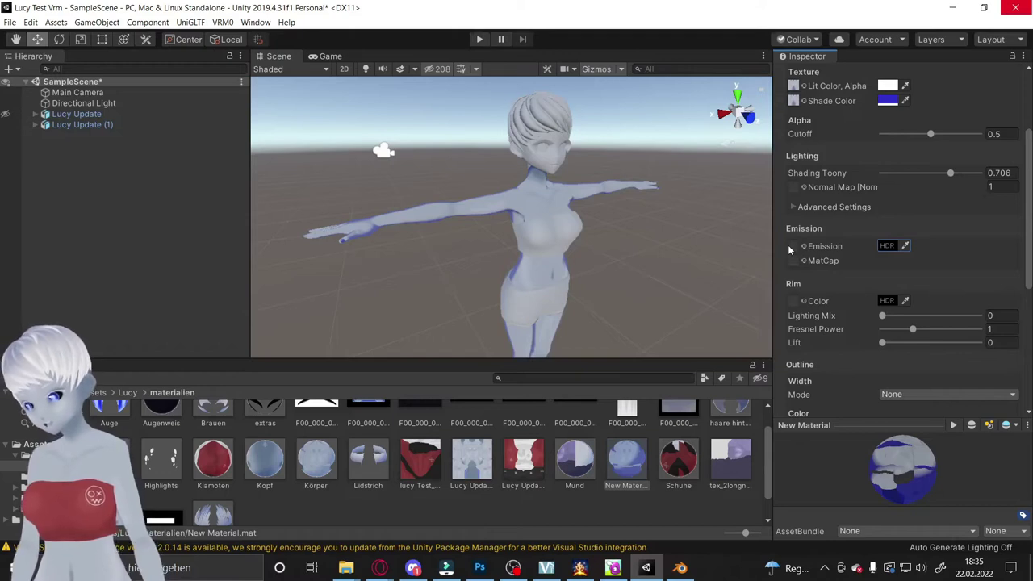
{"action": "left_click", "coordinate": [887, 245]}
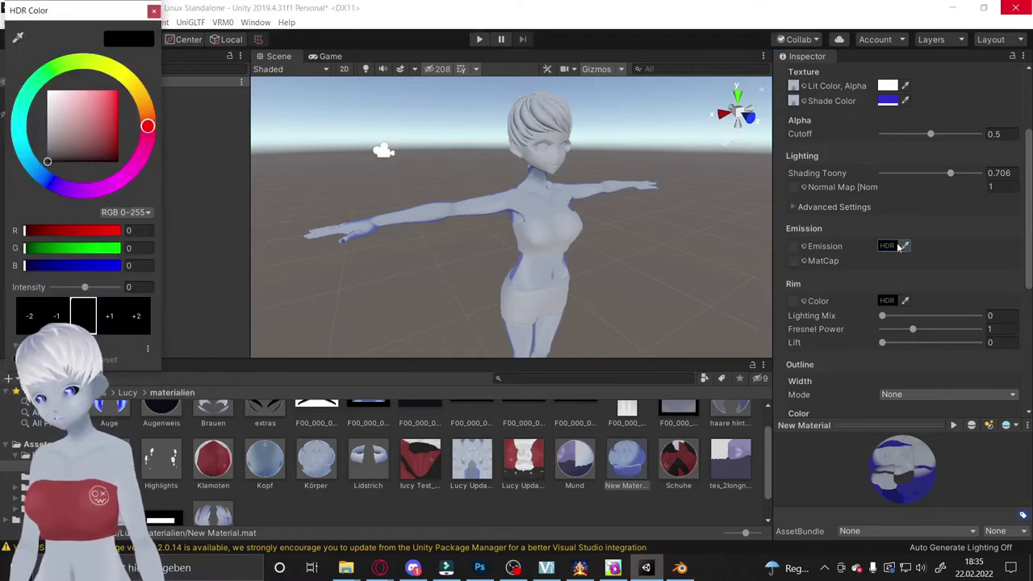
{"action": "left_click", "coordinate": [100, 118]}
{"action": "left_click_drag", "start_coordinate": [100, 119], "coordinate": [47, 162]}
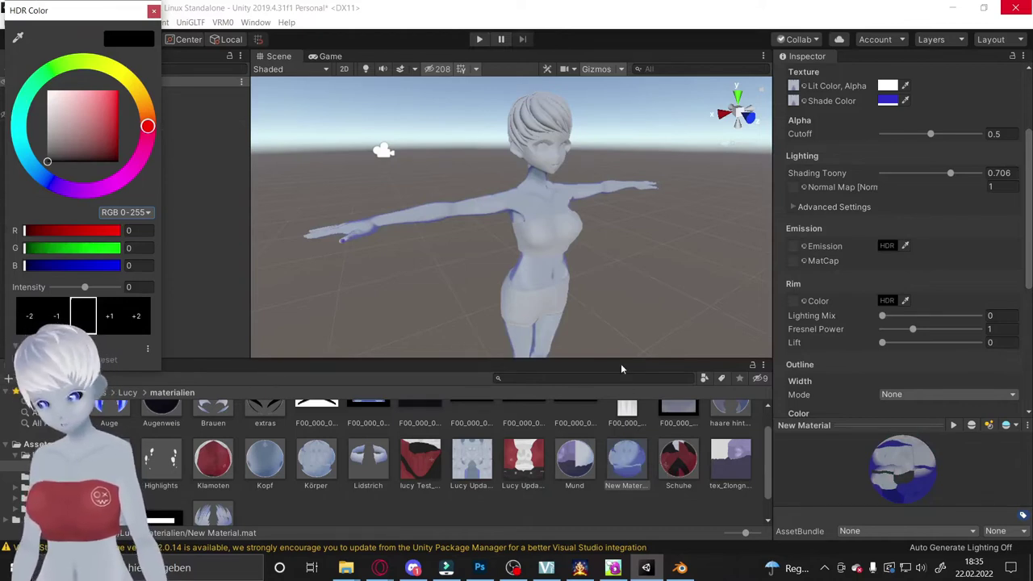
{"action": "scroll", "coordinate": [440, 483], "scroll_direction": "up", "scroll_amount": 1}
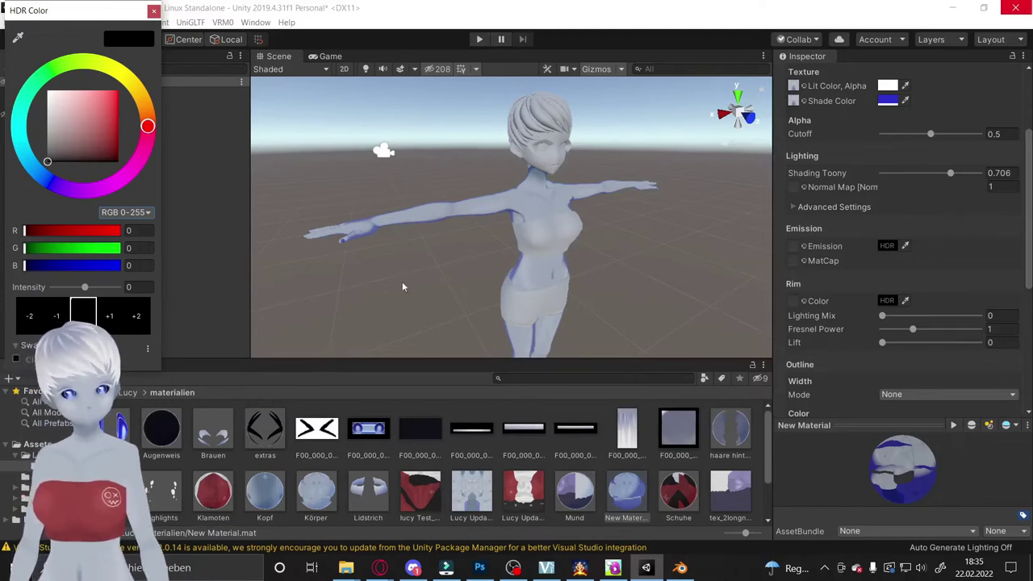
{"action": "key", "text": "Escape"}
{"action": "left_click", "coordinate": [5, 125]}
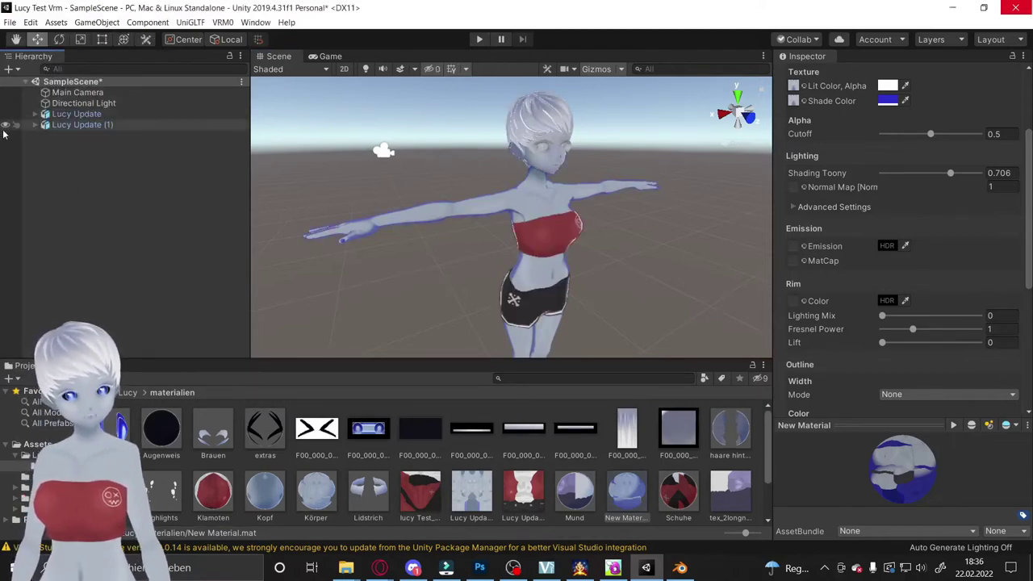
Step: Toggle the visibility of Lucy Update (1) and zoom in on the character's head
{"action": "left_click", "coordinate": [6, 126]}
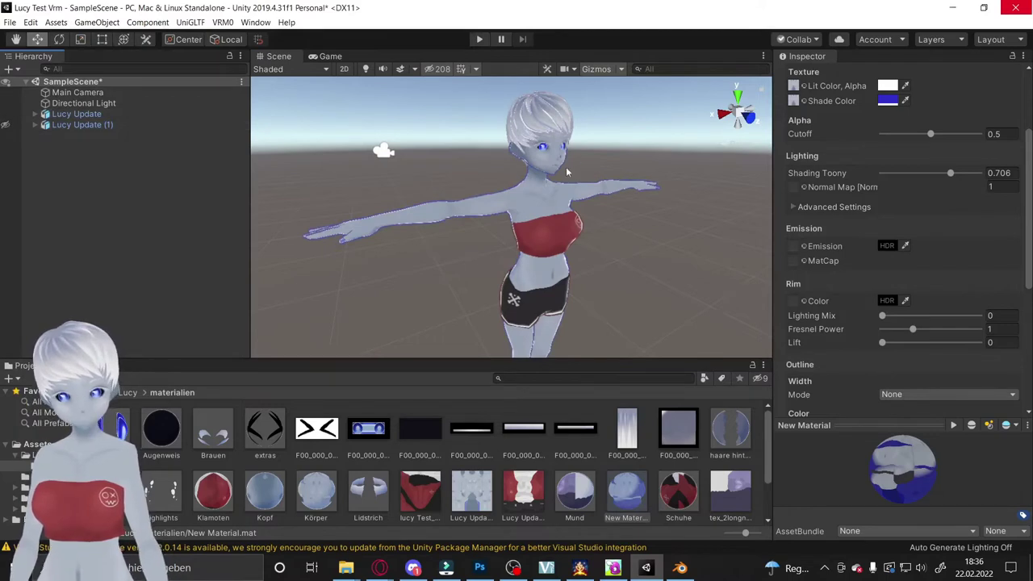
{"action": "scroll", "coordinate": [567, 172], "scroll_direction": "up", "scroll_amount": 3}
{"action": "left_click_drag", "start_coordinate": [567, 172], "coordinate": [604, 150], "text": "alt"}
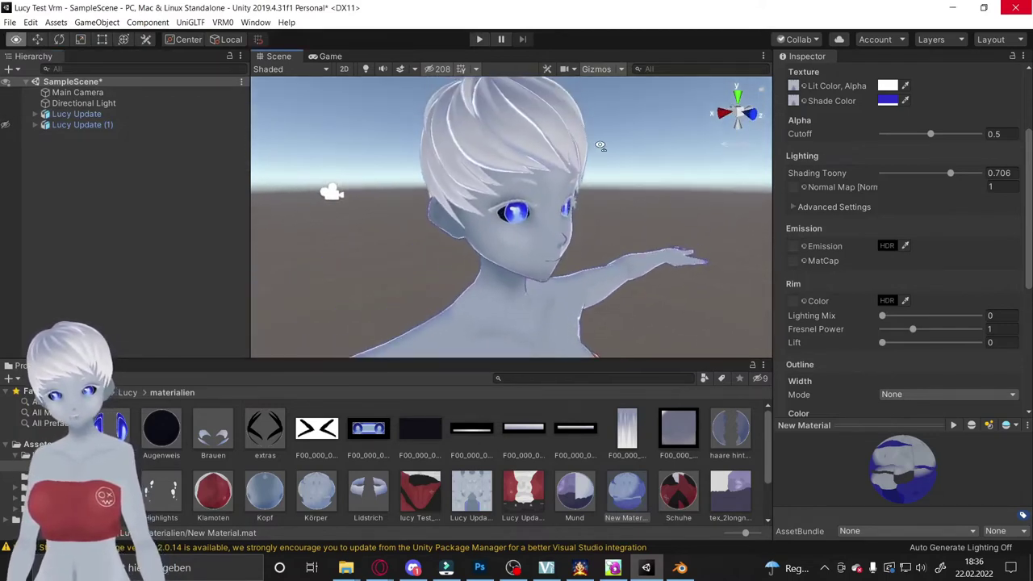
Step: Inspect the Auge eye material's emission colour, then select New Material in the Project panel
{"action": "left_click", "coordinate": [123, 432]}
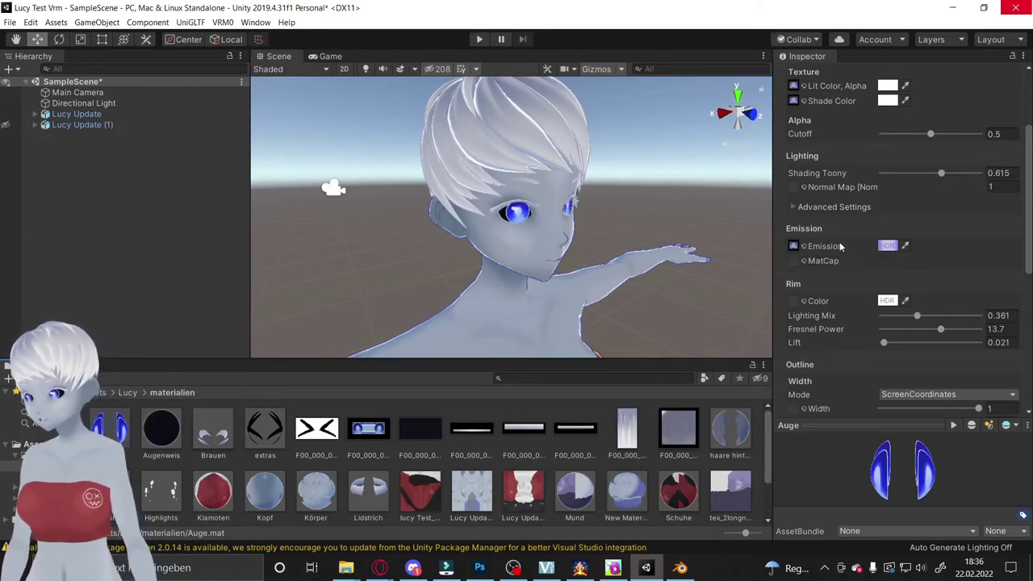
{"action": "left_click", "coordinate": [888, 246]}
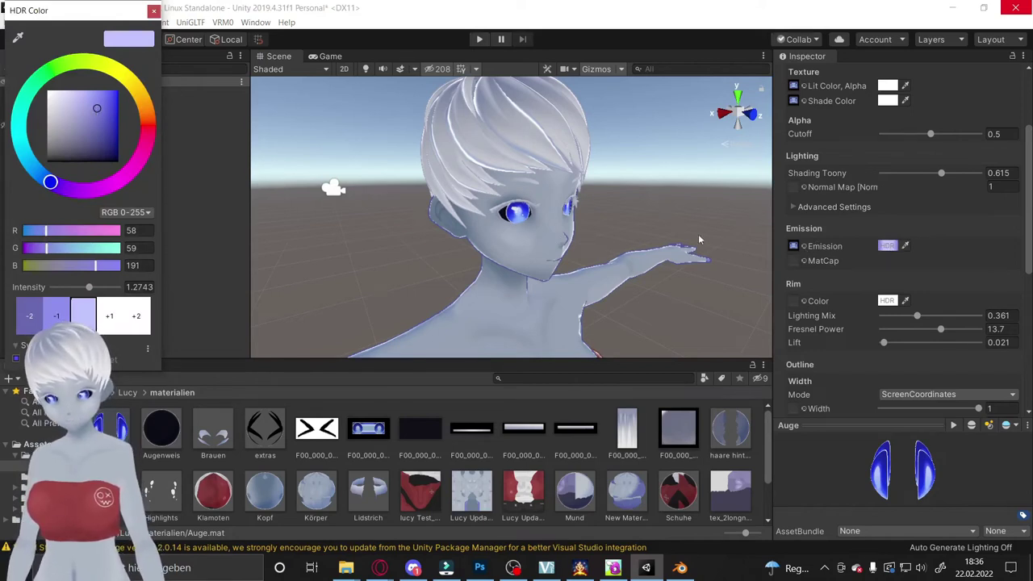
{"action": "left_click", "coordinate": [670, 223]}
{"action": "mouse_move", "coordinate": [670, 223]}
{"action": "left_mouse_down", "text": "alt"}
{"action": "mouse_move", "coordinate": [530, 194]}
{"action": "mouse_move", "coordinate": [600, 202]}
{"action": "mouse_move", "coordinate": [605, 229]}
{"action": "left_mouse_up", "text": "alt"}
{"action": "scroll", "coordinate": [530, 194], "scroll_direction": "down", "scroll_amount": 5}
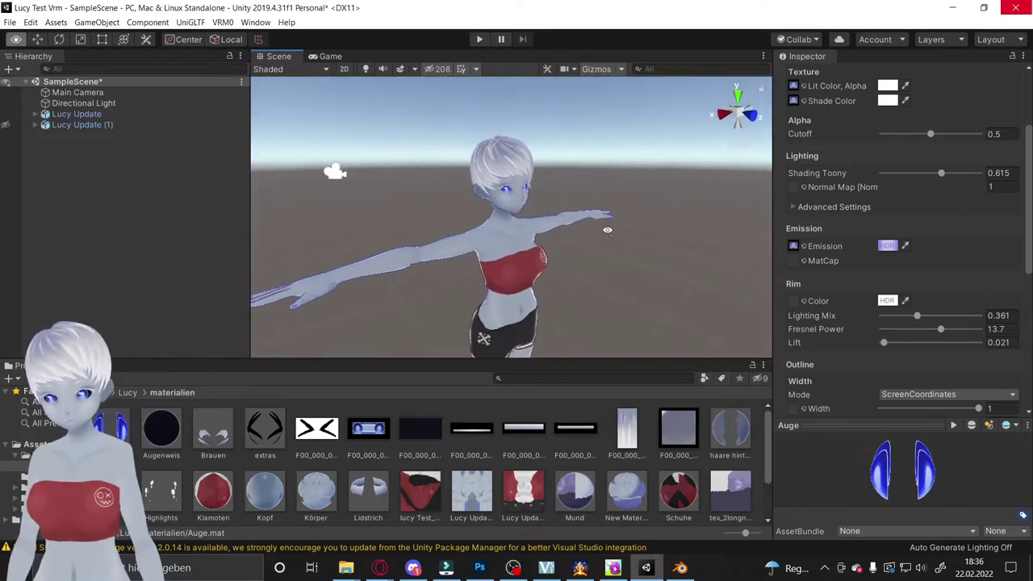
{"action": "left_click", "coordinate": [627, 489]}
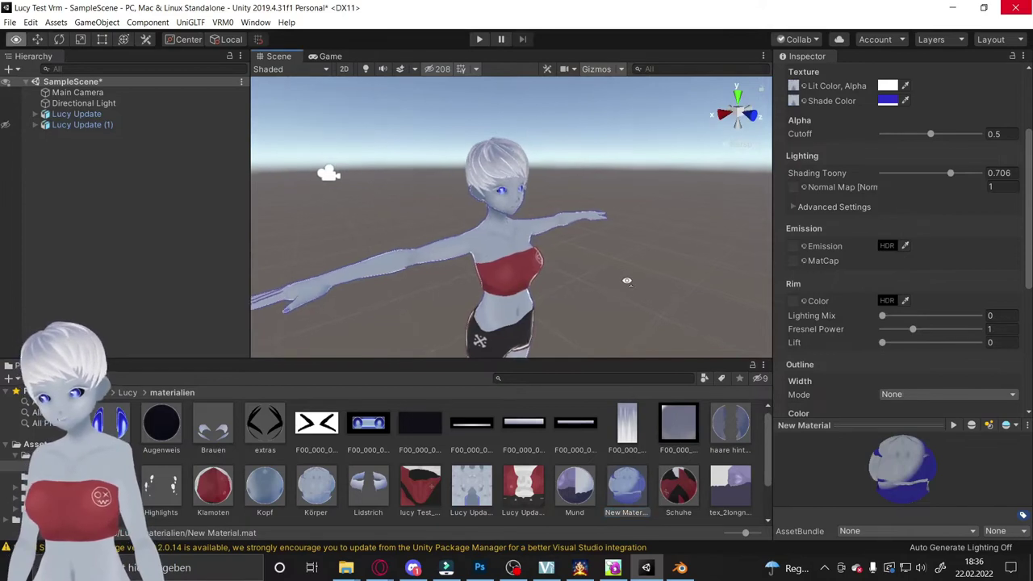
Step: Toggle Lucy Update's visibility, then set the New Material rim colour to white and Lighting Mix to 0.402
{"action": "left_click", "coordinate": [6, 114]}
{"action": "left_click", "coordinate": [6, 114]}
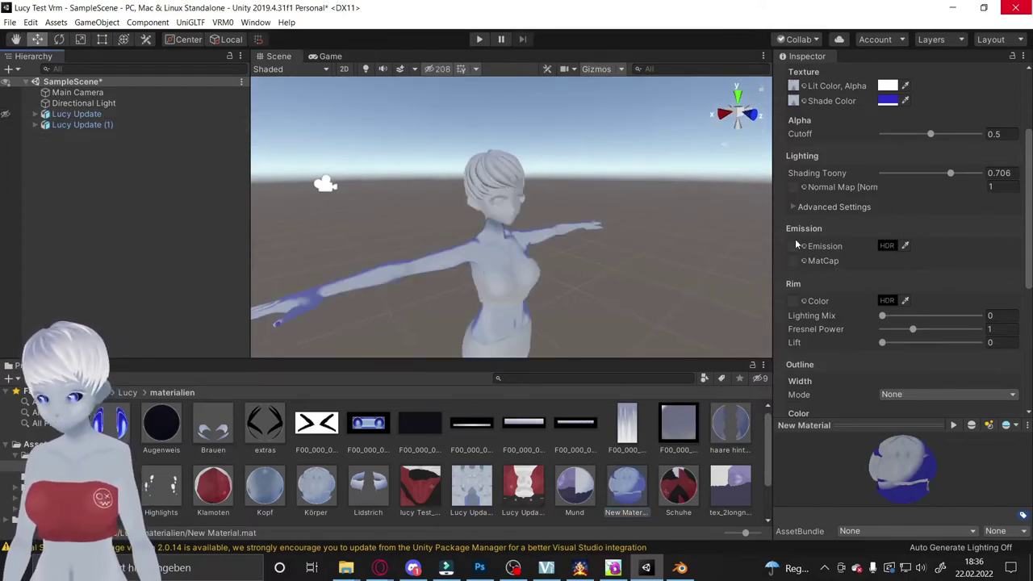
{"action": "scroll", "coordinate": [796, 243], "scroll_direction": "down", "scroll_amount": 3}
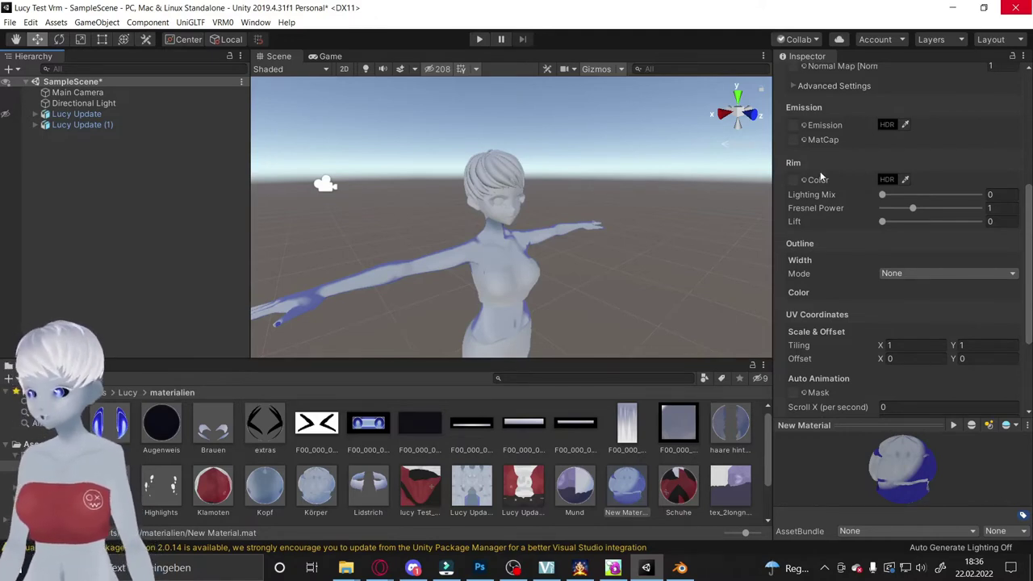
{"action": "left_click", "coordinate": [887, 179]}
{"action": "left_click_drag", "start_coordinate": [81, 129], "coordinate": [4, 8]}
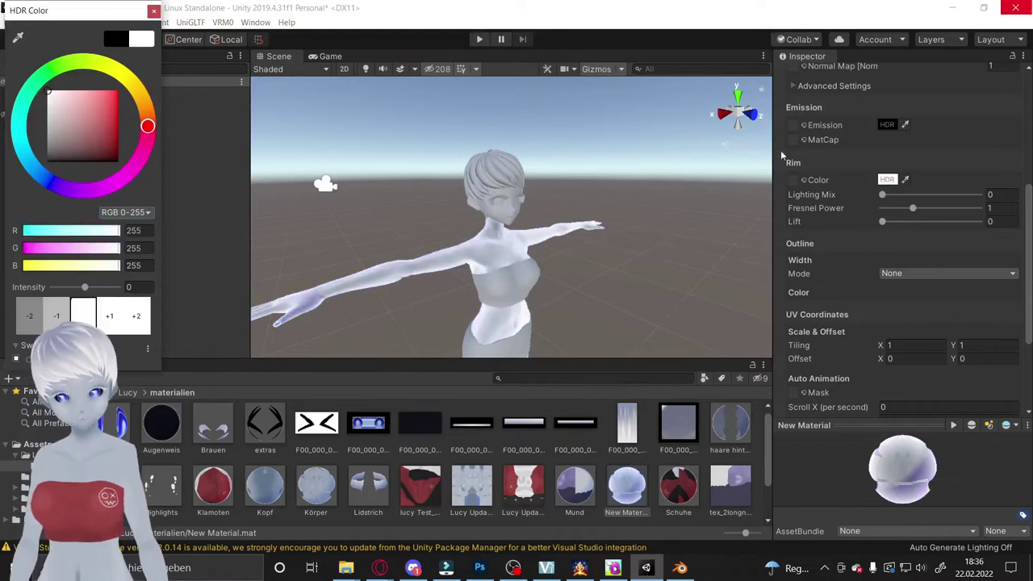
{"action": "mouse_move", "coordinate": [885, 195]}
{"action": "left_mouse_down"}
{"action": "mouse_move", "coordinate": [922, 194]}
{"action": "mouse_move", "coordinate": [903, 211]}
{"action": "mouse_move", "coordinate": [928, 211]}
{"action": "mouse_move", "coordinate": [886, 231]}
{"action": "left_mouse_up"}
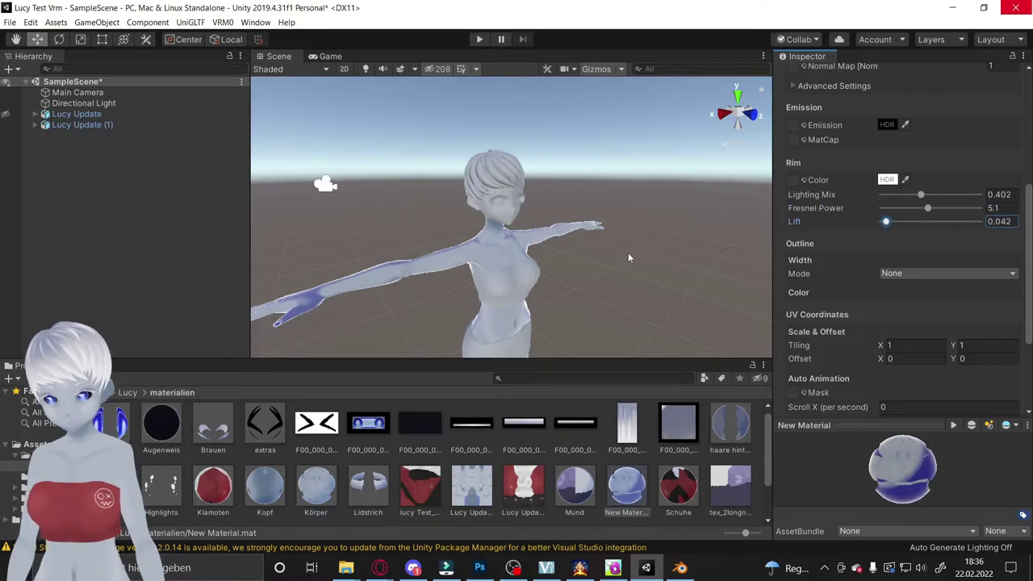
{"action": "left_click_drag", "start_coordinate": [629, 257], "coordinate": [539, 273], "text": "alt"}
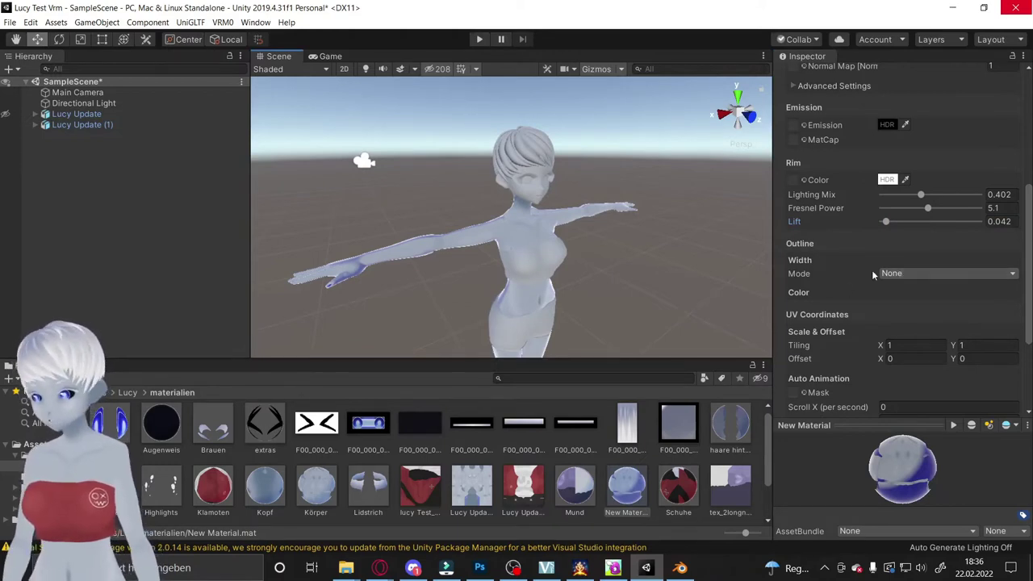
Step: Switch the outline width mode to WorldCoordinates and try widths of about 0.167 and 0.199
{"action": "scroll", "coordinate": [873, 274], "scroll_direction": "down", "scroll_amount": 3}
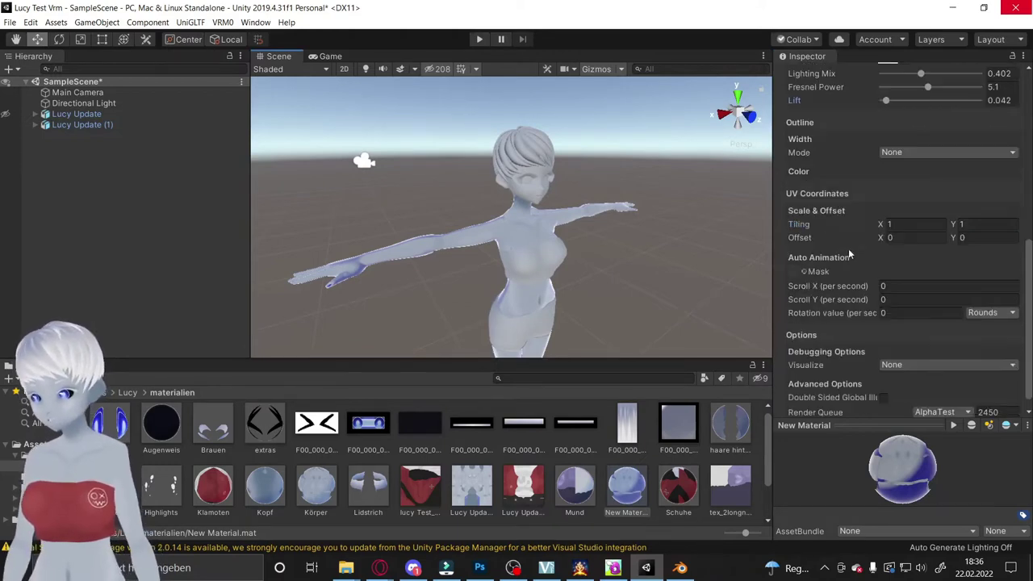
{"action": "left_click", "coordinate": [937, 150]}
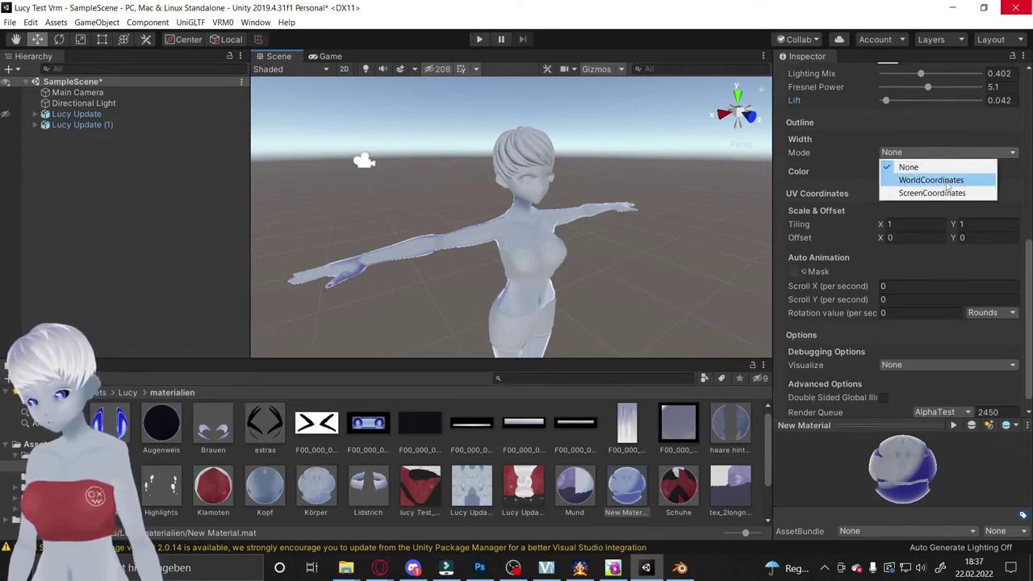
{"action": "left_click", "coordinate": [936, 180]}
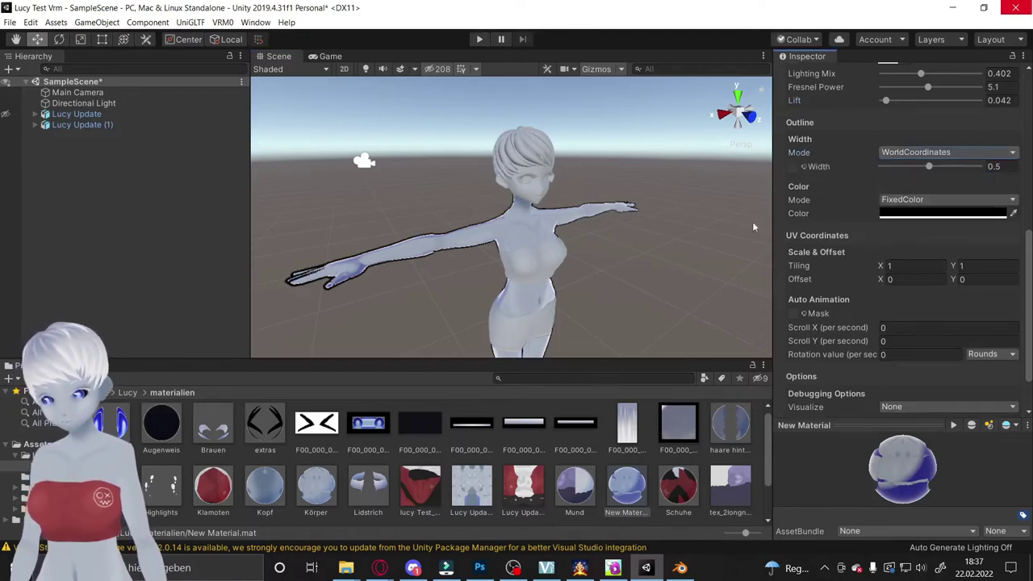
{"action": "left_click_drag", "start_coordinate": [322, 303], "coordinate": [430, 305], "text": "alt"}
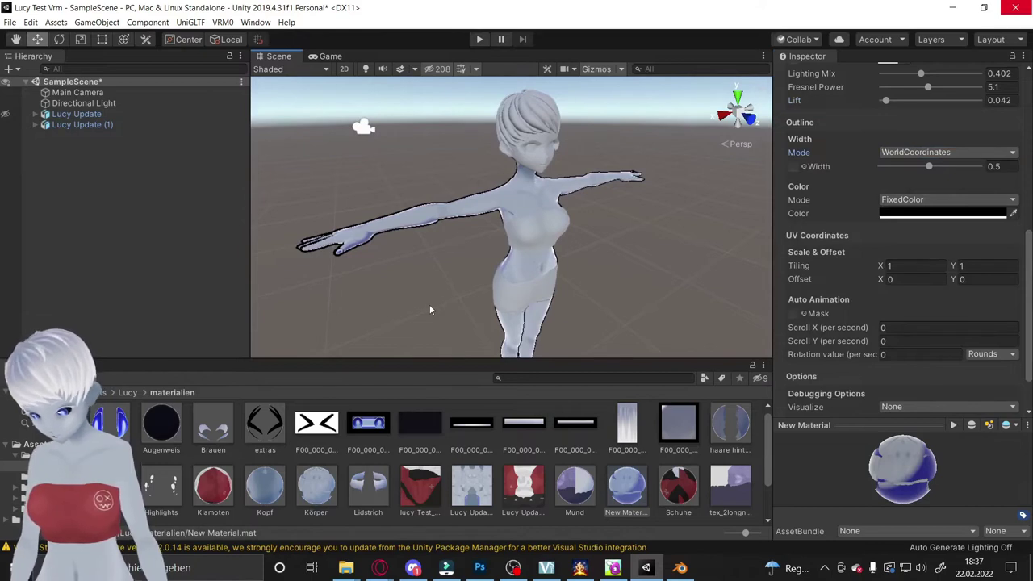
{"action": "left_click_drag", "start_coordinate": [618, 259], "coordinate": [388, 254], "text": "alt"}
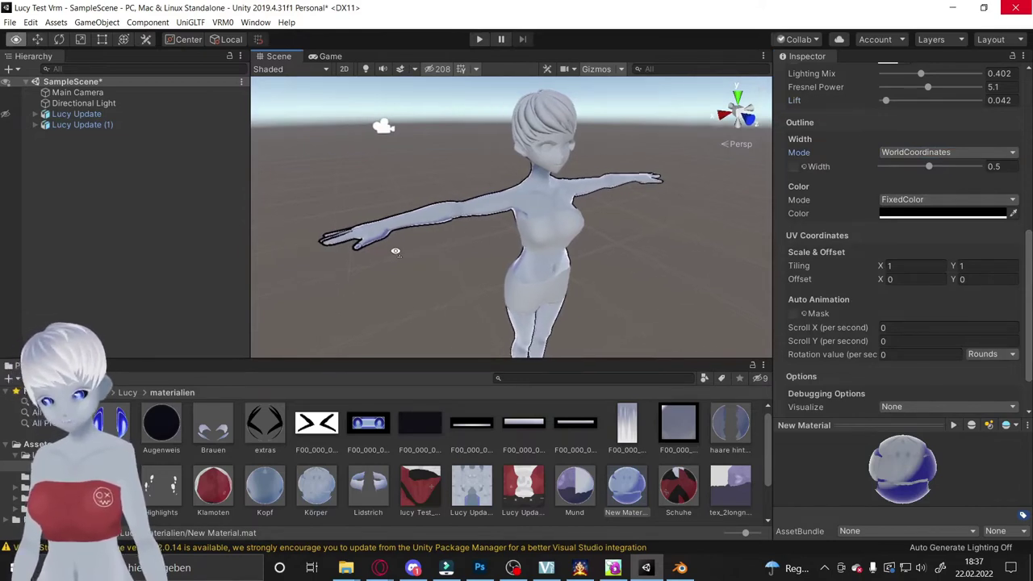
{"action": "scroll", "coordinate": [388, 253], "scroll_direction": "up", "scroll_amount": 10}
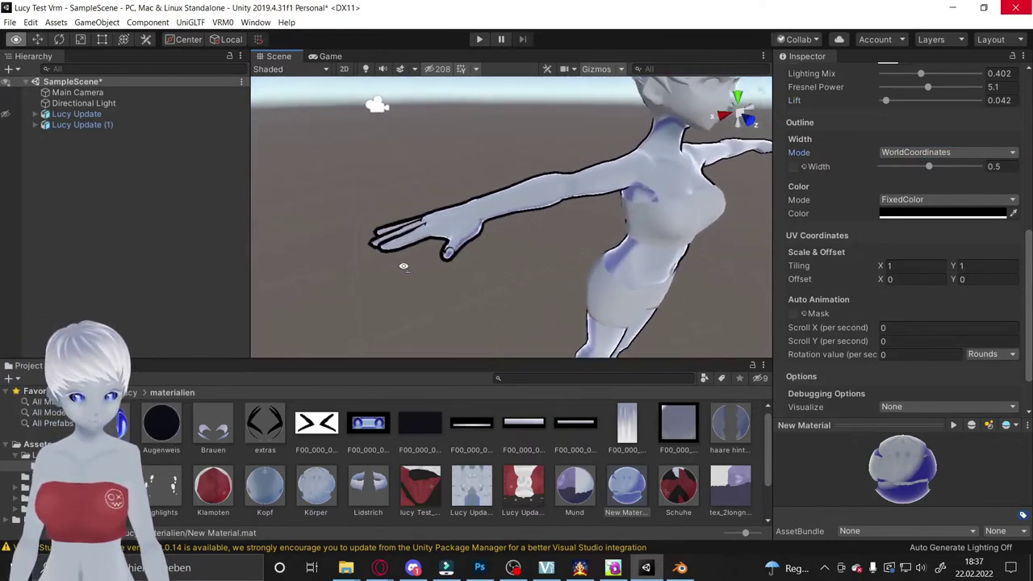
{"action": "left_click_drag", "start_coordinate": [405, 275], "coordinate": [437, 244], "text": "alt"}
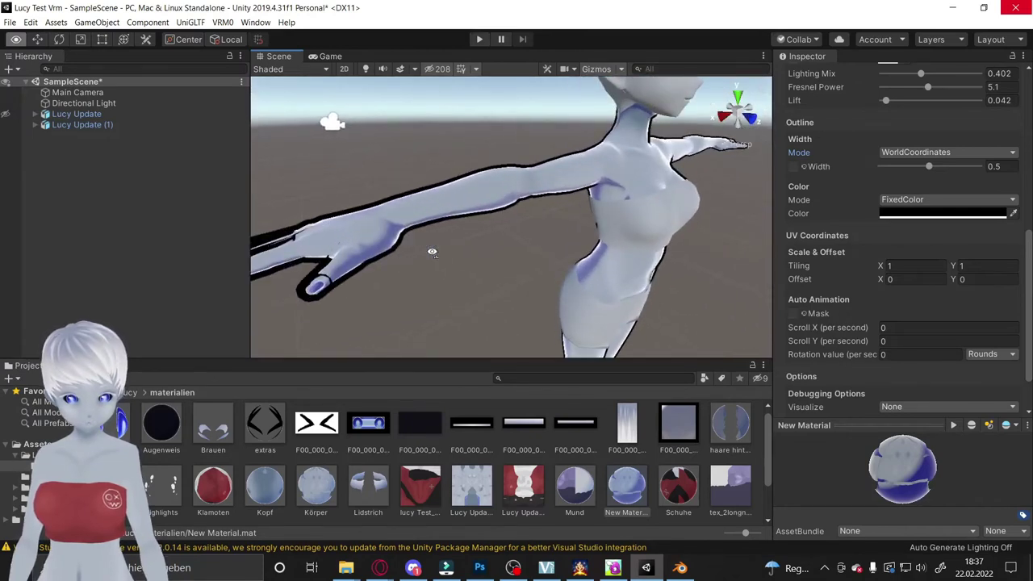
{"action": "left_click_drag", "start_coordinate": [929, 167], "coordinate": [899, 167]}
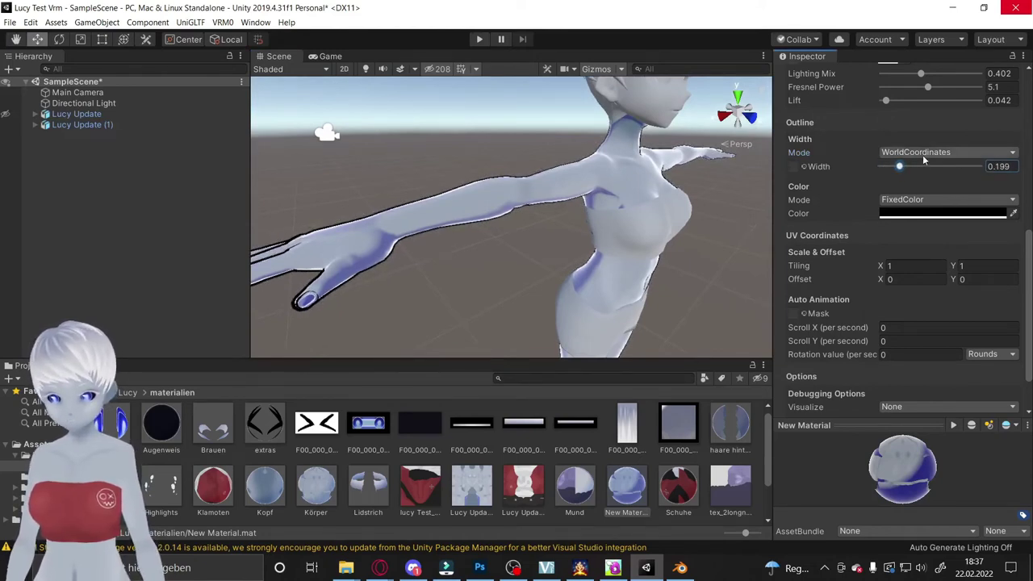
{"action": "left_click_drag", "start_coordinate": [630, 171], "coordinate": [556, 174], "text": "alt"}
Step: Switch the outline to ScreenCoordinates mode and set its width to 0.98
{"action": "scroll", "coordinate": [555, 173], "scroll_direction": "down", "scroll_amount": 5}
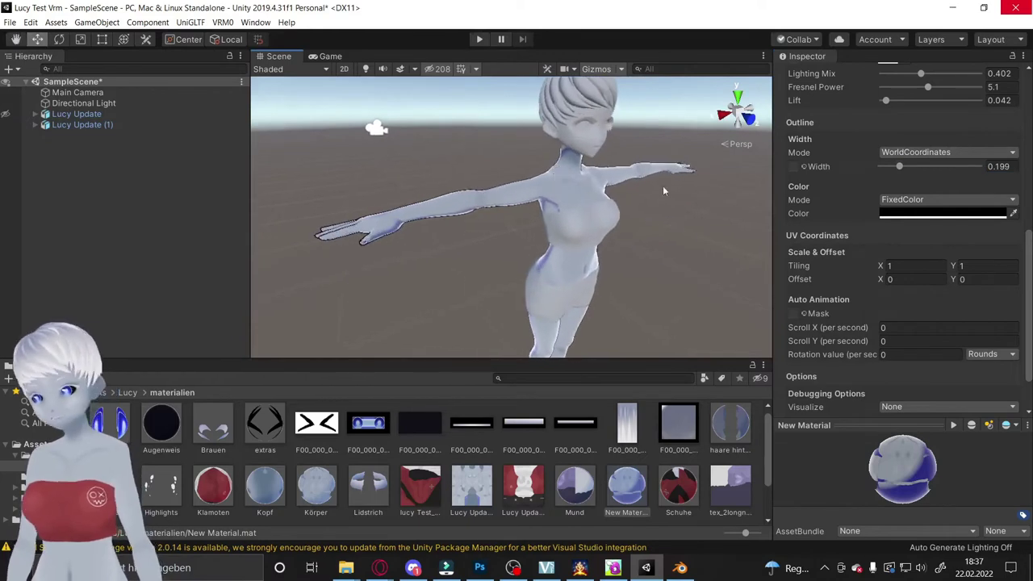
{"action": "left_click", "coordinate": [953, 152]}
{"action": "left_click", "coordinate": [937, 192]}
{"action": "left_click_drag", "start_coordinate": [899, 166], "coordinate": [976, 167]}
{"action": "mouse_move", "coordinate": [566, 179]}
{"action": "left_mouse_down", "text": "alt"}
{"action": "mouse_move", "coordinate": [577, 175]}
{"action": "mouse_move", "coordinate": [385, 222]}
{"action": "left_mouse_up", "text": "alt"}
{"action": "scroll", "coordinate": [478, 192], "scroll_direction": "up", "scroll_amount": 3}
{"action": "scroll", "coordinate": [476, 194], "scroll_direction": "up", "scroll_amount": 3}
{"action": "scroll", "coordinate": [472, 197], "scroll_direction": "up", "scroll_amount": 2}
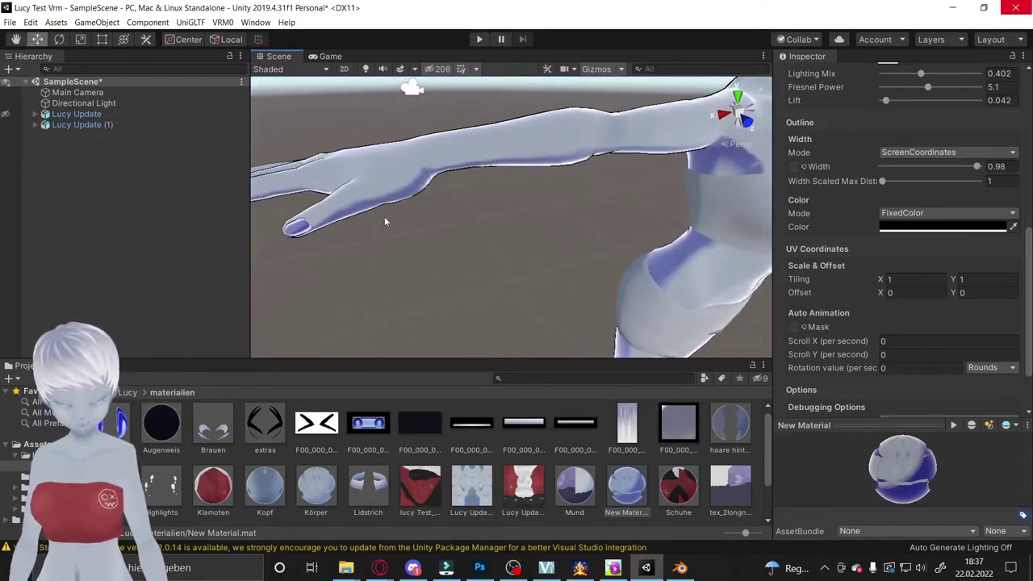
{"action": "scroll", "coordinate": [499, 236], "scroll_direction": "down", "scroll_amount": 5}
{"action": "left_click_drag", "start_coordinate": [499, 236], "coordinate": [519, 179], "text": "alt"}
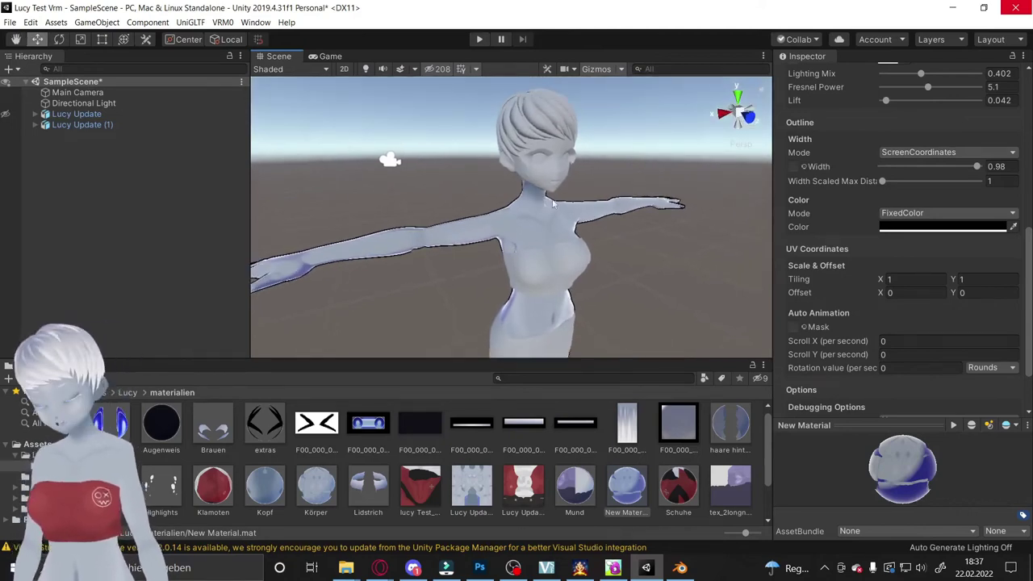
{"action": "left_click", "coordinate": [912, 153]}
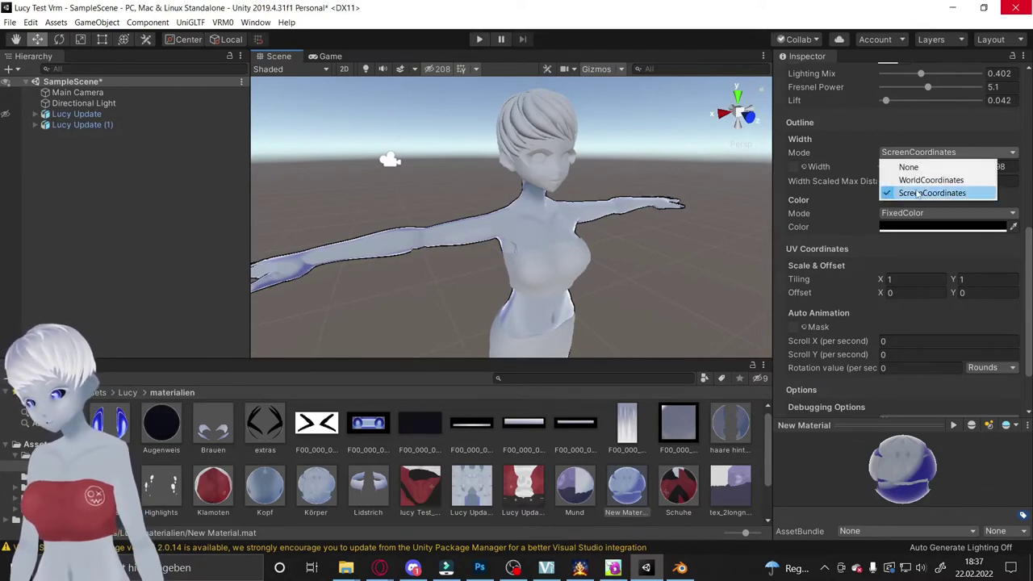
{"action": "left_click", "coordinate": [735, 232]}
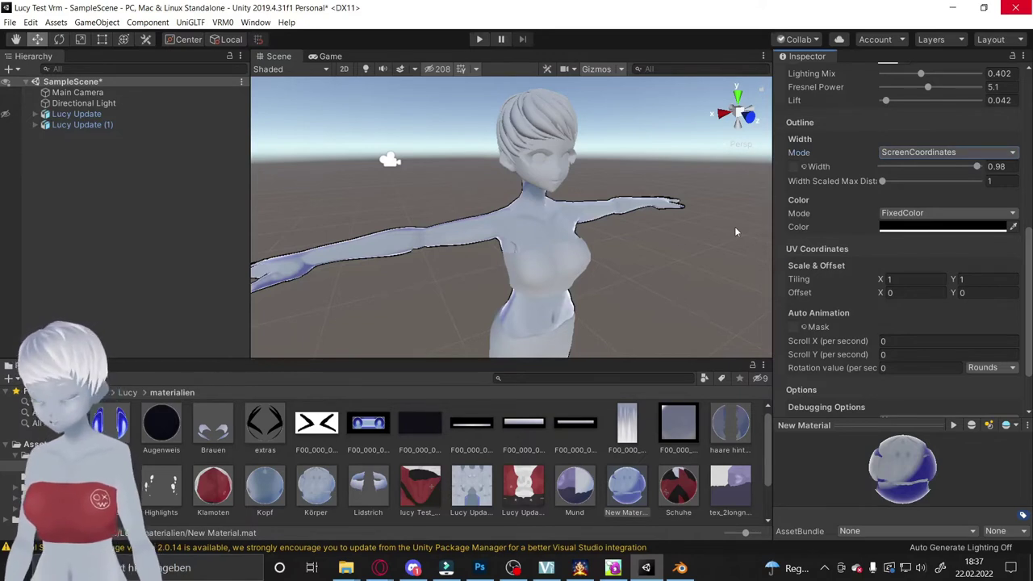
Step: Change the New Material outline colour from black to a blue-violet tone
{"action": "left_click", "coordinate": [915, 229]}
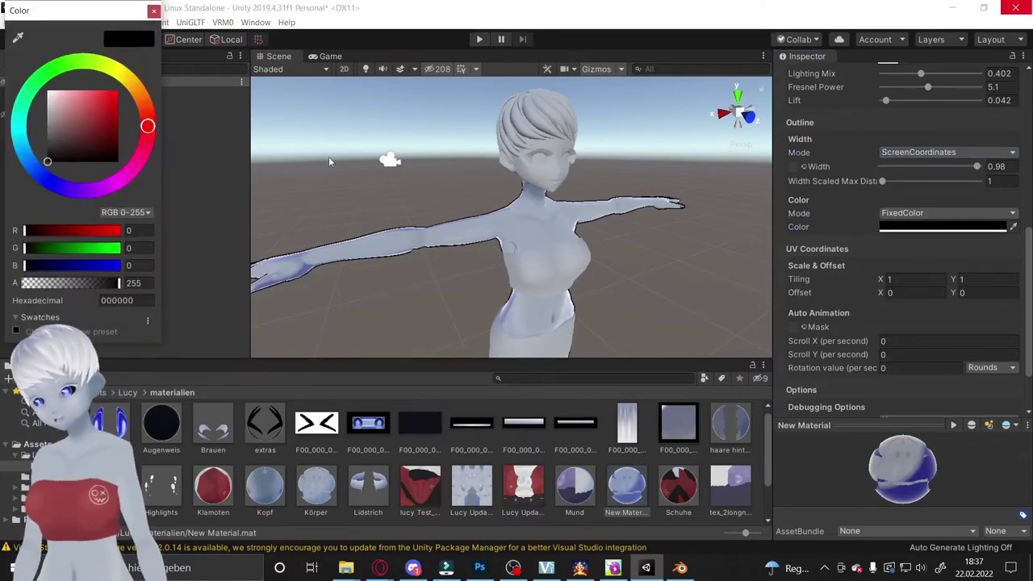
{"action": "mouse_move", "coordinate": [73, 138]}
{"action": "left_mouse_down"}
{"action": "mouse_move", "coordinate": [57, 123]}
{"action": "mouse_move", "coordinate": [108, 112]}
{"action": "left_mouse_up"}
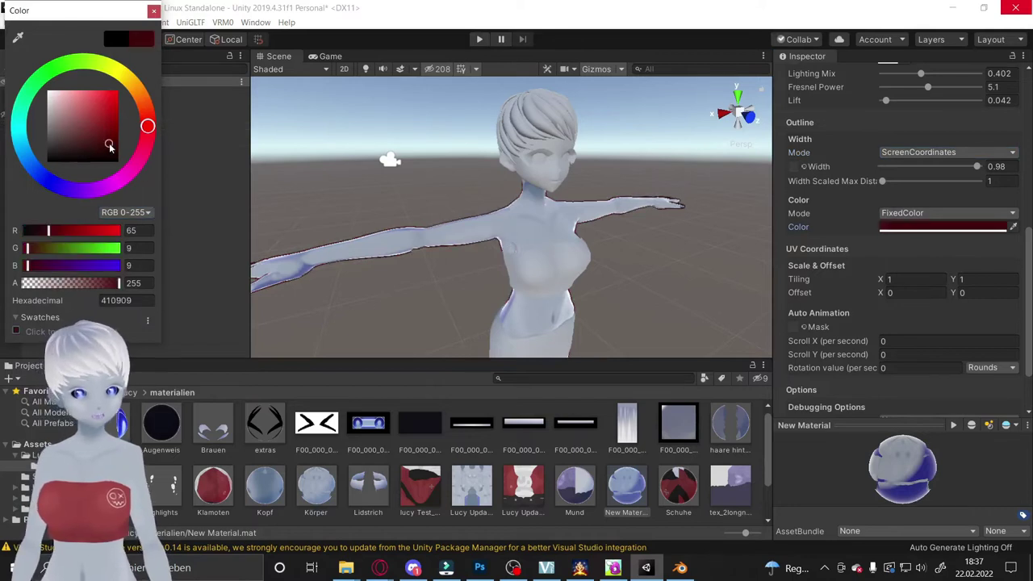
{"action": "left_click", "coordinate": [610, 262]}
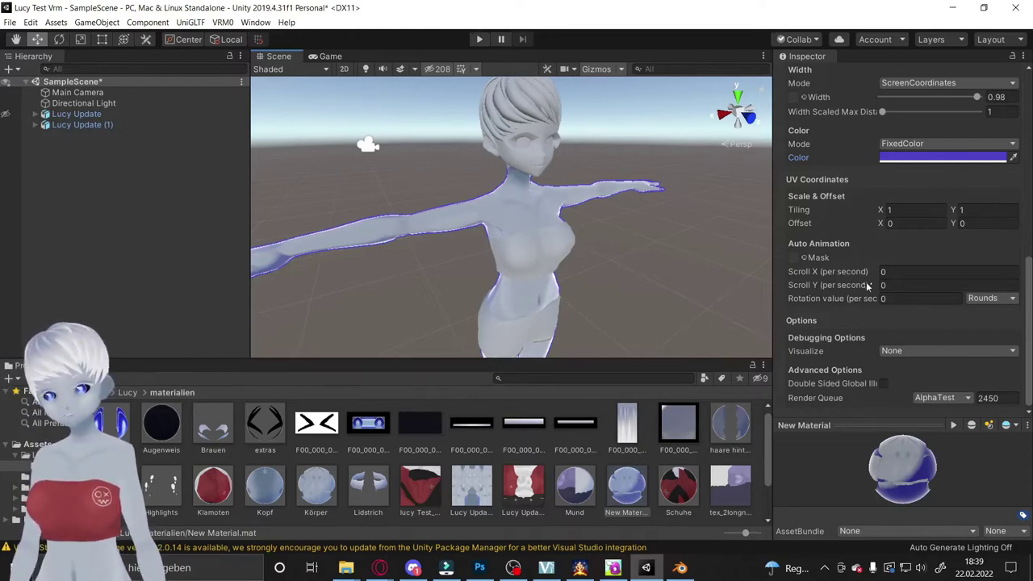
{"action": "scroll", "coordinate": [868, 287], "scroll_direction": "up", "scroll_amount": 10}
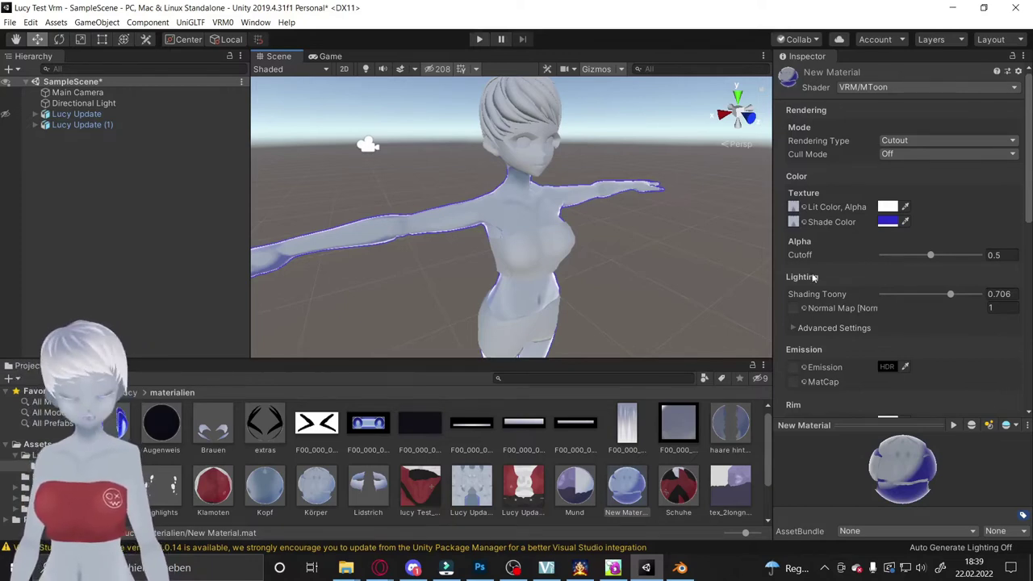
{"action": "right_click_drag", "start_coordinate": [658, 231], "coordinate": [585, 434]}
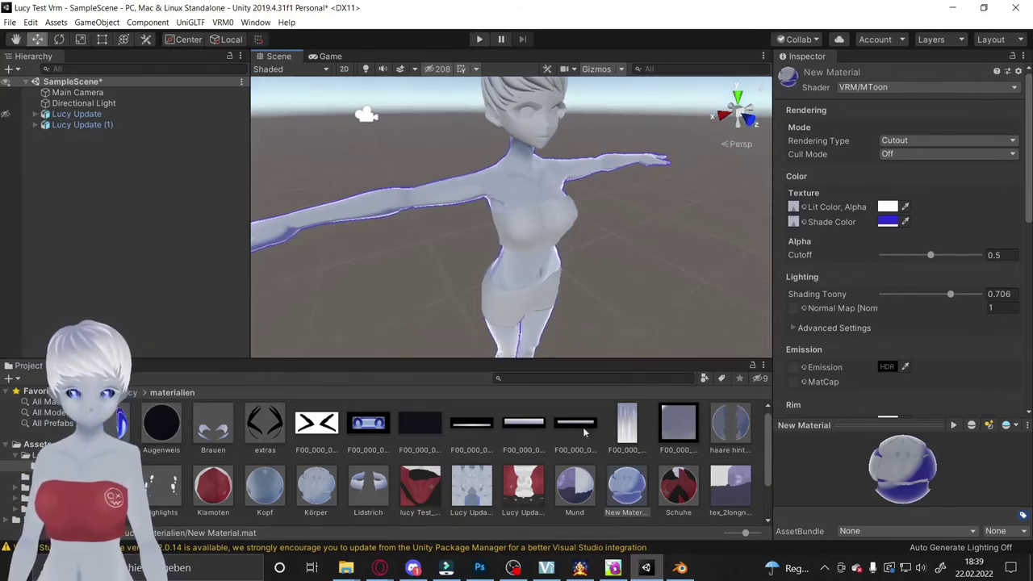
{"action": "scroll", "coordinate": [576, 457], "scroll_direction": "down", "scroll_amount": 2}
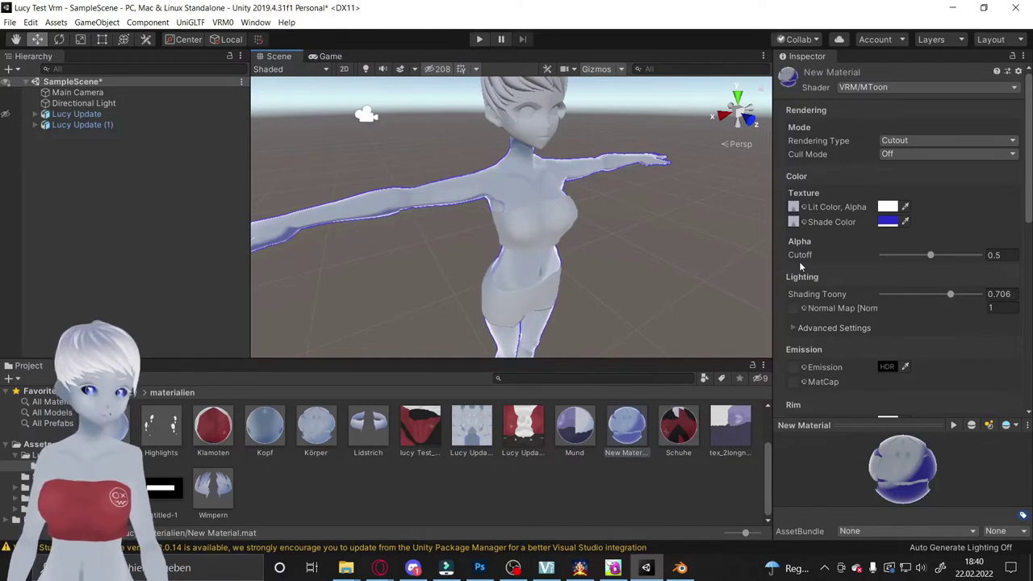
Step: Duplicate New Material as New Material 1 and drag a texture into its Shade Color slot
{"action": "left_click", "coordinate": [637, 442]}
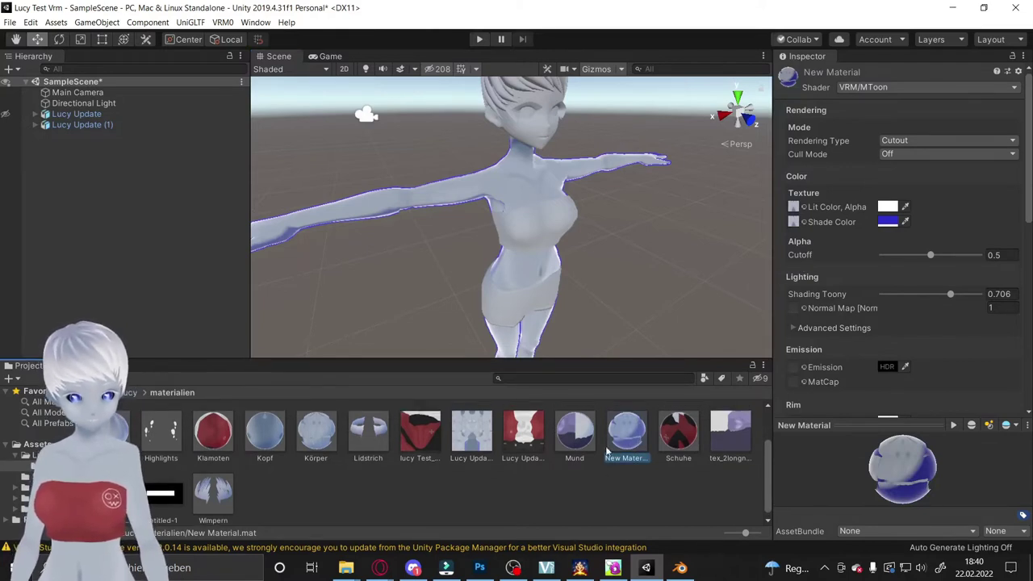
{"action": "key", "text": "ctrl+d"}
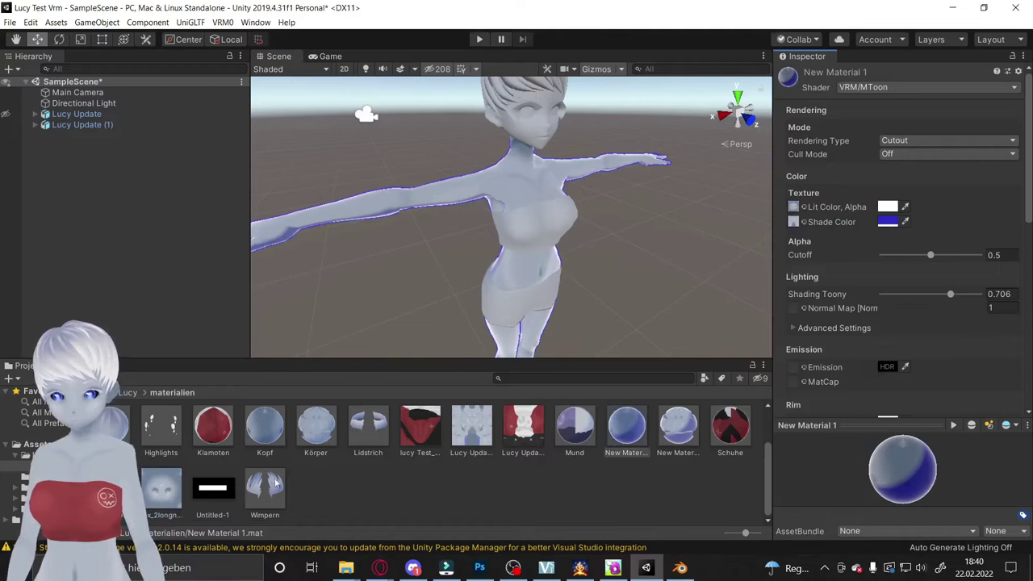
{"action": "left_click_drag", "start_coordinate": [170, 503], "coordinate": [794, 224]}
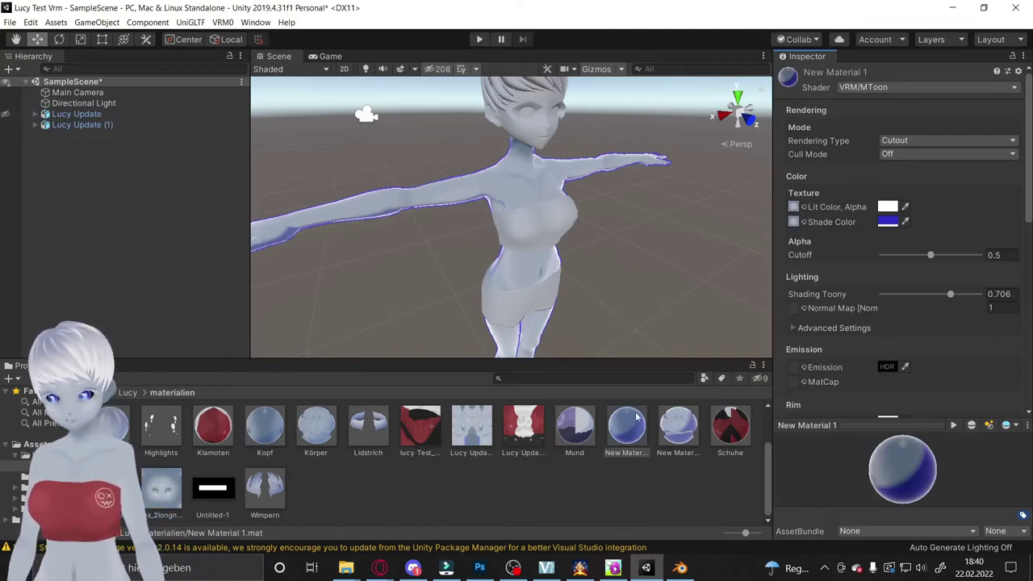
{"action": "left_click_drag", "start_coordinate": [637, 417], "coordinate": [529, 182]}
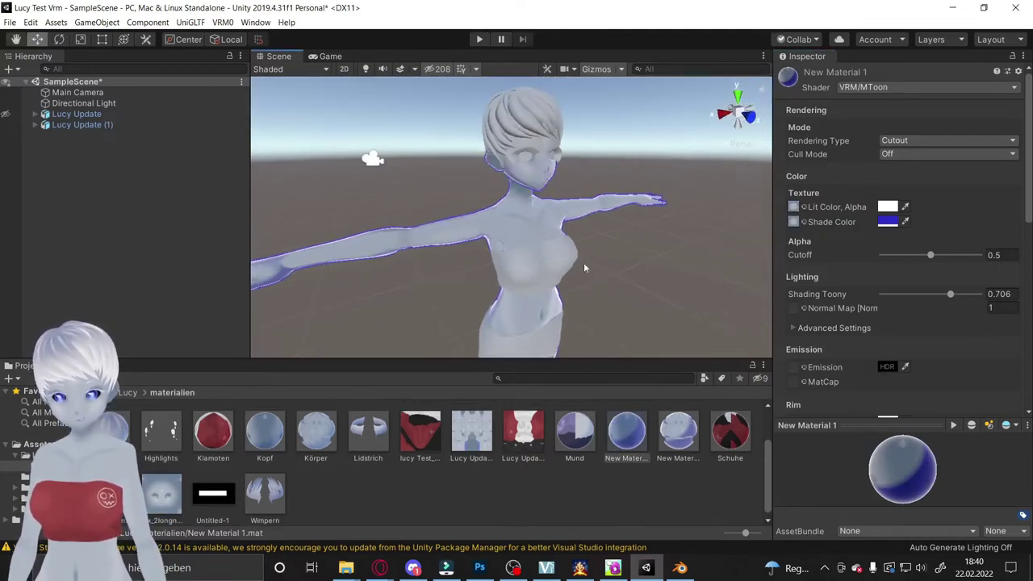
{"action": "right_click_drag", "start_coordinate": [647, 258], "coordinate": [621, 257]}
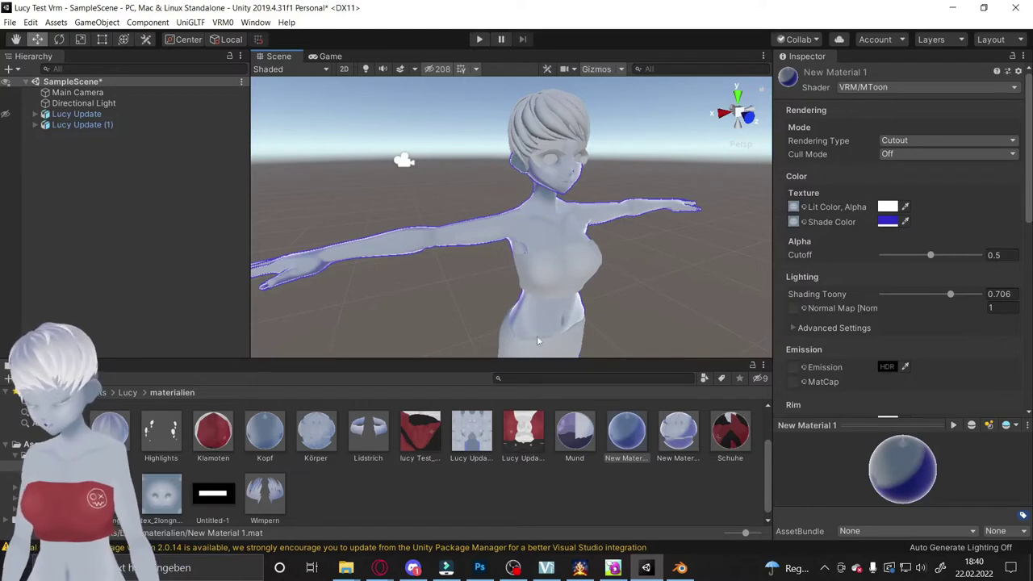
{"action": "scroll", "coordinate": [973, 399], "scroll_direction": "down", "scroll_amount": 3}
{"action": "scroll", "coordinate": [937, 290], "scroll_direction": "down", "scroll_amount": 8}
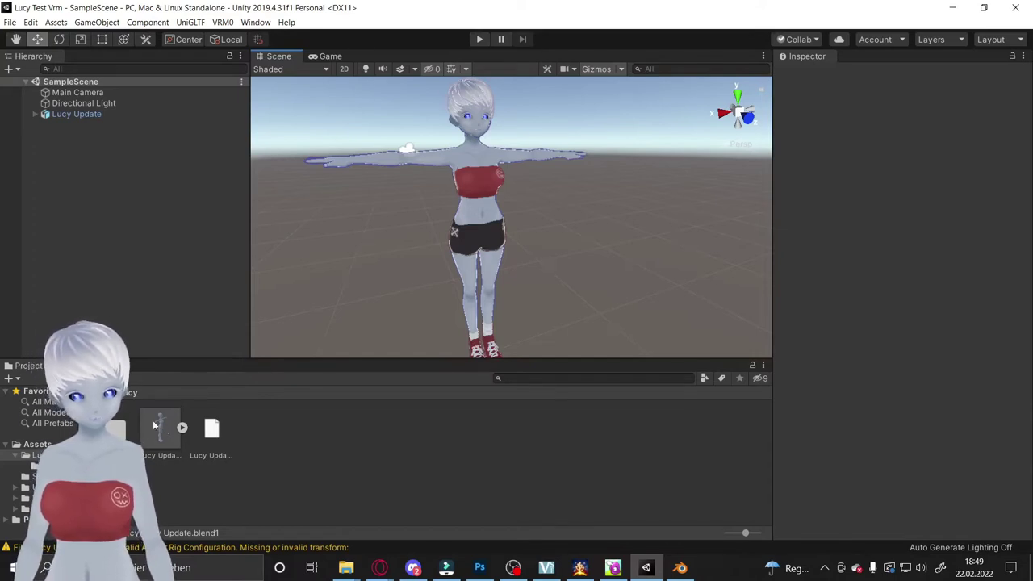
Step: Set Lucy Update's rig Animation Type to Humanoid and apply the import settings
{"action": "left_click", "coordinate": [153, 426]}
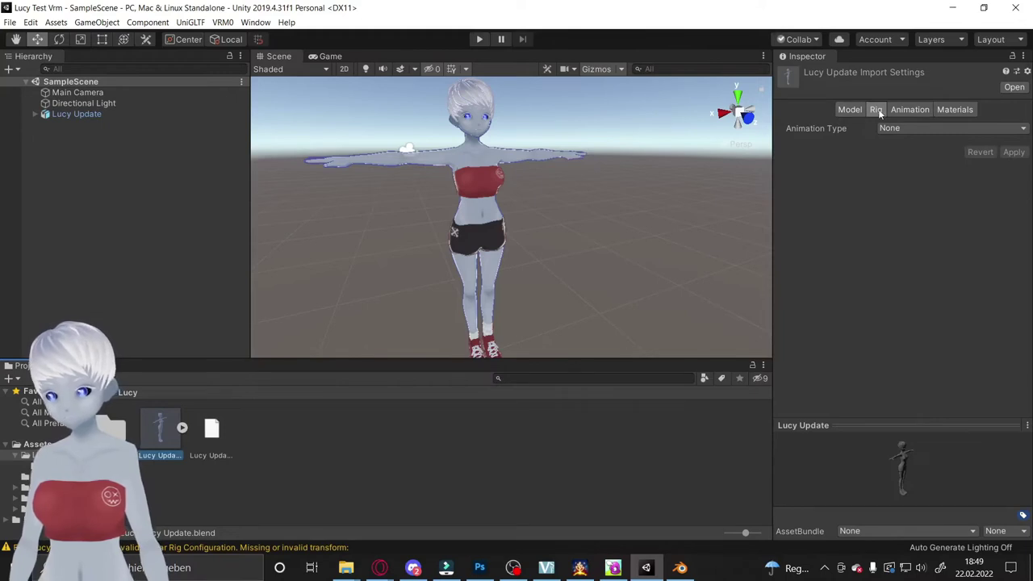
{"action": "left_click", "coordinate": [899, 127]}
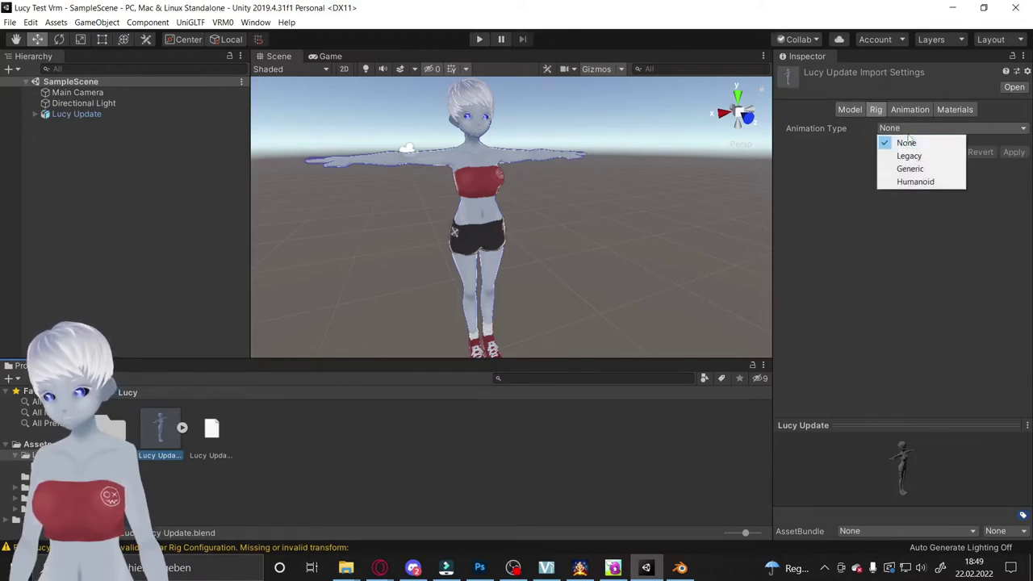
{"action": "left_click", "coordinate": [921, 182]}
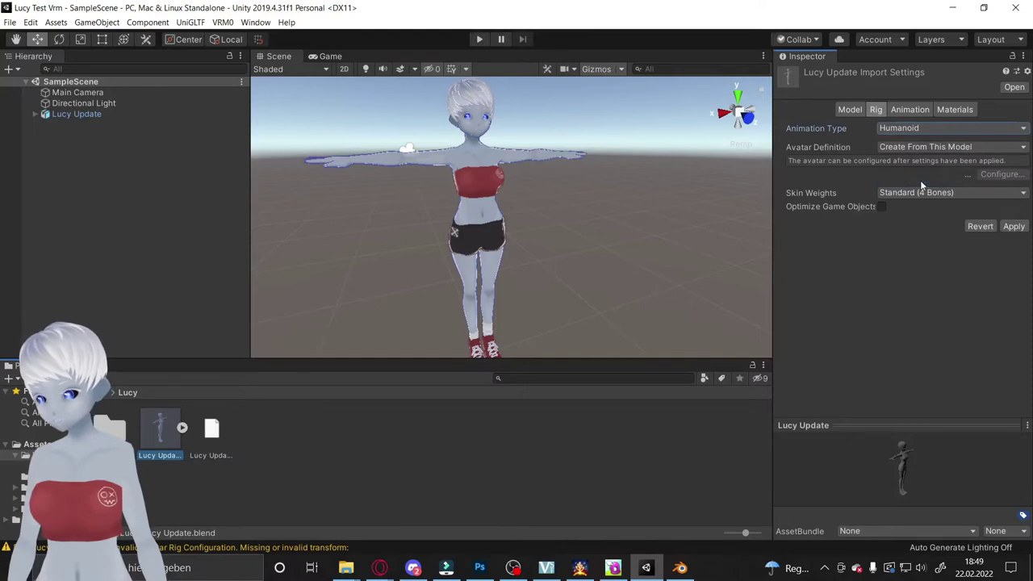
{"action": "left_click", "coordinate": [1013, 230]}
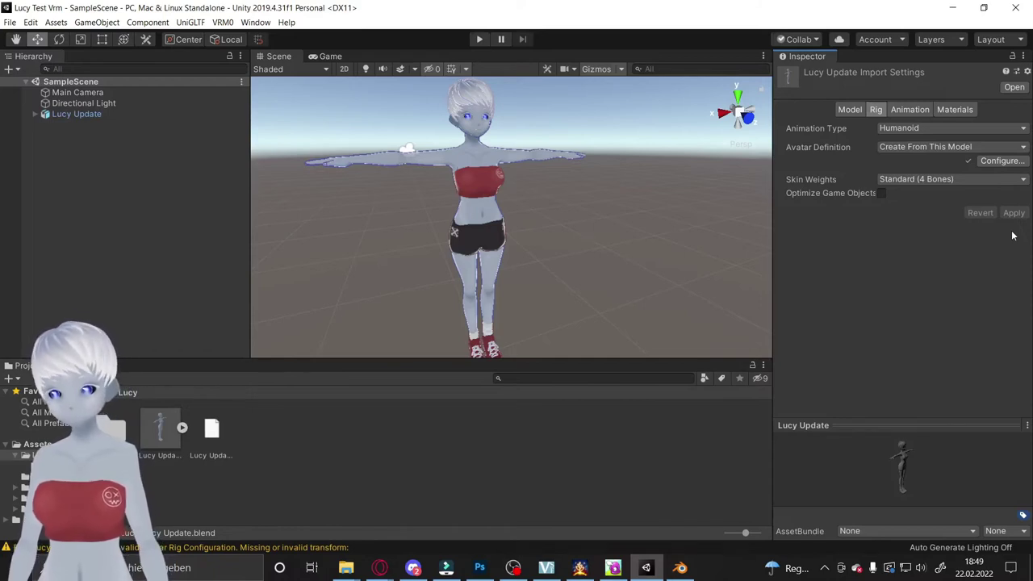
Step: Open Lucy Update's avatar configuration, frame the model, and collapse the Body mappings
{"action": "left_click", "coordinate": [993, 165]}
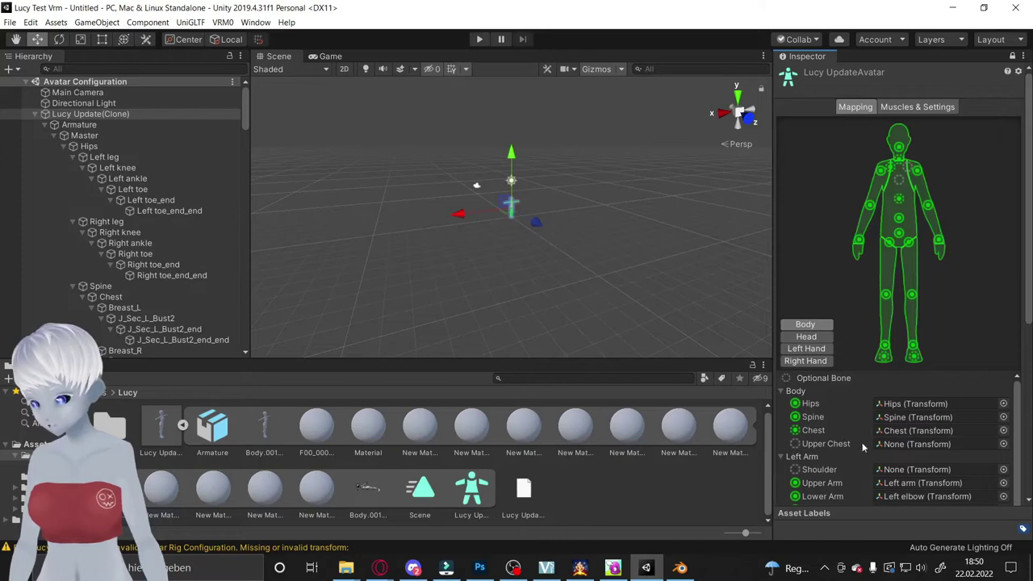
{"action": "key", "text": "f"}
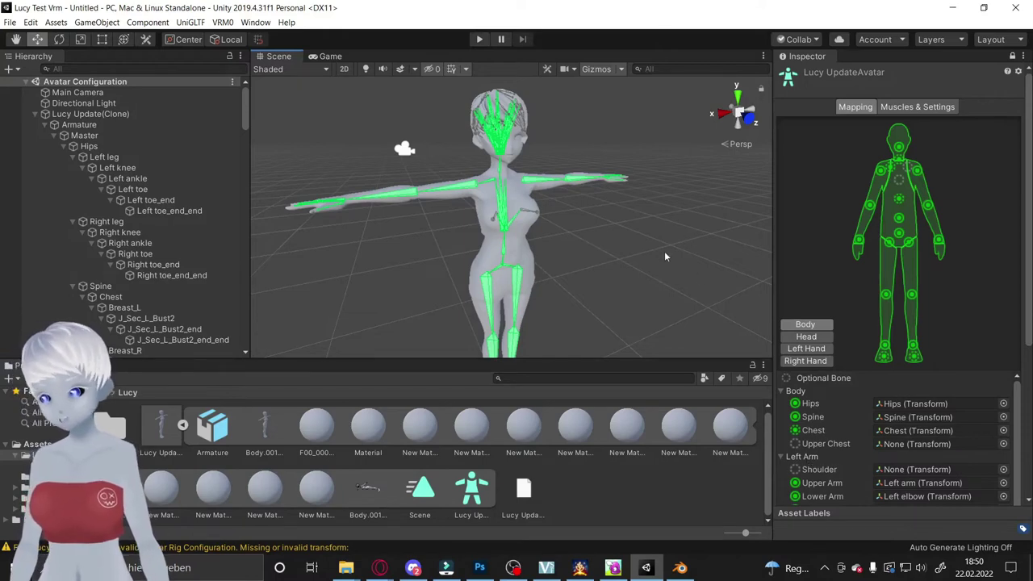
{"action": "left_click_drag", "start_coordinate": [625, 233], "coordinate": [615, 239], "text": "alt"}
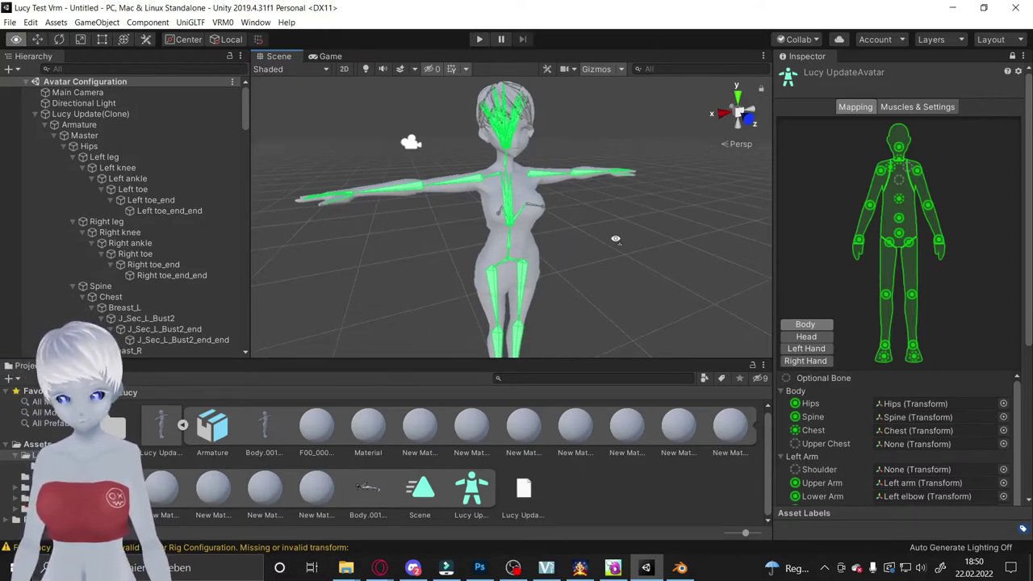
{"action": "scroll", "coordinate": [615, 239], "scroll_direction": "down", "scroll_amount": 5}
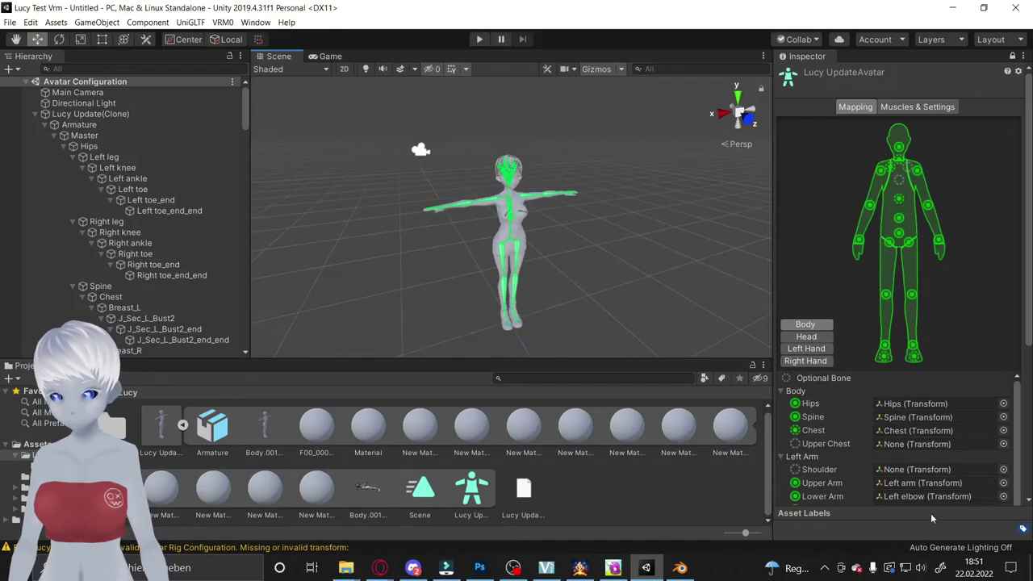
{"action": "scroll", "coordinate": [781, 410], "scroll_direction": "down", "scroll_amount": 1}
{"action": "left_click", "coordinate": [783, 384]}
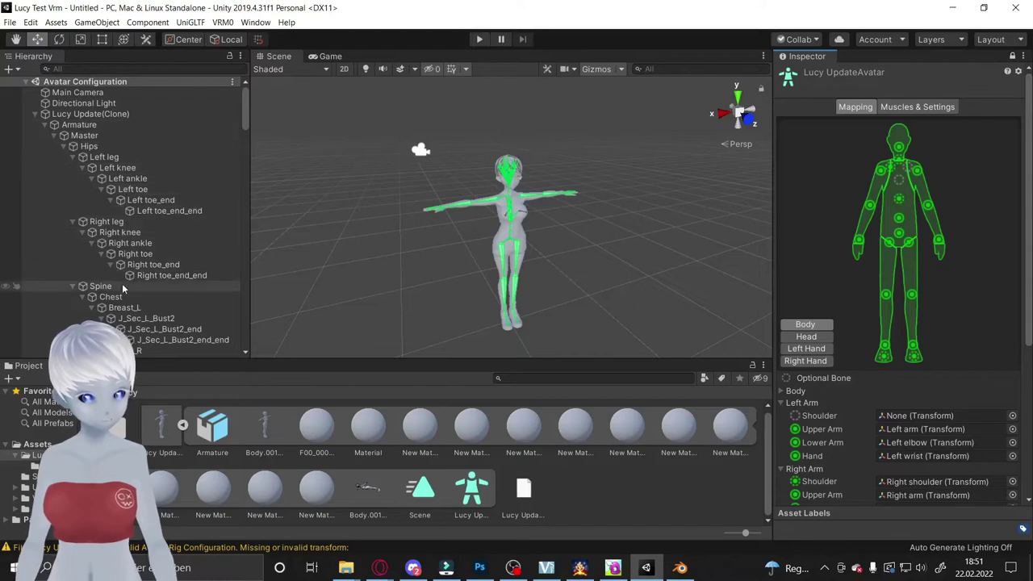
Step: Map the Left shoulder bone to the Left Arm Shoulder slot and collapse both arm foldouts
{"action": "scroll", "coordinate": [129, 288], "scroll_direction": "down", "scroll_amount": 2}
{"action": "scroll", "coordinate": [130, 289], "scroll_direction": "down", "scroll_amount": 2}
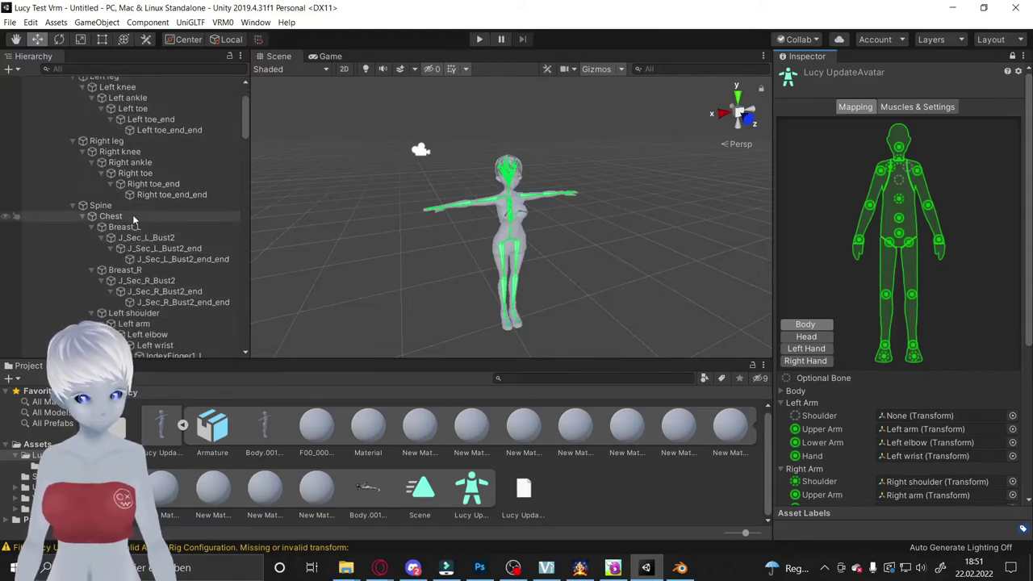
{"action": "scroll", "coordinate": [131, 236], "scroll_direction": "down", "scroll_amount": 2}
{"action": "scroll", "coordinate": [131, 236], "scroll_direction": "down", "scroll_amount": 2}
{"action": "left_click_drag", "start_coordinate": [133, 233], "coordinate": [896, 416]}
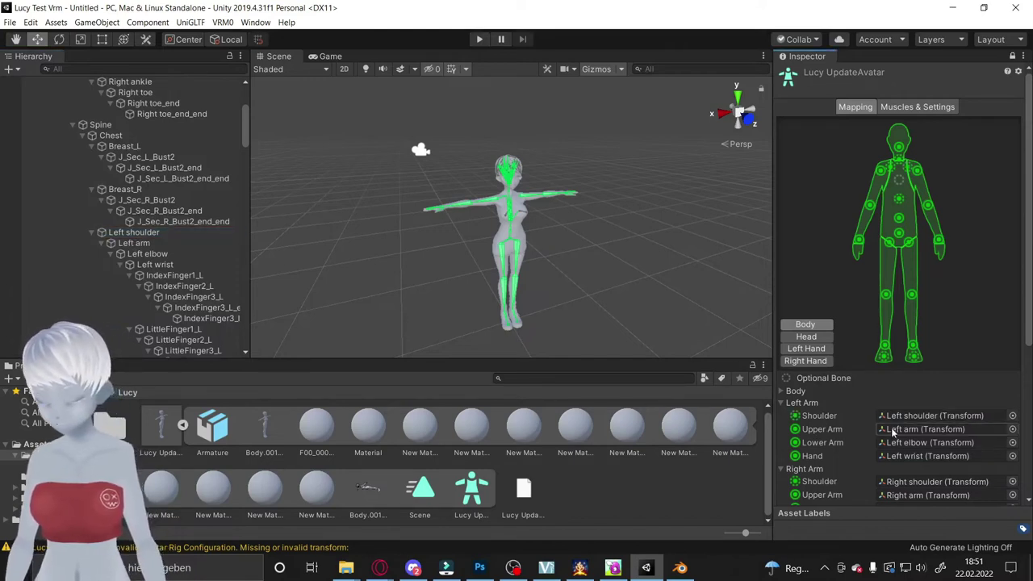
{"action": "left_click", "coordinate": [782, 404]}
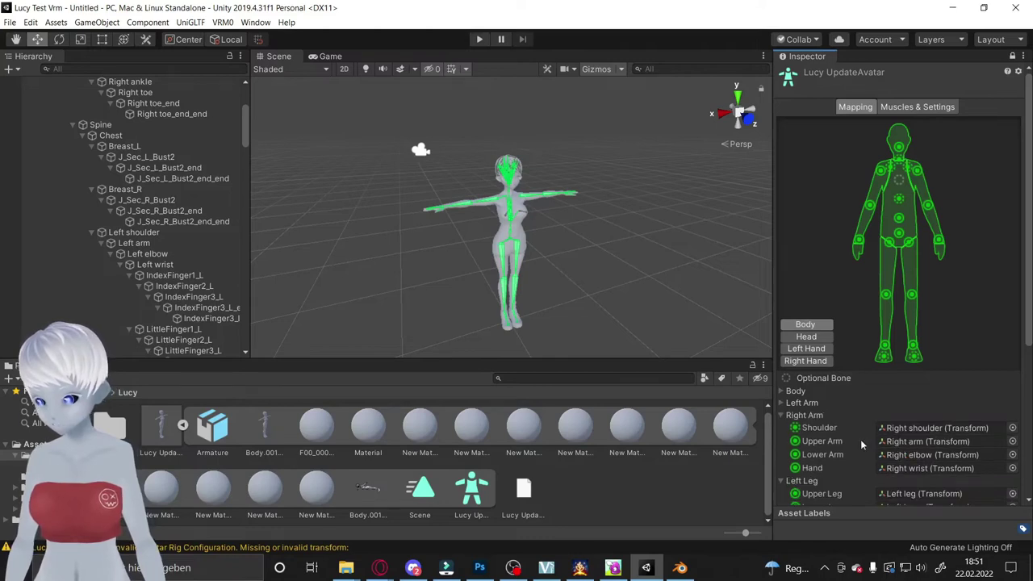
{"action": "left_click", "coordinate": [784, 416]}
Step: In the Head mappings, set the Jaw bone to None
{"action": "scroll", "coordinate": [913, 469], "scroll_direction": "down", "scroll_amount": 5}
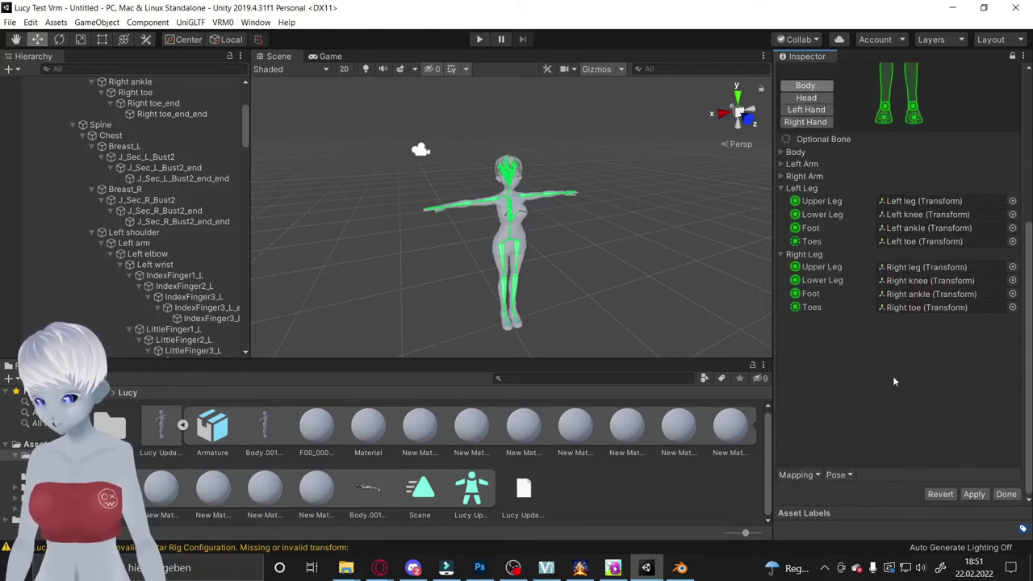
{"action": "left_click", "coordinate": [791, 98]}
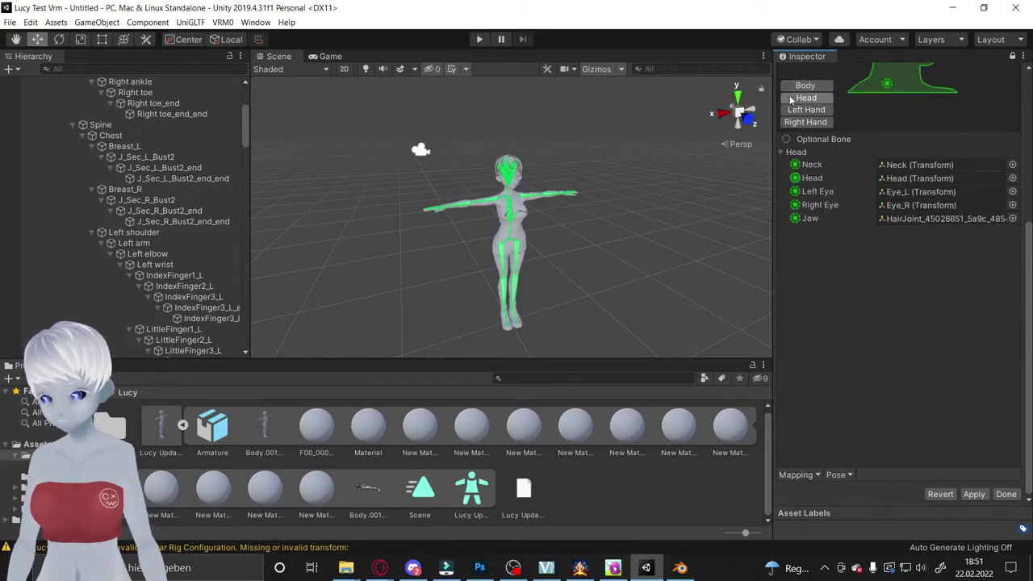
{"action": "scroll", "coordinate": [879, 192], "scroll_direction": "up", "scroll_amount": 3}
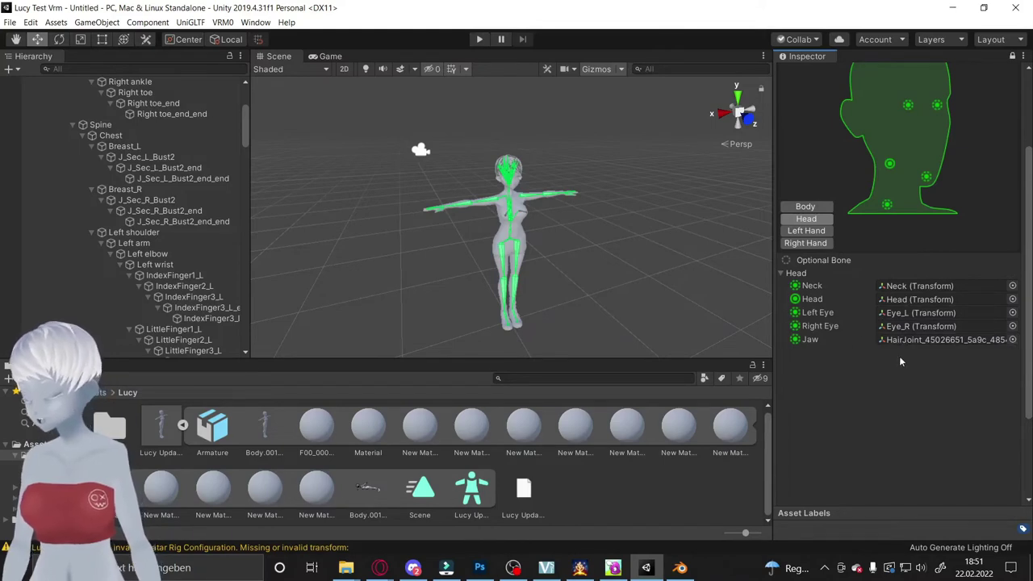
{"action": "left_click", "coordinate": [968, 341]}
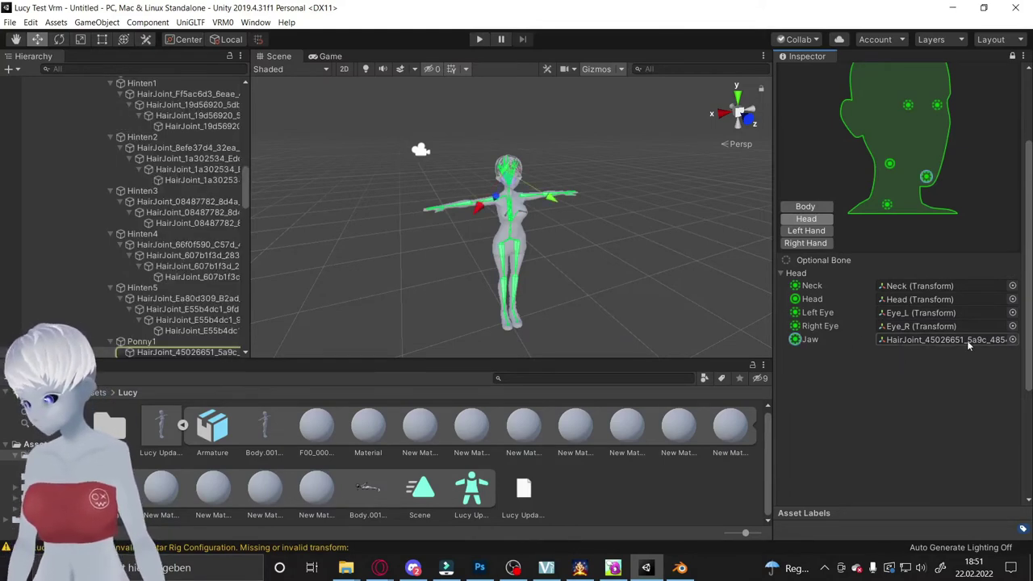
{"action": "left_click", "coordinate": [1014, 340]}
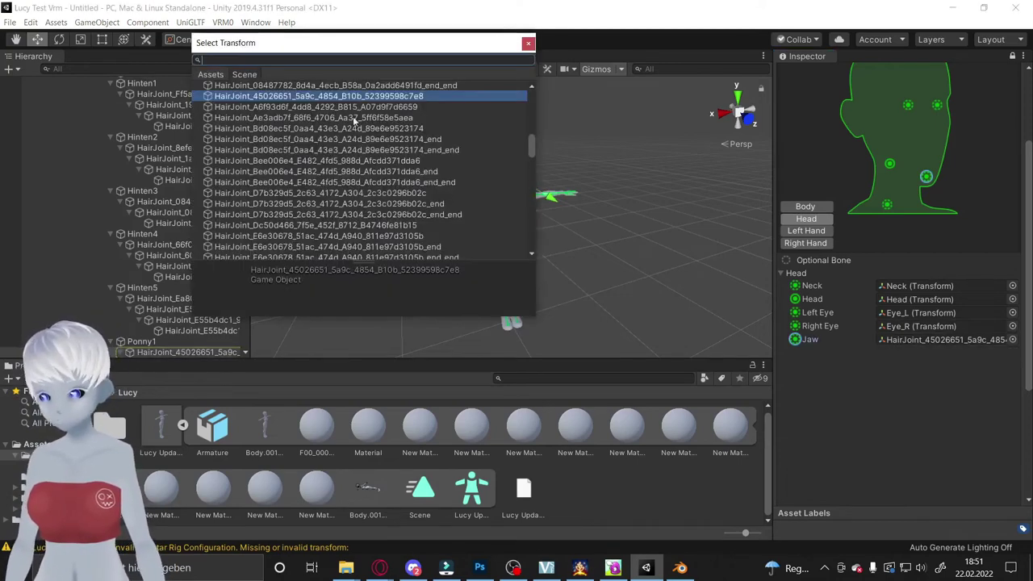
{"action": "type", "text": "non"}
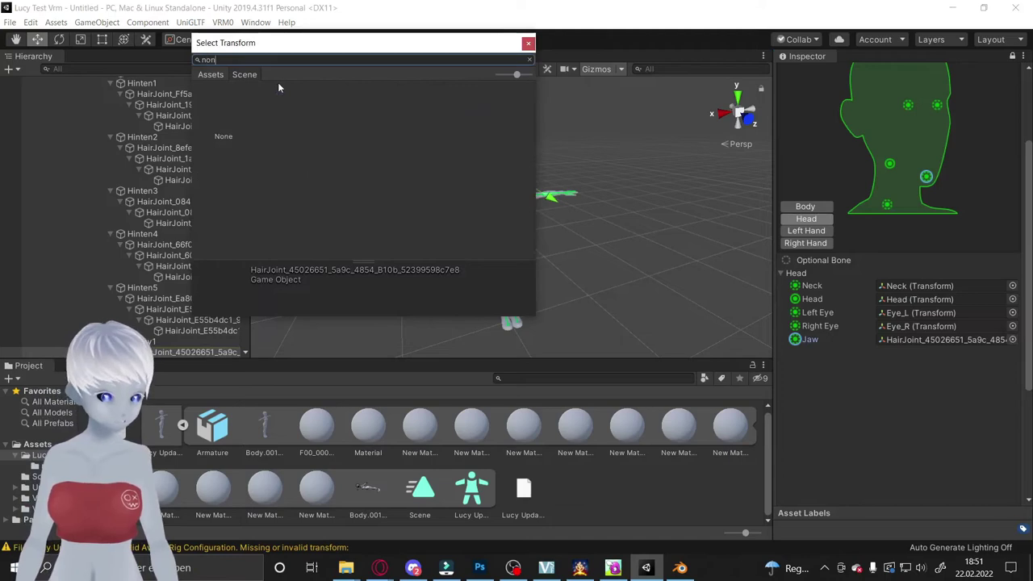
{"action": "left_click", "coordinate": [223, 136]}
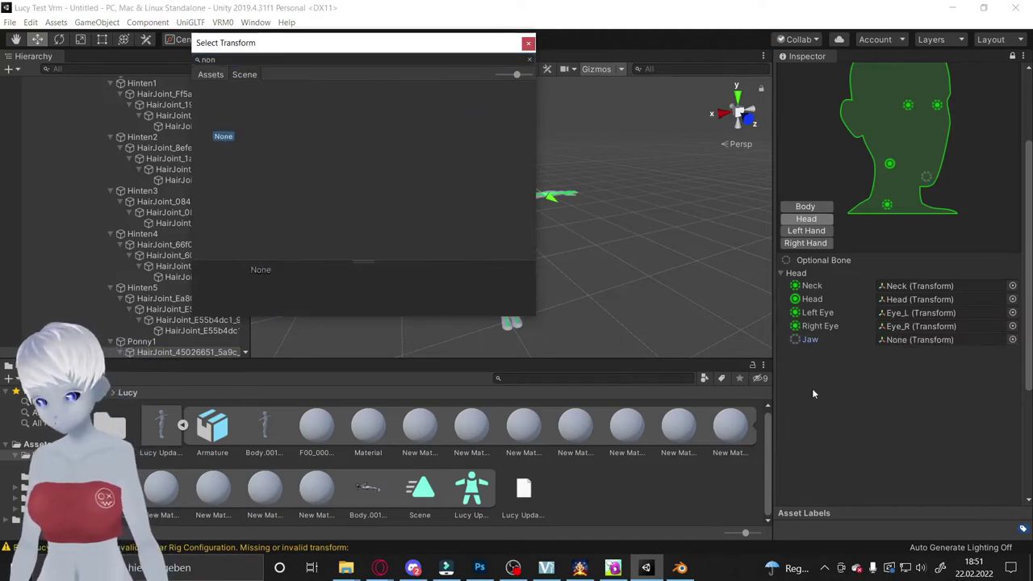
{"action": "left_click", "coordinate": [877, 401]}
Step: Review the Left Hand and Right Hand finger mappings and finish the avatar configuration
{"action": "left_click", "coordinate": [791, 232]}
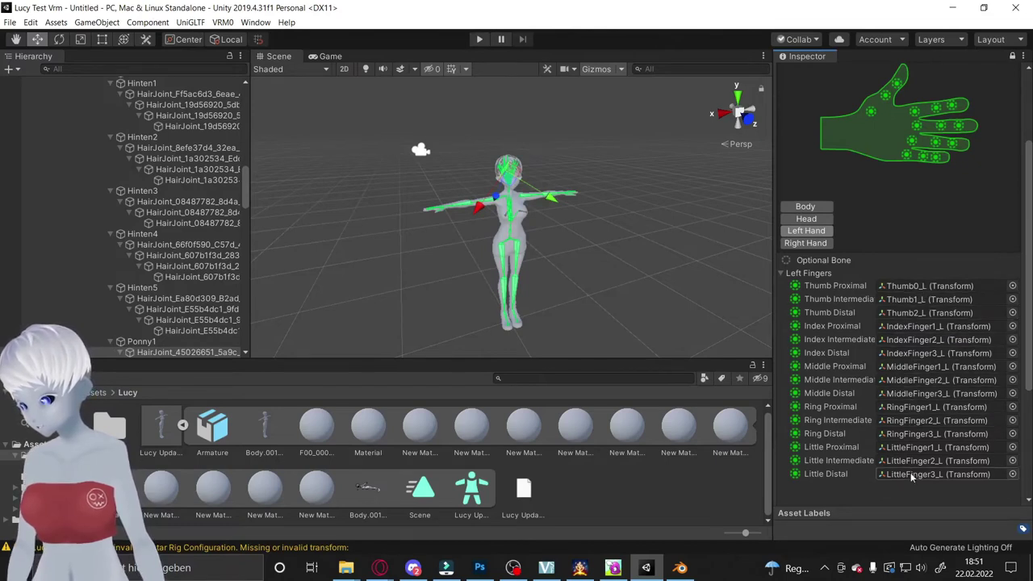
{"action": "left_click", "coordinate": [799, 244]}
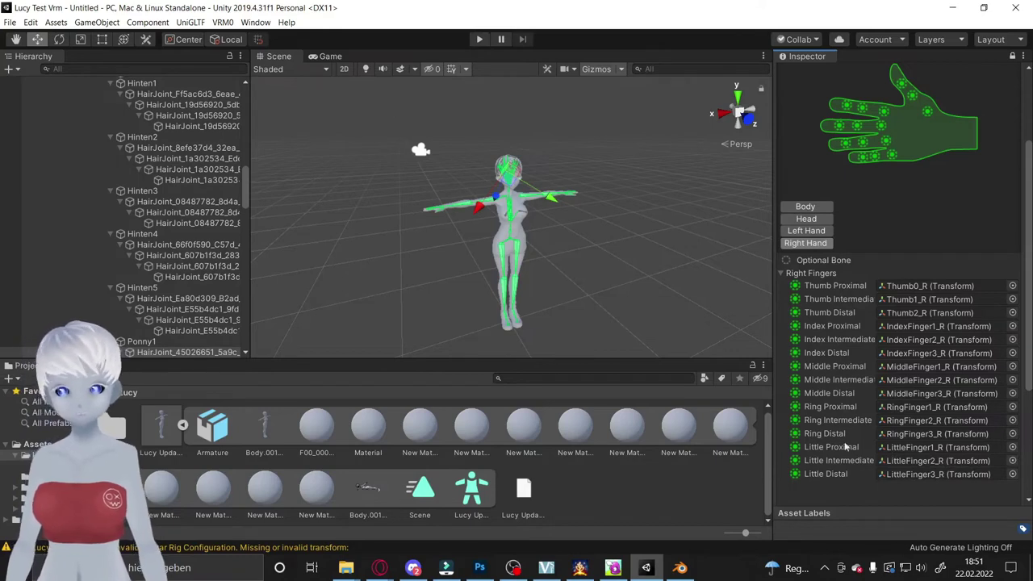
{"action": "scroll", "coordinate": [951, 497], "scroll_direction": "down", "scroll_amount": 5}
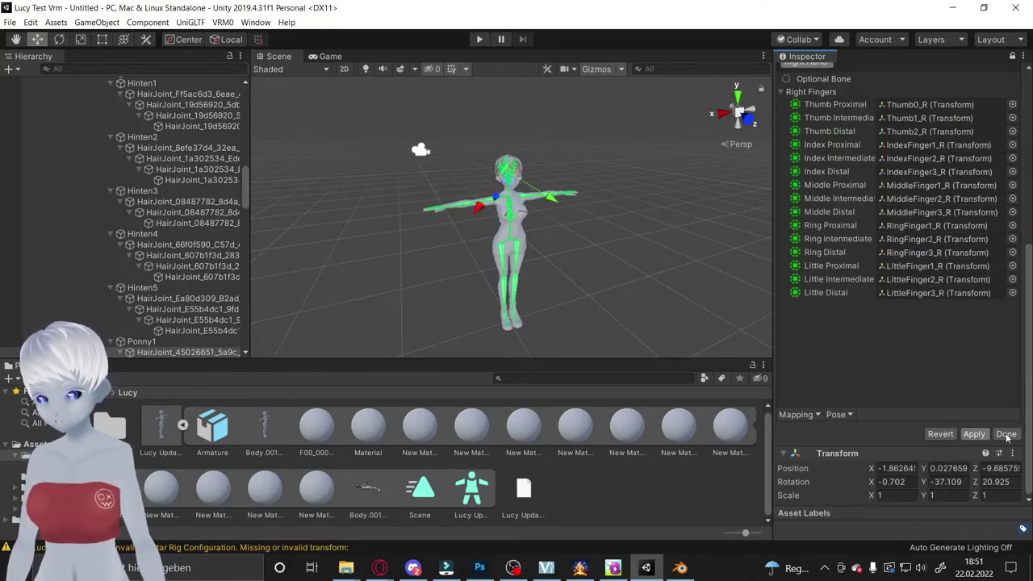
{"action": "left_click", "coordinate": [1006, 434]}
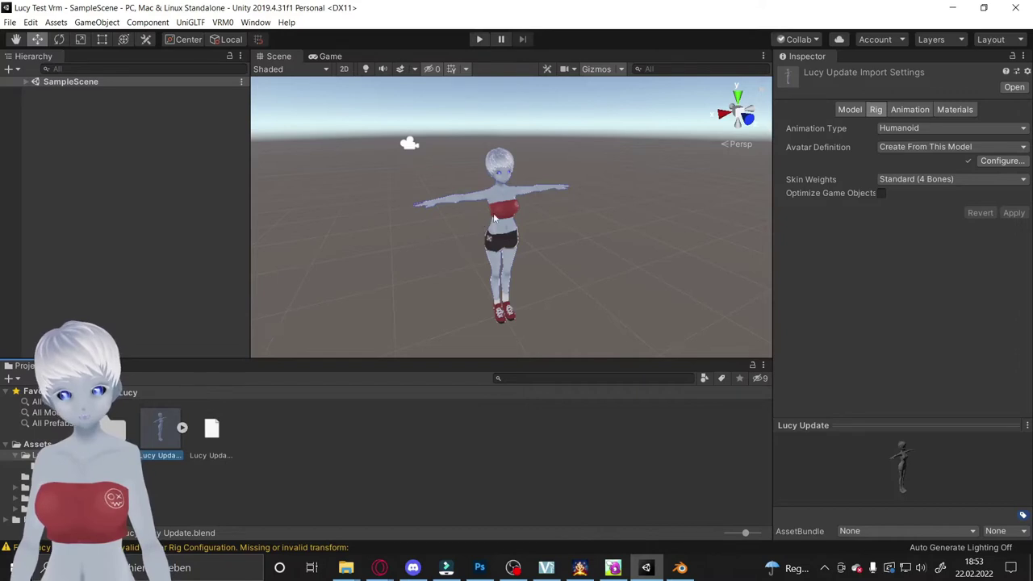
Step: Place Lucy Update in the scene and open VRM0 > Export to VRM 0.x for it
{"action": "left_click_drag", "start_coordinate": [509, 231], "coordinate": [510, 232]}
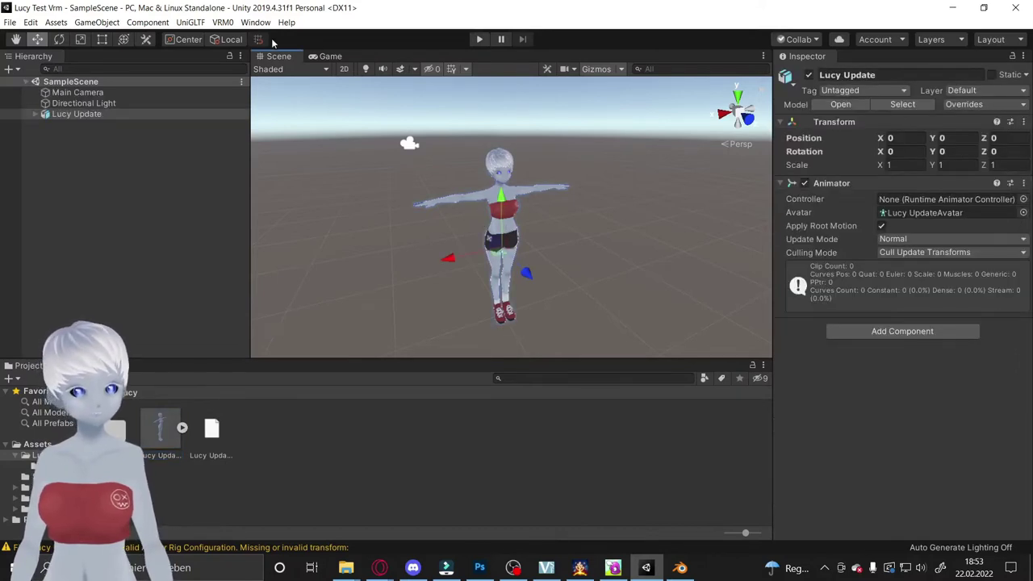
{"action": "left_click", "coordinate": [222, 23]}
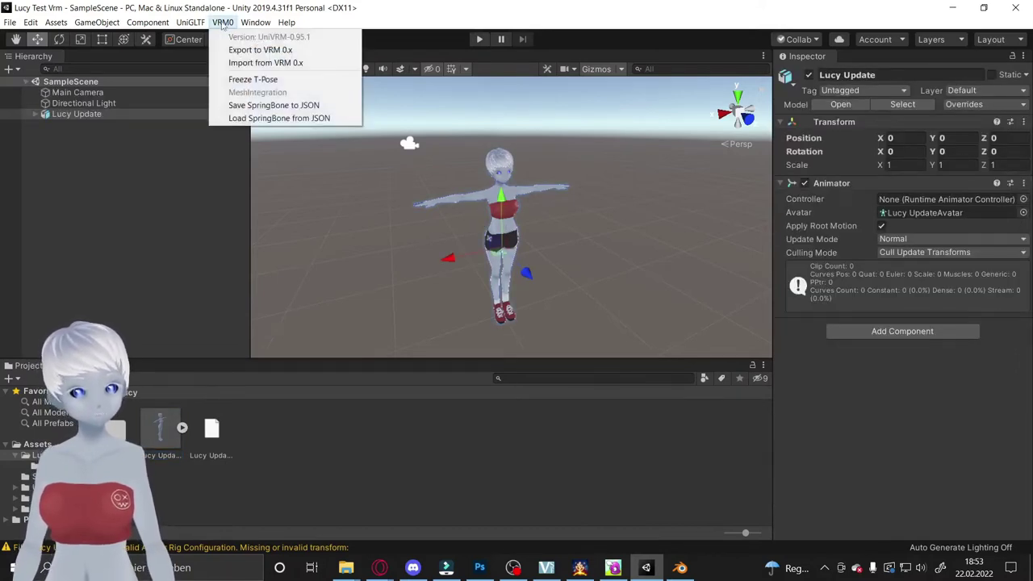
{"action": "left_click", "coordinate": [305, 50]}
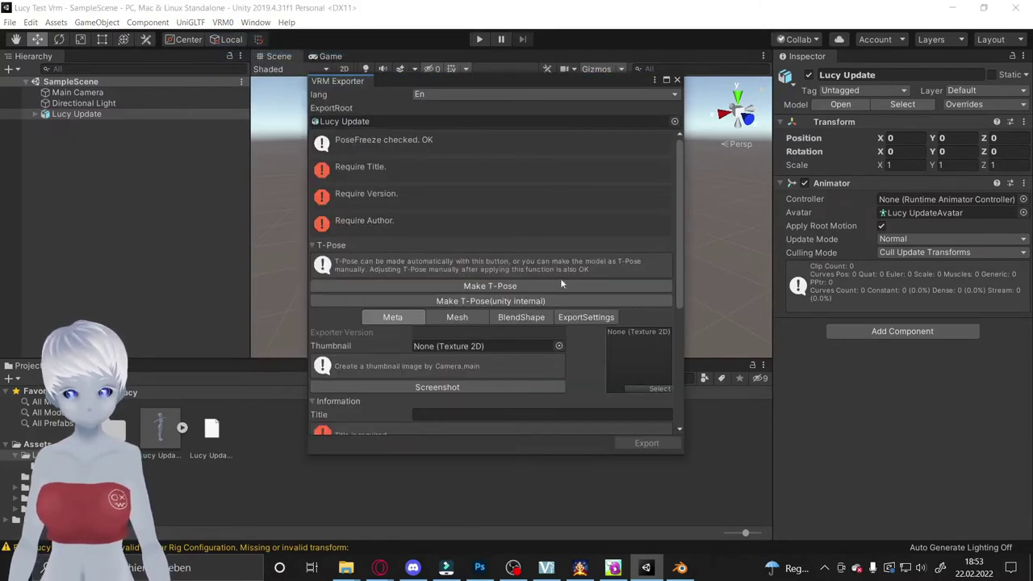
Step: Switch the exporter's language to Ja and then back to En
{"action": "left_click", "coordinate": [462, 95]}
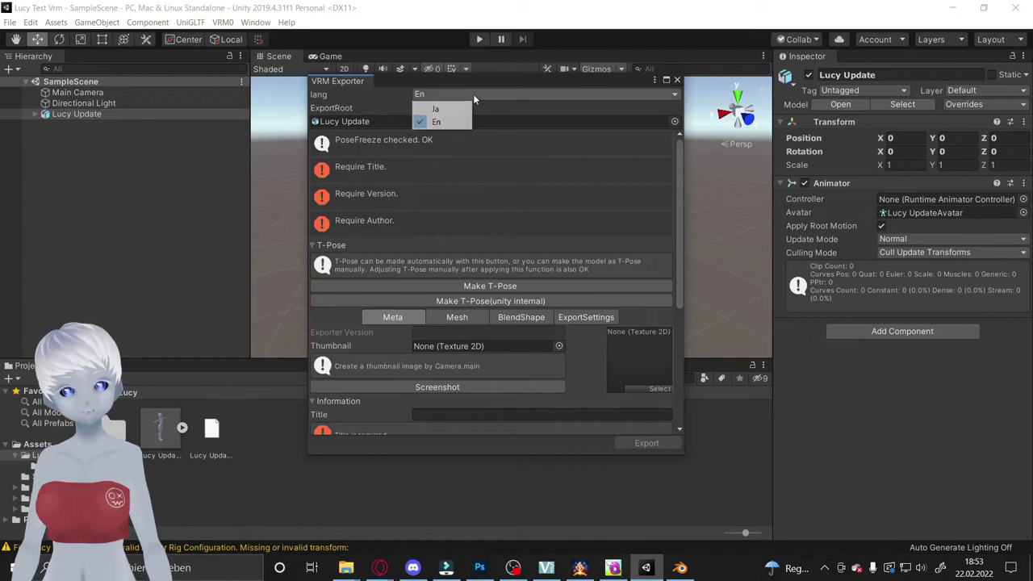
{"action": "left_click", "coordinate": [440, 109]}
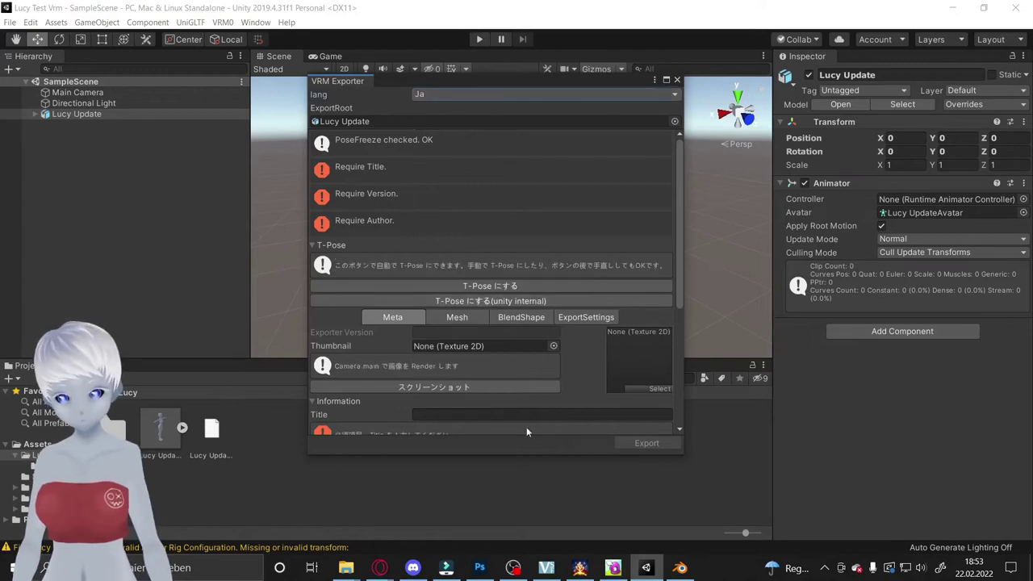
{"action": "left_click", "coordinate": [440, 94]}
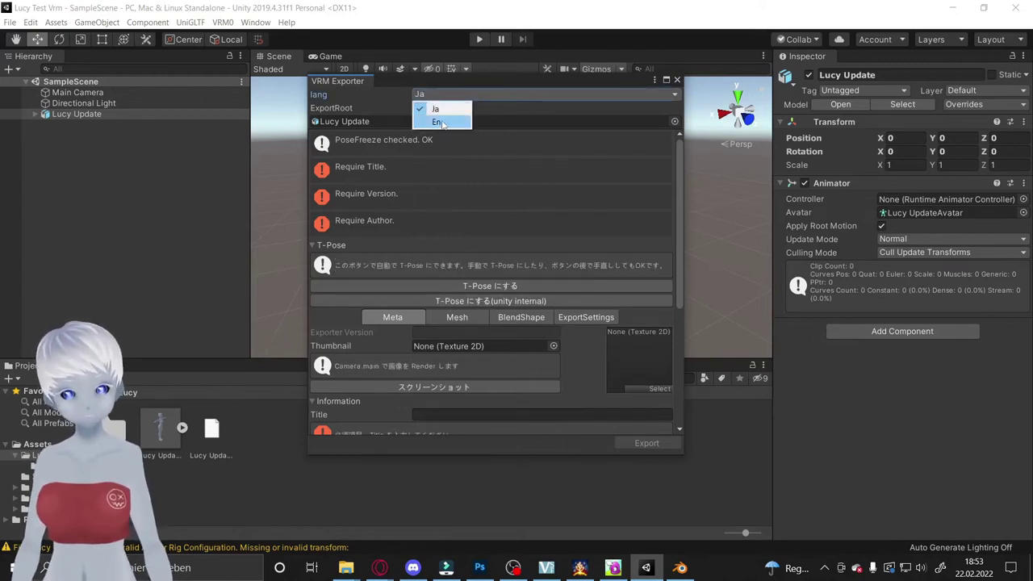
{"action": "left_click", "coordinate": [440, 121]}
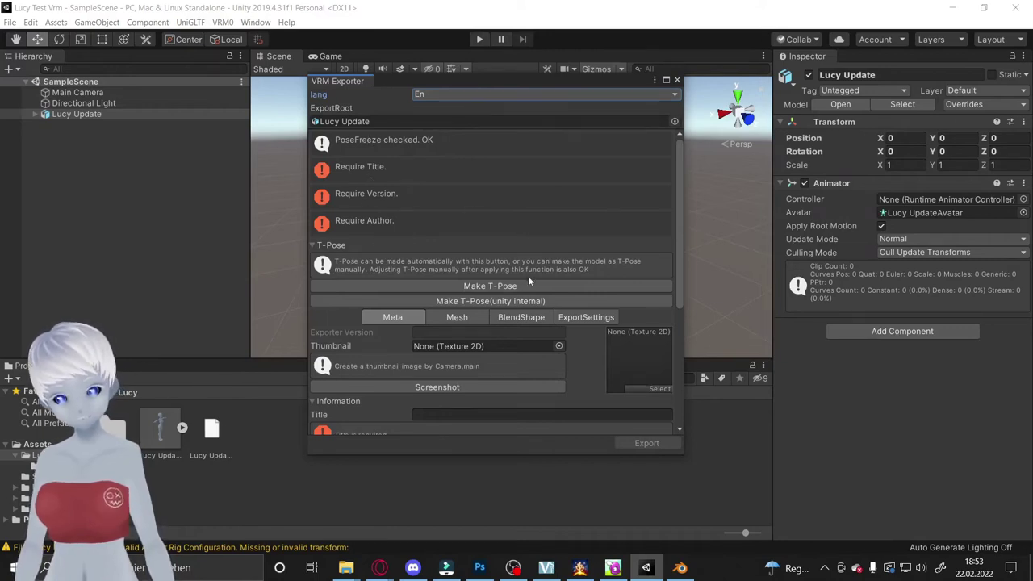
{"action": "scroll", "coordinate": [623, 338], "scroll_direction": "down", "scroll_amount": 2}
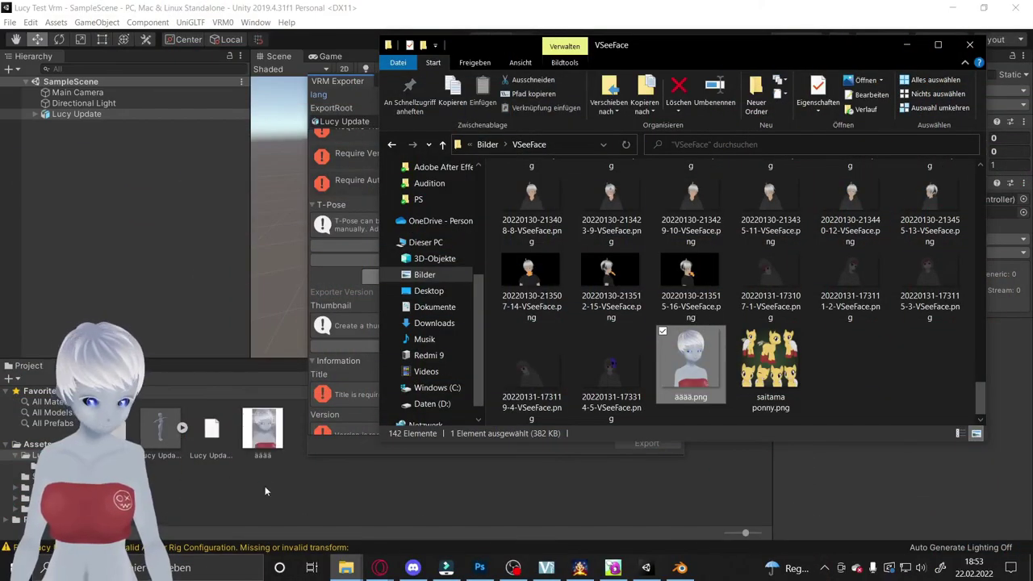
Step: Set the screenshot as the thumbnail, title 'Lucy Test', version 2, and enter the author's name
{"action": "left_click", "coordinate": [295, 501]}
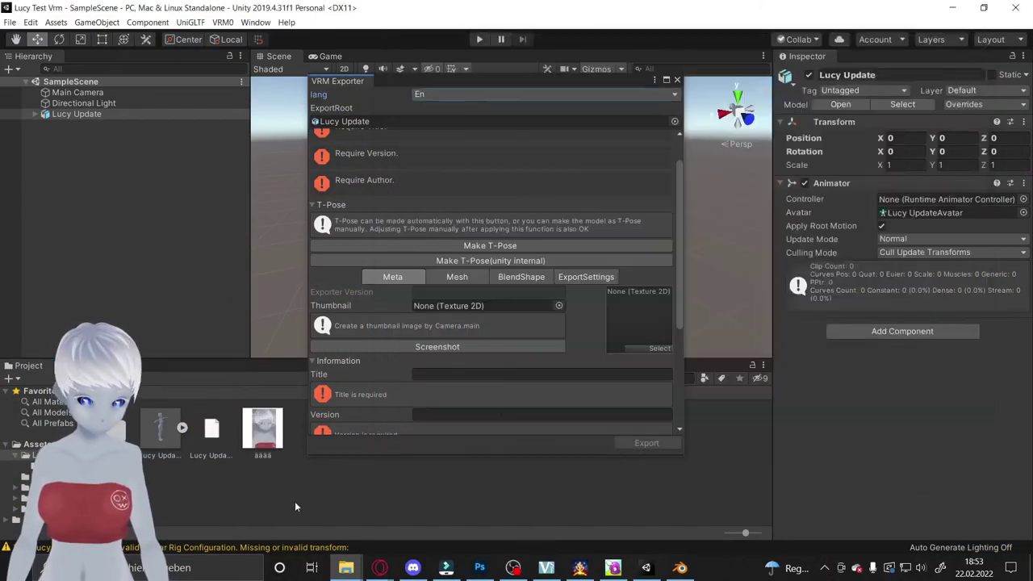
{"action": "left_click_drag", "start_coordinate": [263, 428], "coordinate": [637, 322]}
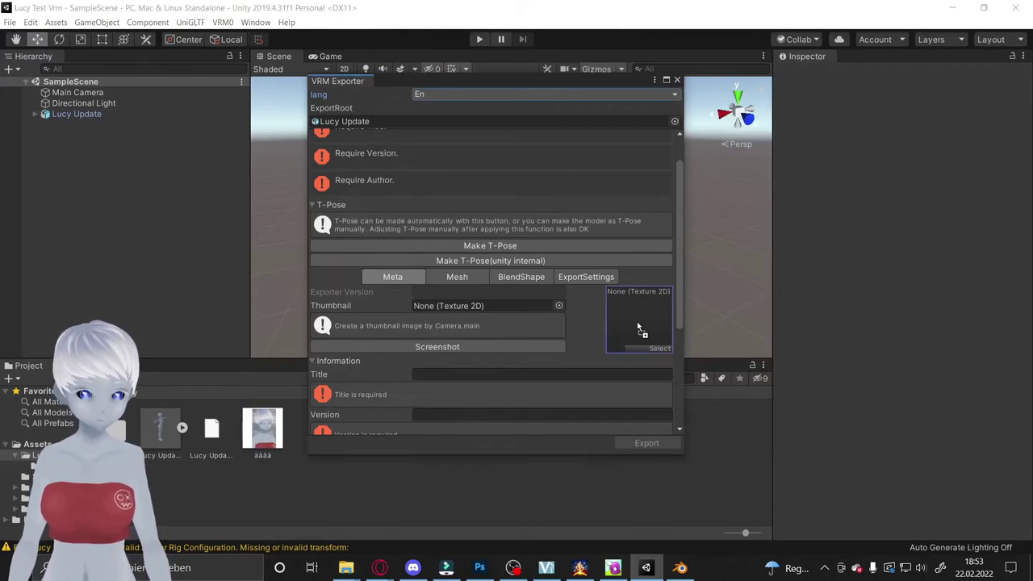
{"action": "scroll", "coordinate": [416, 390], "scroll_direction": "down", "scroll_amount": 2}
{"action": "left_click", "coordinate": [472, 335]}
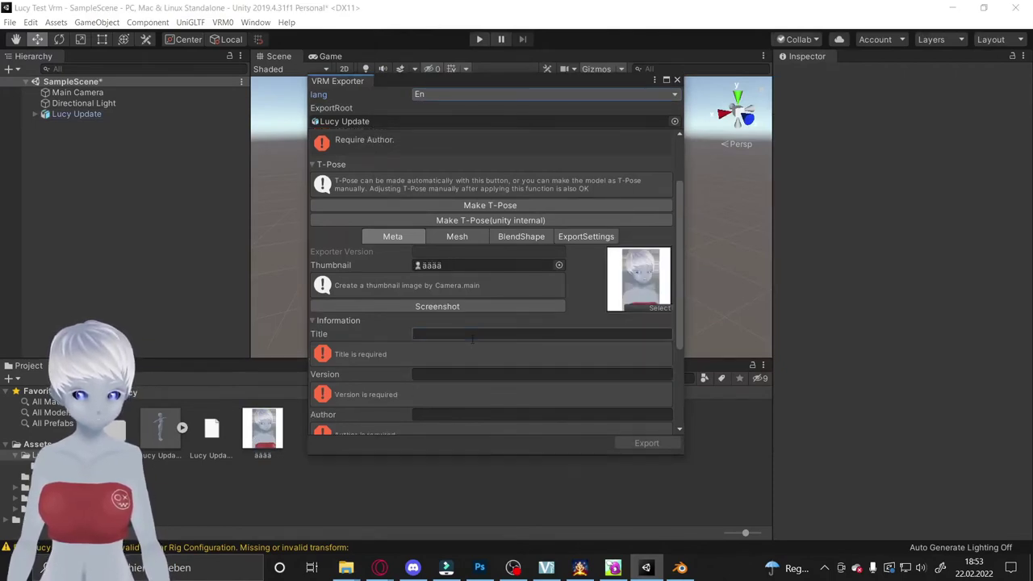
{"action": "type", "text": "Lucy "}
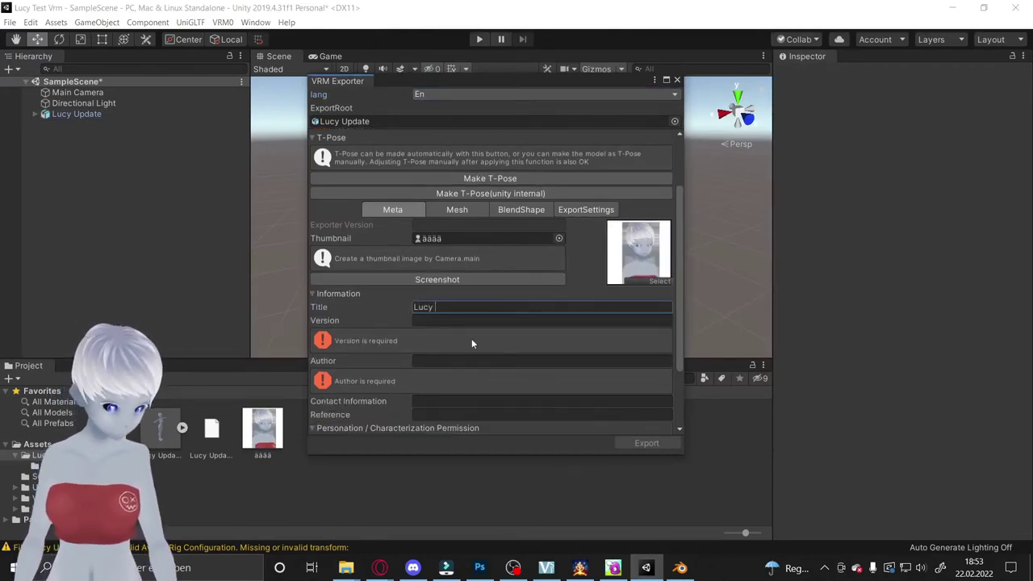
{"action": "type", "text": "Test"}
{"action": "left_click", "coordinate": [475, 322]}
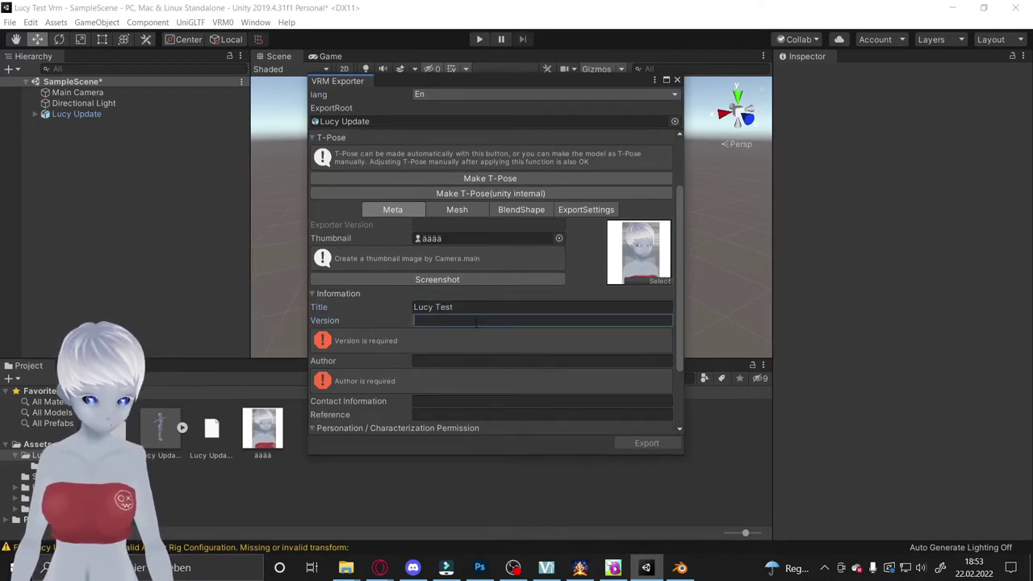
{"action": "type", "text": "2"}
{"action": "left_click", "coordinate": [478, 310]}
{"action": "type", "text": "Va"}
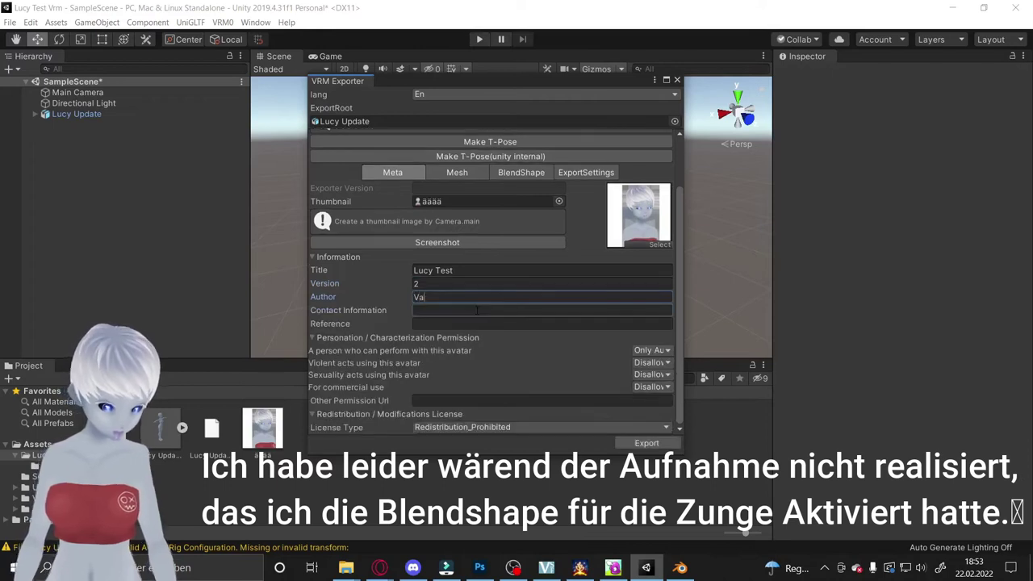
{"action": "type", "text": "num Chan"}
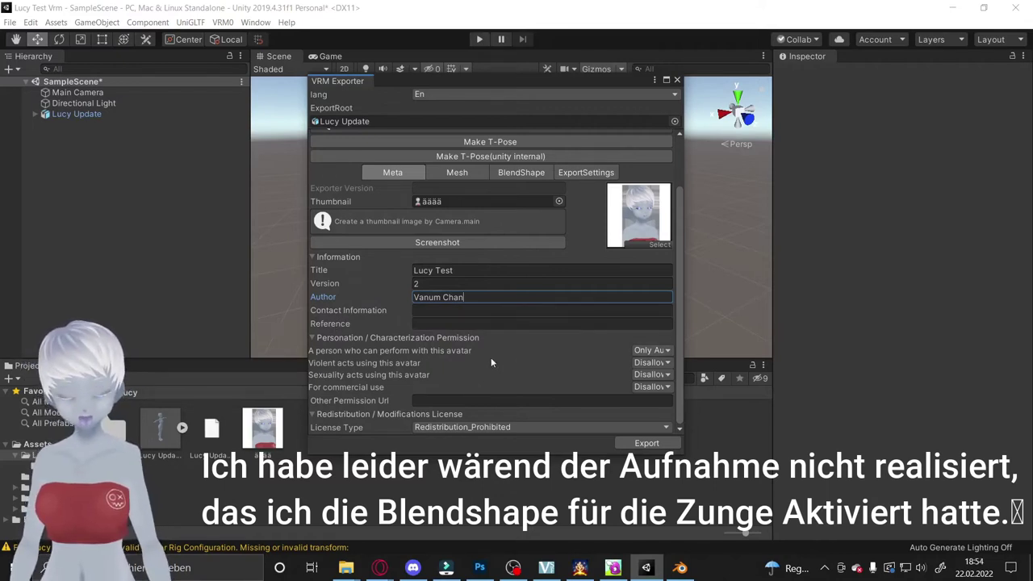
Step: Keep the performer permission at Only Author and the licence at Redistribution_Prohibited
{"action": "left_click", "coordinate": [658, 351]}
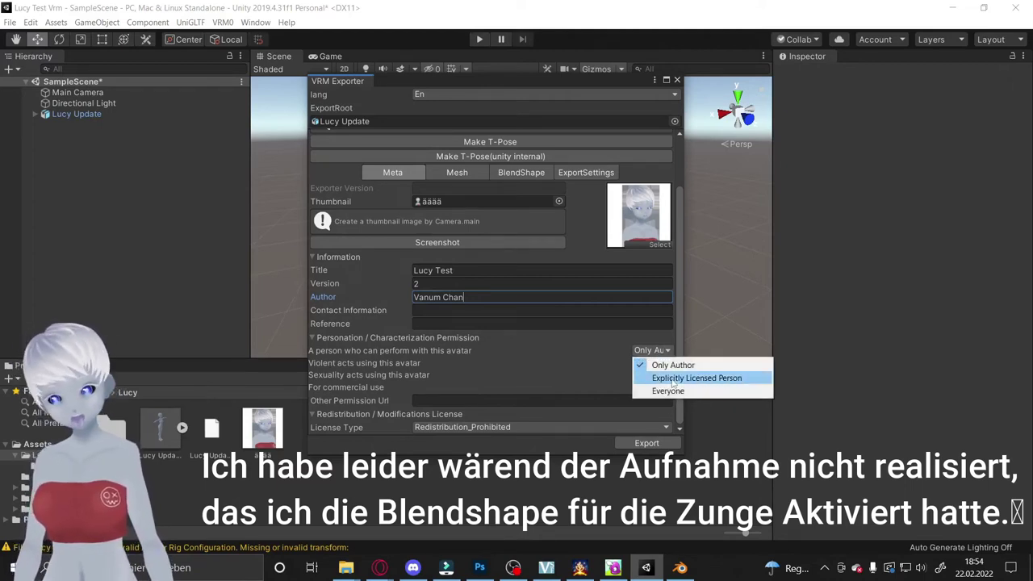
{"action": "left_click", "coordinate": [670, 365]}
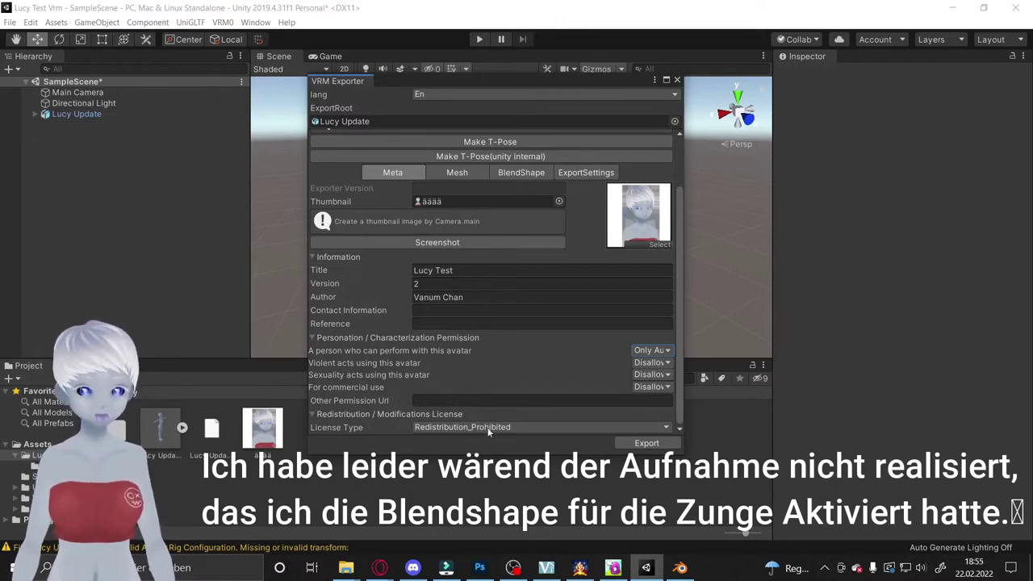
{"action": "left_click", "coordinate": [549, 425]}
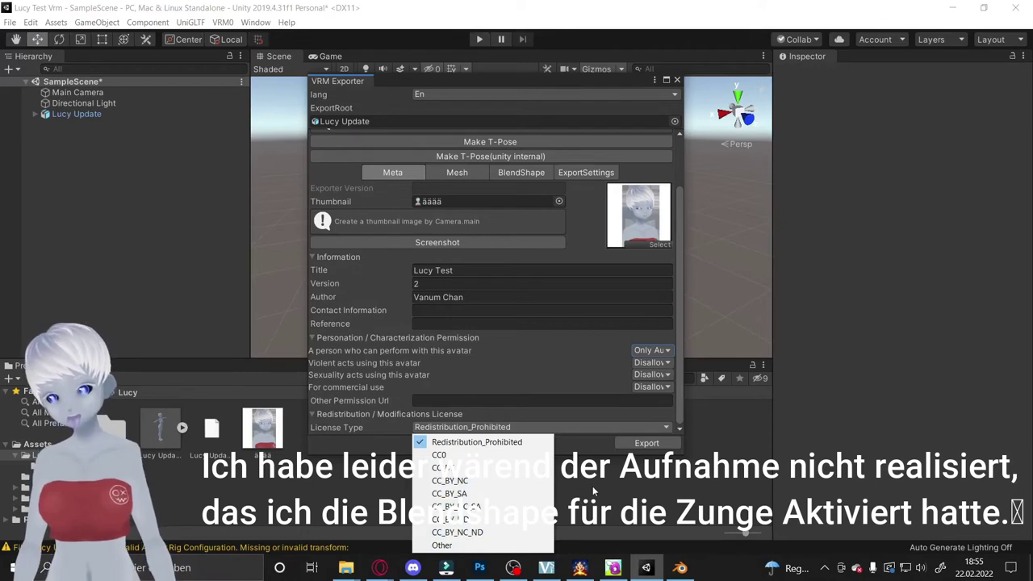
{"action": "left_click", "coordinate": [654, 450]}
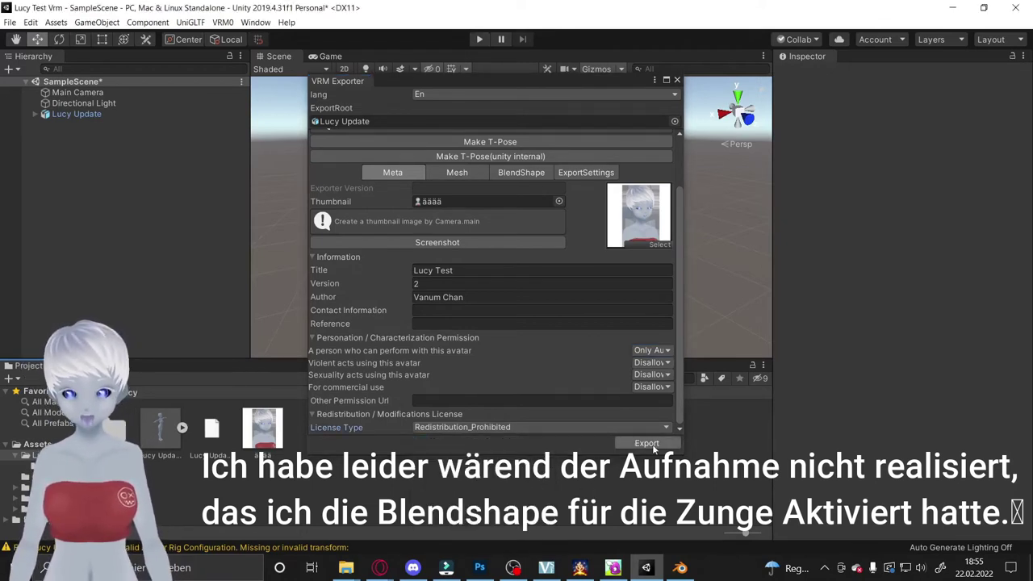
Step: Export the model as a VRM file named 'conver lucy' into the Assets/Lucy folder
{"action": "left_click", "coordinate": [654, 448]}
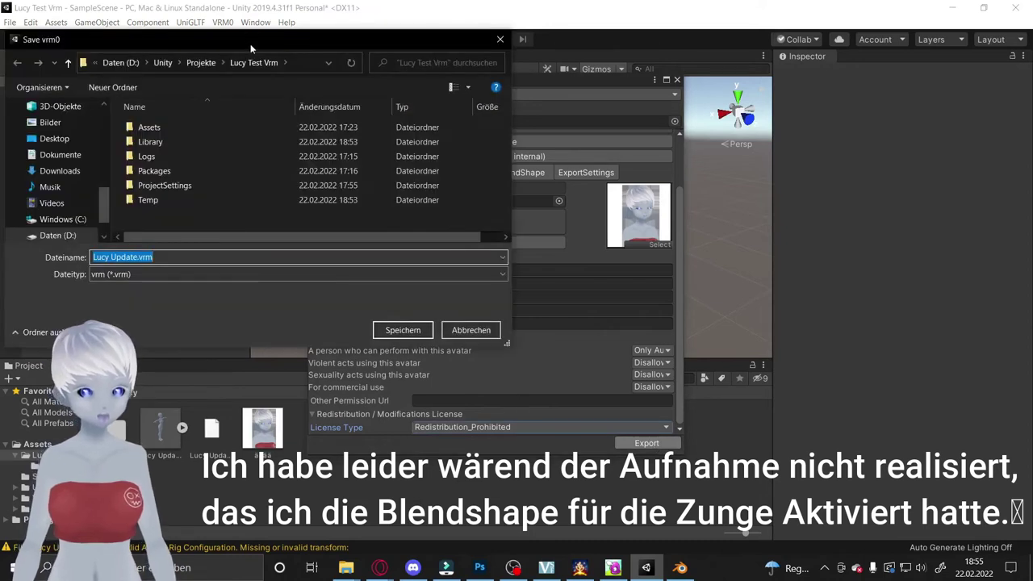
{"action": "left_click_drag", "start_coordinate": [250, 43], "coordinate": [490, 49]}
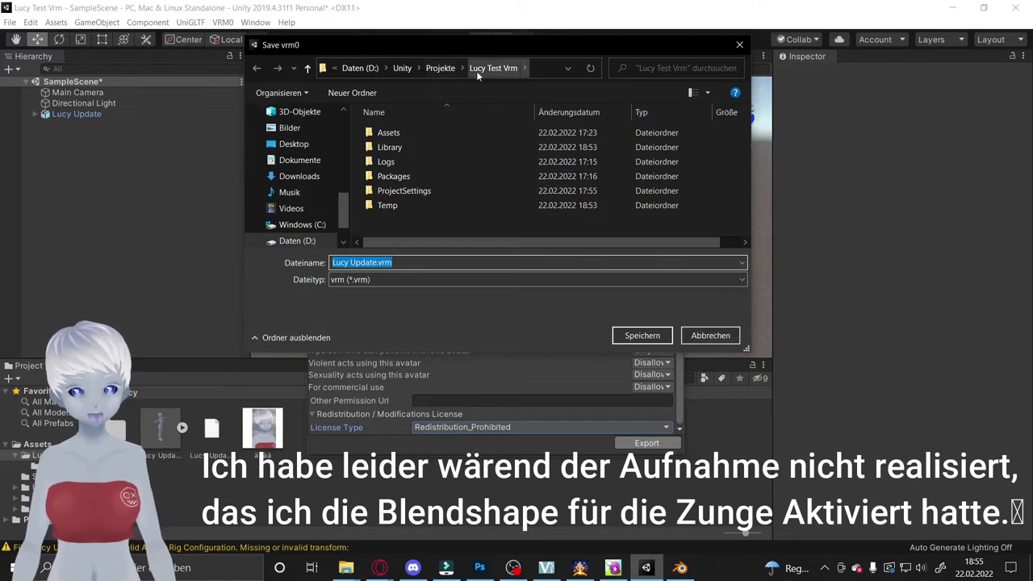
{"action": "double_click", "coordinate": [398, 132]}
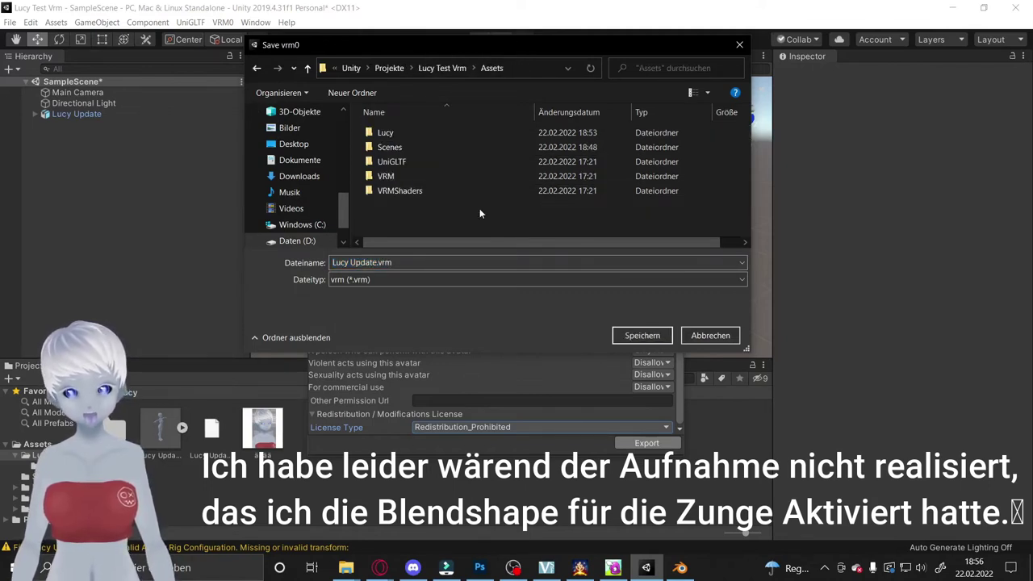
{"action": "double_click", "coordinate": [417, 137]}
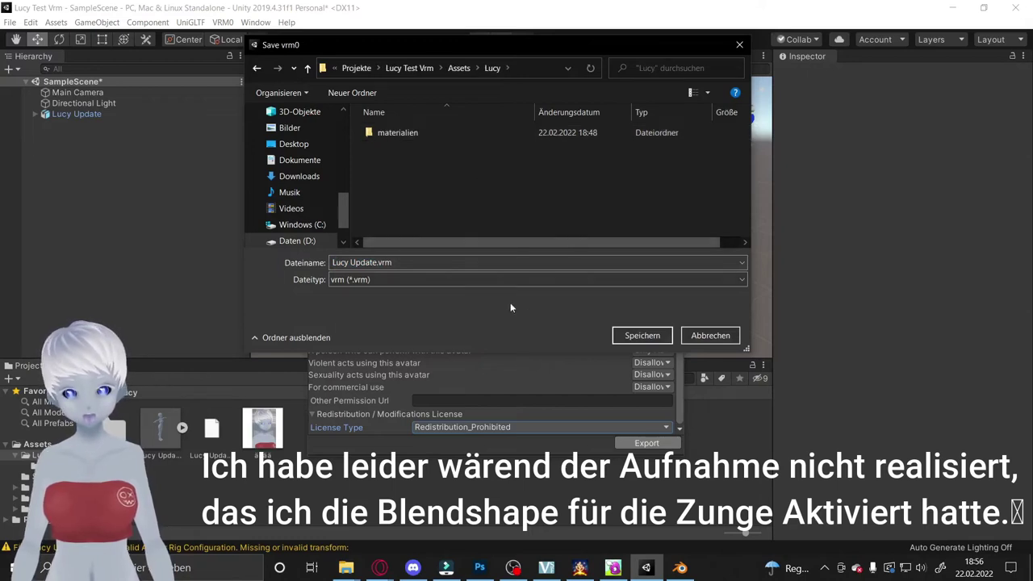
{"action": "left_click", "coordinate": [511, 262]}
{"action": "type", "text": "conver lu"}
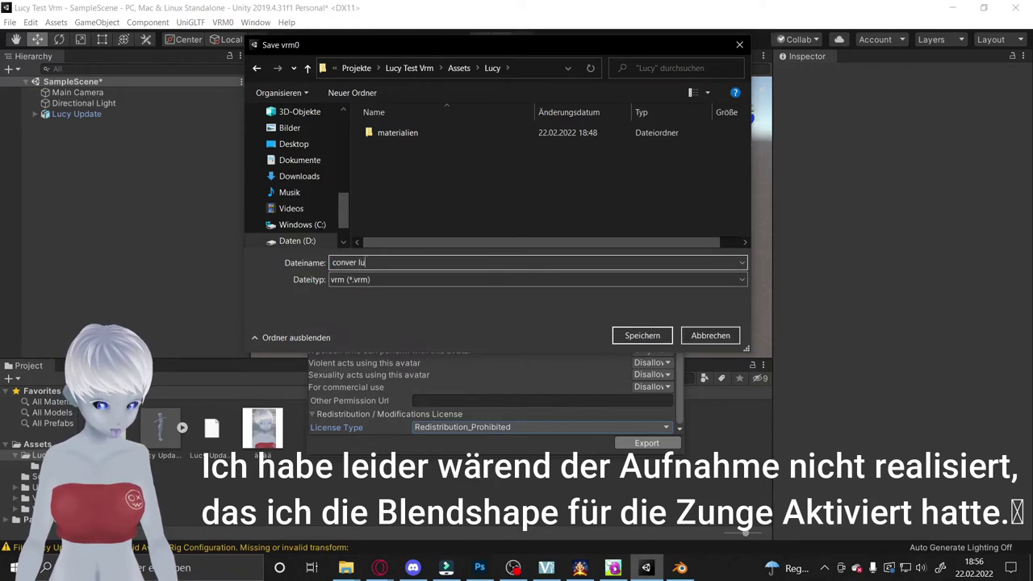
{"action": "type", "text": "cy"}
{"action": "key", "text": "Return"}
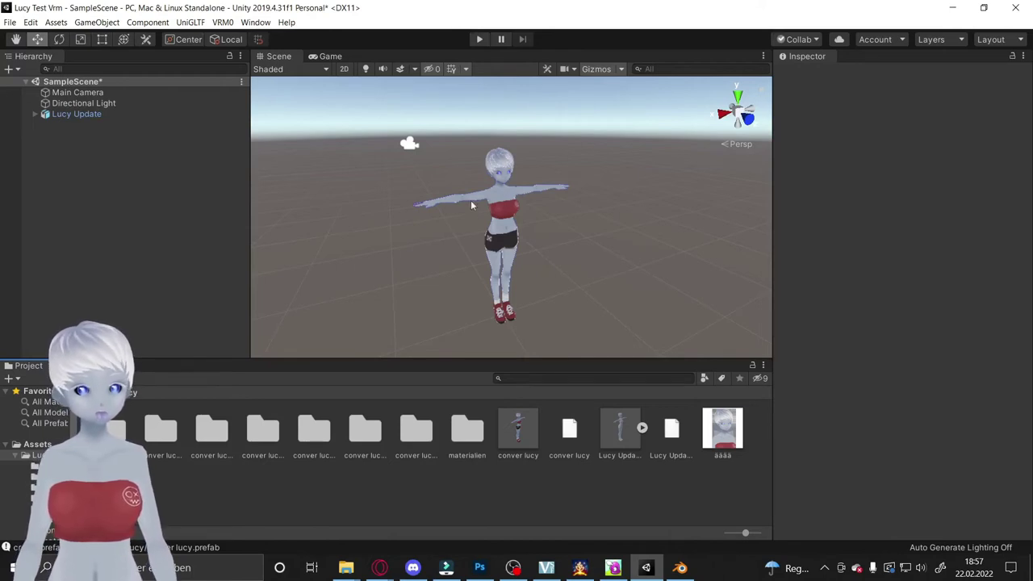
Step: Hide the Lucy Update model and place the conver lucy prefab into the scene
{"action": "left_click", "coordinate": [6, 115]}
{"action": "left_click", "coordinate": [523, 435]}
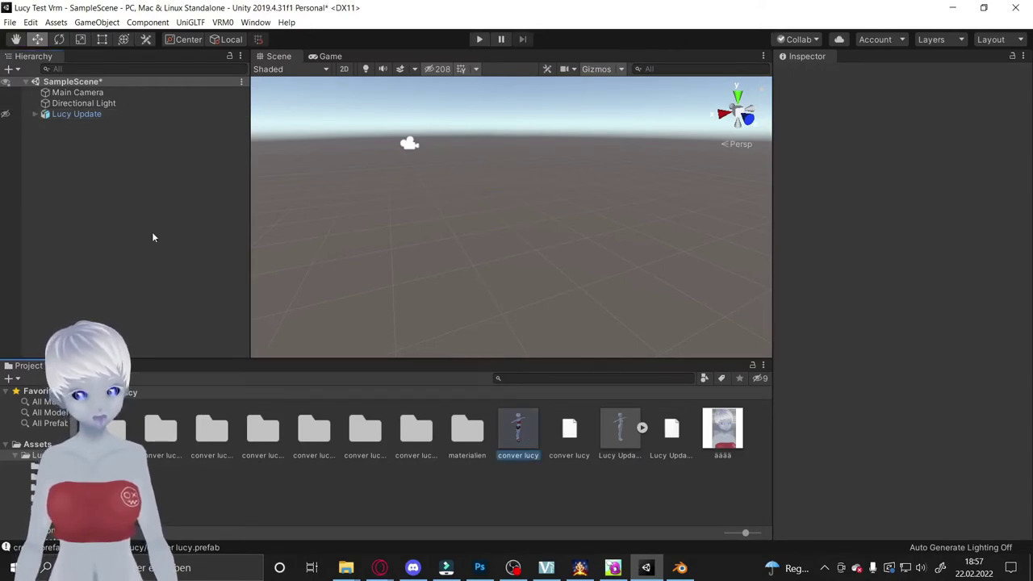
{"action": "left_click_drag", "start_coordinate": [519, 428], "coordinate": [121, 162]}
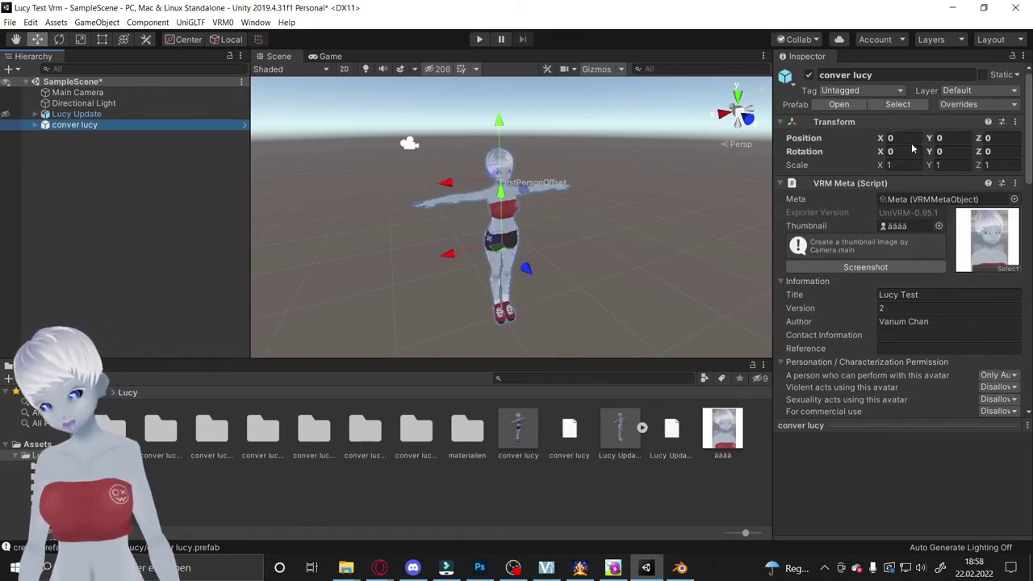
Step: Scroll conver lucy's Inspector down to its VRM Blend Shape Proxy component
{"action": "scroll", "coordinate": [892, 170], "scroll_direction": "down", "scroll_amount": 3}
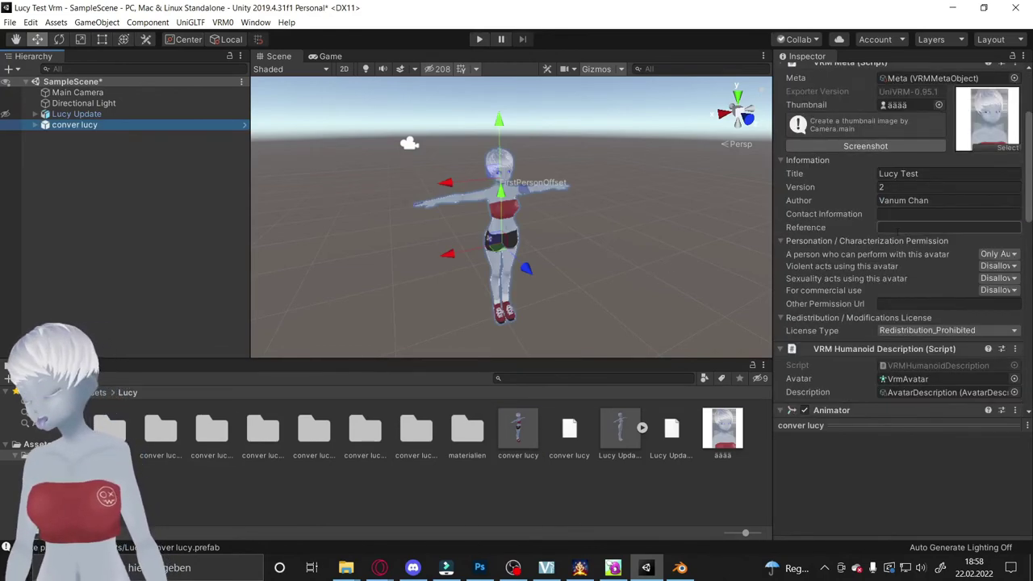
{"action": "scroll", "coordinate": [892, 171], "scroll_direction": "down", "scroll_amount": 3}
{"action": "scroll", "coordinate": [891, 170], "scroll_direction": "down", "scroll_amount": 3}
{"action": "scroll", "coordinate": [861, 313], "scroll_direction": "down", "scroll_amount": 2}
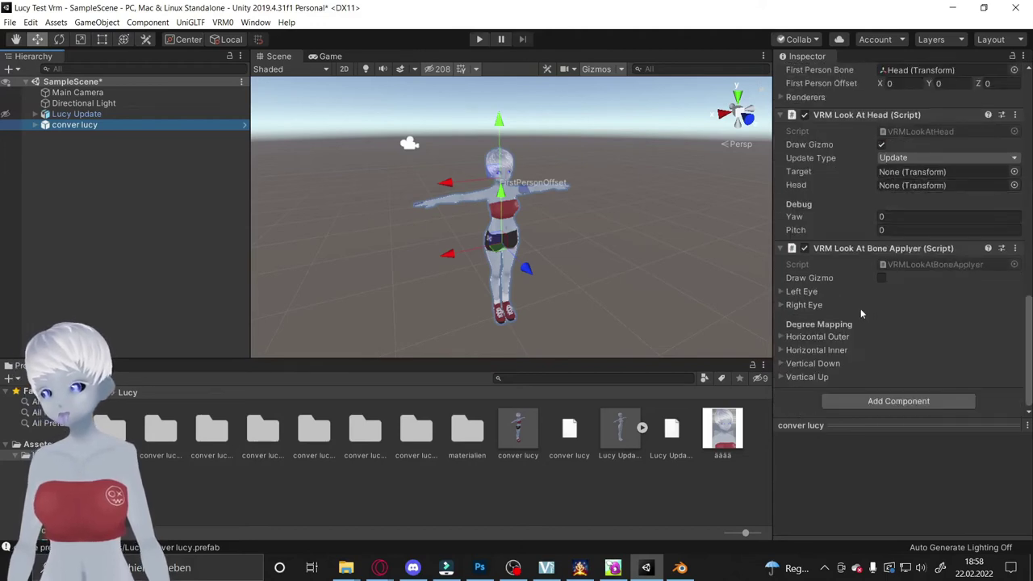
{"action": "scroll", "coordinate": [861, 313], "scroll_direction": "up", "scroll_amount": 10}
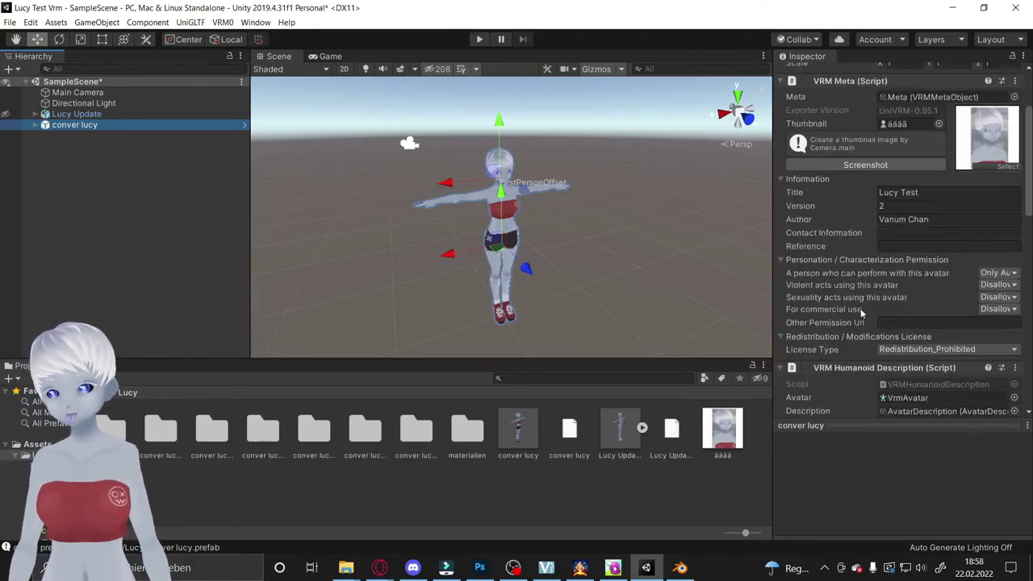
{"action": "scroll", "coordinate": [861, 313], "scroll_direction": "up", "scroll_amount": 1}
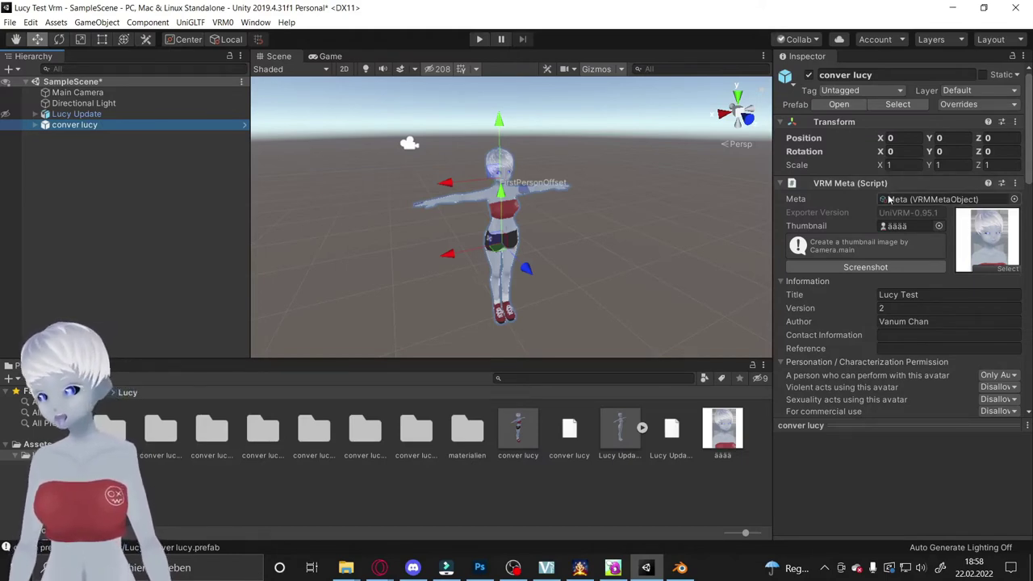
{"action": "scroll", "coordinate": [888, 198], "scroll_direction": "down", "scroll_amount": 3}
{"action": "scroll", "coordinate": [892, 226], "scroll_direction": "down", "scroll_amount": 2}
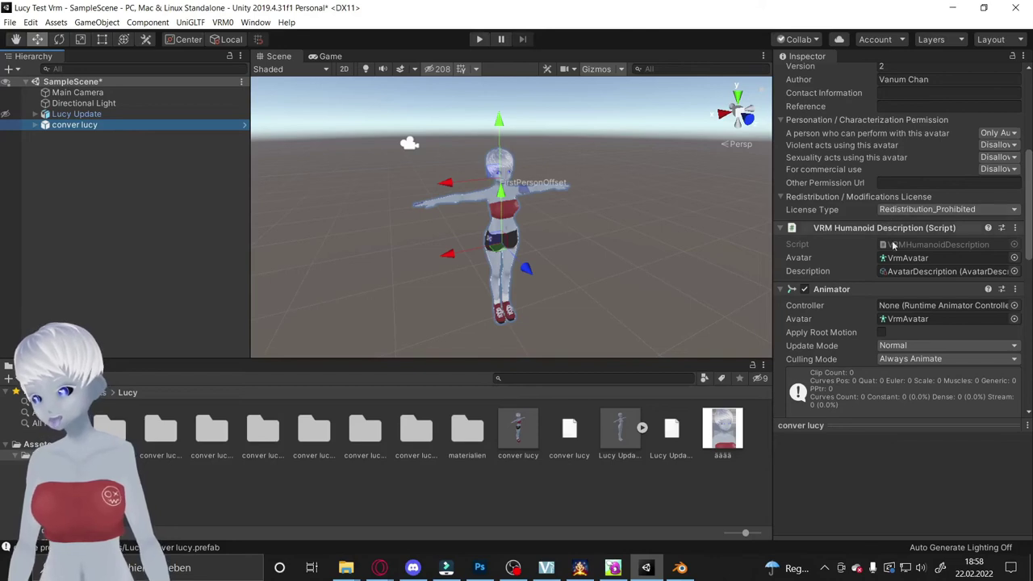
{"action": "scroll", "coordinate": [896, 271], "scroll_direction": "down", "scroll_amount": 2}
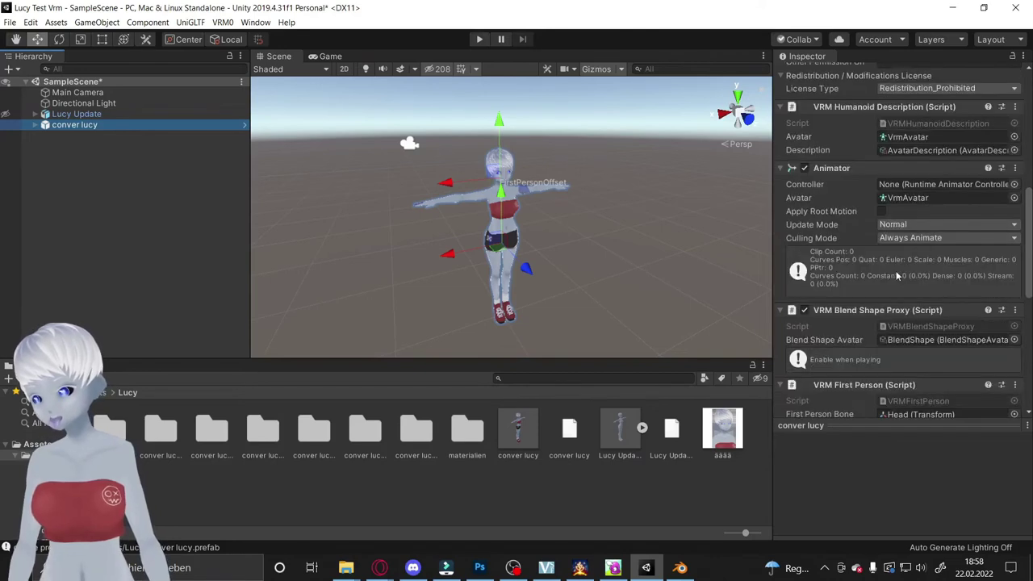
Step: Open the BlendShape avatar asset and set the Neutral clip's Fcl_ALL_Neutral shape to 100
{"action": "double_click", "coordinate": [905, 340]}
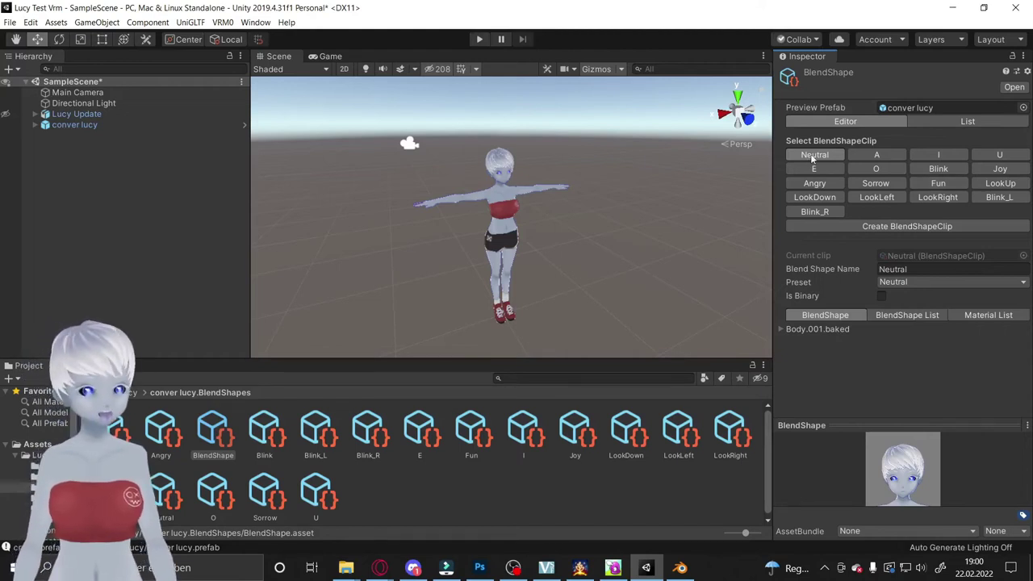
{"action": "left_click", "coordinate": [781, 329]}
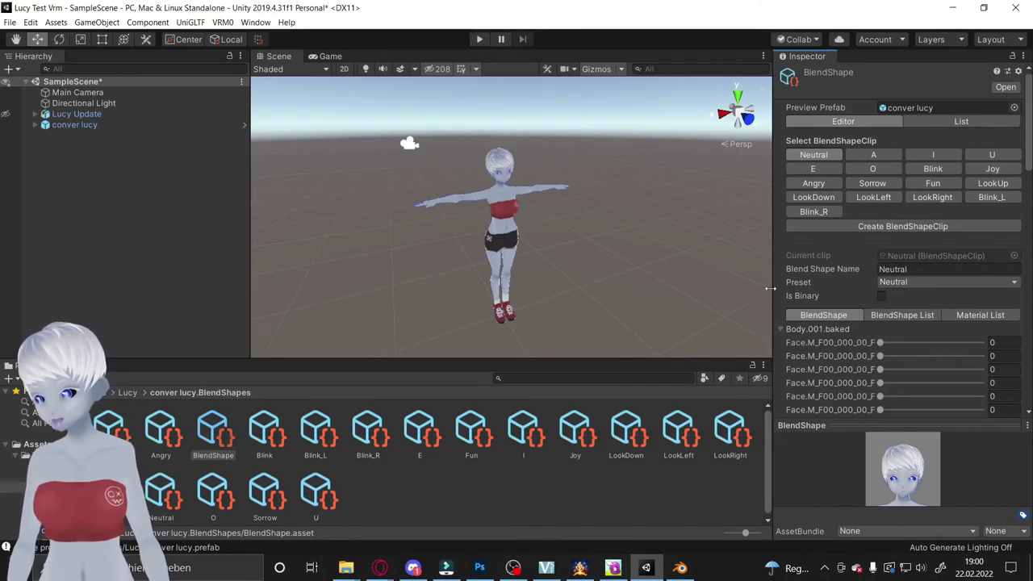
{"action": "left_click_drag", "start_coordinate": [775, 296], "coordinate": [691, 295]}
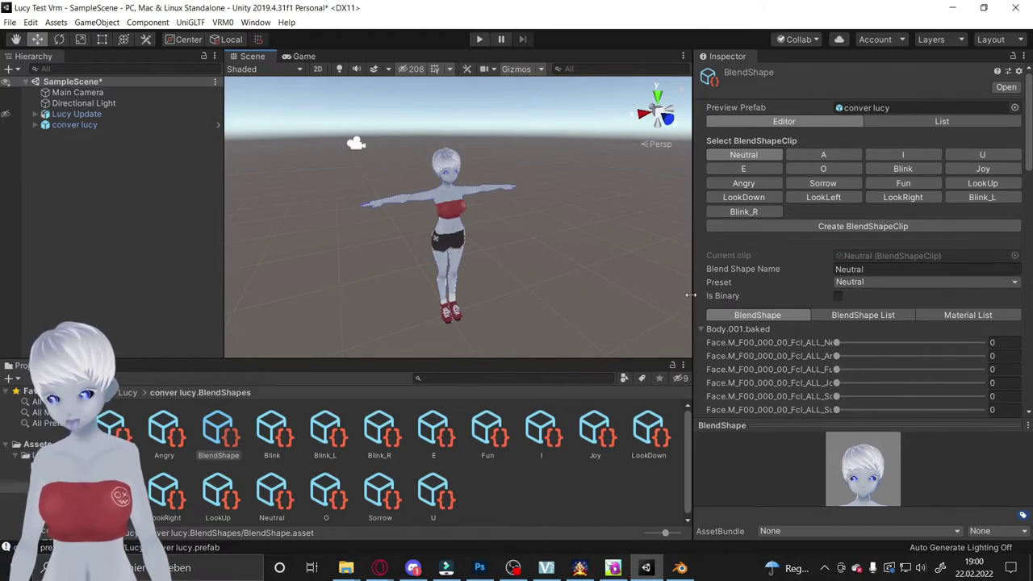
{"action": "left_click_drag", "start_coordinate": [691, 296], "coordinate": [627, 290]}
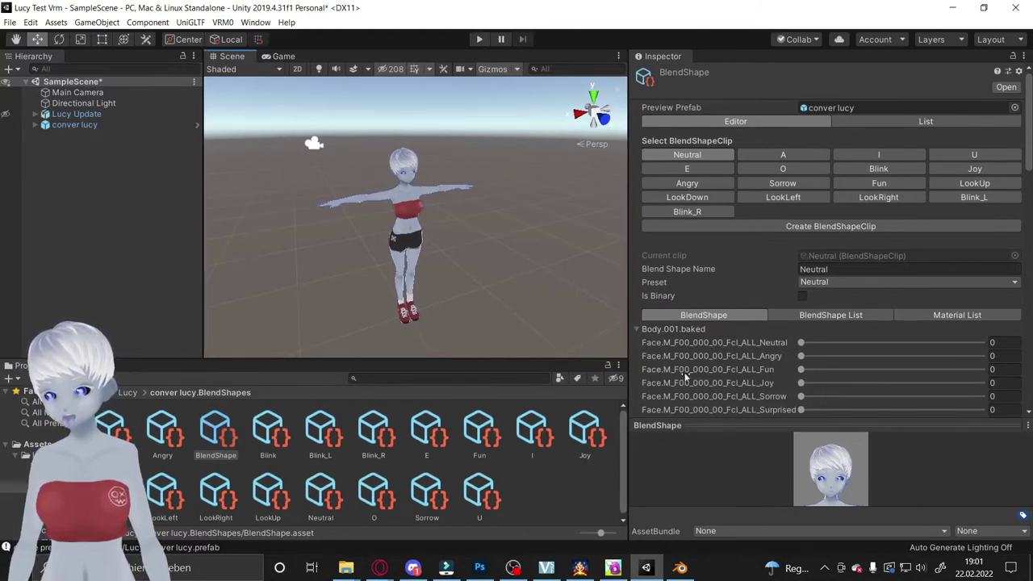
{"action": "scroll", "coordinate": [687, 377], "scroll_direction": "down", "scroll_amount": 10}
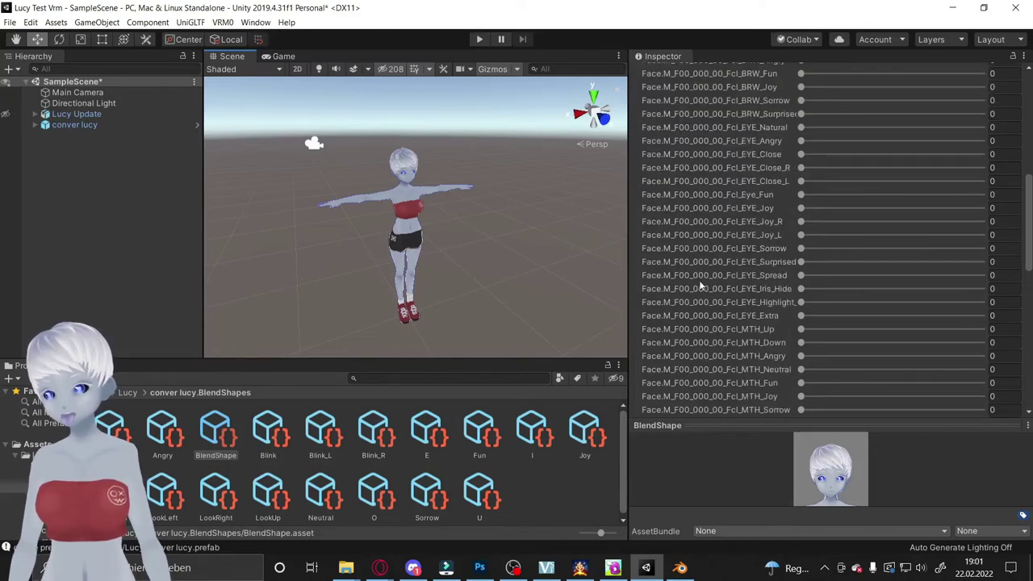
{"action": "scroll", "coordinate": [699, 280], "scroll_direction": "up", "scroll_amount": 10}
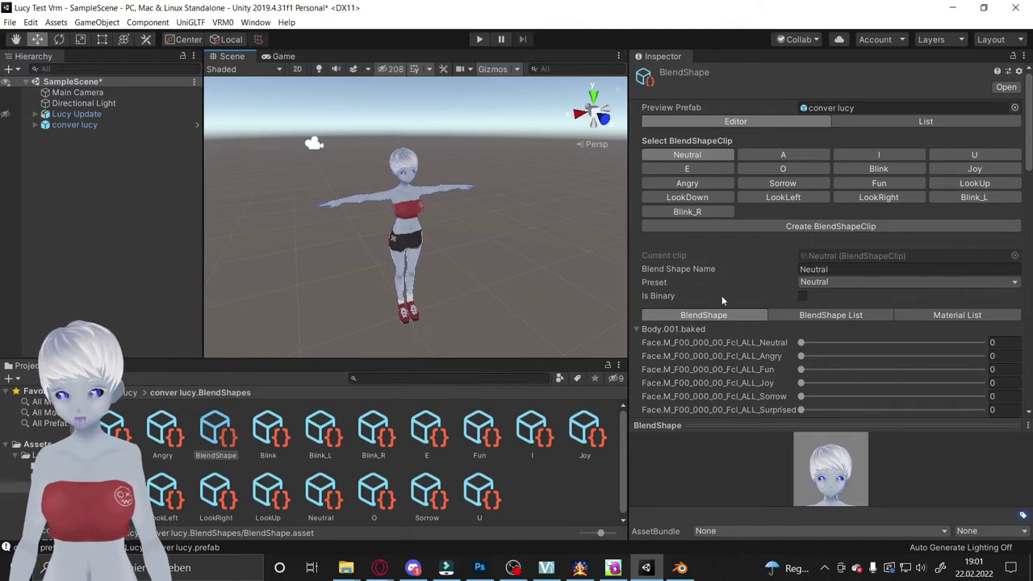
{"action": "left_click_drag", "start_coordinate": [800, 345], "coordinate": [1016, 345]}
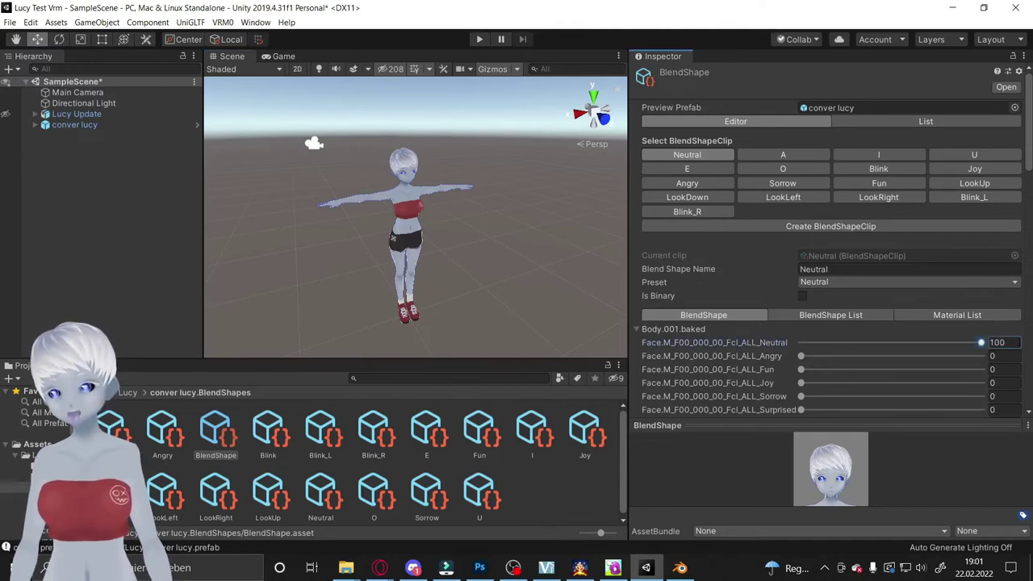
Step: In the A clip, set the Body.001.baked Fcl_MTH_A mouth shape to 100
{"action": "left_click", "coordinate": [783, 154]}
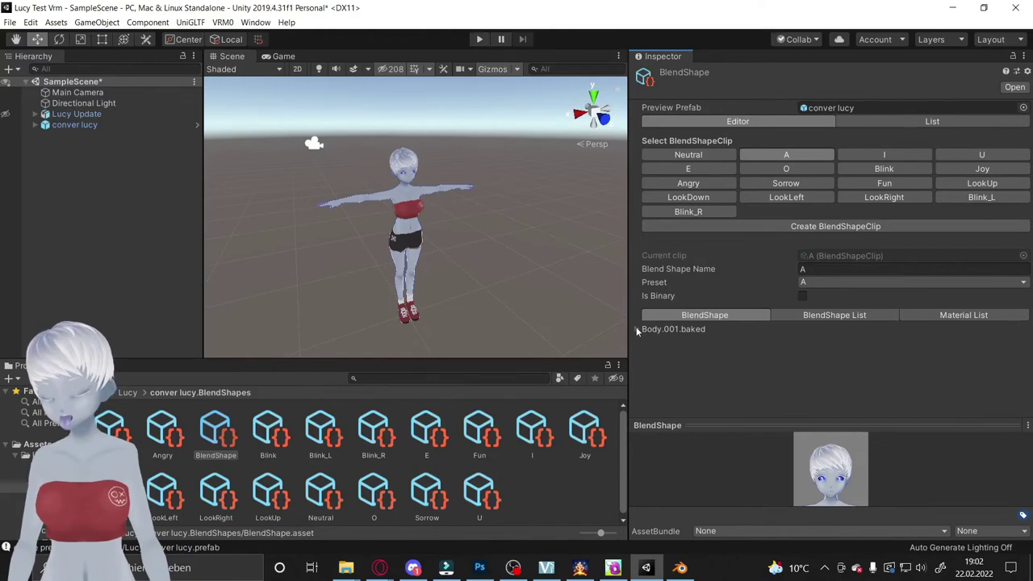
{"action": "left_click", "coordinate": [637, 329]}
{"action": "scroll", "coordinate": [766, 349], "scroll_direction": "down", "scroll_amount": 3}
{"action": "scroll", "coordinate": [766, 349], "scroll_direction": "down", "scroll_amount": 5}
{"action": "scroll", "coordinate": [762, 311], "scroll_direction": "down", "scroll_amount": 2}
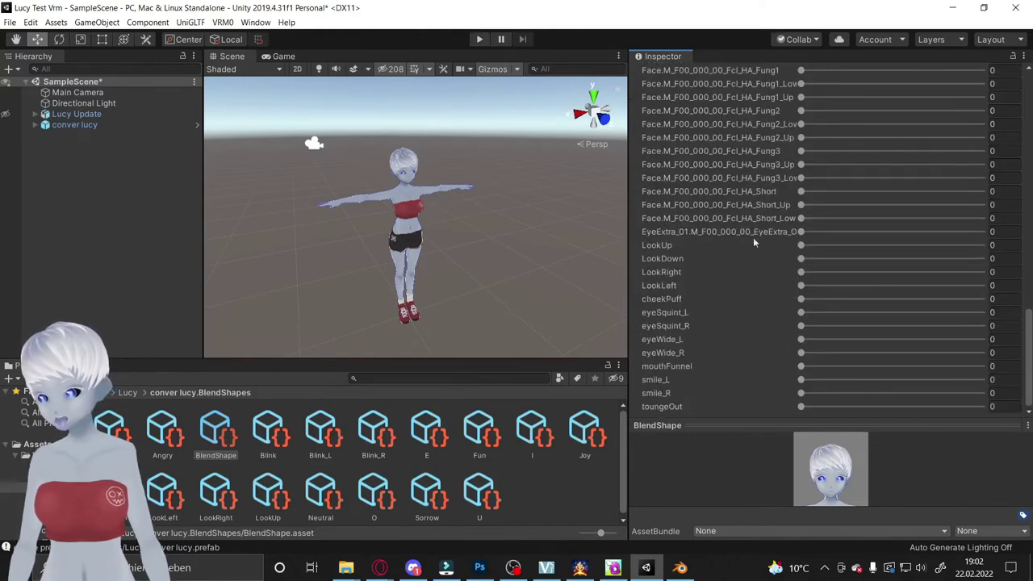
{"action": "scroll", "coordinate": [757, 233], "scroll_direction": "up", "scroll_amount": 3}
{"action": "scroll", "coordinate": [759, 221], "scroll_direction": "up", "scroll_amount": 3}
{"action": "mouse_move", "coordinate": [802, 232]}
{"action": "left_mouse_down"}
{"action": "mouse_move", "coordinate": [980, 232]}
{"action": "mouse_move", "coordinate": [944, 236]}
{"action": "left_mouse_up"}
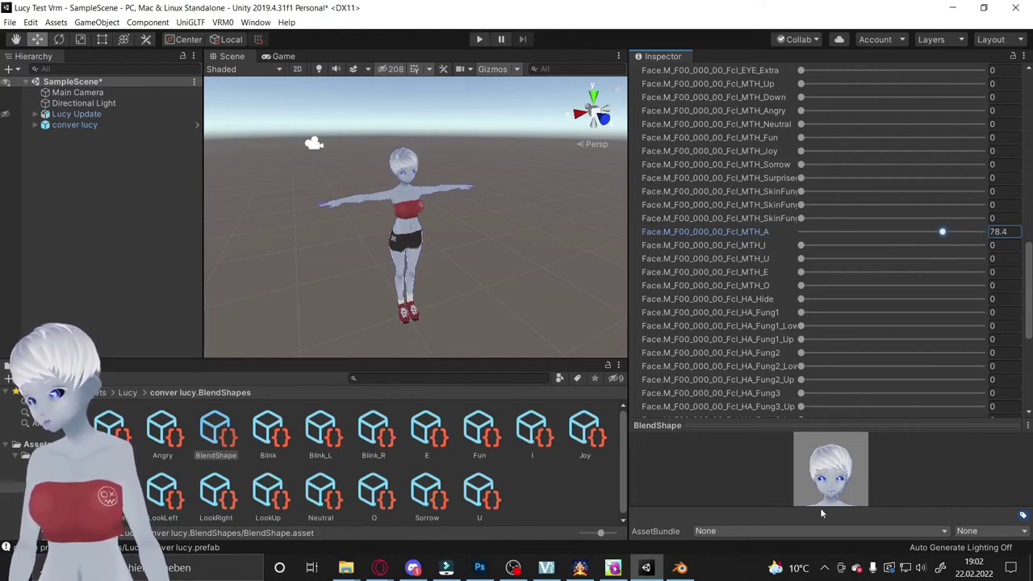
{"action": "left_click_drag", "start_coordinate": [942, 232], "coordinate": [982, 232]}
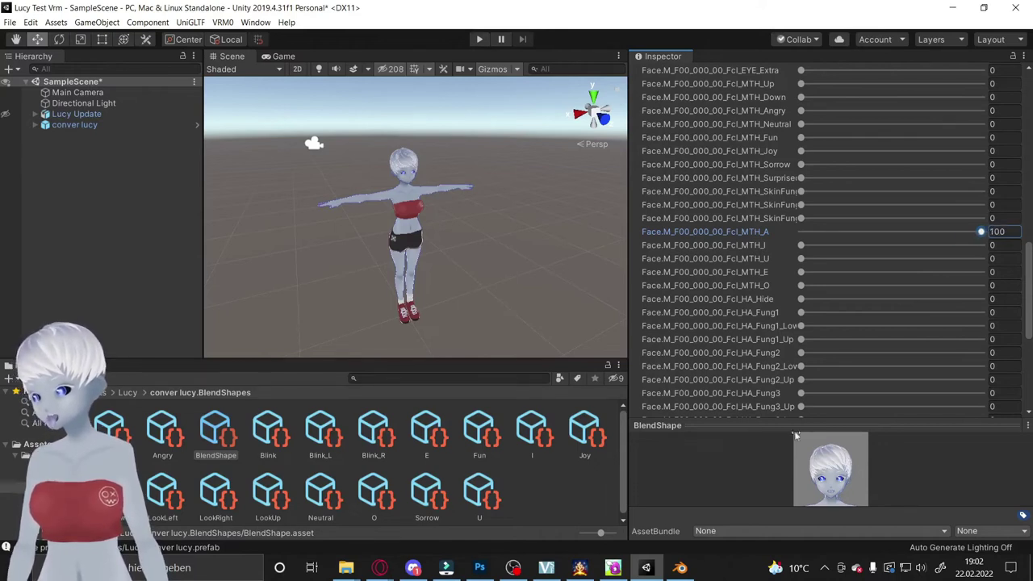
Step: In the I clip, set the Fcl_MTH_I mouth shape to 100
{"action": "scroll", "coordinate": [847, 349], "scroll_direction": "up", "scroll_amount": 10}
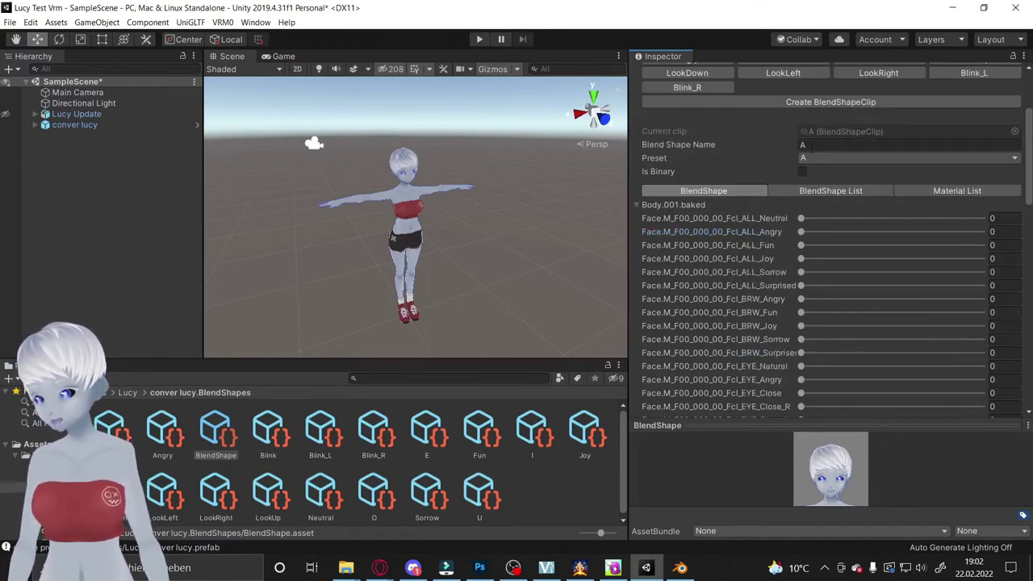
{"action": "scroll", "coordinate": [813, 148], "scroll_direction": "up", "scroll_amount": 3}
{"action": "left_click", "coordinate": [850, 154]}
{"action": "left_click", "coordinate": [636, 329]}
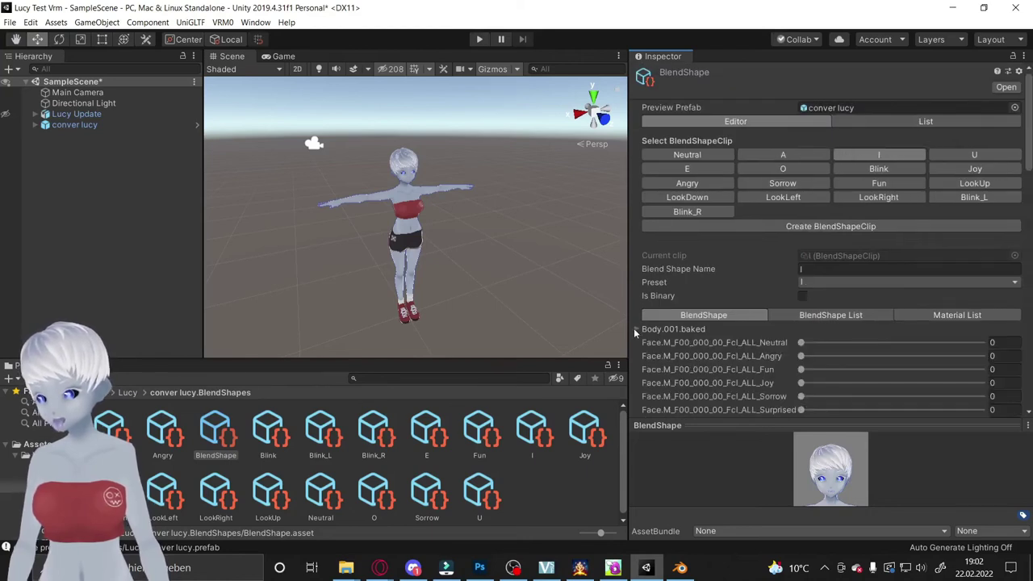
{"action": "scroll", "coordinate": [781, 271], "scroll_direction": "down", "scroll_amount": 8}
{"action": "scroll", "coordinate": [781, 270], "scroll_direction": "down", "scroll_amount": 3}
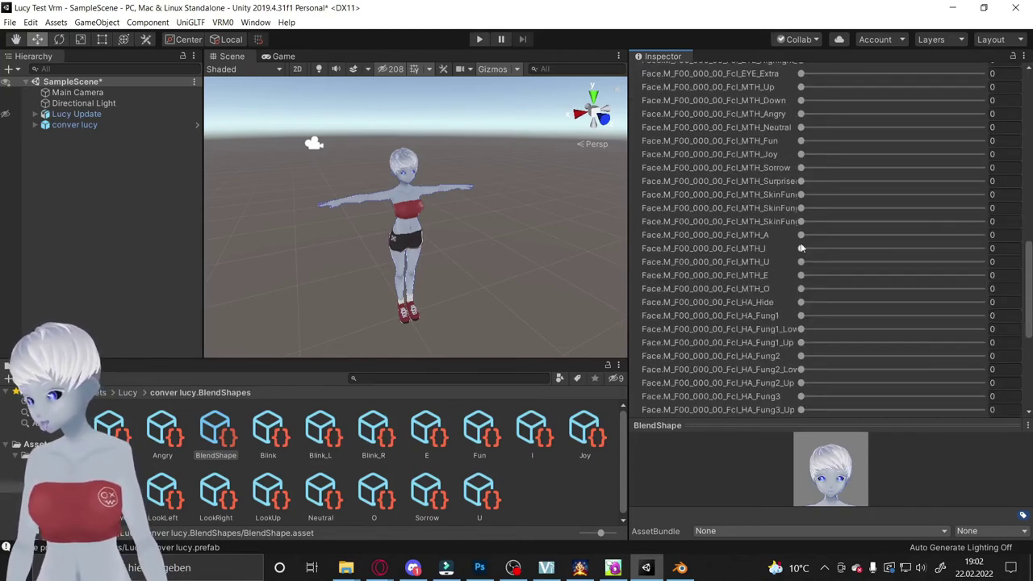
{"action": "left_click_drag", "start_coordinate": [802, 248], "coordinate": [991, 248]}
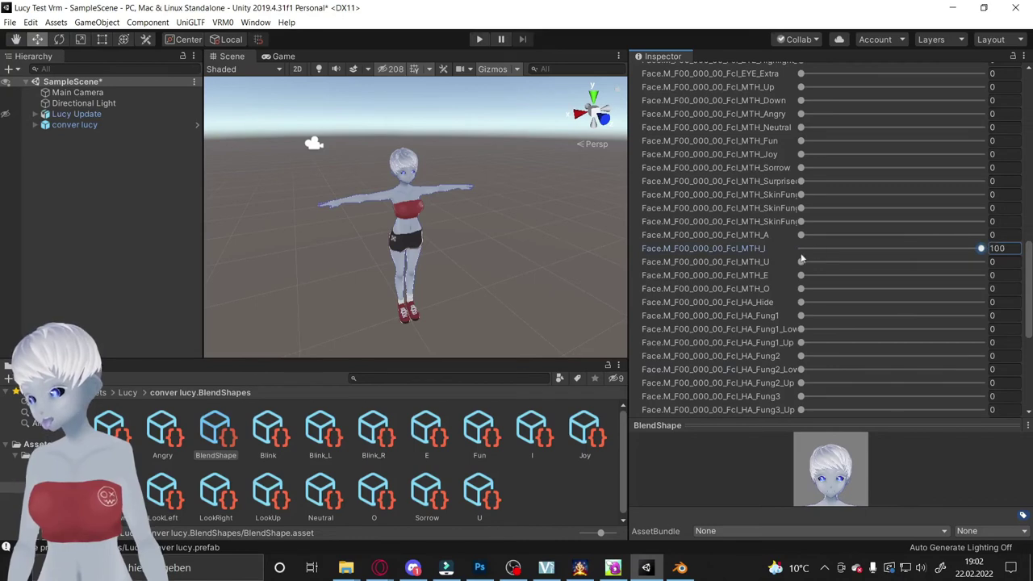
Step: Select the U clip and expand its Body.001.baked blend shape list
{"action": "scroll", "coordinate": [802, 259], "scroll_direction": "up", "scroll_amount": 10}
{"action": "left_click", "coordinate": [971, 154]}
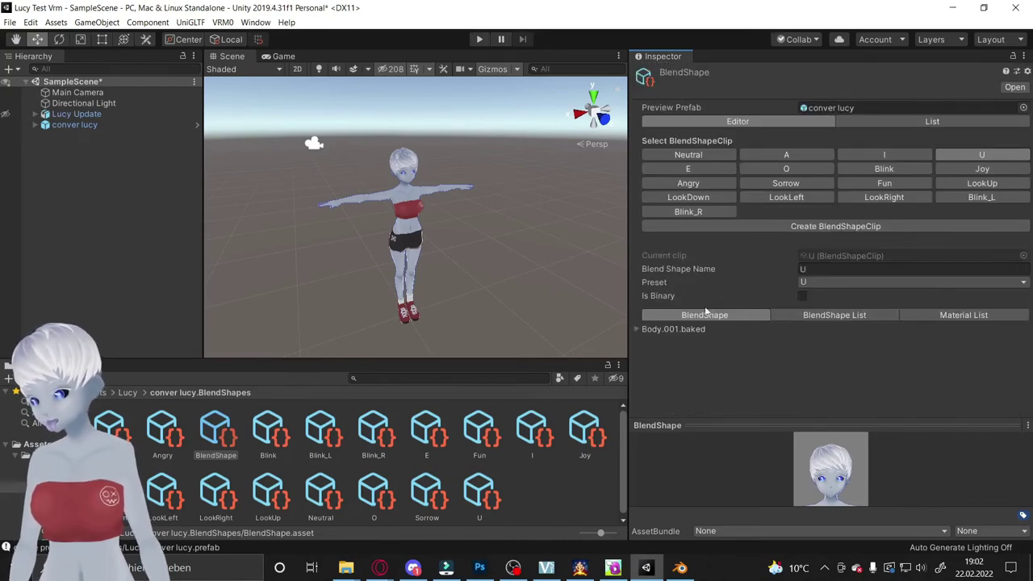
{"action": "left_click", "coordinate": [636, 330]}
{"action": "scroll", "coordinate": [775, 330], "scroll_direction": "down", "scroll_amount": 5}
{"action": "scroll", "coordinate": [776, 329], "scroll_direction": "down", "scroll_amount": 3}
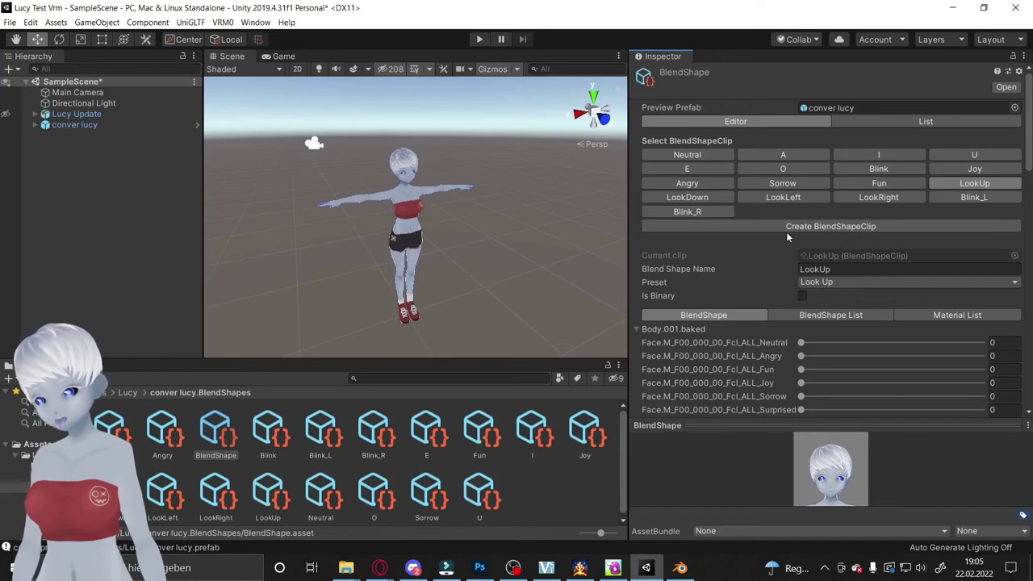
Step: Try the LookDown eye shape in the LookUp clip, then switch to the Blink_R clip
{"action": "scroll", "coordinate": [729, 326], "scroll_direction": "down", "scroll_amount": 10}
{"action": "scroll", "coordinate": [724, 335], "scroll_direction": "down", "scroll_amount": 10}
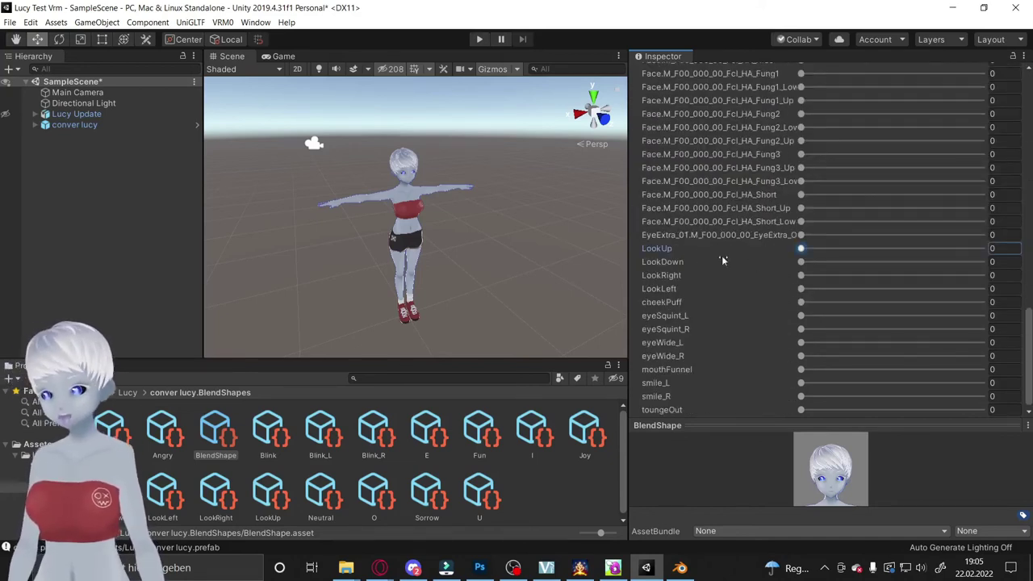
{"action": "mouse_move", "coordinate": [800, 262]}
{"action": "left_mouse_down"}
{"action": "mouse_move", "coordinate": [960, 259]}
{"action": "mouse_move", "coordinate": [800, 248]}
{"action": "left_mouse_up"}
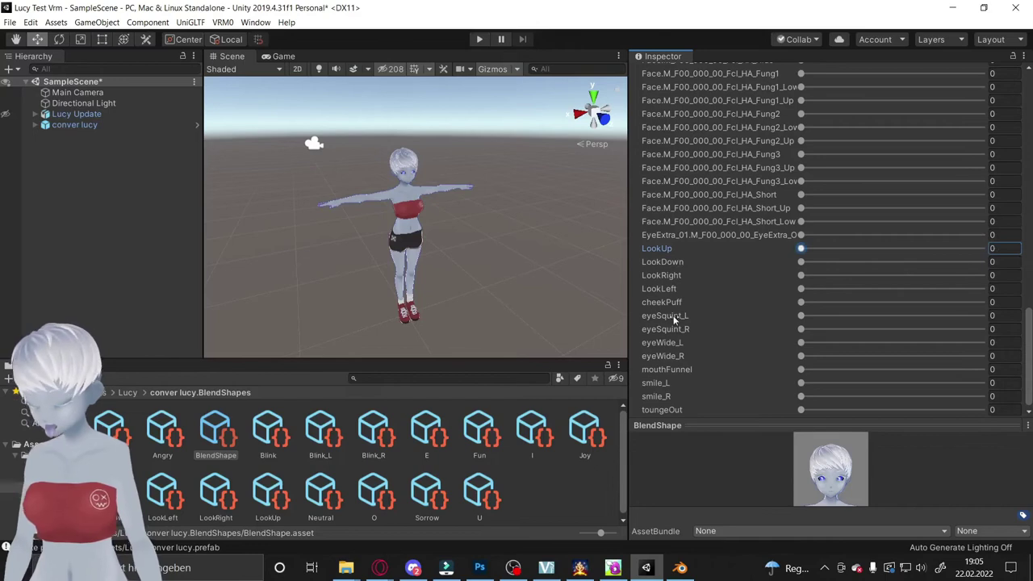
{"action": "scroll", "coordinate": [679, 301], "scroll_direction": "up", "scroll_amount": 5}
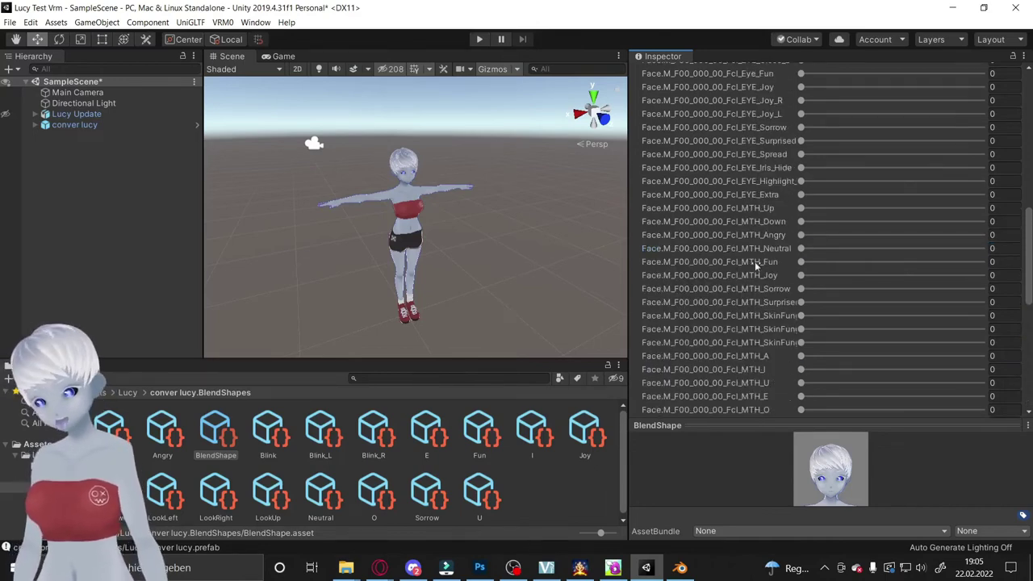
{"action": "scroll", "coordinate": [755, 261], "scroll_direction": "up", "scroll_amount": 10}
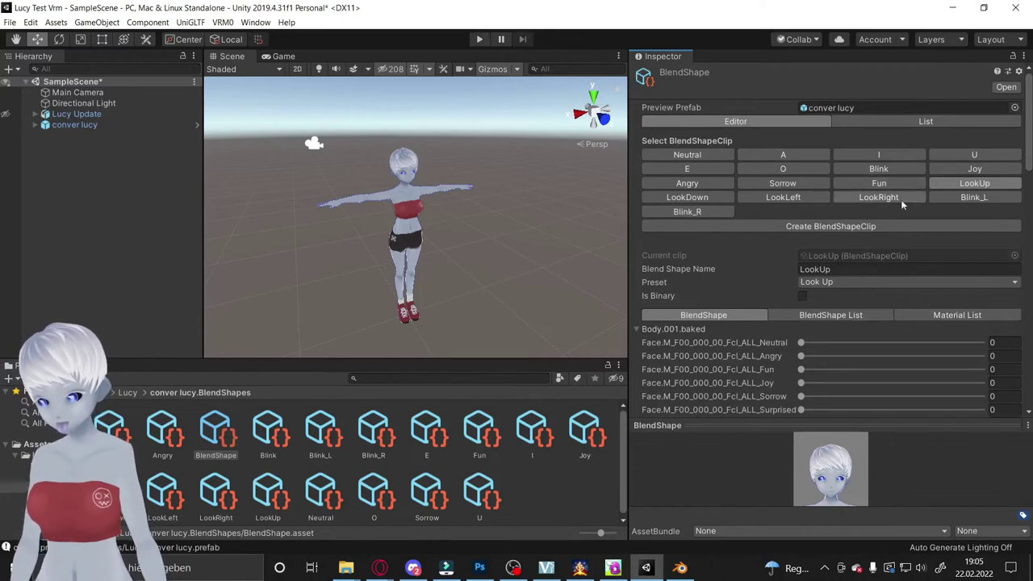
{"action": "left_click", "coordinate": [969, 198]}
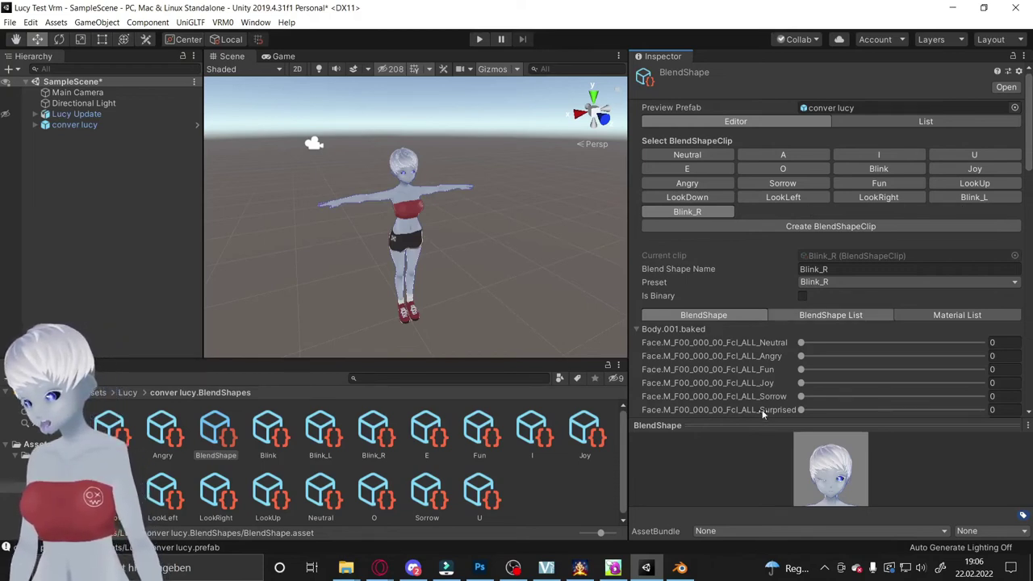
Step: Create a new BlendShape clip saved as 'surprised'
{"action": "left_click", "coordinate": [795, 227]}
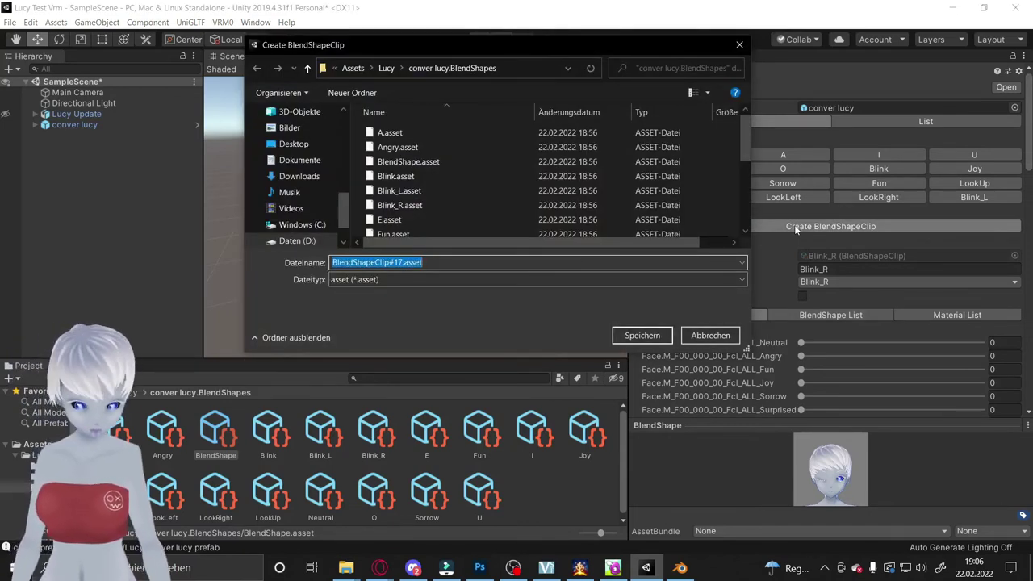
{"action": "type", "text": "surprid"}
{"action": "key", "text": "BackSpace"}
{"action": "type", "text": "sed"}
{"action": "key", "text": "Return"}
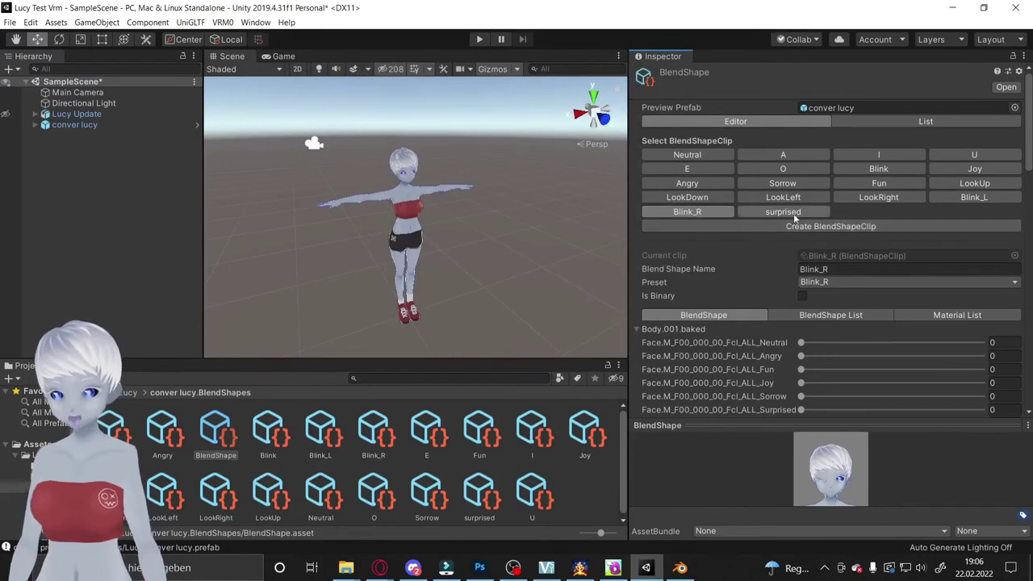
Step: Set the surprised clip's Fcl_ALL_Surprised shape to 100
{"action": "left_click", "coordinate": [794, 213]}
{"action": "left_click", "coordinate": [644, 332]}
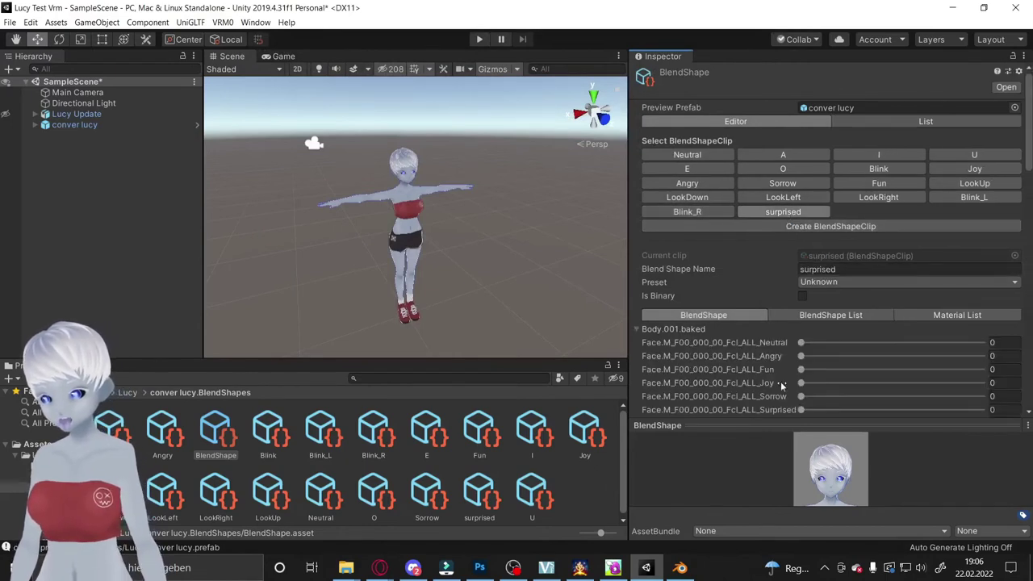
{"action": "left_click_drag", "start_coordinate": [927, 410], "coordinate": [982, 410]}
{"action": "scroll", "coordinate": [808, 266], "scroll_direction": "down", "scroll_amount": 5}
{"action": "scroll", "coordinate": [928, 306], "scroll_direction": "up", "scroll_amount": 5}
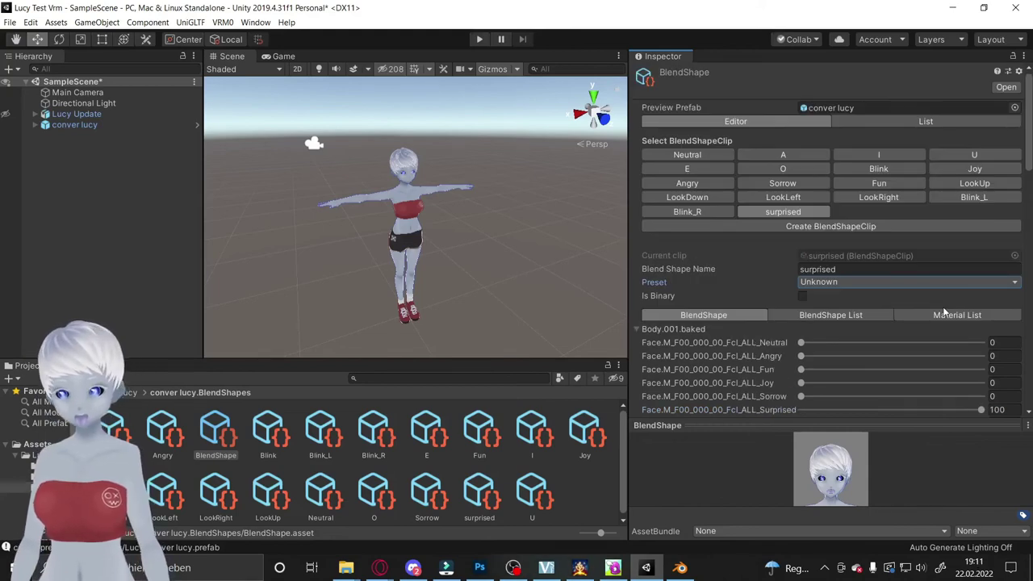
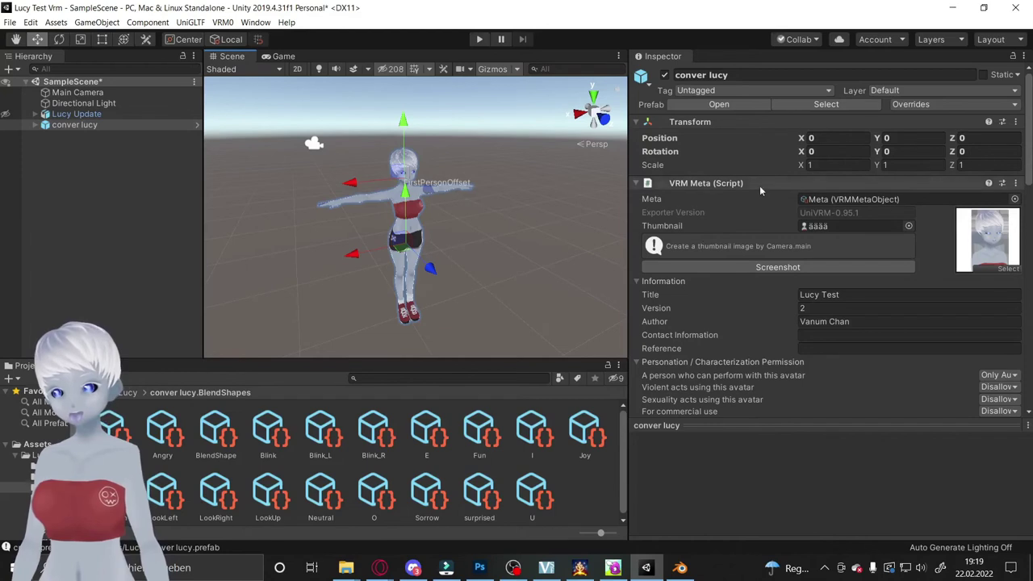
Step: Set the Main Camera as VRM Look At Head's Target
{"action": "scroll", "coordinate": [805, 146], "scroll_direction": "down", "scroll_amount": 3}
{"action": "scroll", "coordinate": [805, 149], "scroll_direction": "down", "scroll_amount": 2}
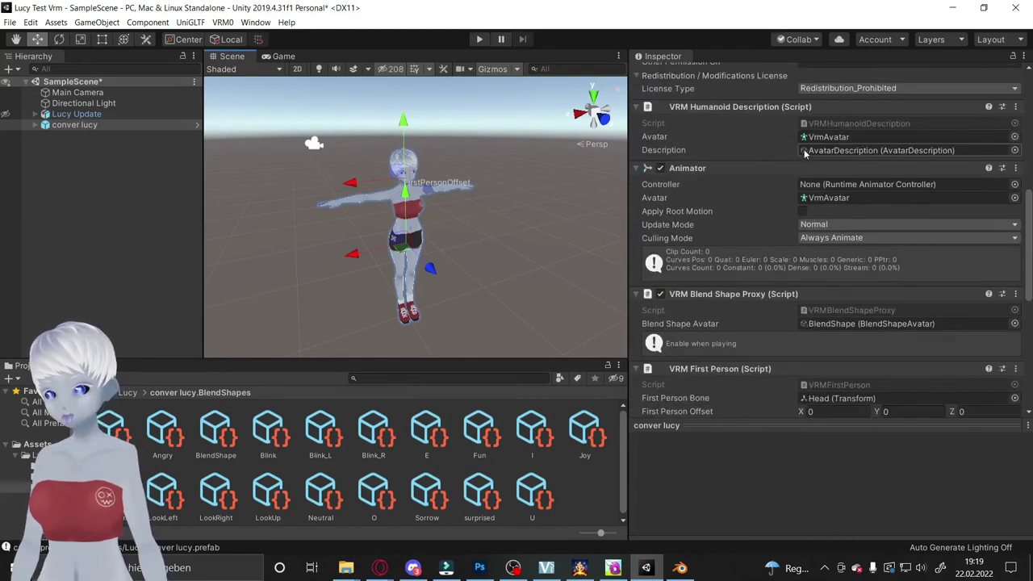
{"action": "scroll", "coordinate": [805, 153], "scroll_direction": "down", "scroll_amount": 3}
{"action": "scroll", "coordinate": [804, 154], "scroll_direction": "down", "scroll_amount": 3}
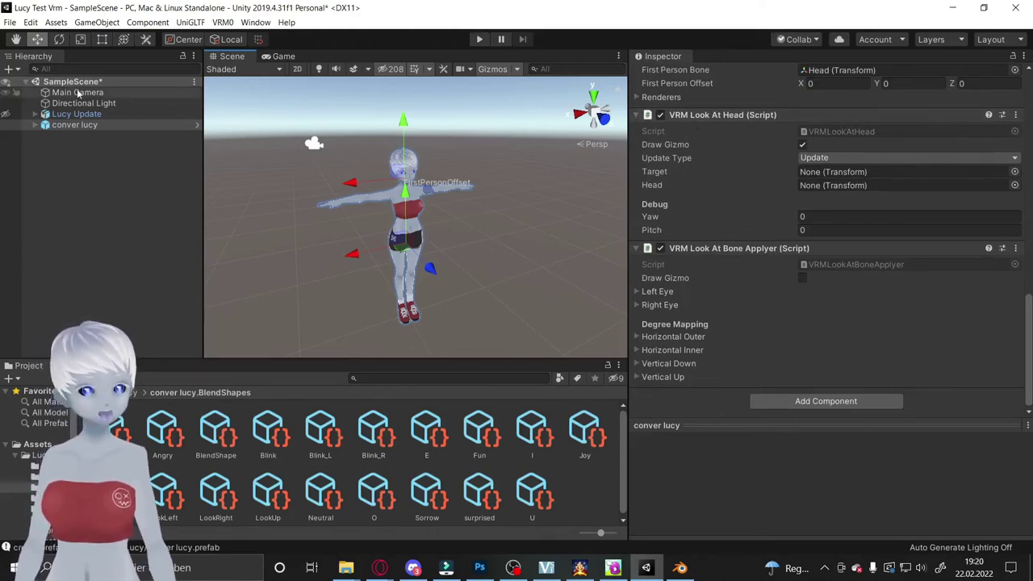
{"action": "left_click_drag", "start_coordinate": [78, 93], "coordinate": [817, 171]}
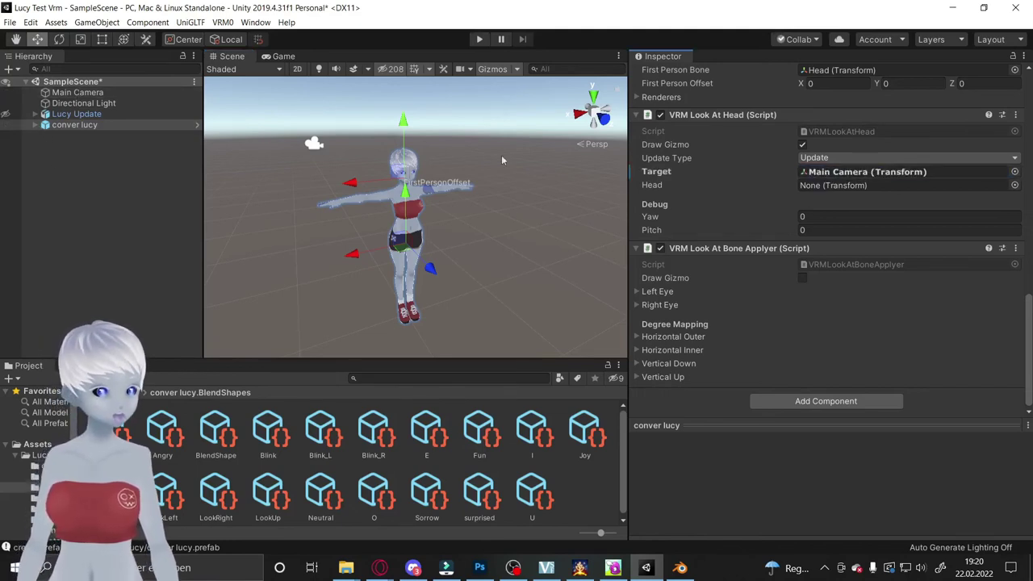
Step: Expand conver lucy's bones through Armature, Master, Hips, Spine and Chest down to Neck
{"action": "left_click", "coordinate": [74, 125]}
{"action": "left_click", "coordinate": [35, 125]}
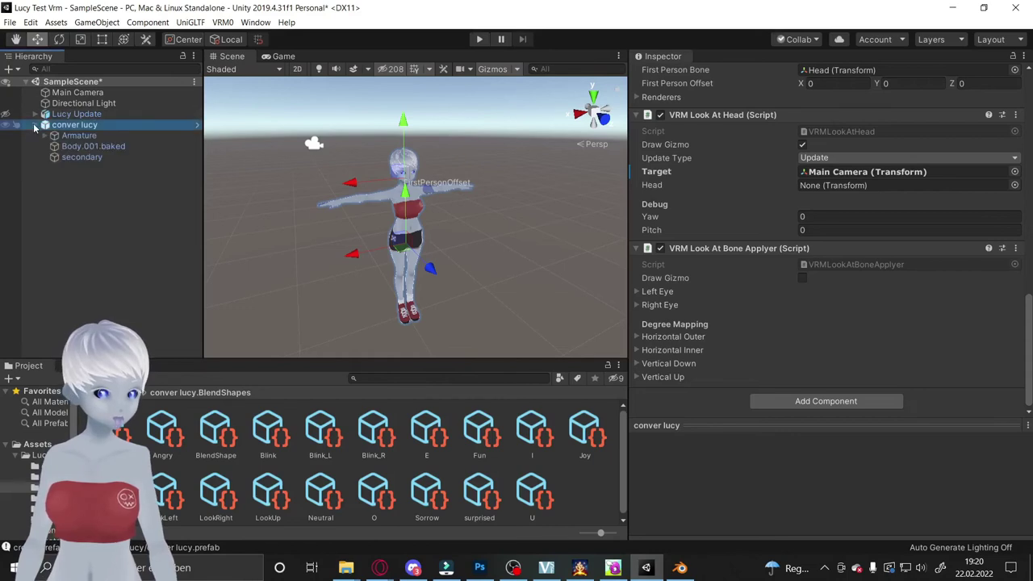
{"action": "left_click", "coordinate": [44, 136]}
{"action": "left_click", "coordinate": [54, 146]}
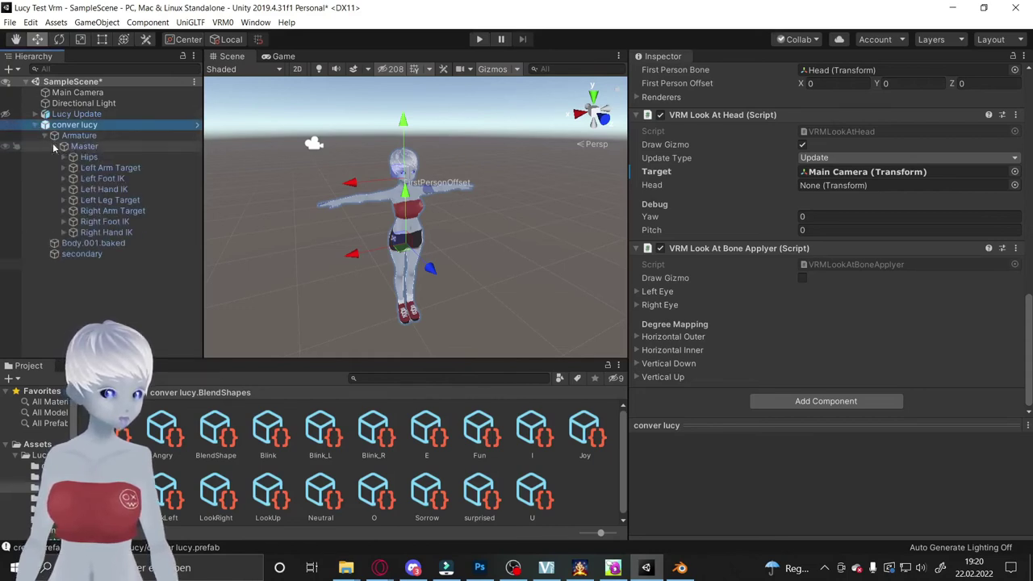
{"action": "left_click", "coordinate": [63, 157]}
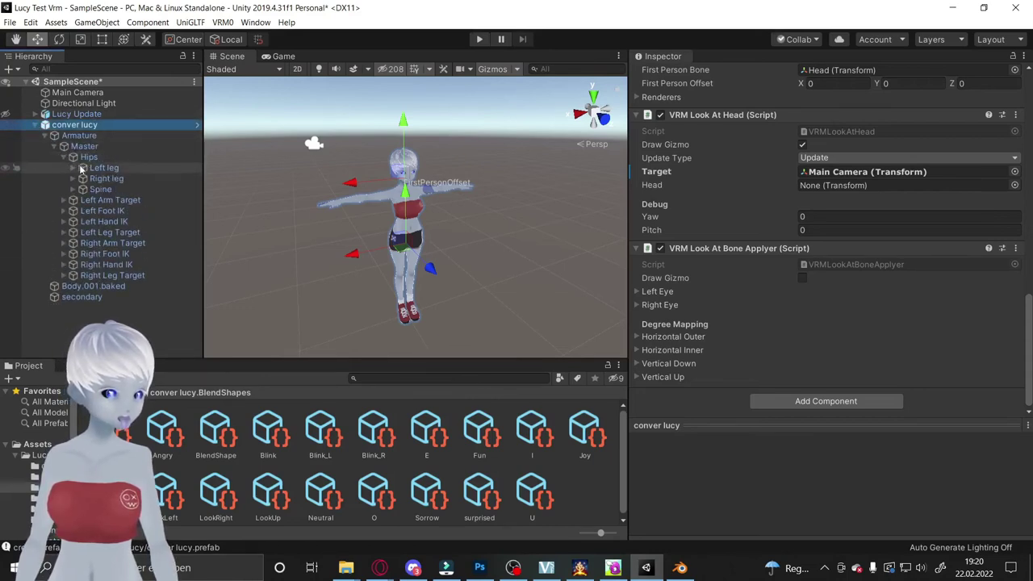
{"action": "left_click", "coordinate": [74, 189]}
{"action": "left_click", "coordinate": [83, 200]}
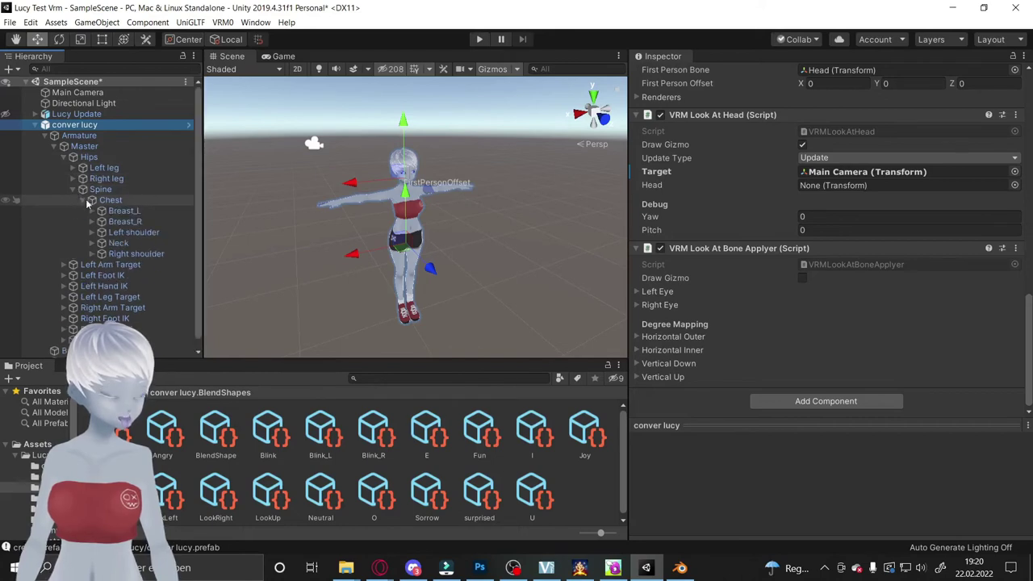
{"action": "left_click", "coordinate": [92, 243]}
Step: Set the Head bone as the look-at Head and move the Main Camera forward along Z
{"action": "left_click_drag", "start_coordinate": [128, 254], "coordinate": [830, 187]}
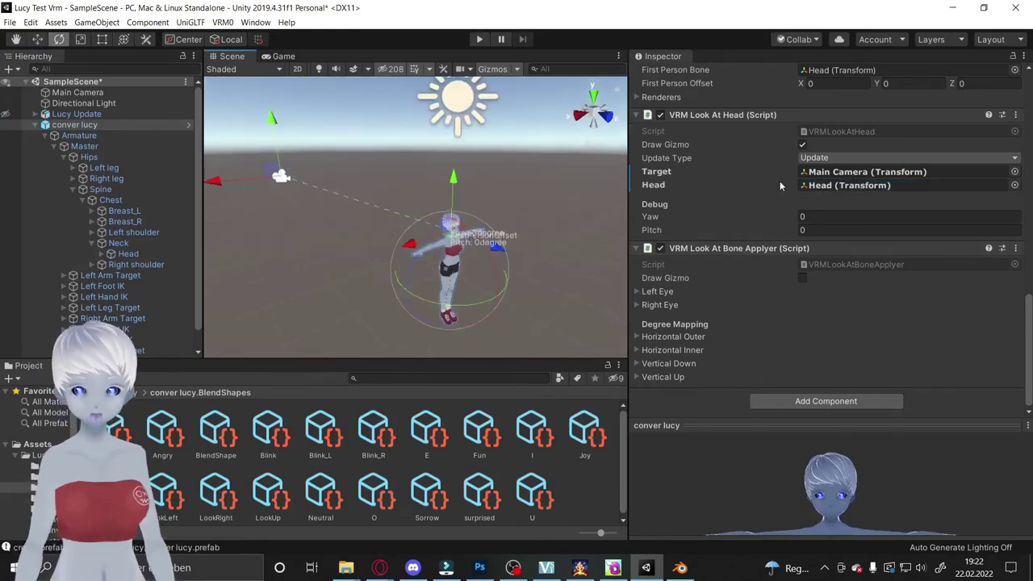
{"action": "middle_click_drag", "start_coordinate": [237, 153], "coordinate": [452, 209]}
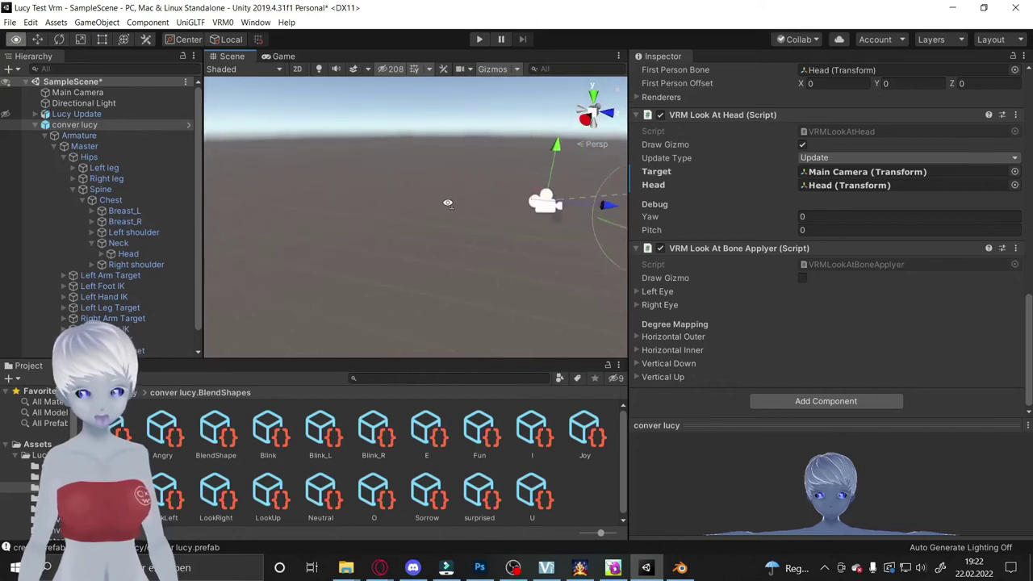
{"action": "mouse_move", "coordinate": [451, 209]}
{"action": "left_mouse_down"}
{"action": "mouse_move", "coordinate": [541, 214]}
{"action": "mouse_move", "coordinate": [423, 228]}
{"action": "left_mouse_up"}
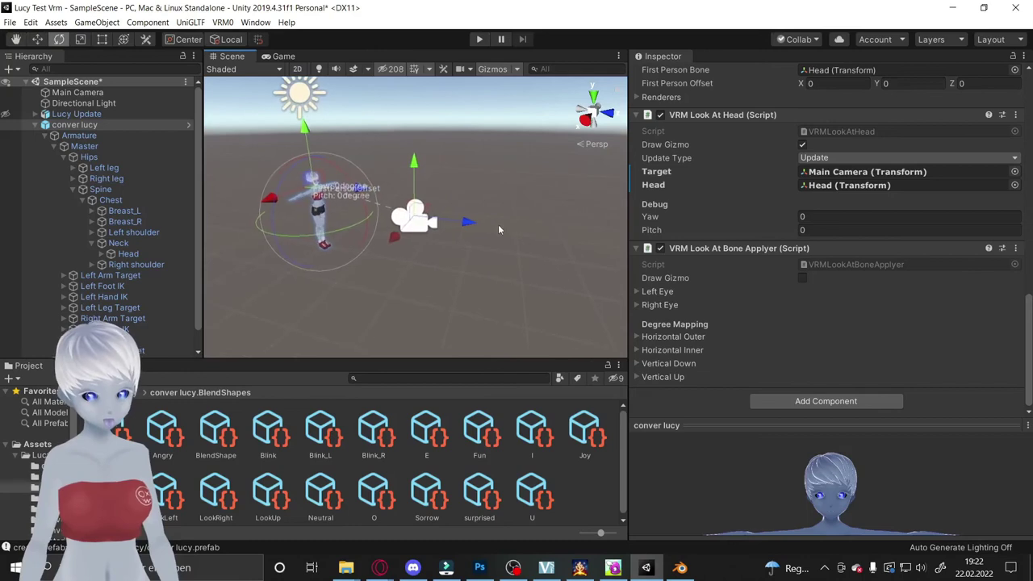
Step: Rotate the Main Camera about 180° on Y to face the avatar and start play mode
{"action": "left_click", "coordinate": [417, 231]}
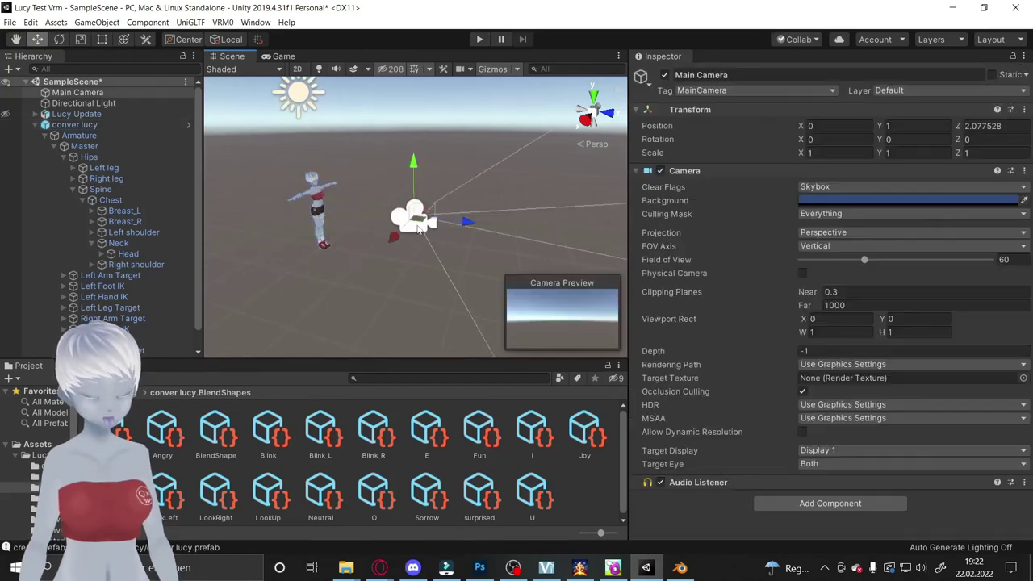
{"action": "left_click_drag", "start_coordinate": [415, 233], "coordinate": [829, 171]}
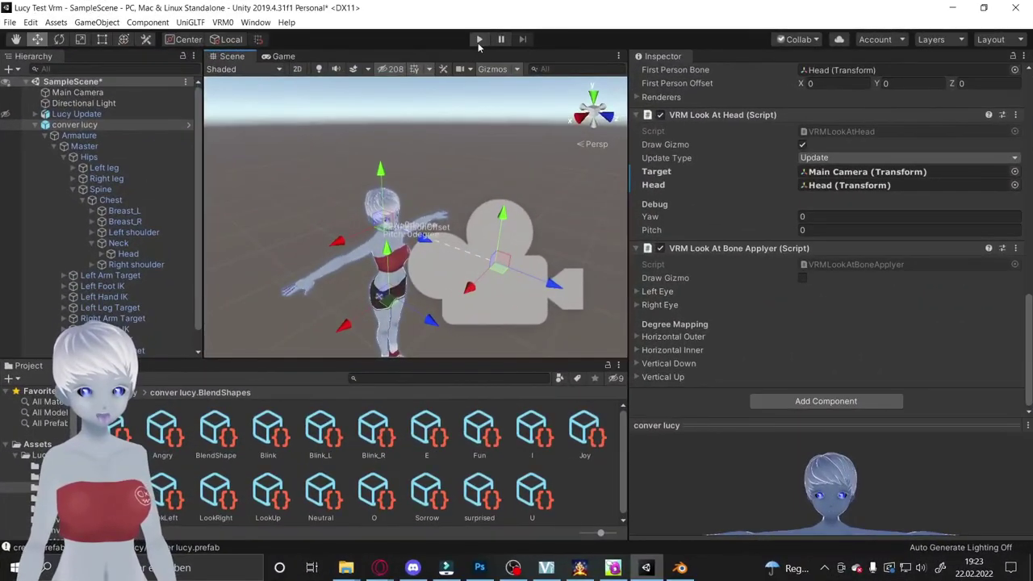
{"action": "left_click", "coordinate": [479, 40]}
Step: Compare the Game and Scene views and orbit around the playing avatar to inspect its look-at
{"action": "left_click", "coordinate": [232, 58]}
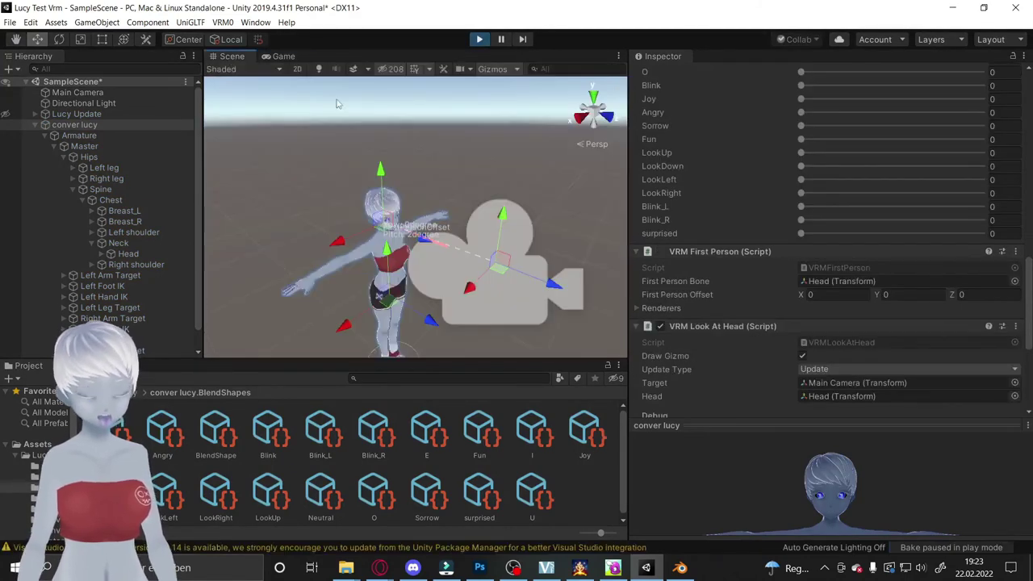
{"action": "left_click", "coordinate": [281, 59]}
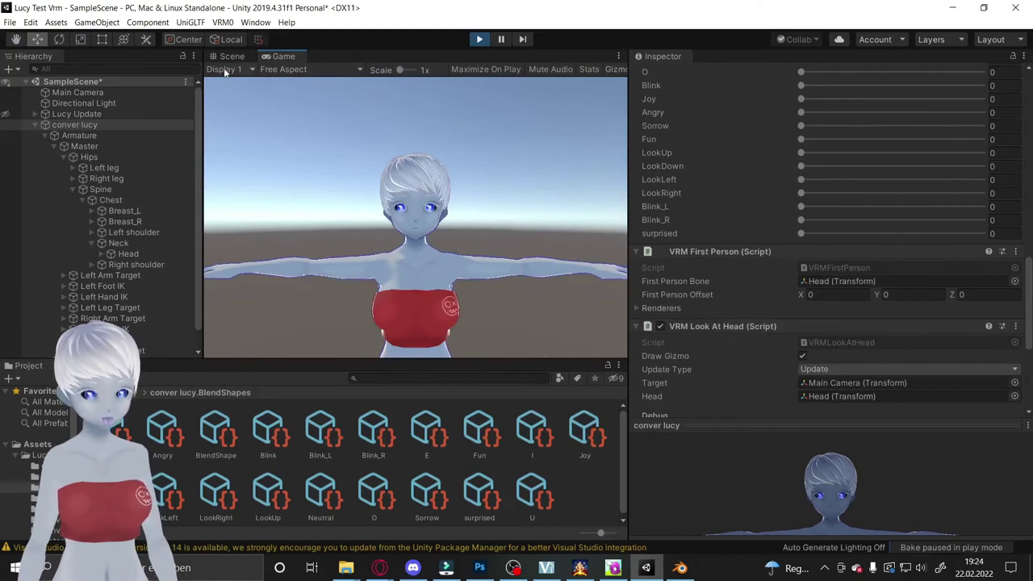
{"action": "left_click", "coordinate": [230, 56]}
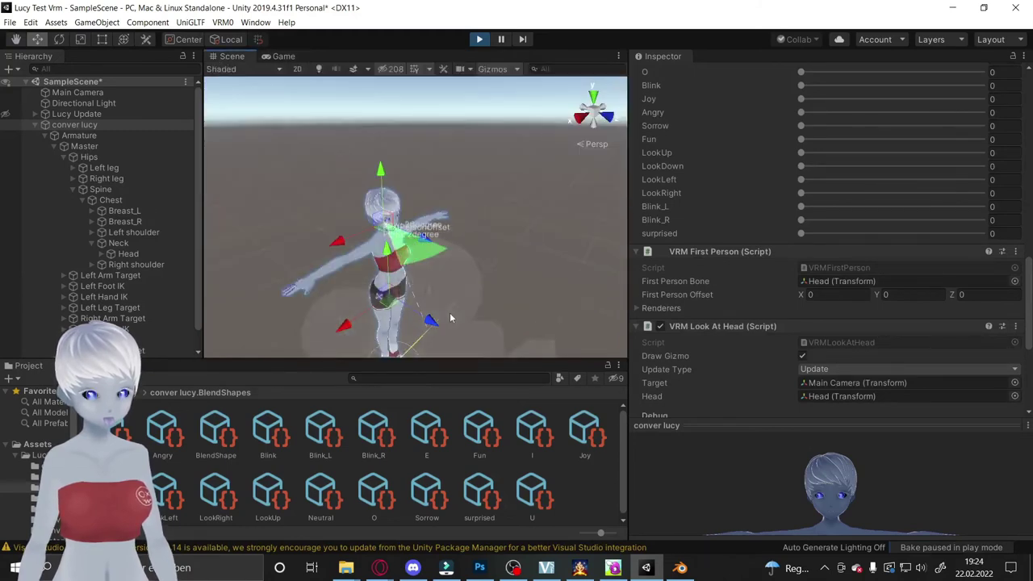
{"action": "left_click_drag", "start_coordinate": [476, 285], "coordinate": [472, 323], "text": "alt"}
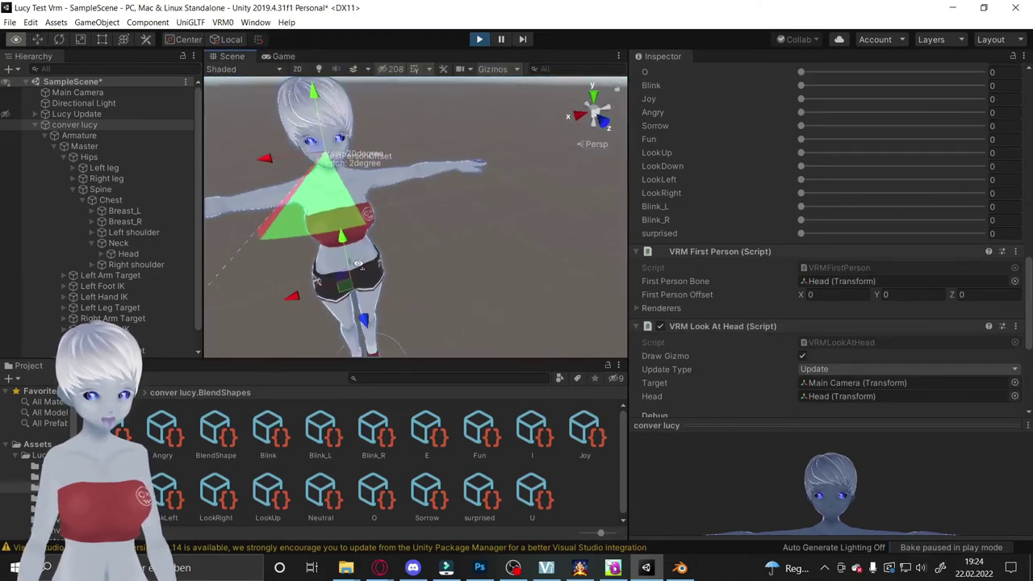
{"action": "mouse_move", "coordinate": [309, 273]}
{"action": "left_mouse_down", "text": "alt"}
{"action": "mouse_move", "coordinate": [471, 252]}
{"action": "mouse_move", "coordinate": [359, 272]}
{"action": "mouse_move", "coordinate": [164, 280]}
{"action": "mouse_move", "coordinate": [485, 267]}
{"action": "mouse_move", "coordinate": [254, 282]}
{"action": "left_mouse_up", "text": "alt"}
{"action": "scroll", "coordinate": [637, 322], "scroll_direction": "down", "scroll_amount": 5}
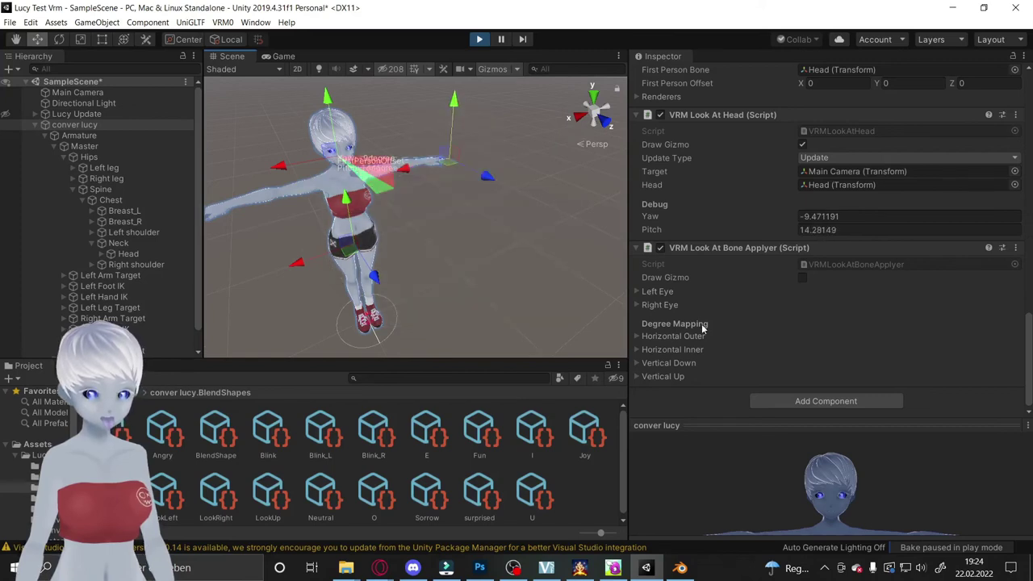
Step: Expand the Horizontal Outer, Horizontal Inner, Vertical Down and Vertical Up degree mappings
{"action": "left_click", "coordinate": [638, 336]}
{"action": "scroll", "coordinate": [640, 364], "scroll_direction": "down", "scroll_amount": 1}
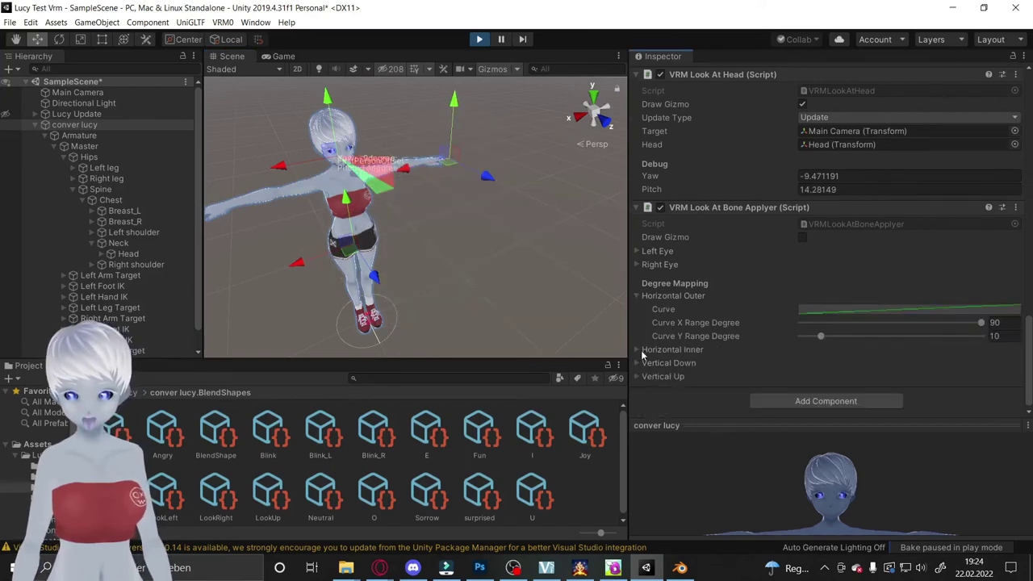
{"action": "left_click", "coordinate": [638, 350]}
{"action": "left_click", "coordinate": [637, 404]}
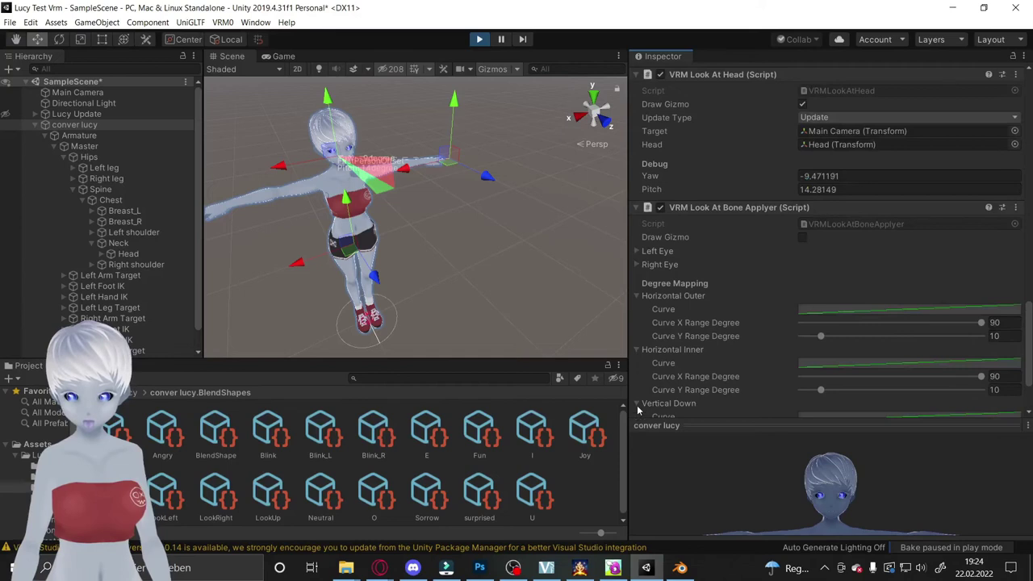
{"action": "scroll", "coordinate": [637, 411], "scroll_direction": "down", "scroll_amount": 2}
{"action": "left_click", "coordinate": [637, 376]}
{"action": "mouse_move", "coordinate": [530, 291]}
{"action": "left_mouse_down", "text": "alt"}
{"action": "mouse_move", "coordinate": [580, 271]}
{"action": "mouse_move", "coordinate": [491, 222]}
{"action": "mouse_move", "coordinate": [512, 229]}
{"action": "mouse_move", "coordinate": [522, 85]}
{"action": "left_mouse_up", "text": "alt"}
{"action": "scroll", "coordinate": [491, 223], "scroll_direction": "up", "scroll_amount": 3}
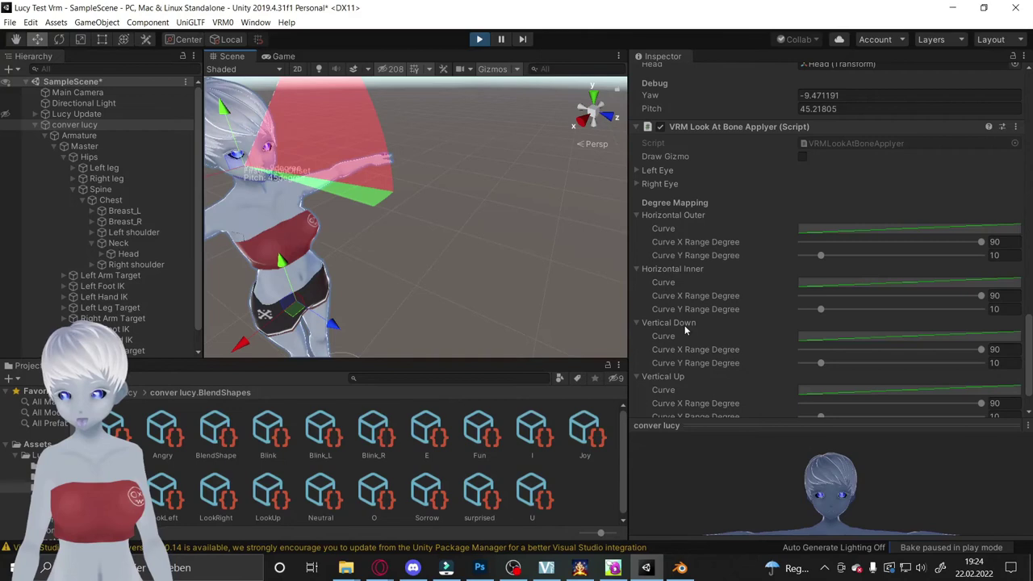
{"action": "scroll", "coordinate": [703, 386], "scroll_direction": "down", "scroll_amount": 3}
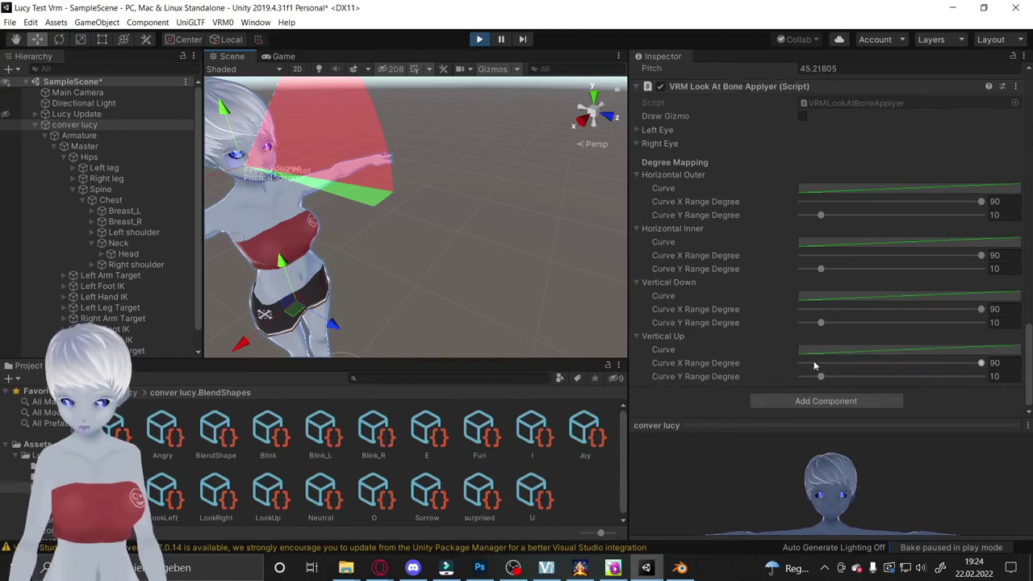
Step: Try the Vertical Up Y range slider and Horizontal Inner curve editor, then stop play mode
{"action": "mouse_move", "coordinate": [820, 377]}
{"action": "left_mouse_down"}
{"action": "mouse_move", "coordinate": [905, 378]}
{"action": "mouse_move", "coordinate": [845, 379]}
{"action": "left_mouse_up"}
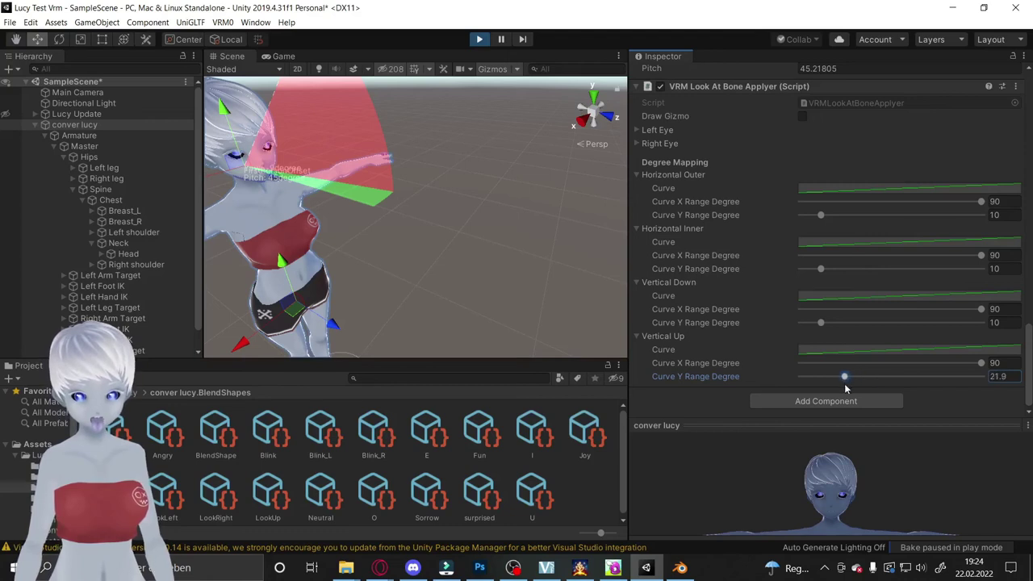
{"action": "left_click", "coordinate": [999, 376]}
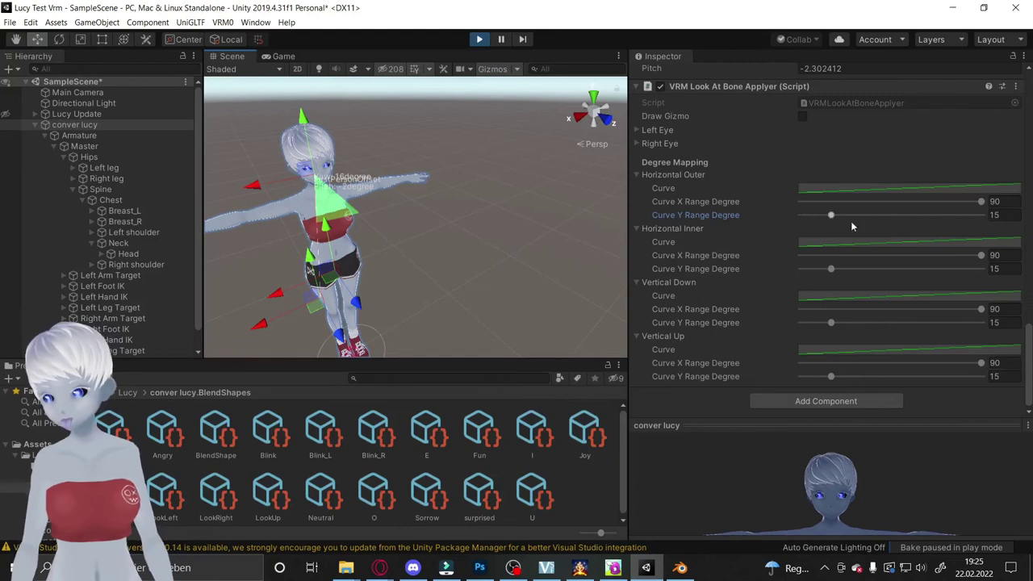
{"action": "left_click", "coordinate": [854, 243]}
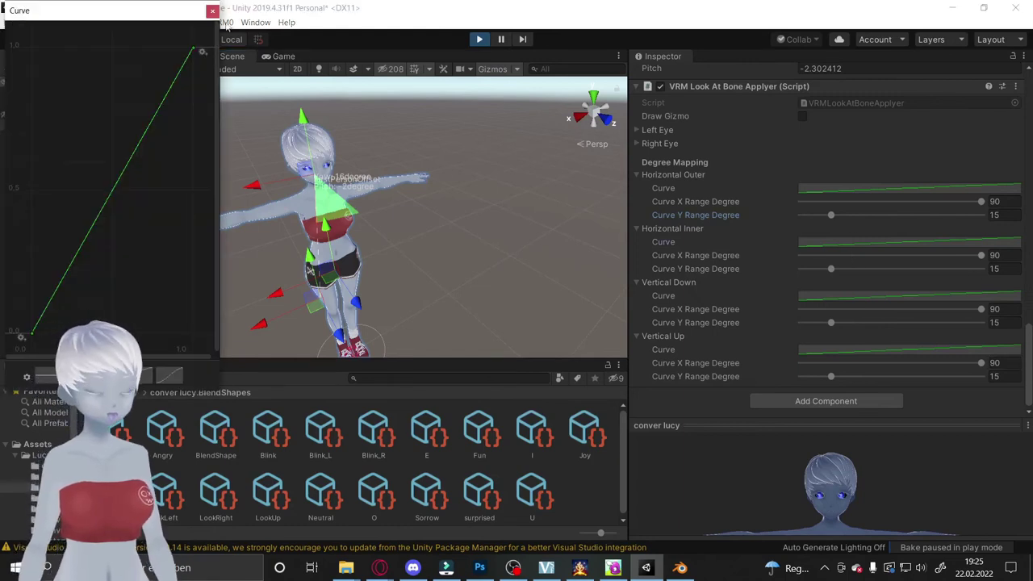
{"action": "left_click", "coordinate": [212, 11]}
{"action": "left_click", "coordinate": [479, 40]}
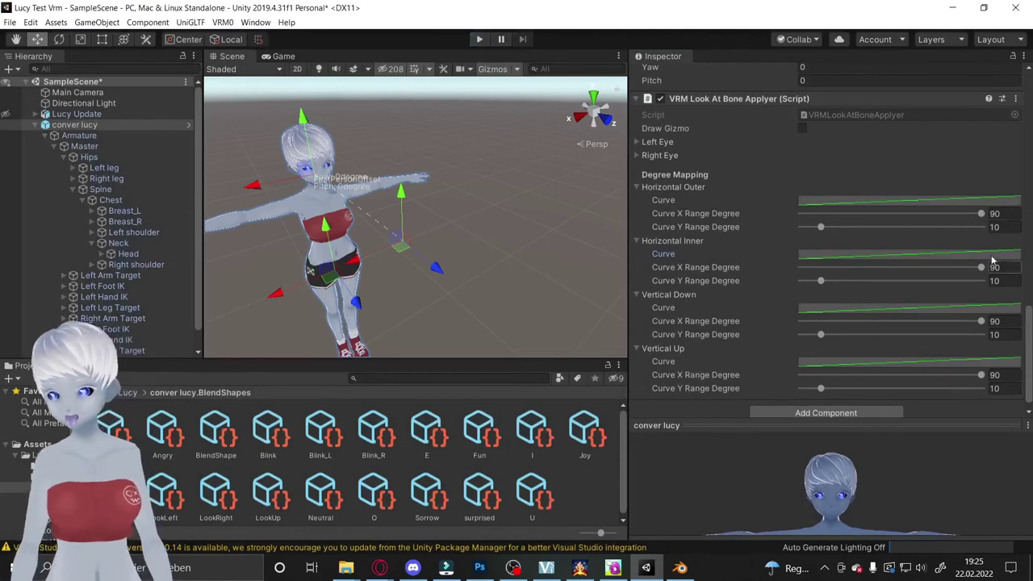
Step: Set Horizontal Outer and Horizontal Inner Curve Y Range Degree to 15
{"action": "type", "text": "15"}
{"action": "key", "text": "Return"}
{"action": "left_click", "coordinate": [996, 281]}
{"action": "type", "text": "15"}
{"action": "key", "text": "Return"}
Step: Set Vertical Down and Vertical Up Curve Y Range Degree to 15
{"action": "left_click", "coordinate": [995, 334]}
{"action": "type", "text": "5"}
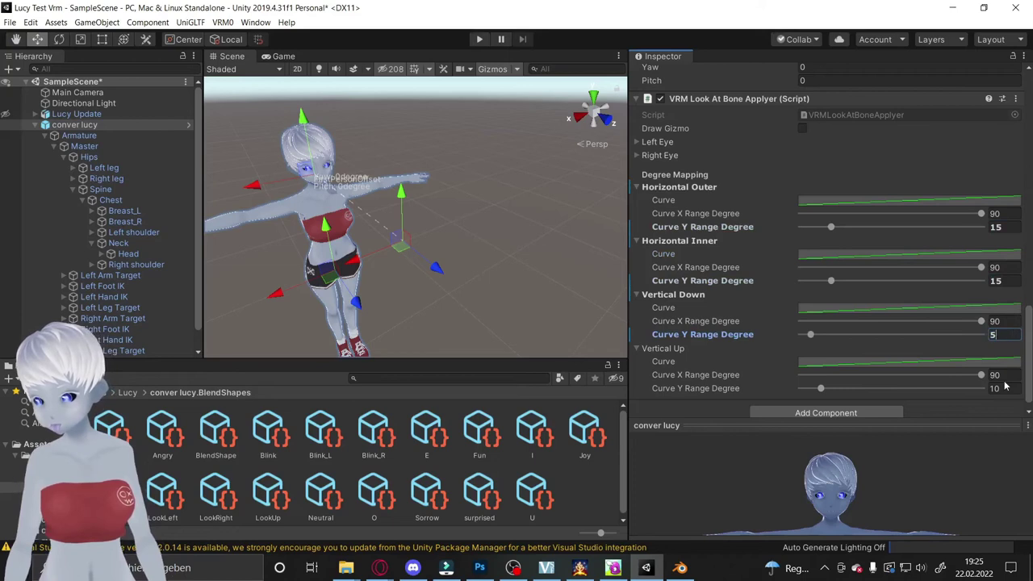
{"action": "key", "text": "BackSpace"}
{"action": "type", "text": "15"}
{"action": "left_click", "coordinate": [995, 388]}
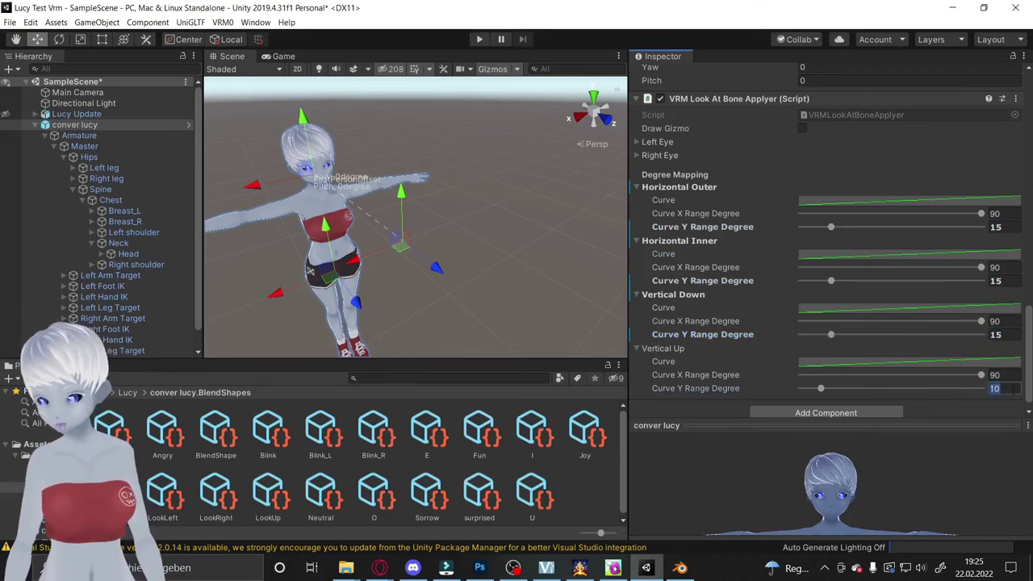
{"action": "type", "text": "15"}
{"action": "key", "text": "Return"}
{"action": "scroll", "coordinate": [500, 275], "scroll_direction": "down", "scroll_amount": 3}
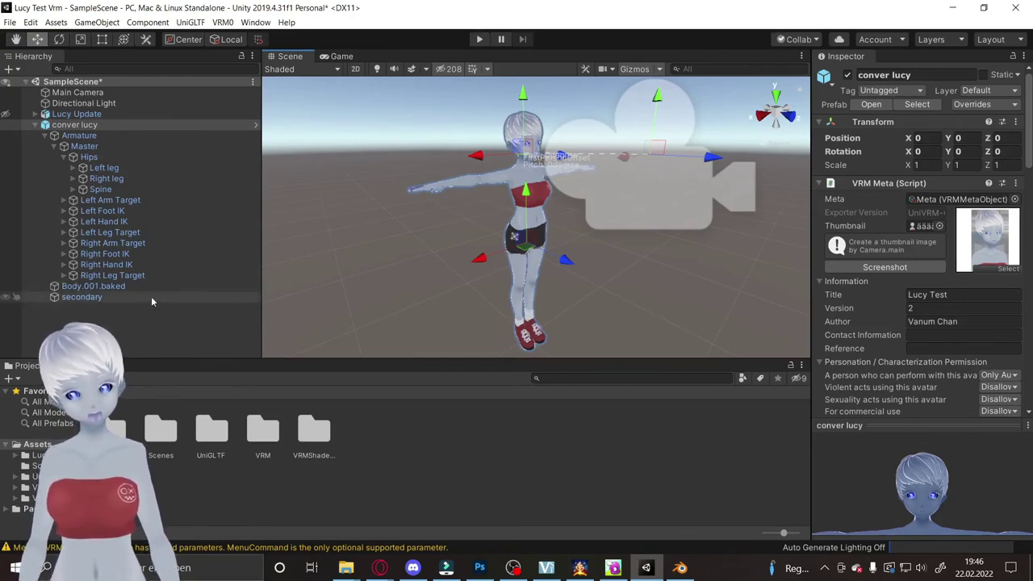
Step: Select secondary, widen the Inspector, and add a second VRM Spring Bone component
{"action": "left_click", "coordinate": [83, 298]}
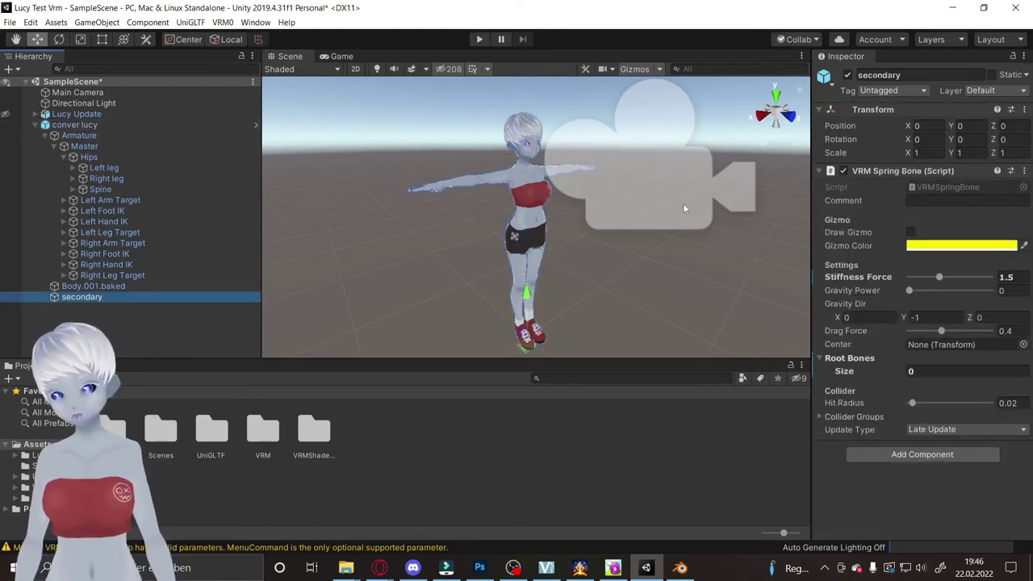
{"action": "left_click_drag", "start_coordinate": [811, 208], "coordinate": [681, 208]}
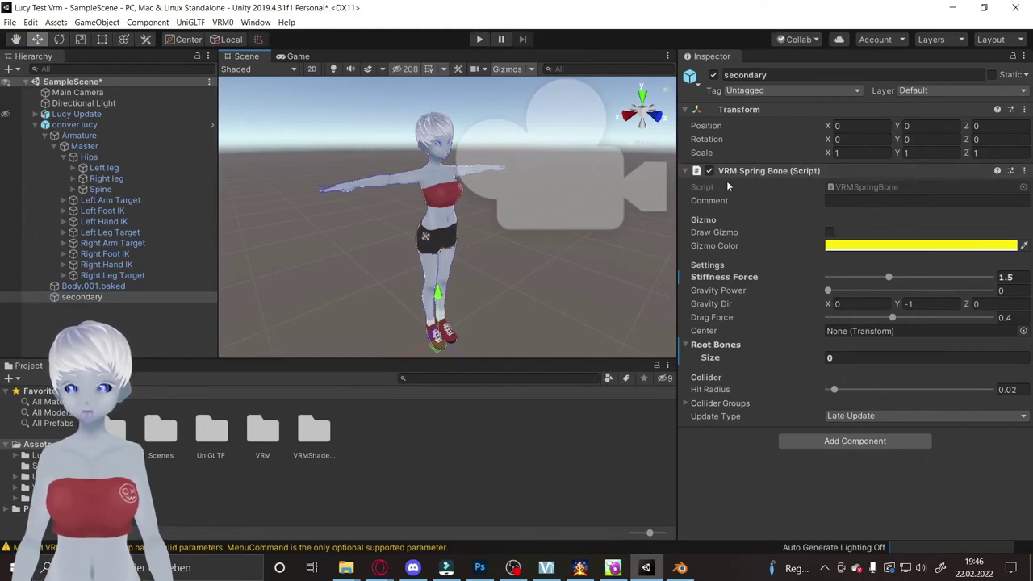
{"action": "left_click", "coordinate": [881, 444]}
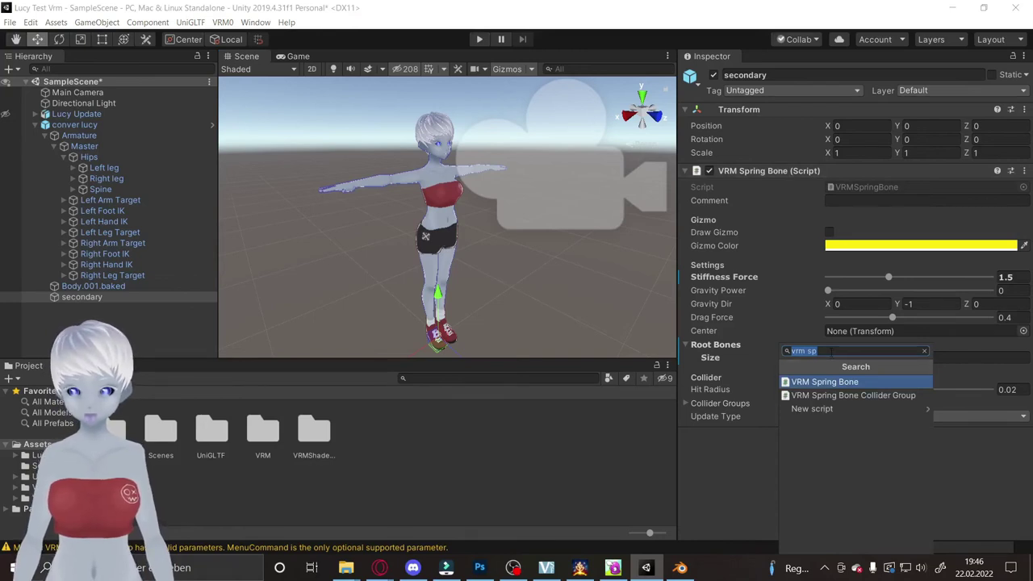
{"action": "key", "text": "BackSpace"}
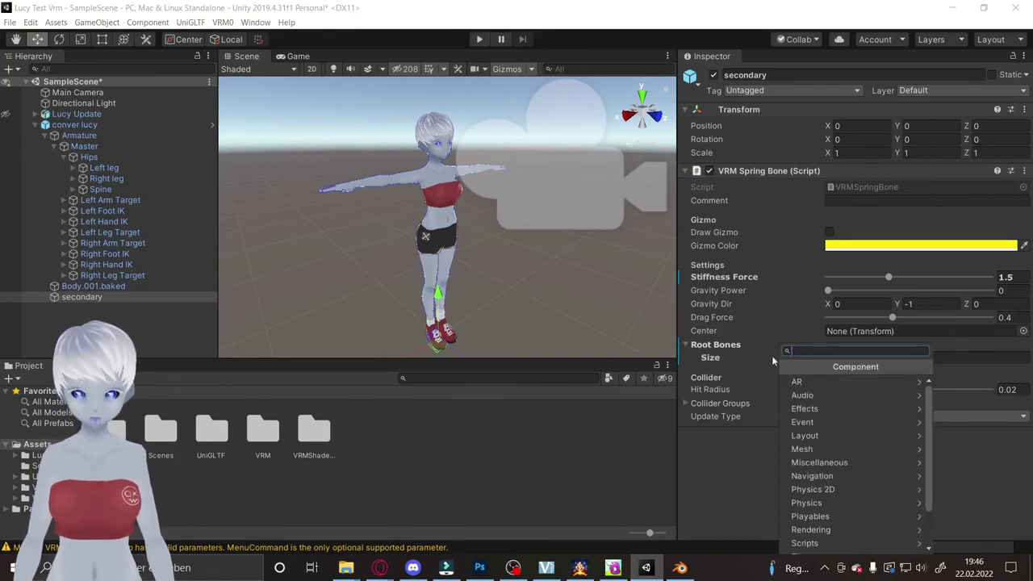
{"action": "type", "text": "vrm ds"}
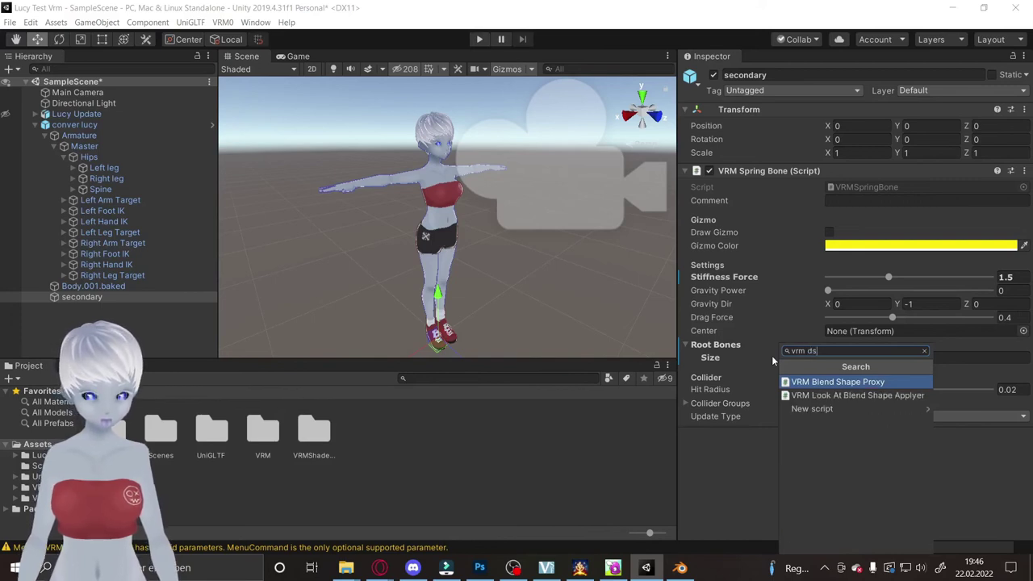
{"action": "type", "text": "p"}
{"action": "key", "text": "BackSpace"}
{"action": "key", "text": "BackSpace"}
{"action": "key", "text": "BackSpace"}
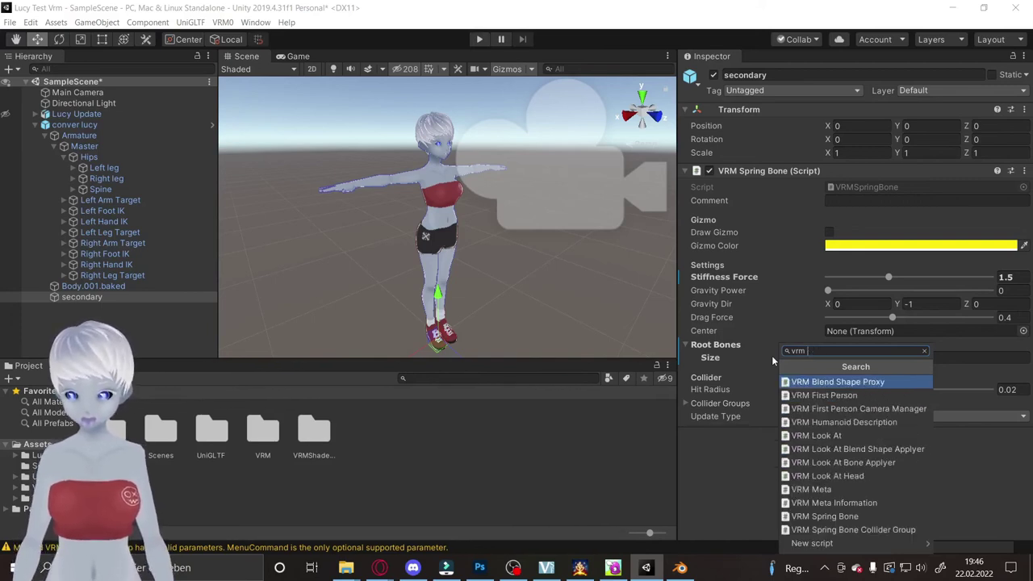
{"action": "type", "text": "sp"}
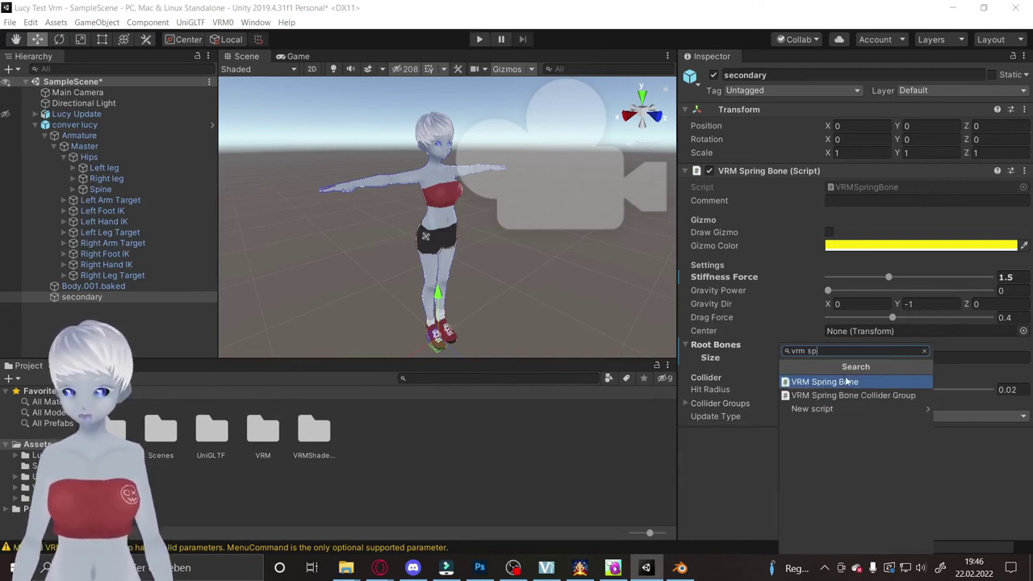
{"action": "left_click", "coordinate": [847, 383]}
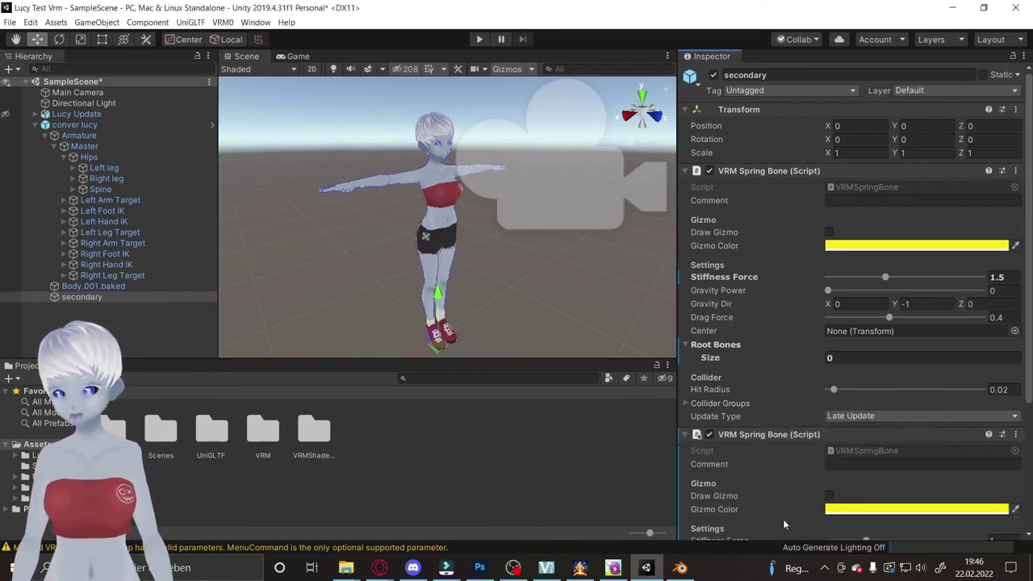
Step: Set the first VRM Spring Bone's Stiffness Force to 1
{"action": "left_click", "coordinate": [1016, 171]}
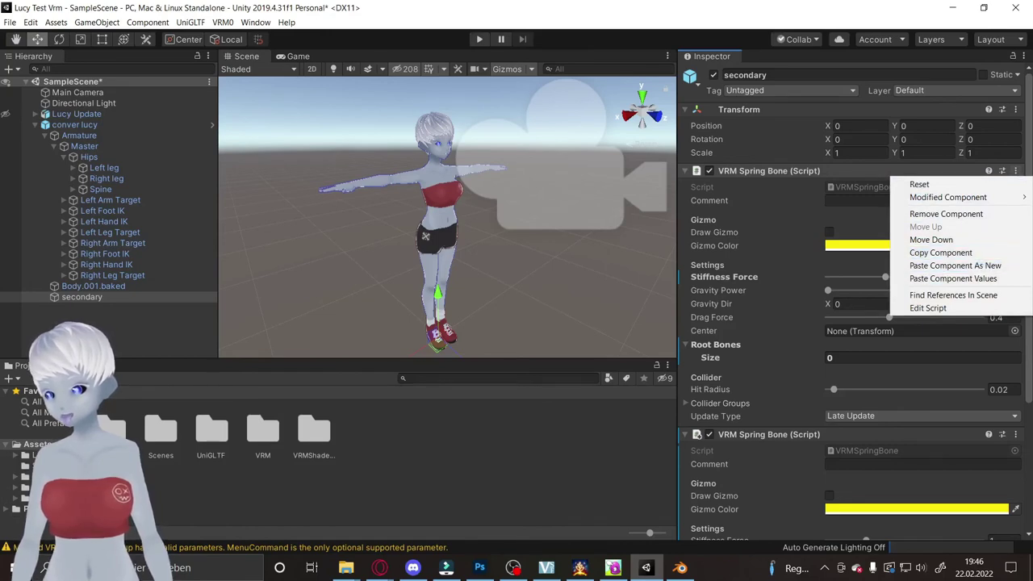
{"action": "left_click", "coordinate": [676, 269]}
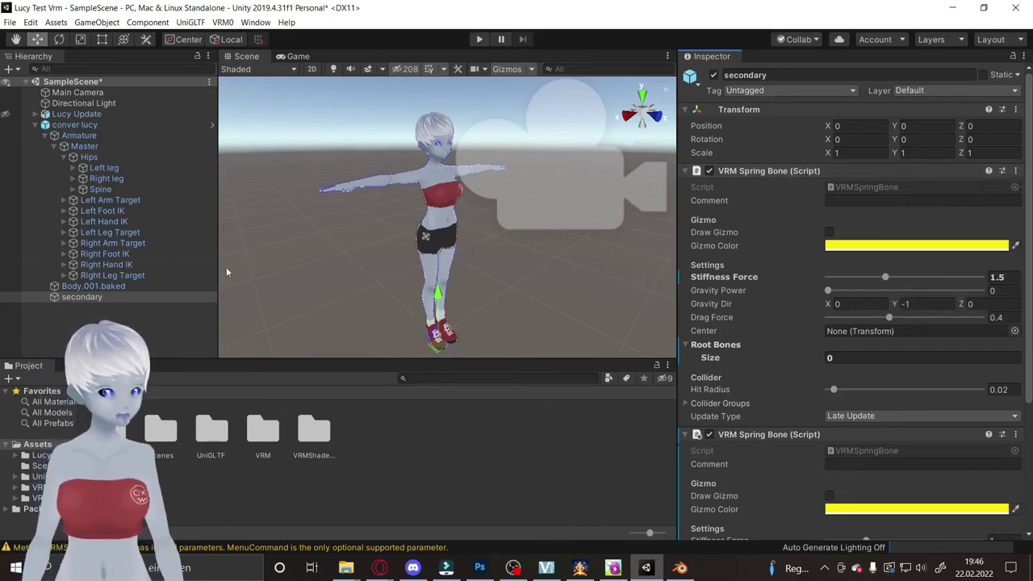
{"action": "type", "text": "1"}
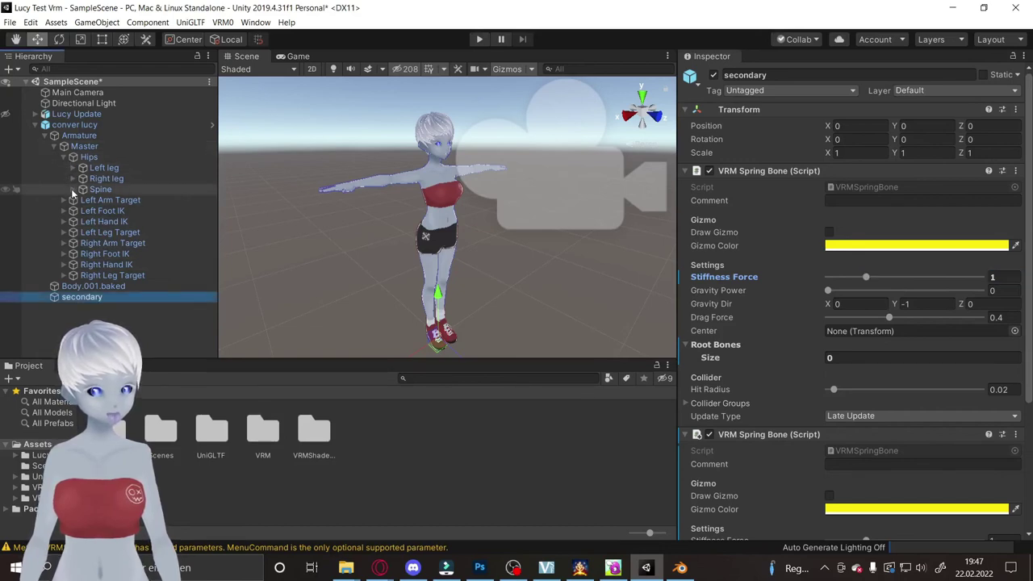
Step: Assign Breast_L and Breast_R as the first spring bone's Root Bones, then enter play mode
{"action": "left_click", "coordinate": [72, 189]}
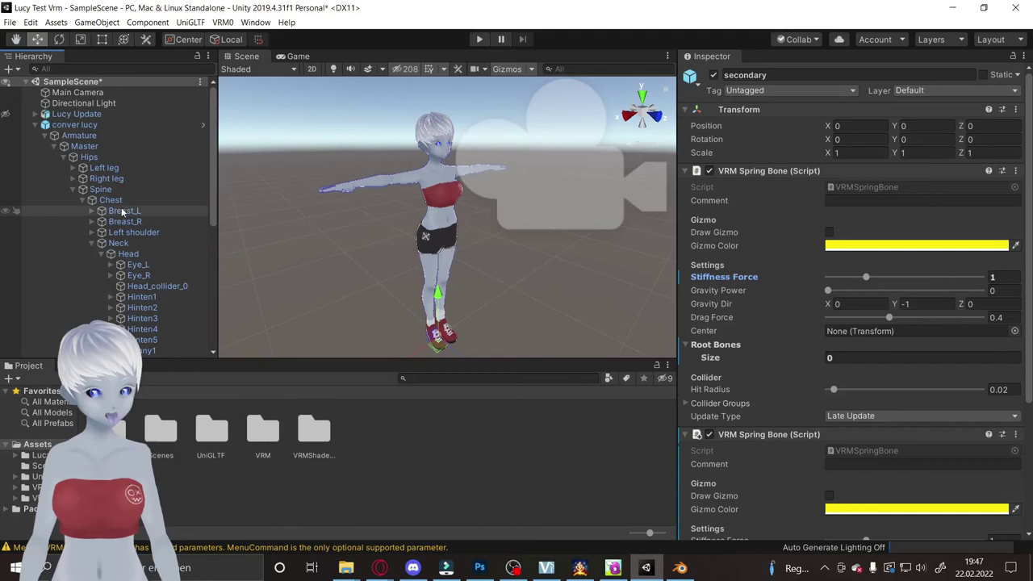
{"action": "left_click_drag", "start_coordinate": [614, 377], "coordinate": [727, 347]}
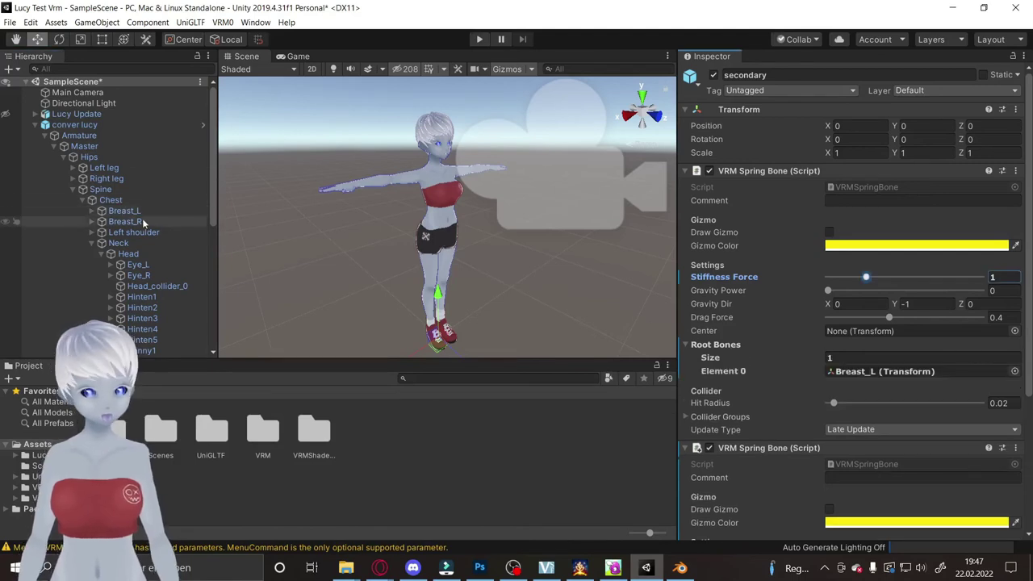
{"action": "left_click_drag", "start_coordinate": [720, 352], "coordinate": [721, 351]}
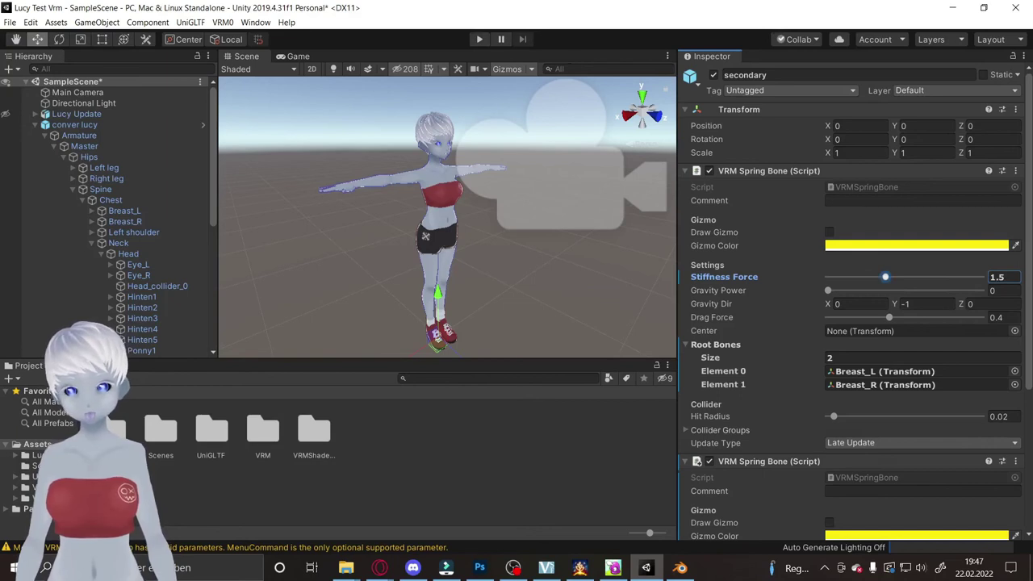
{"action": "left_click", "coordinate": [473, 40]}
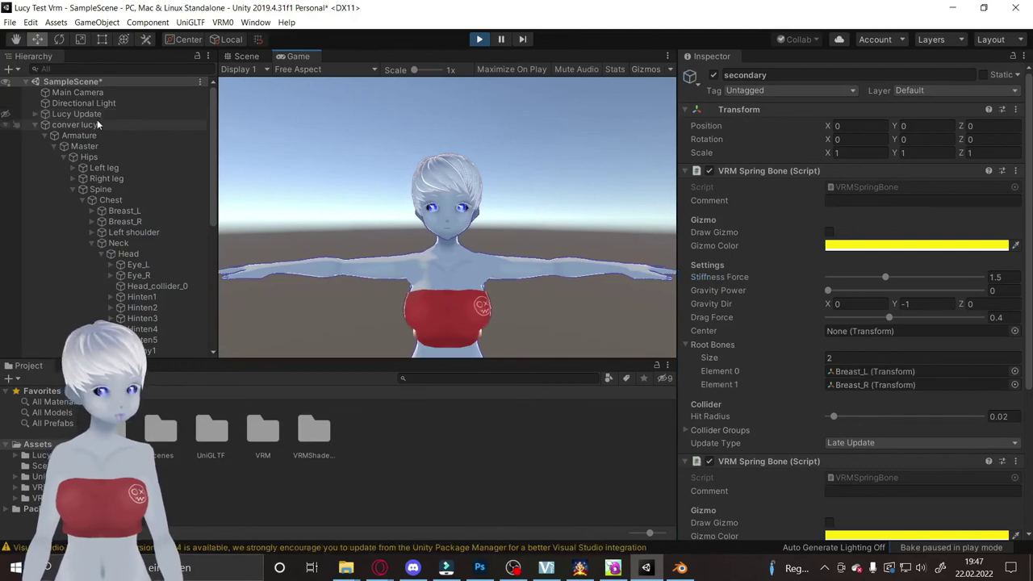
Step: Slide the playing conver lucy avatar back and forth along X in the Scene view, then reselect secondary
{"action": "left_click", "coordinate": [97, 122]}
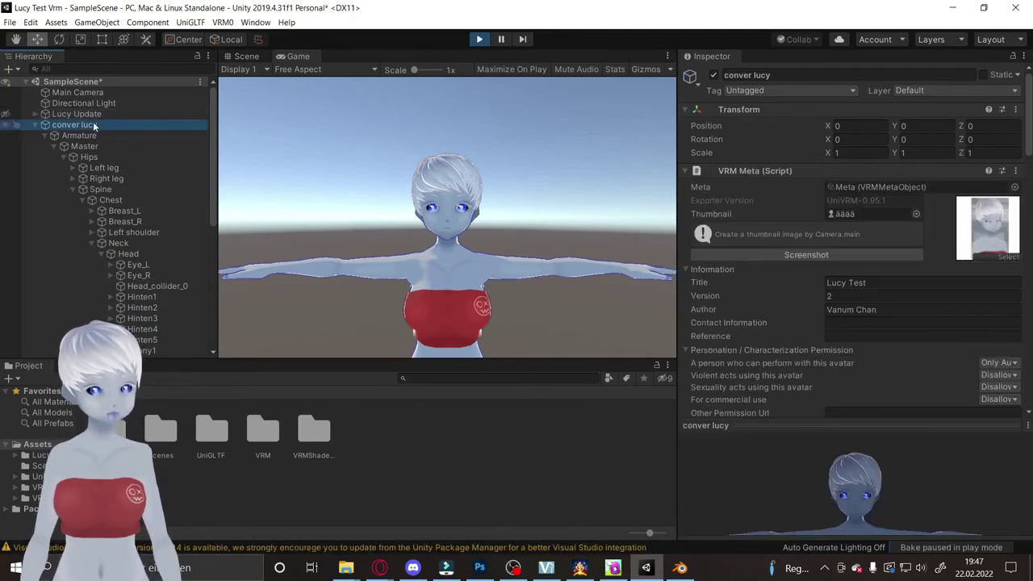
{"action": "left_click", "coordinate": [495, 247]}
{"action": "left_click", "coordinate": [242, 56]}
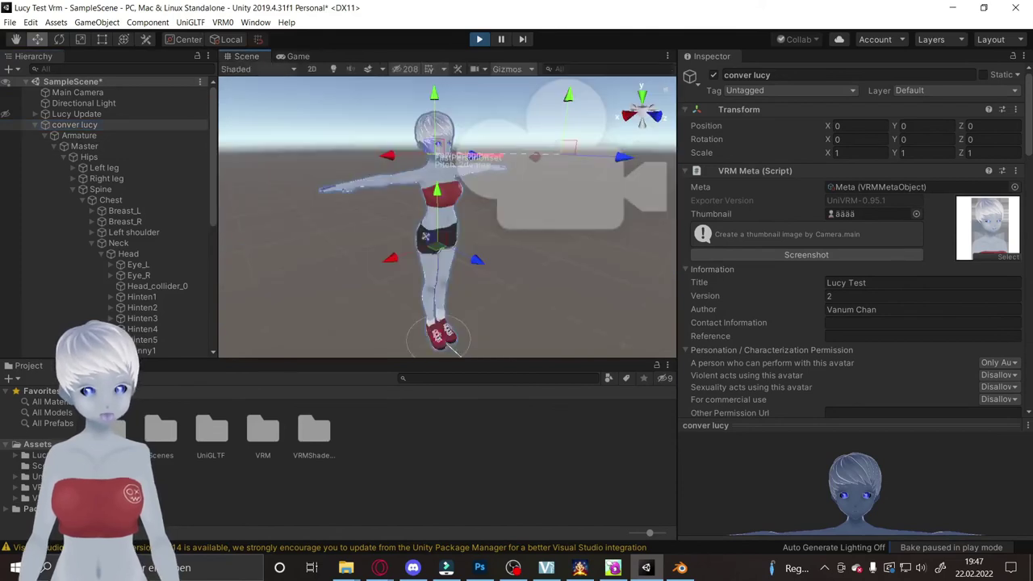
{"action": "mouse_move", "coordinate": [398, 251]}
{"action": "left_mouse_down"}
{"action": "mouse_move", "coordinate": [403, 276]}
{"action": "mouse_move", "coordinate": [410, 207]}
{"action": "left_mouse_up"}
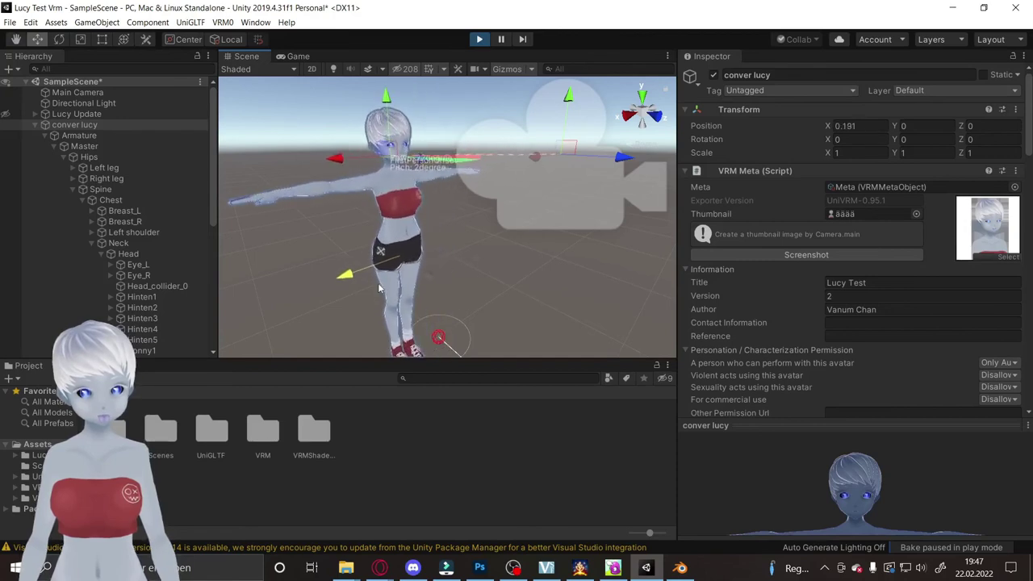
{"action": "left_click_drag", "start_coordinate": [344, 275], "coordinate": [416, 227]}
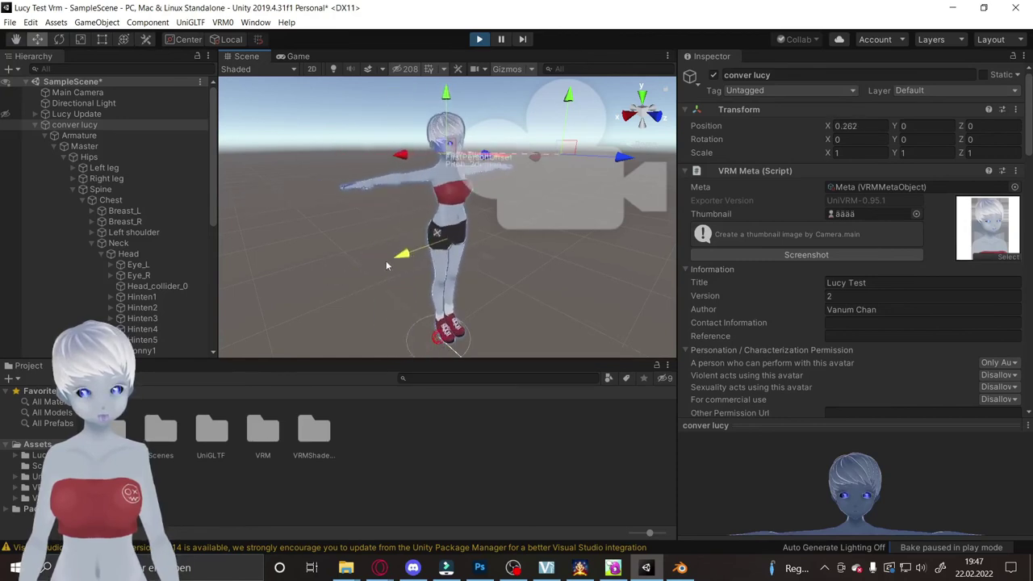
{"action": "left_click", "coordinate": [627, 154]}
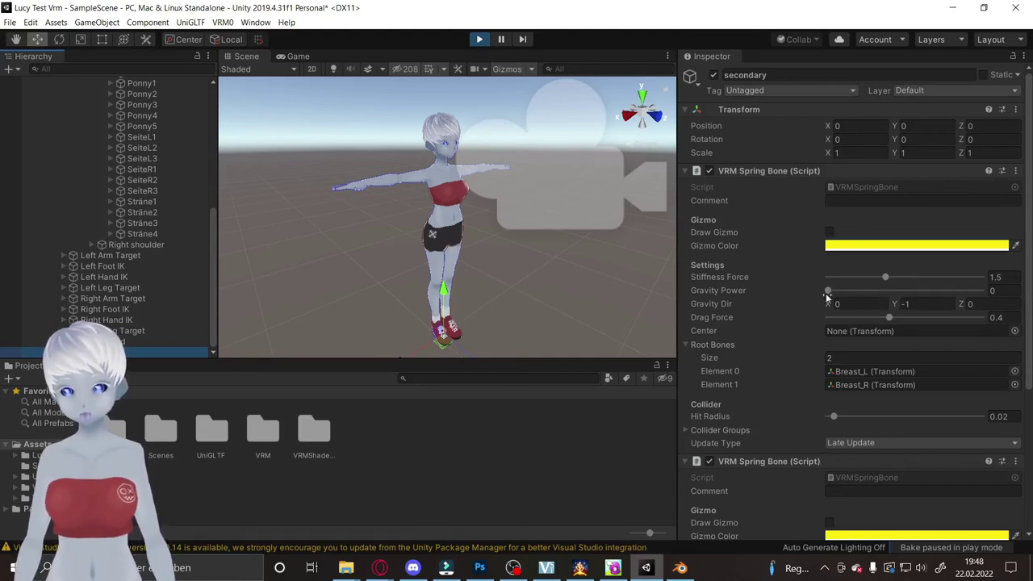
Step: Test Gravity Power, return it to 0, and raise the breast spring bone's Drag Force to 0.856
{"action": "left_click_drag", "start_coordinate": [830, 293], "coordinate": [926, 288]}
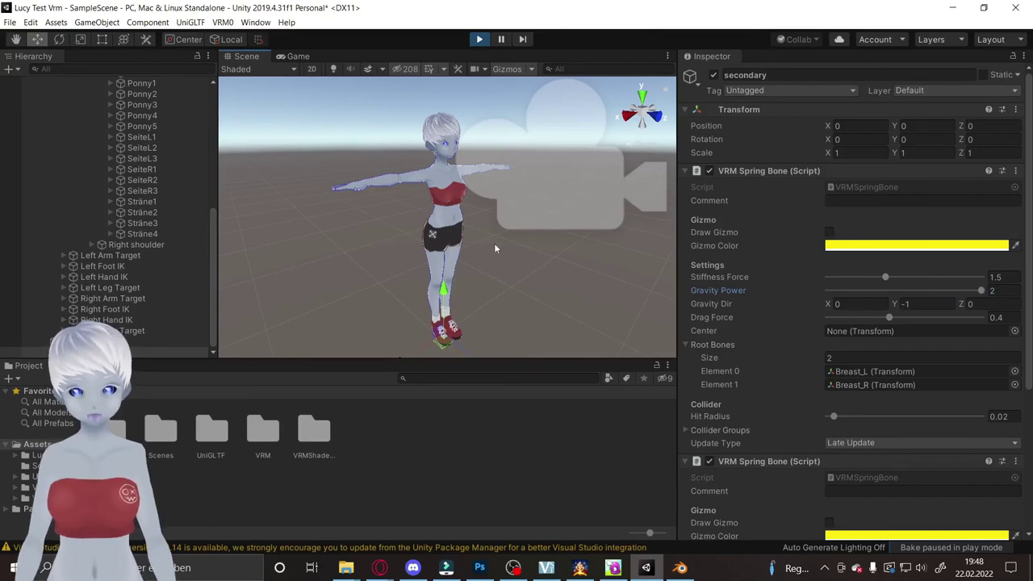
{"action": "left_click_drag", "start_coordinate": [981, 291], "coordinate": [810, 291]}
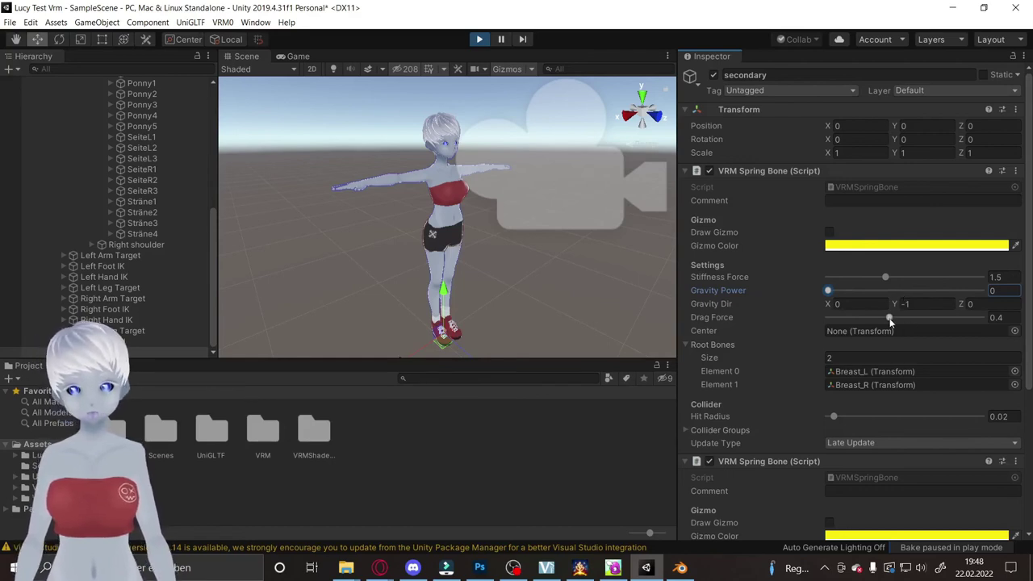
{"action": "left_click_drag", "start_coordinate": [889, 318], "coordinate": [955, 321]}
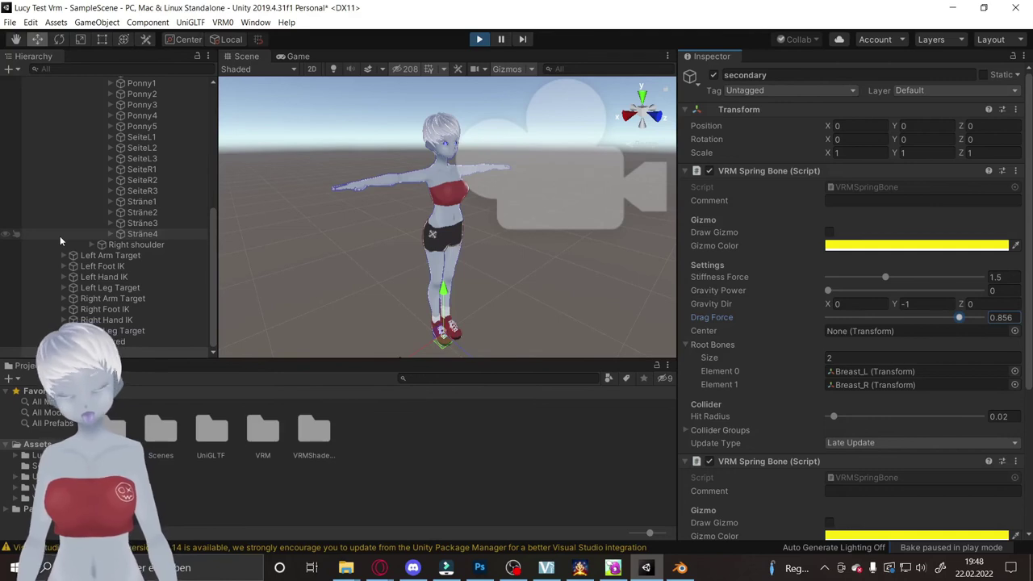
{"action": "scroll", "coordinate": [68, 230], "scroll_direction": "up", "scroll_amount": 8}
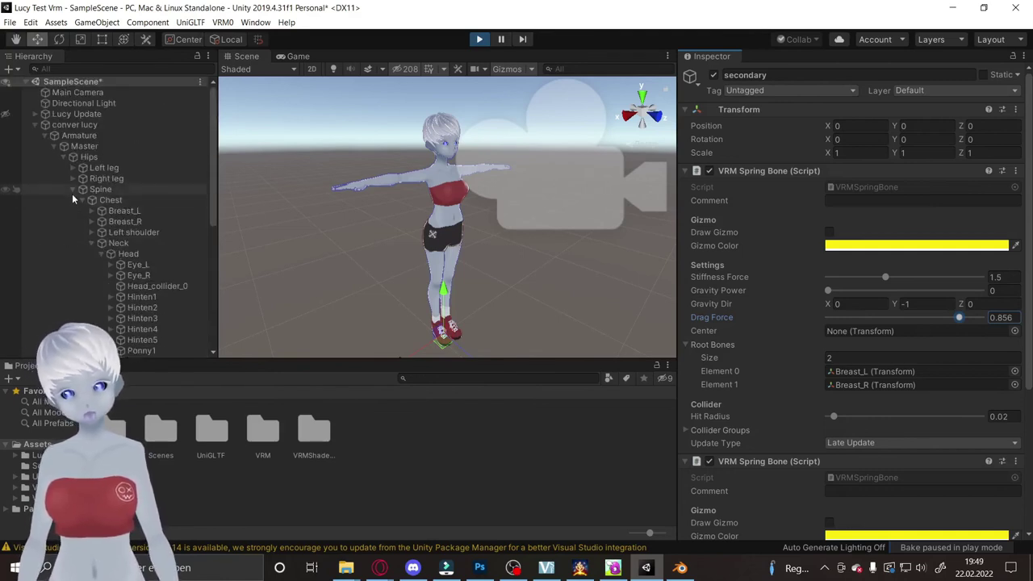
Step: Slide conver lucy sideways along X to test the spring bones, then stop play mode
{"action": "left_click", "coordinate": [90, 116]}
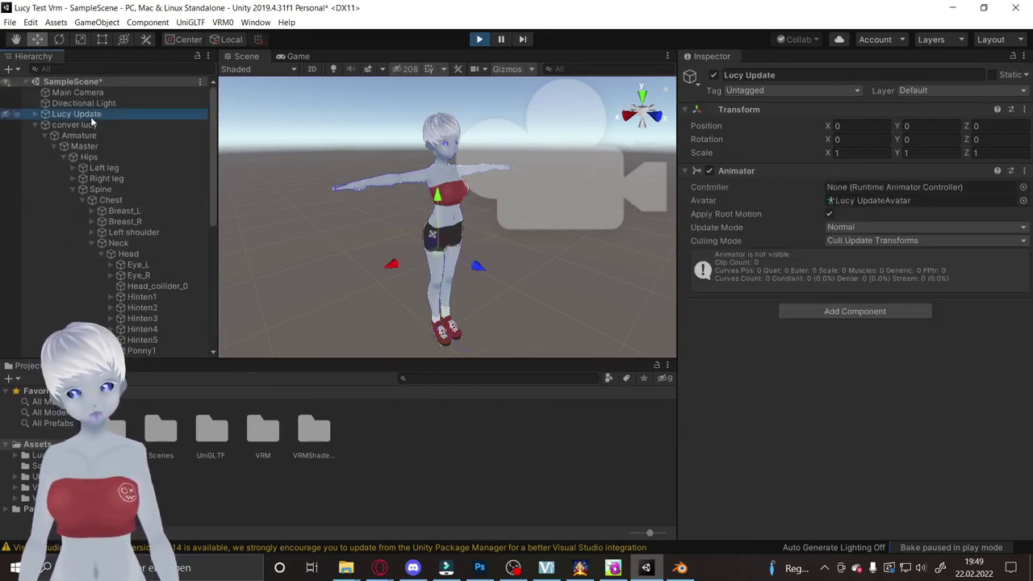
{"action": "left_click", "coordinate": [93, 125]}
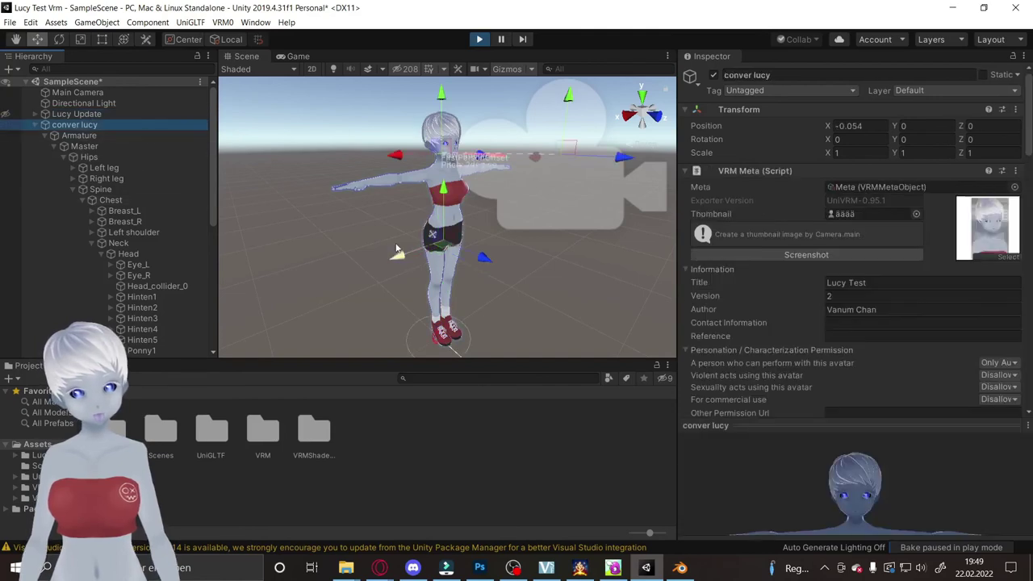
{"action": "mouse_move", "coordinate": [402, 260]}
{"action": "left_mouse_down"}
{"action": "mouse_move", "coordinate": [412, 279]}
{"action": "mouse_move", "coordinate": [401, 280]}
{"action": "mouse_move", "coordinate": [410, 273]}
{"action": "left_mouse_up"}
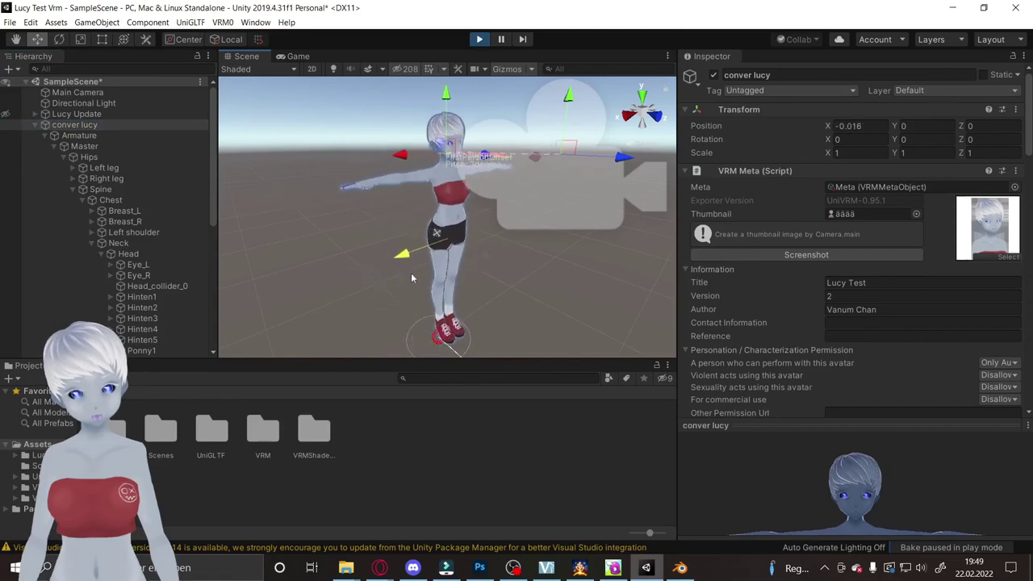
{"action": "left_click", "coordinate": [480, 40]}
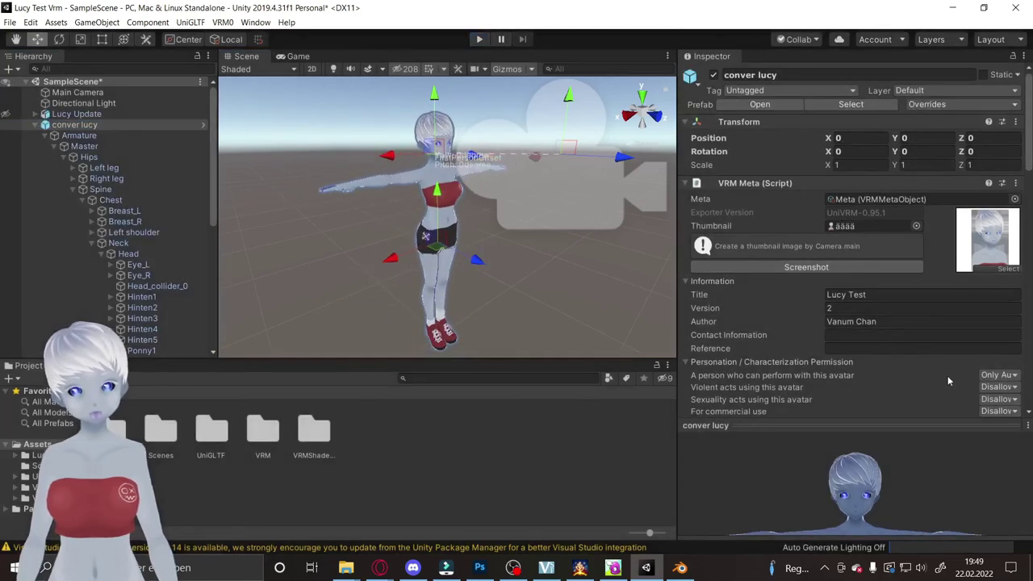
Step: Set secondary's breast spring bone Drag Force back to 0.4 and collapse its settings
{"action": "scroll", "coordinate": [95, 295], "scroll_direction": "down", "scroll_amount": 8}
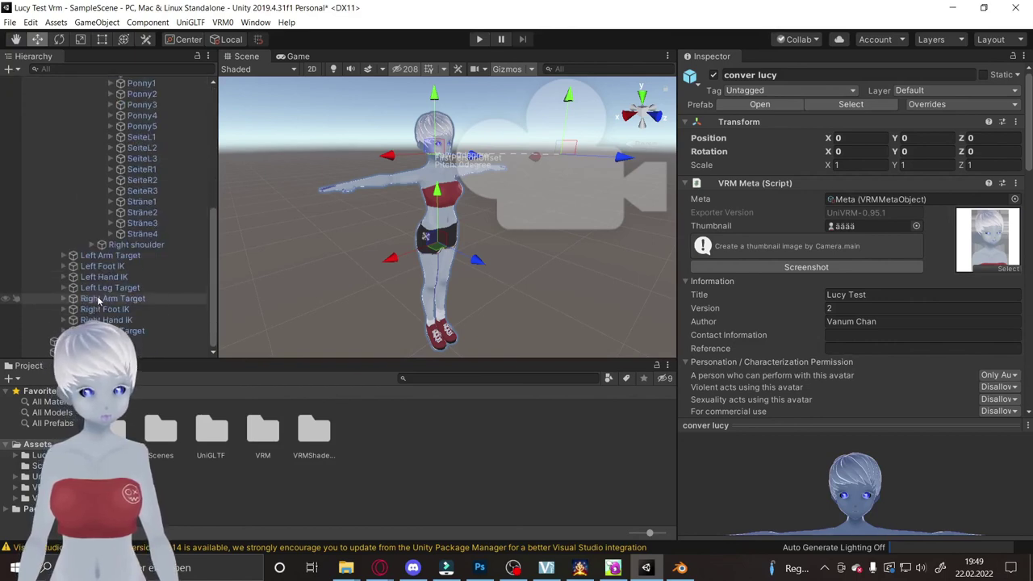
{"action": "left_click", "coordinate": [89, 352]}
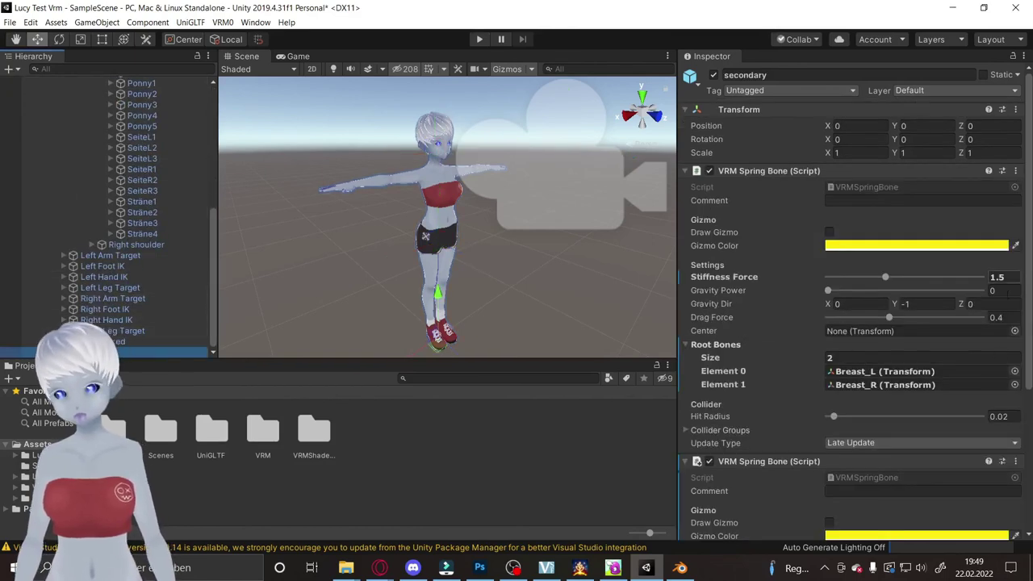
{"action": "left_click", "coordinate": [997, 318]}
{"action": "type", "text": "0."}
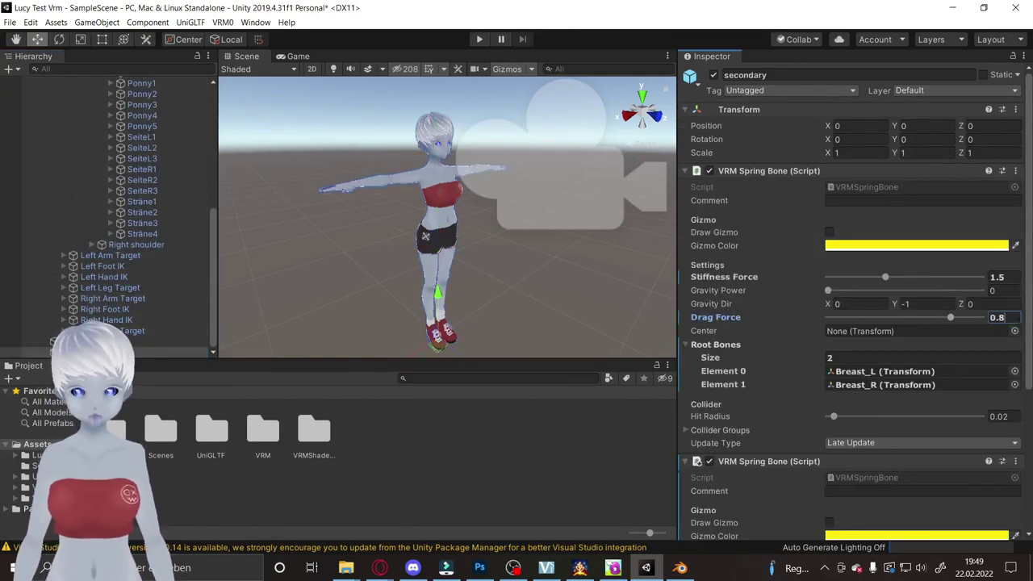
{"action": "type", "text": "4"}
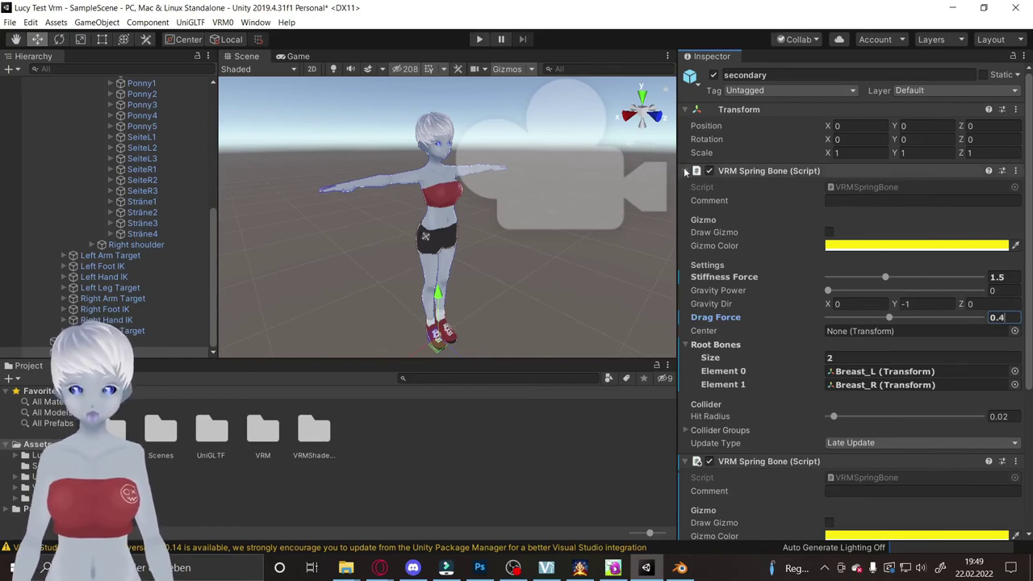
{"action": "left_click", "coordinate": [720, 170]}
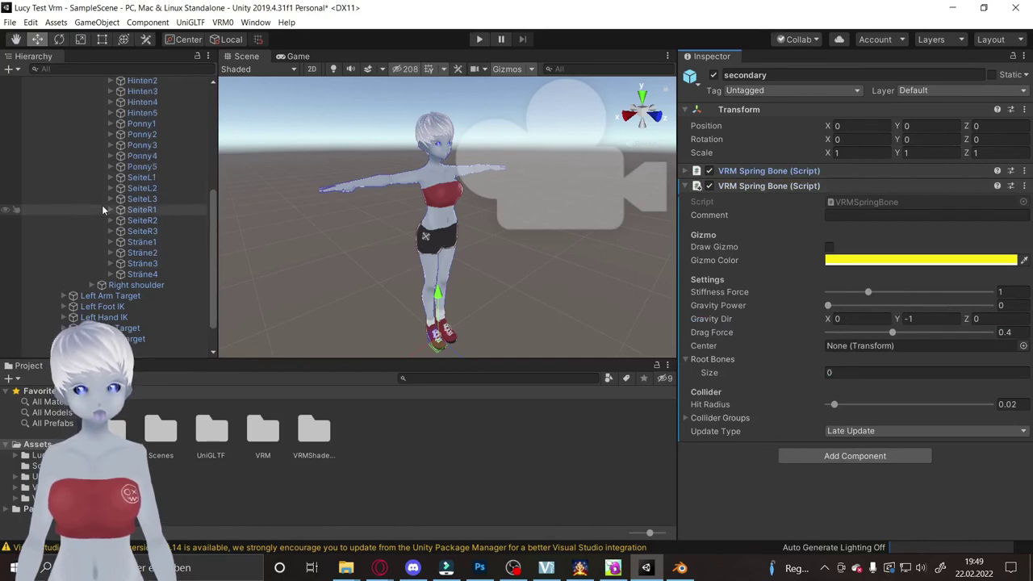
Step: Assign the Hinten, Ponny and Seite bones as root bones, set stiffness 2 and drag 0.8, then start play mode
{"action": "scroll", "coordinate": [203, 180], "scroll_direction": "up", "scroll_amount": 5}
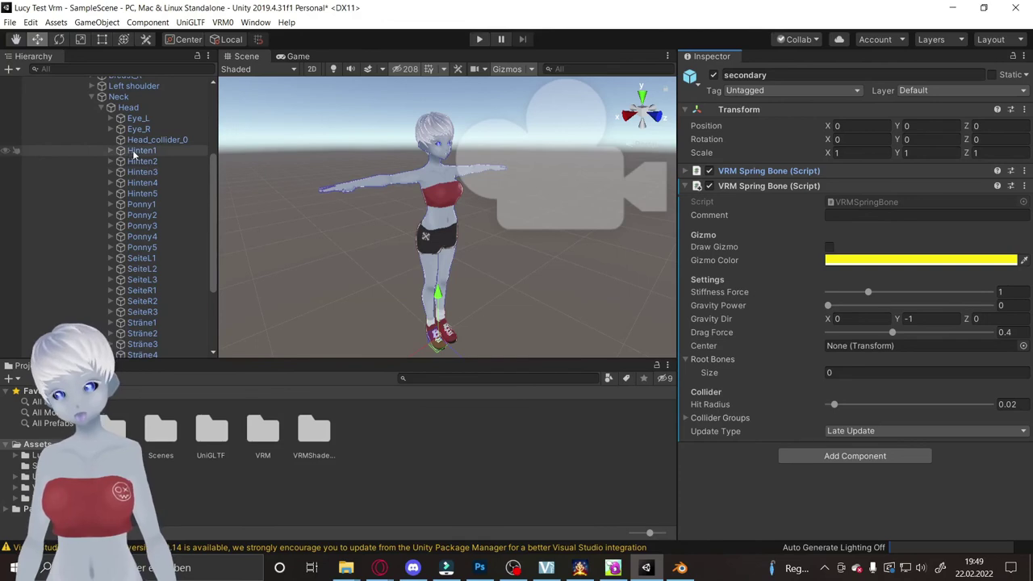
{"action": "left_click_drag", "start_coordinate": [139, 152], "coordinate": [707, 360]}
{"action": "type", "text": "2"}
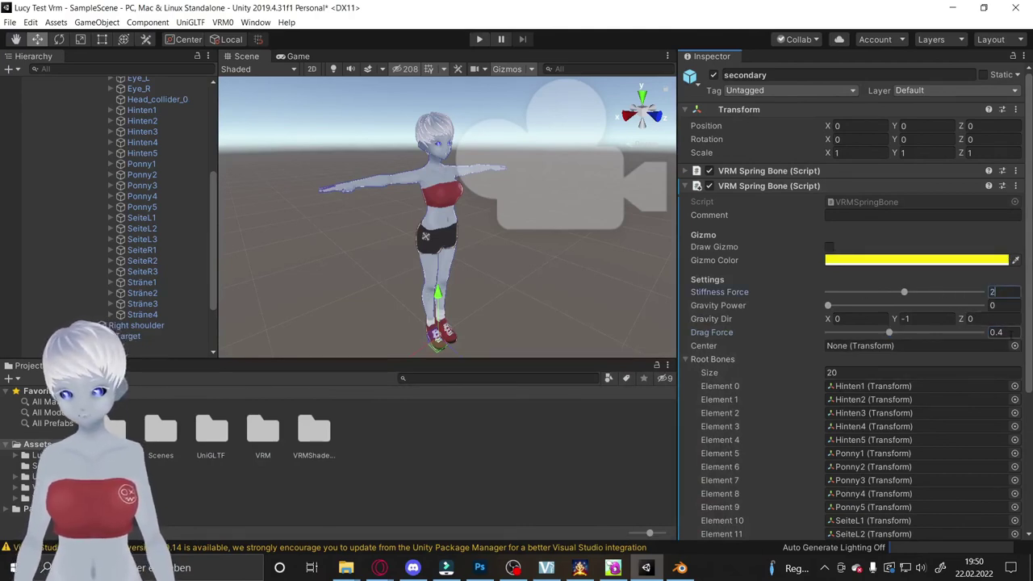
{"action": "left_click", "coordinate": [1001, 332]}
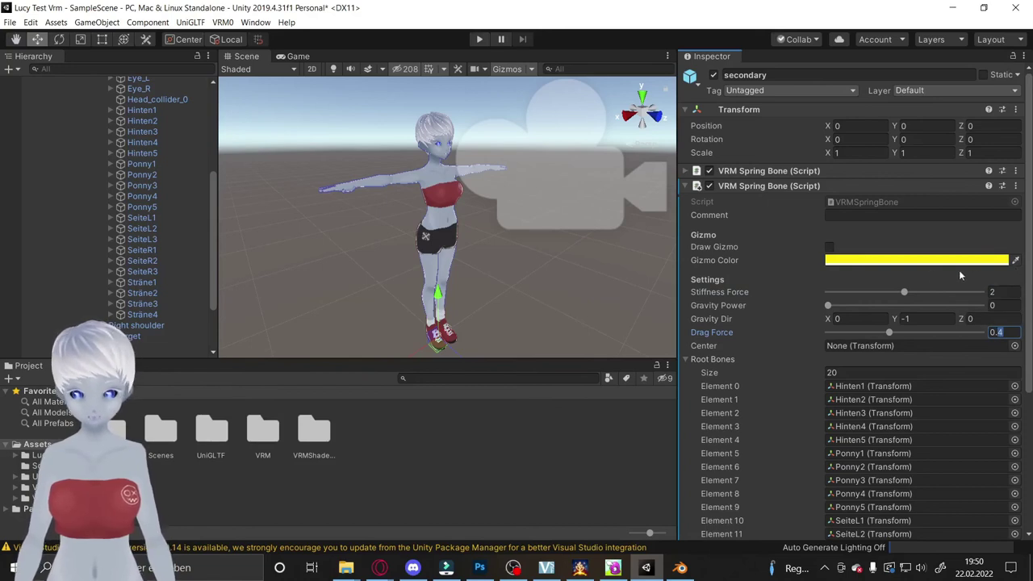
{"action": "type", "text": "0.8"}
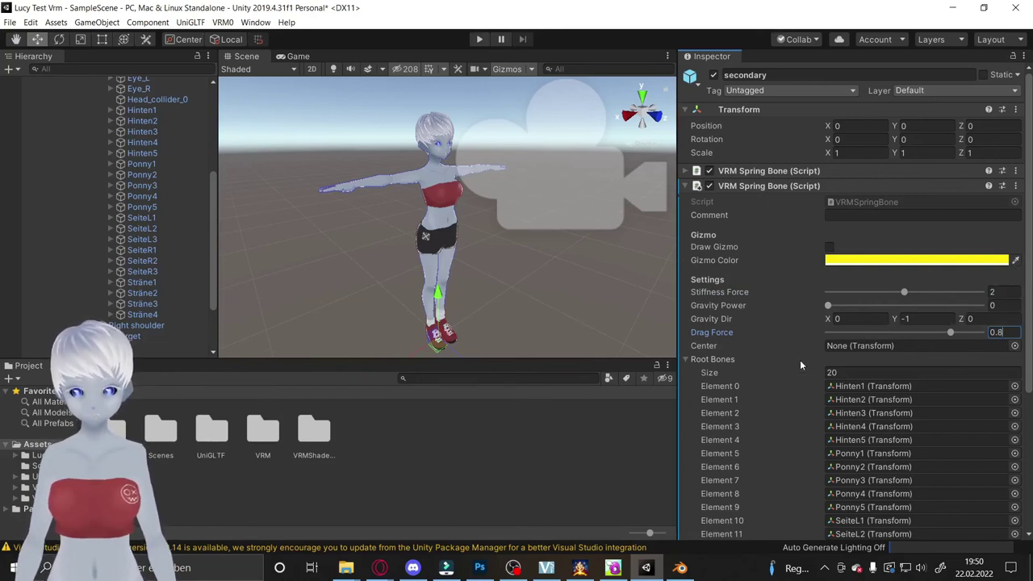
{"action": "scroll", "coordinate": [800, 361], "scroll_direction": "down", "scroll_amount": 3}
{"action": "scroll", "coordinate": [764, 296], "scroll_direction": "down", "scroll_amount": 2}
{"action": "left_click", "coordinate": [479, 39]}
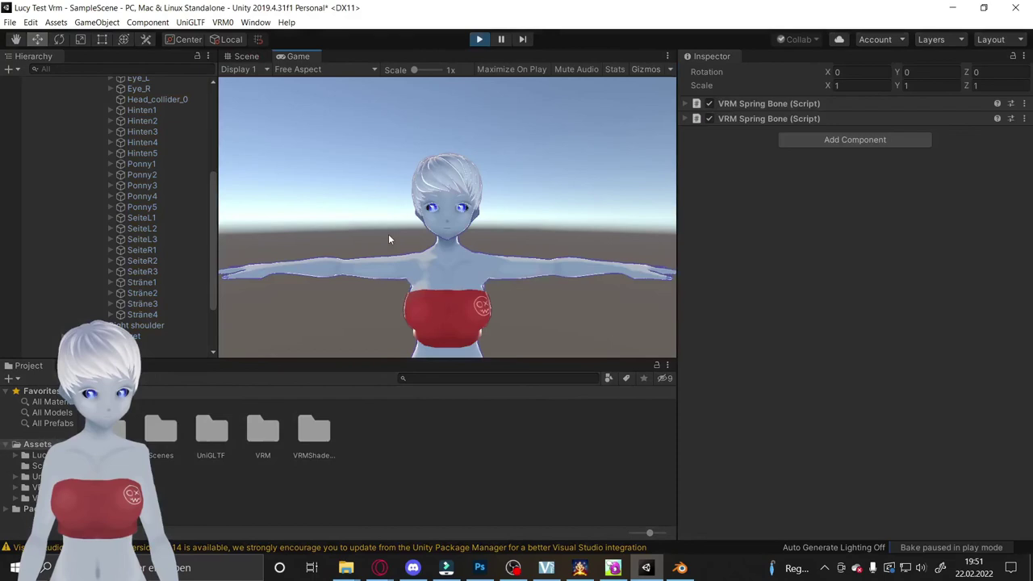
Step: Return to the Scene view, select conver lucy, stop play mode, and select the Head bone
{"action": "left_click", "coordinate": [247, 62]}
{"action": "scroll", "coordinate": [113, 298], "scroll_direction": "down", "scroll_amount": 3}
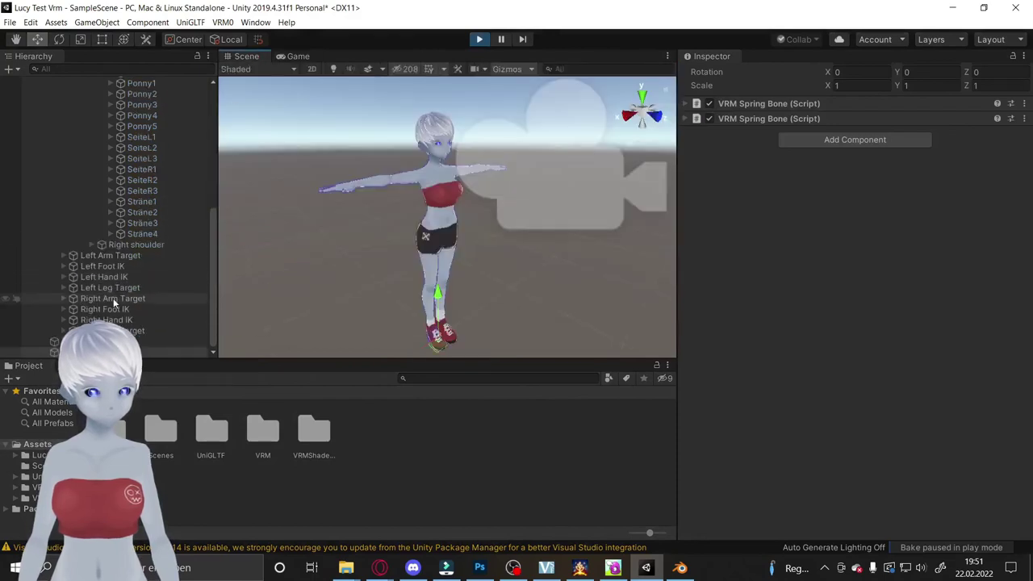
{"action": "scroll", "coordinate": [118, 123], "scroll_direction": "up", "scroll_amount": 5}
{"action": "scroll", "coordinate": [115, 89], "scroll_direction": "up", "scroll_amount": 2}
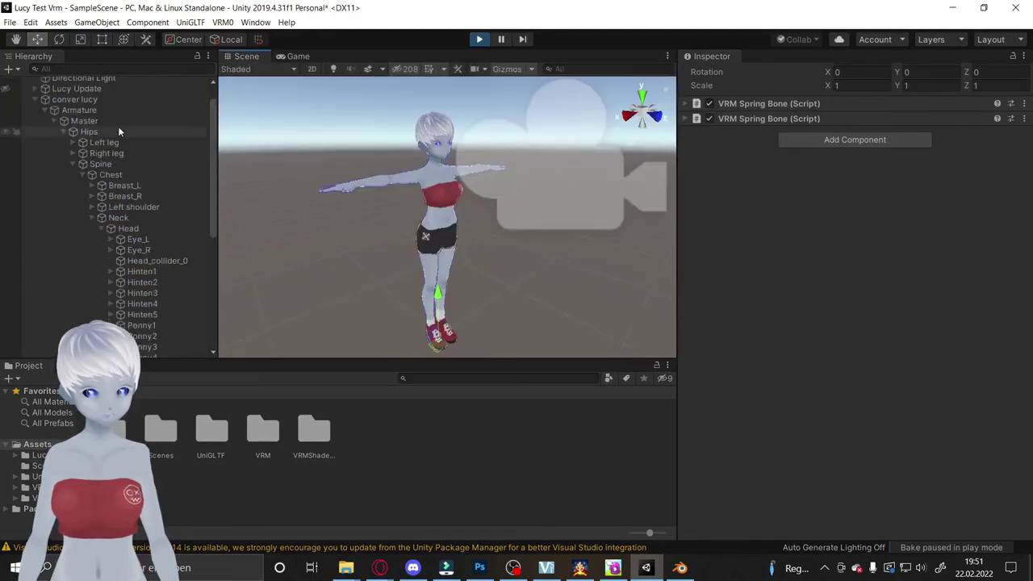
{"action": "scroll", "coordinate": [118, 126], "scroll_direction": "up", "scroll_amount": 3}
{"action": "left_click", "coordinate": [98, 123]}
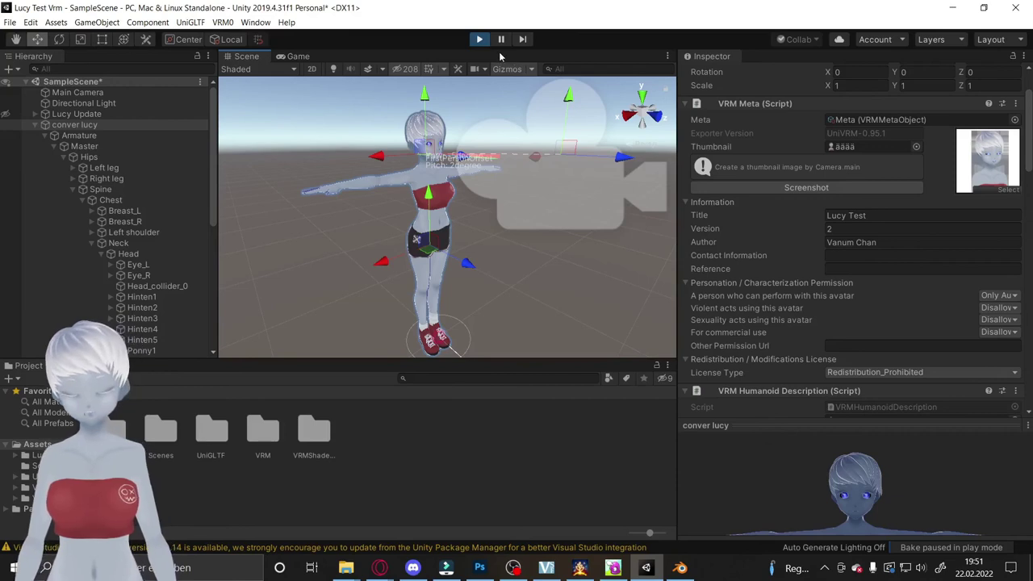
{"action": "left_click", "coordinate": [478, 41]}
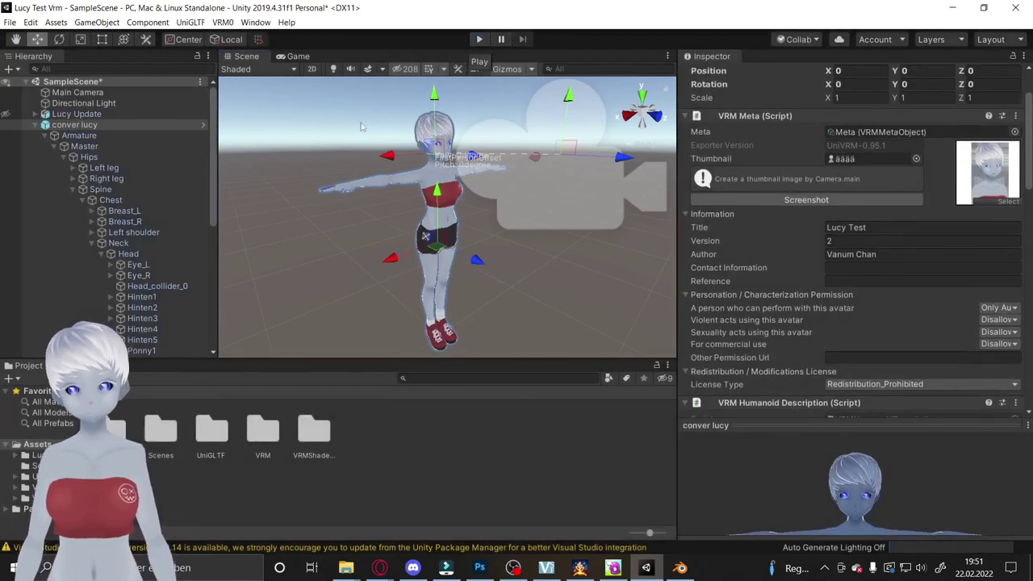
{"action": "left_click", "coordinate": [123, 255]}
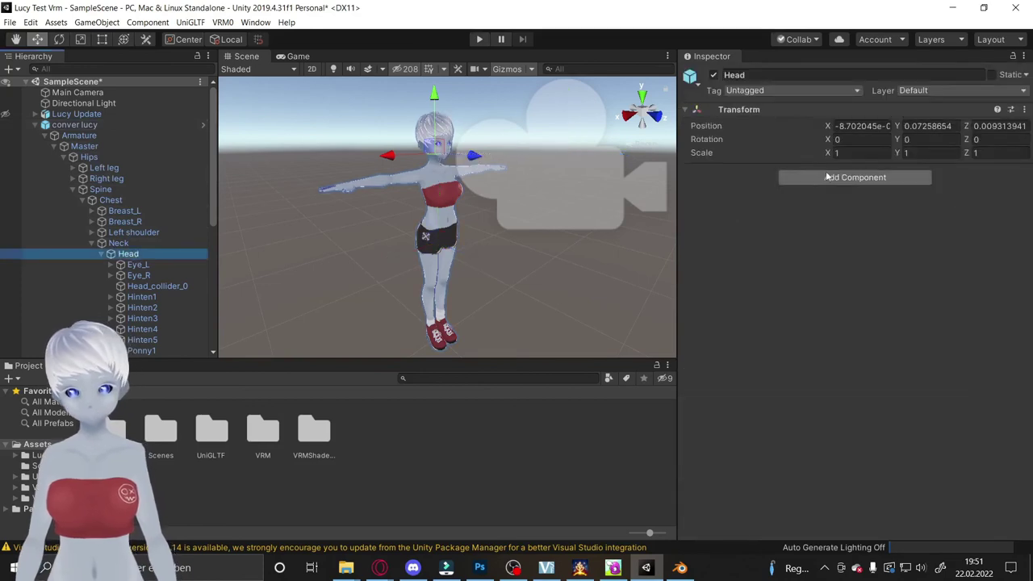
Step: Add a VRM Spring Bone Collider Group to Head and set its collider's Y offset to 0.1
{"action": "left_click", "coordinate": [839, 177]}
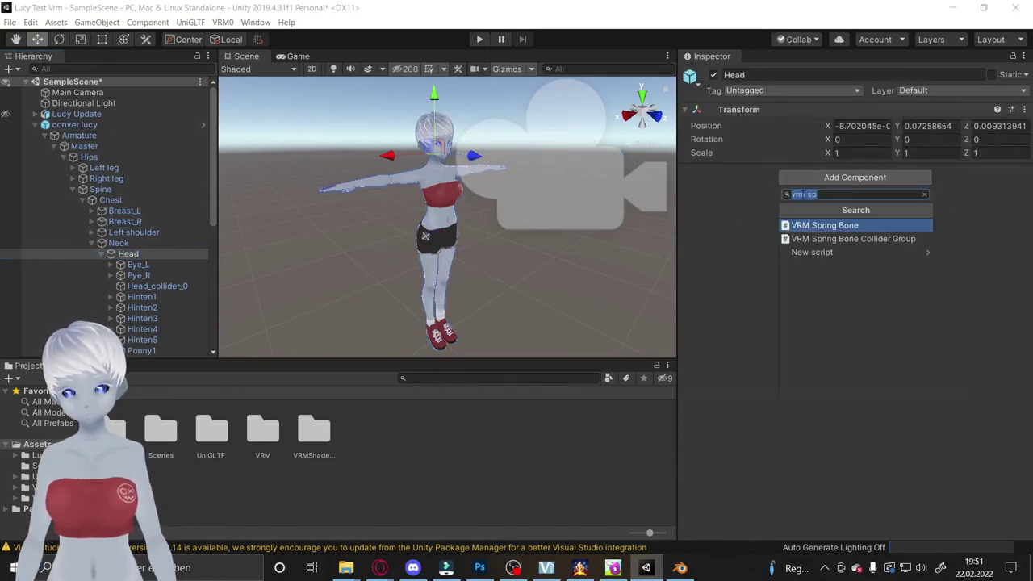
{"action": "left_click", "coordinate": [882, 241]}
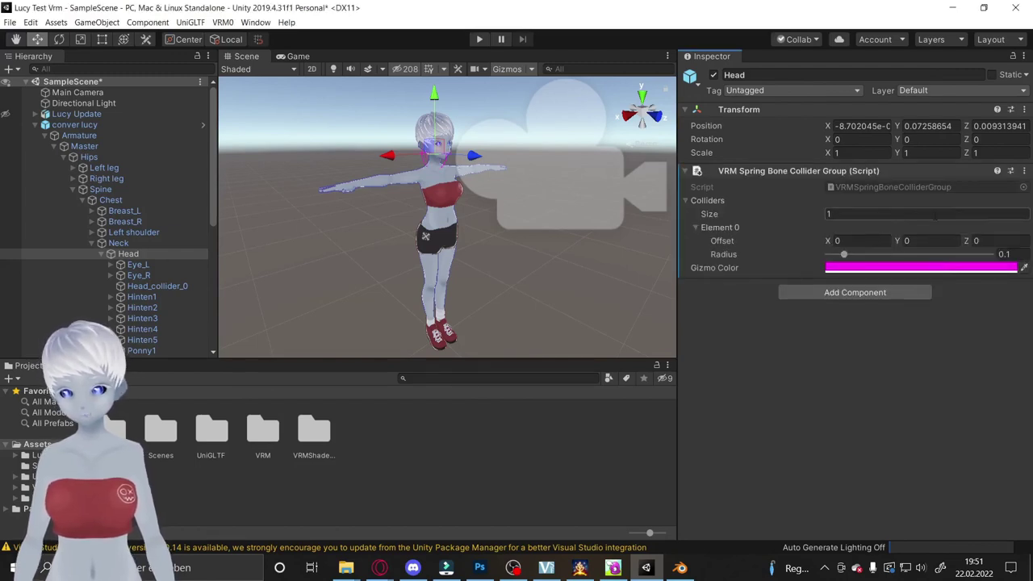
{"action": "left_click", "coordinate": [690, 203]}
{"action": "left_click", "coordinate": [690, 203]}
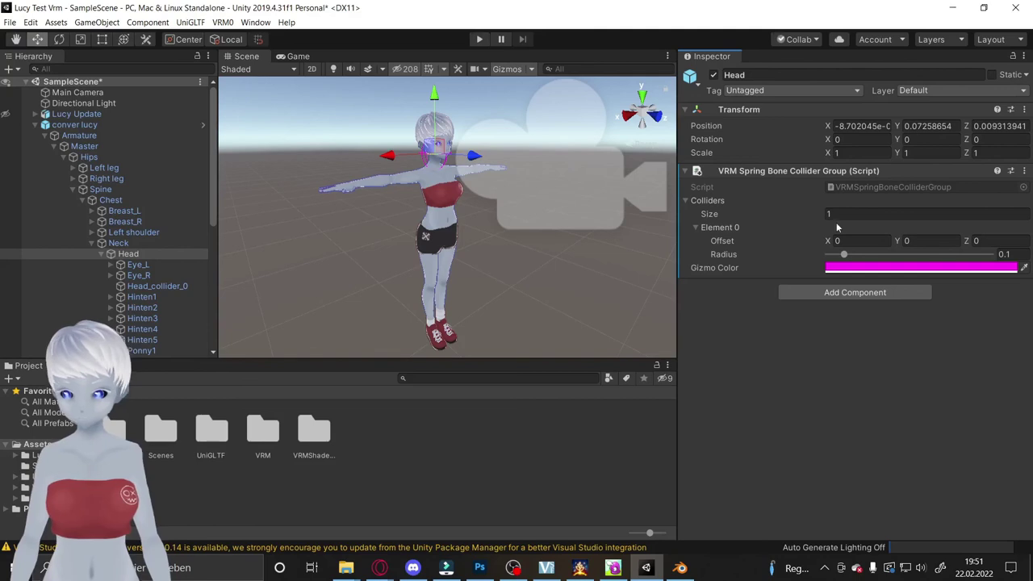
{"action": "left_click", "coordinate": [925, 244]}
{"action": "type", "text": ".1"}
{"action": "mouse_move", "coordinate": [554, 175]}
{"action": "left_mouse_down", "text": "alt"}
{"action": "mouse_move", "coordinate": [538, 157]}
{"action": "mouse_move", "coordinate": [526, 162]}
{"action": "mouse_move", "coordinate": [532, 191]}
{"action": "left_mouse_up", "text": "alt"}
{"action": "scroll", "coordinate": [538, 158], "scroll_direction": "up", "scroll_amount": 5}
Step: Set the collider's Z offset to 0.005 and its radius to 0.085
{"action": "left_click", "coordinate": [1026, 241]}
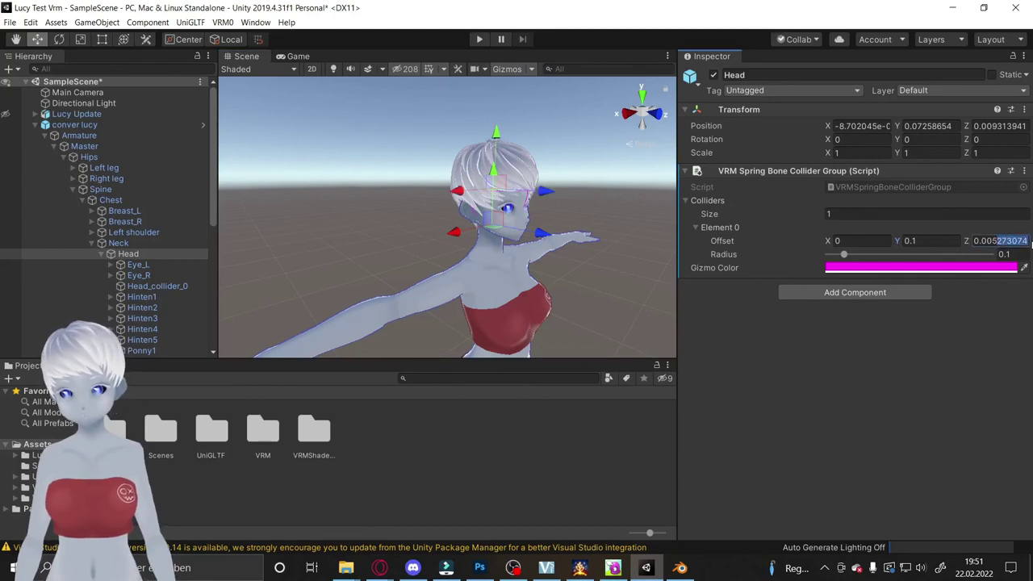
{"action": "key", "text": "BackSpace"}
{"action": "key", "text": "Tab"}
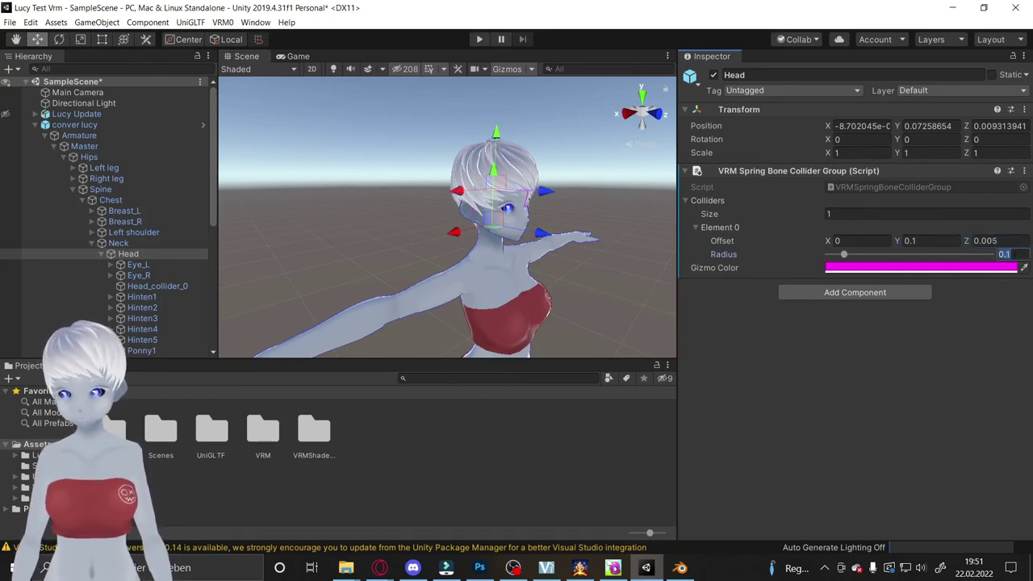
{"action": "type", "text": "0.85"}
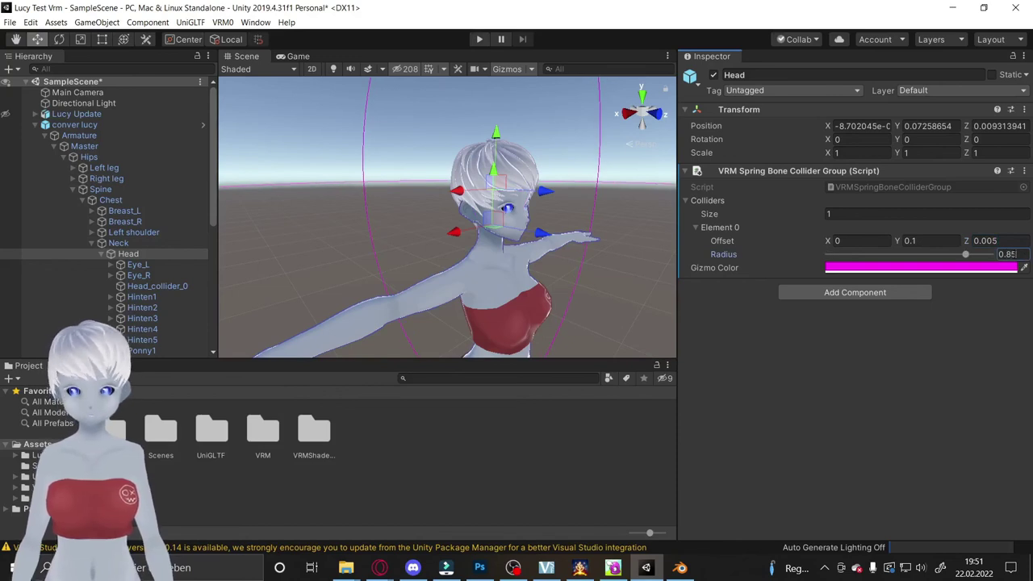
{"action": "left_click", "coordinate": [1006, 254]}
{"action": "type", "text": "0"}
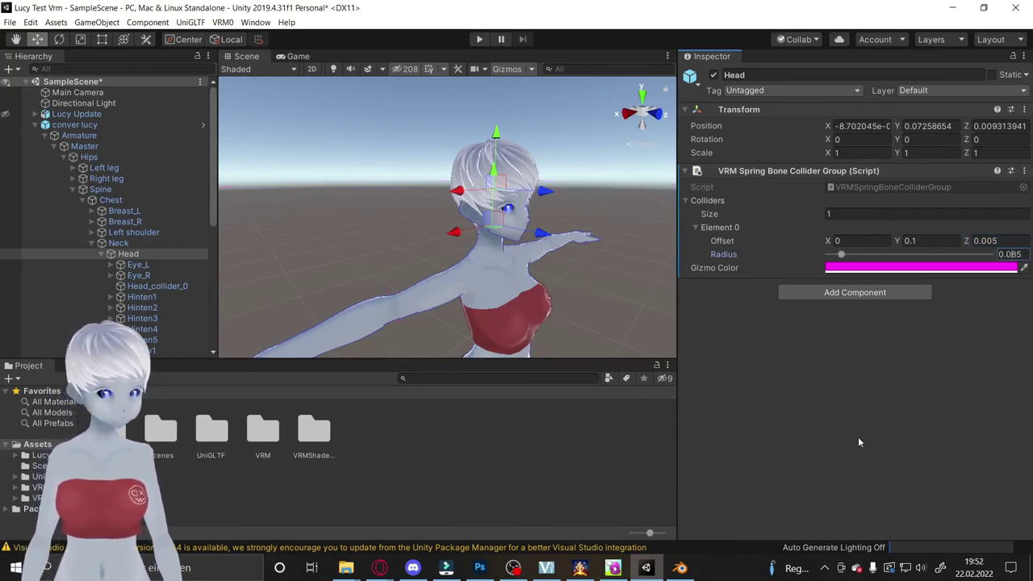
{"action": "scroll", "coordinate": [97, 270], "scroll_direction": "down", "scroll_amount": 5}
{"action": "scroll", "coordinate": [97, 270], "scroll_direction": "down", "scroll_amount": 6}
{"action": "scroll", "coordinate": [97, 270], "scroll_direction": "down", "scroll_amount": 5}
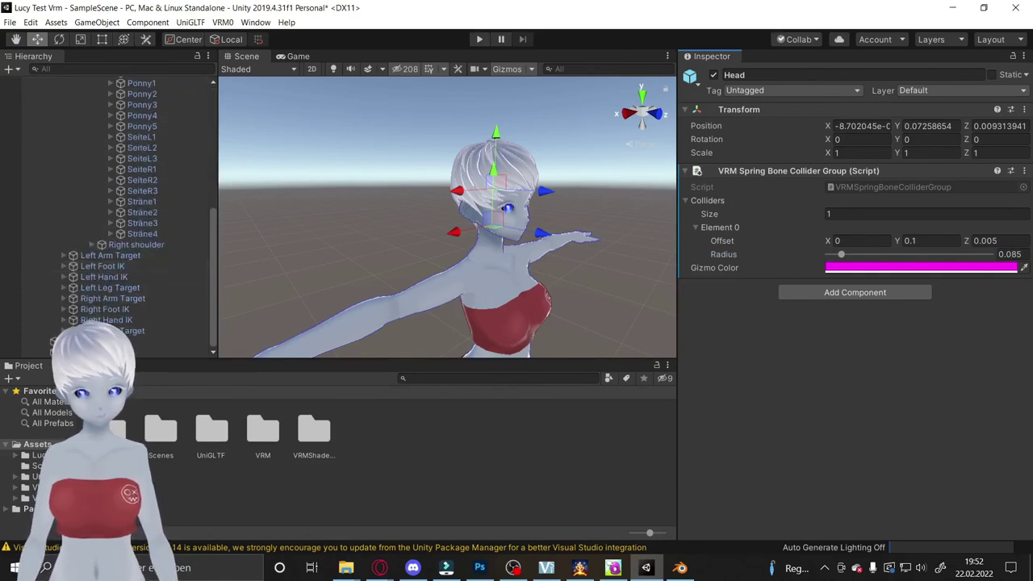
Step: Give the hair spring bone on secondary a single collider group slot holding the Head collider group
{"action": "left_click", "coordinate": [162, 352]}
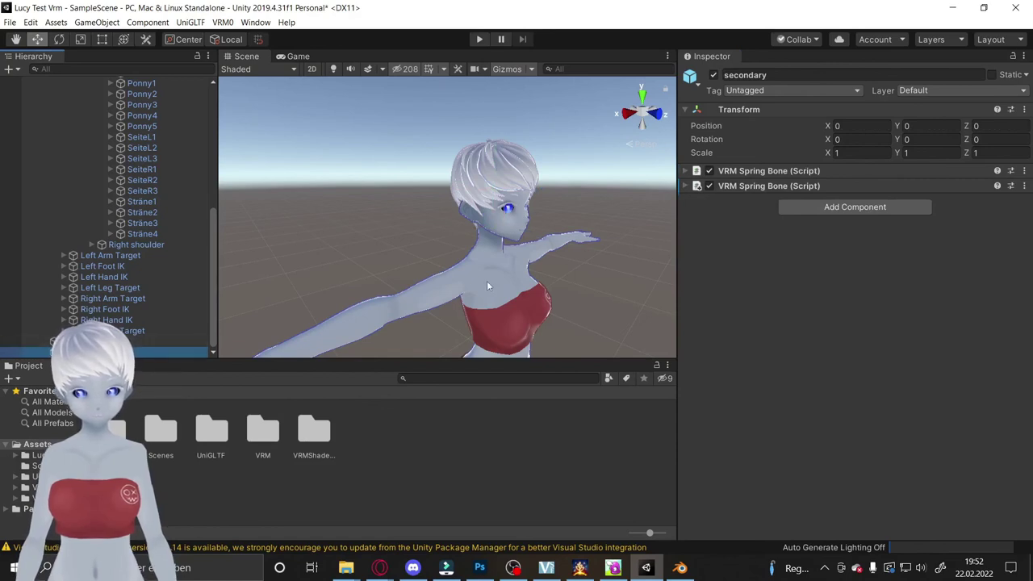
{"action": "left_click", "coordinate": [727, 186]}
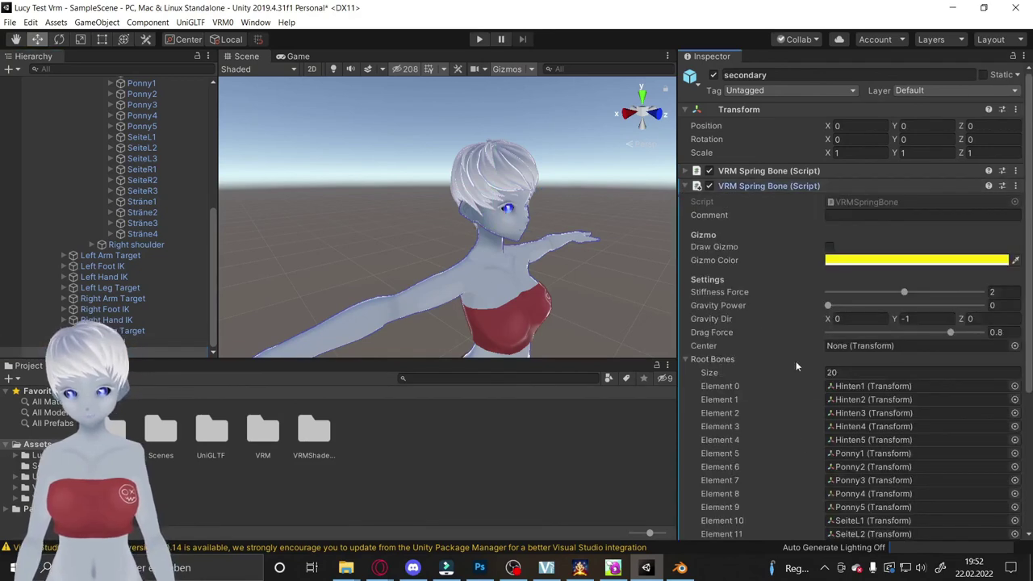
{"action": "scroll", "coordinate": [910, 387], "scroll_direction": "down", "scroll_amount": 5}
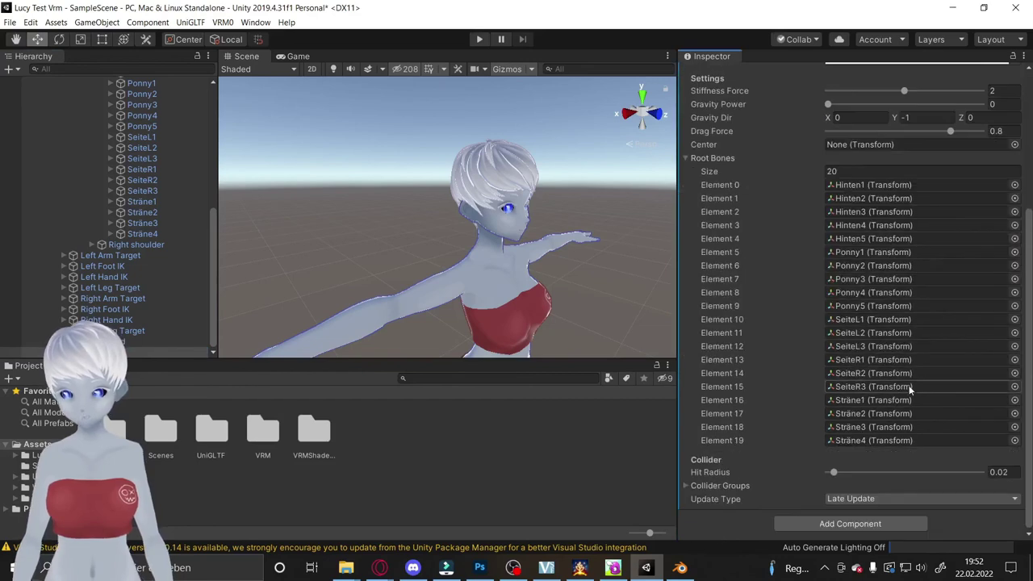
{"action": "left_click", "coordinate": [686, 486]}
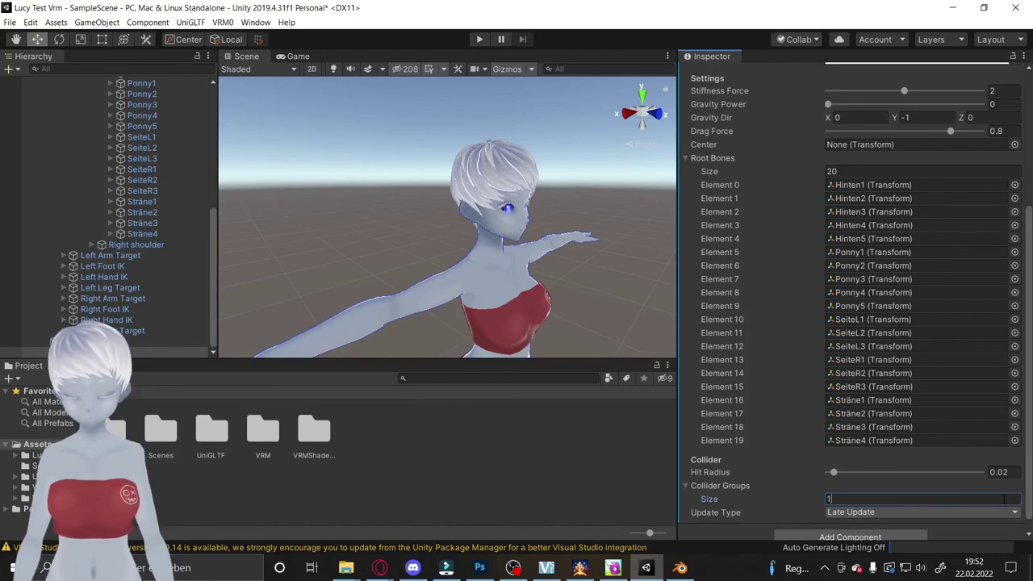
{"action": "key", "text": "Return"}
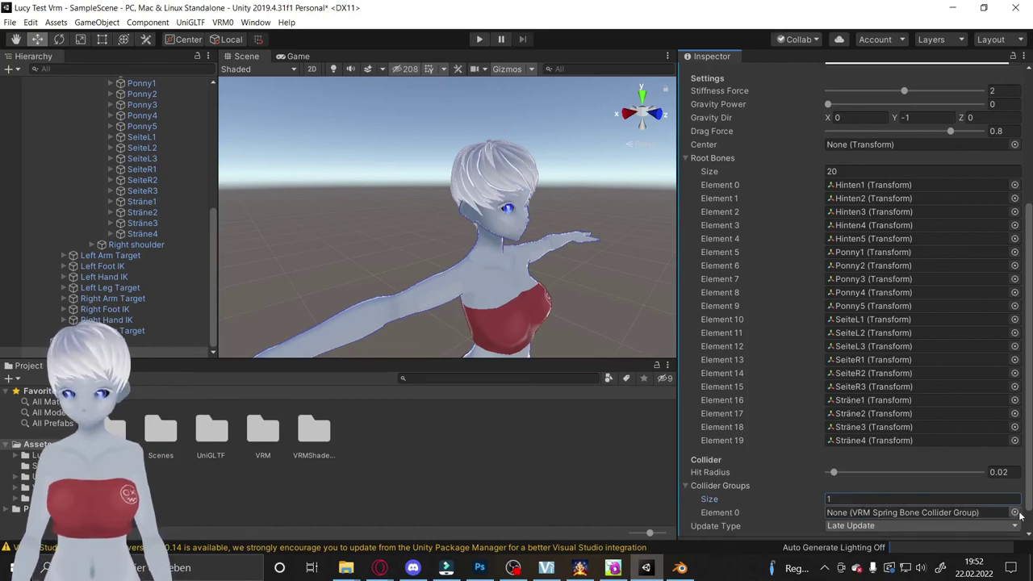
{"action": "left_click", "coordinate": [1016, 514]}
{"action": "left_click", "coordinate": [226, 98]}
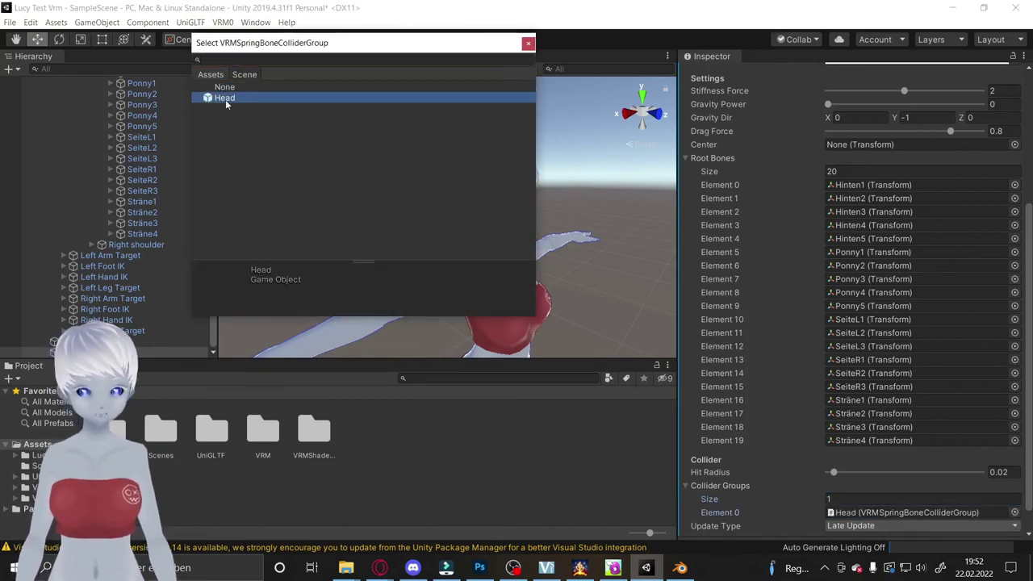
{"action": "double_click", "coordinate": [226, 100]}
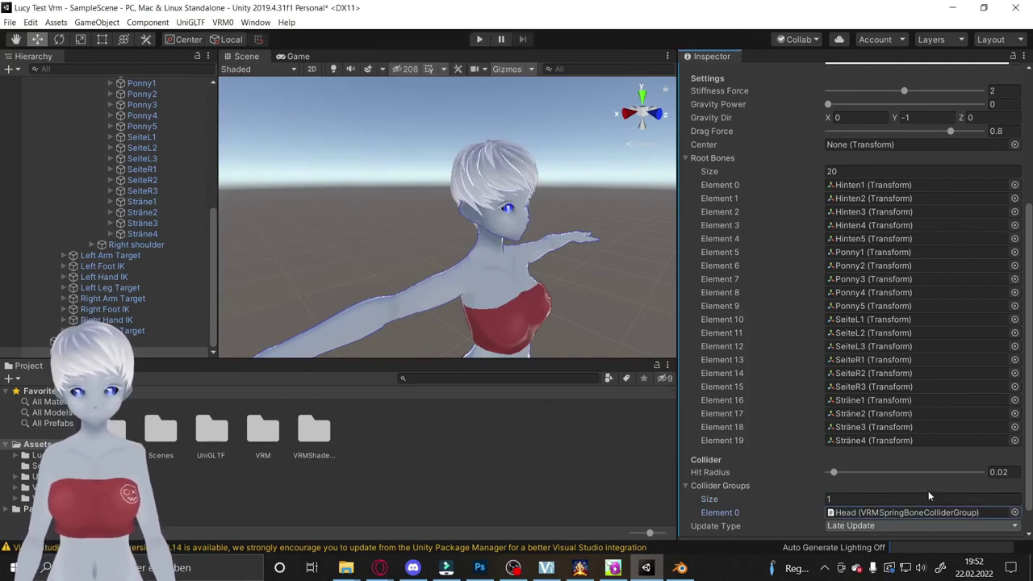
Step: Start play mode, select conver lucy, and orbit the Scene view to watch the hair physics
{"action": "left_click", "coordinate": [479, 39]}
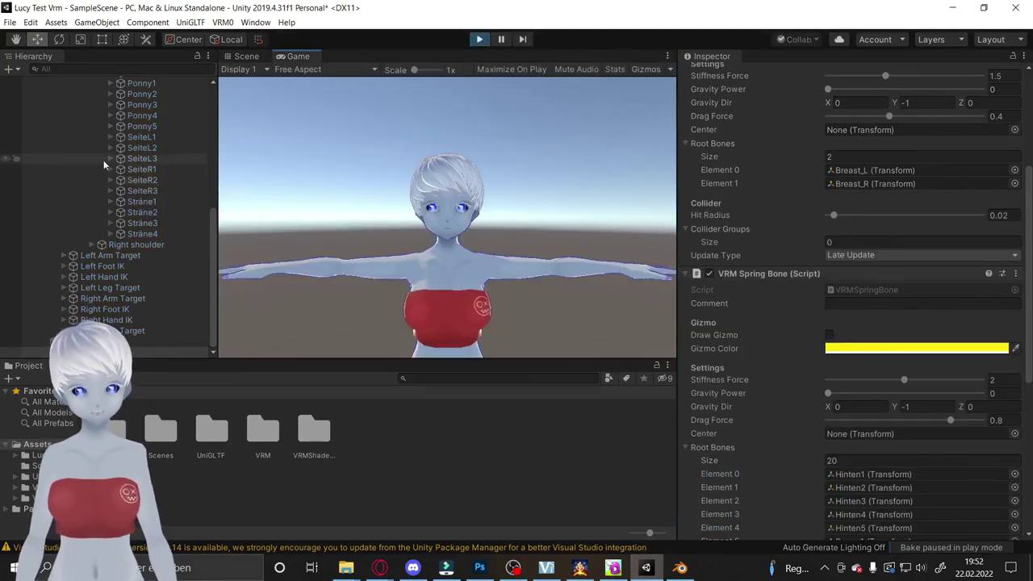
{"action": "scroll", "coordinate": [109, 160], "scroll_direction": "up", "scroll_amount": 10}
{"action": "left_click", "coordinate": [114, 126]}
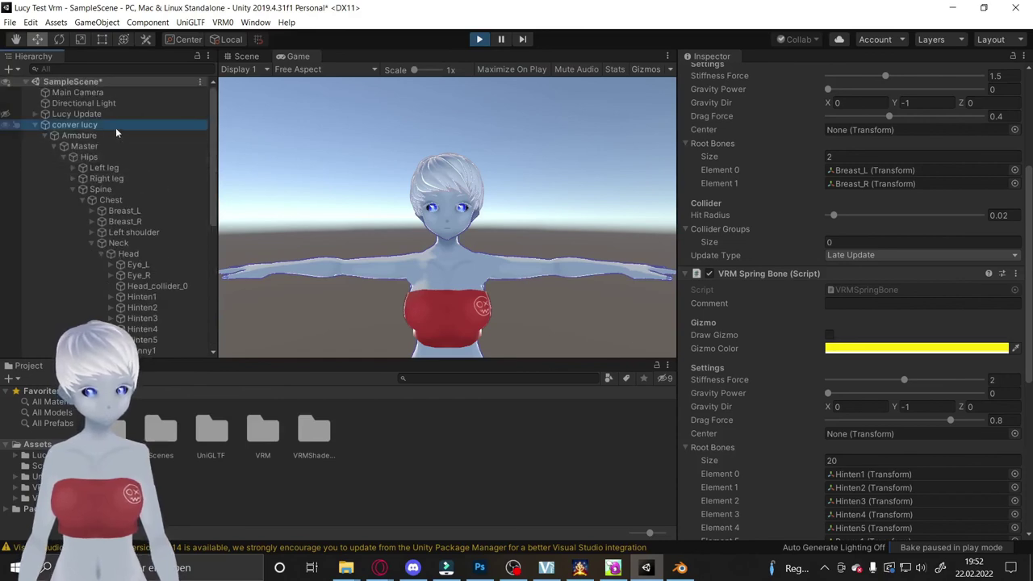
{"action": "left_click", "coordinate": [442, 234]}
{"action": "left_click", "coordinate": [241, 56]}
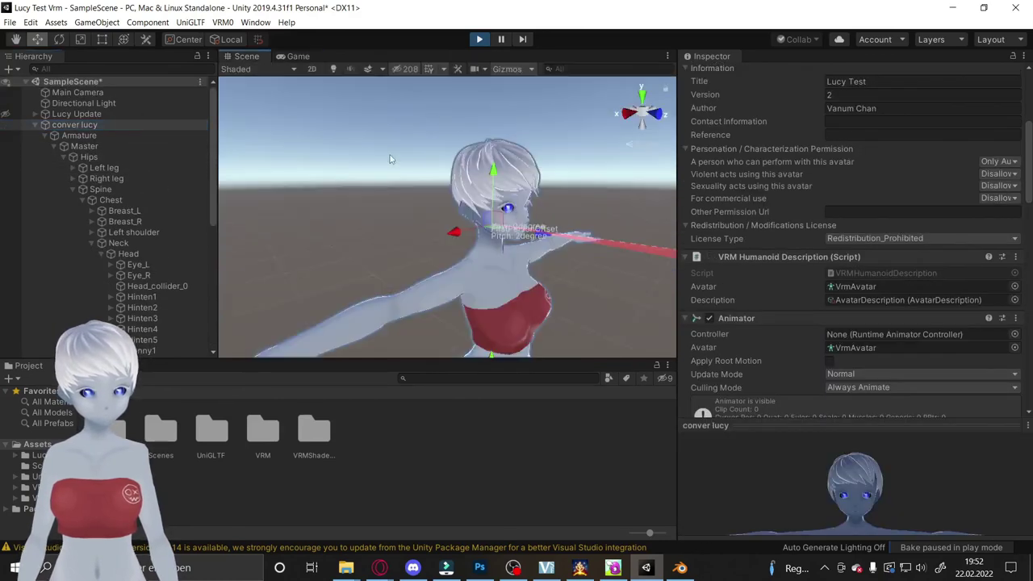
{"action": "left_click_drag", "start_coordinate": [452, 242], "coordinate": [499, 314], "text": "alt"}
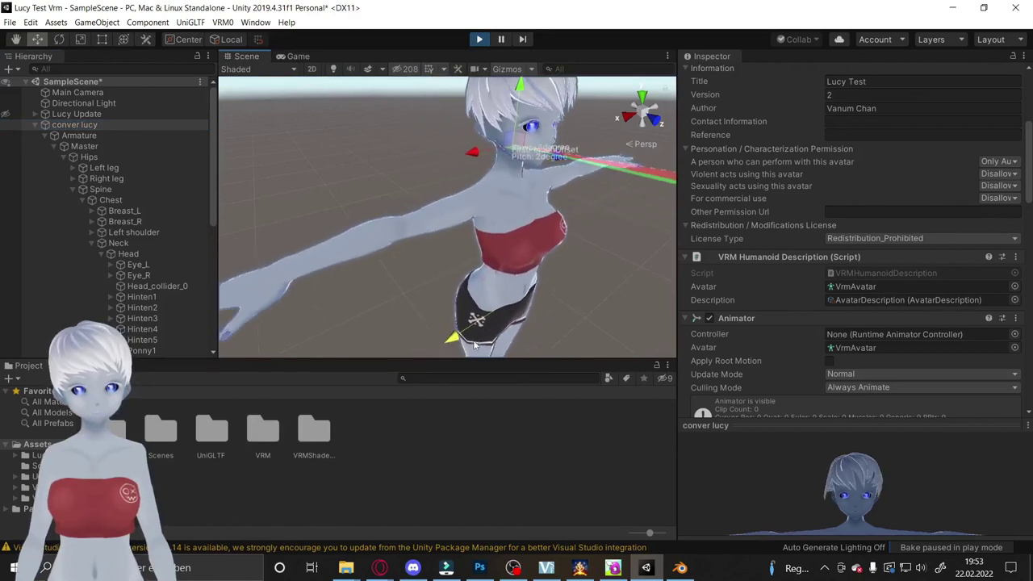
{"action": "left_click_drag", "start_coordinate": [452, 347], "coordinate": [572, 142], "text": "alt"}
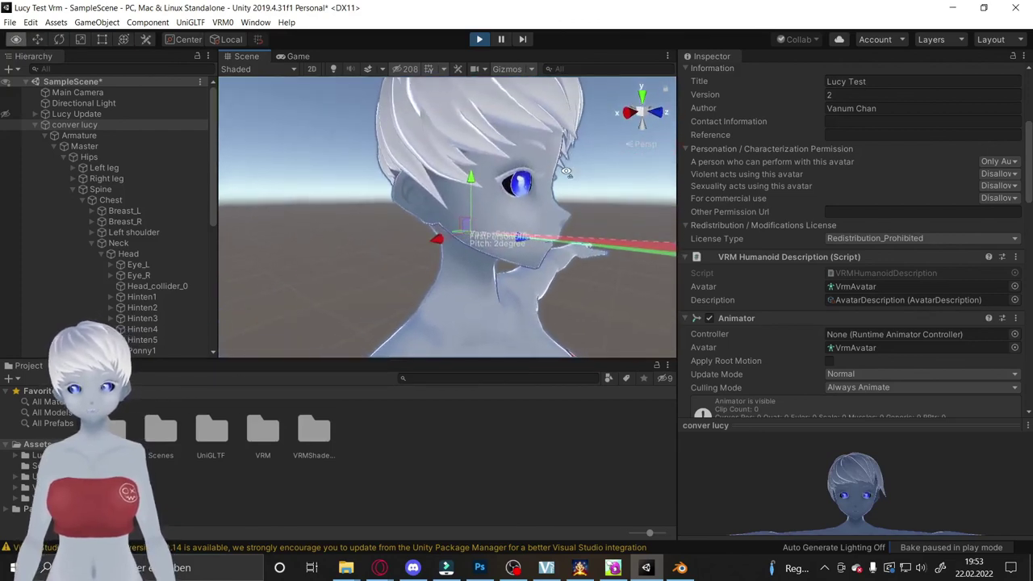
Step: Nudge the Head collider to Z offset 0.004, then stop play mode
{"action": "left_click", "coordinate": [117, 246]}
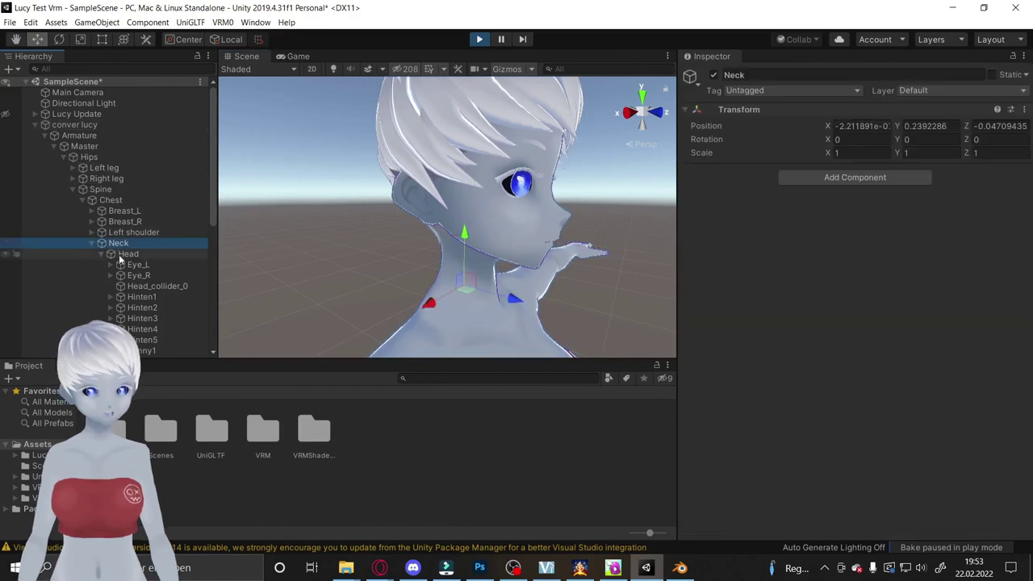
{"action": "left_click", "coordinate": [120, 255]}
{"action": "left_click_drag", "start_coordinate": [526, 145], "coordinate": [559, 207]}
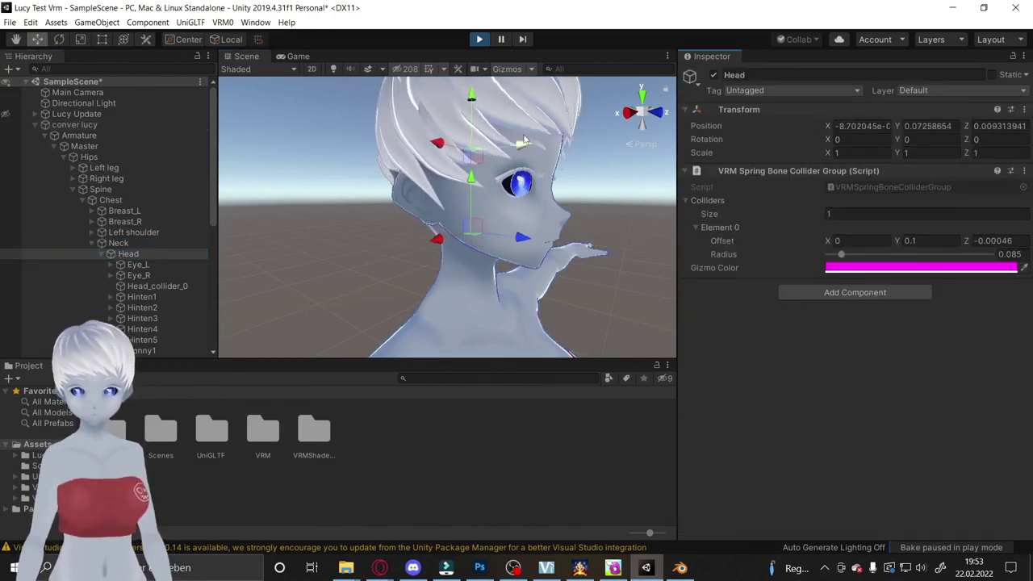
{"action": "left_click", "coordinate": [478, 38]}
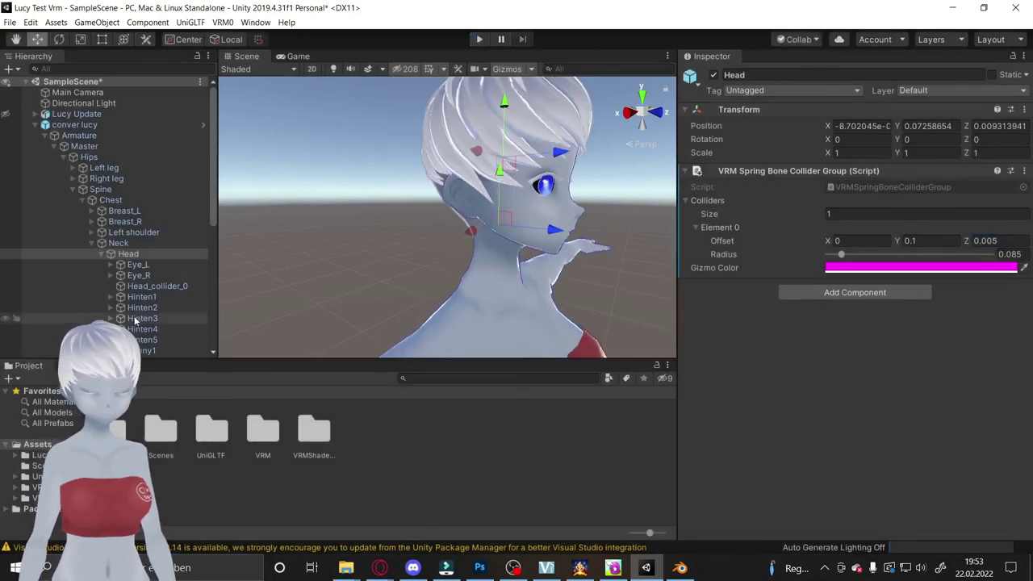
{"action": "scroll", "coordinate": [134, 293], "scroll_direction": "down", "scroll_amount": 5}
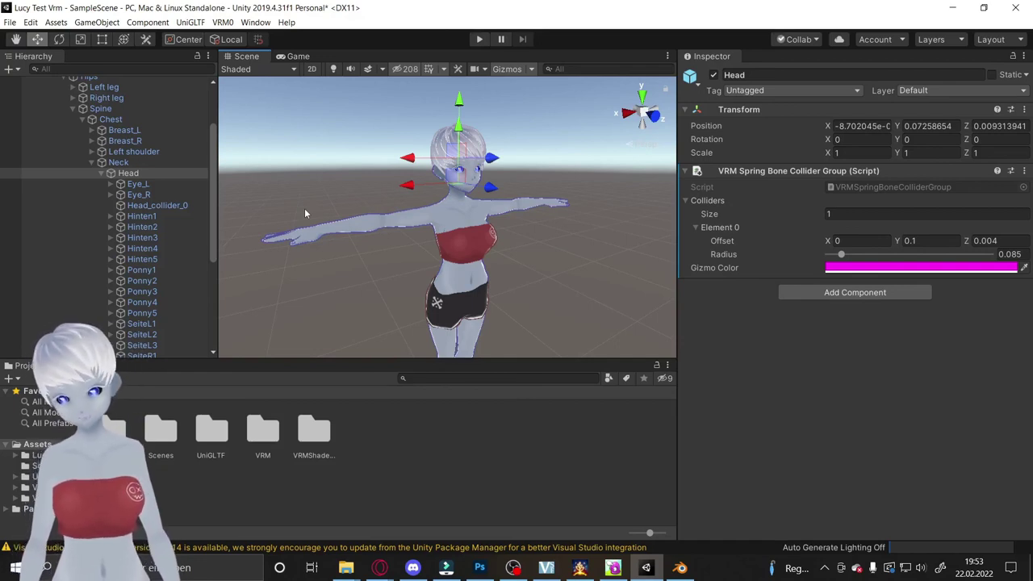
{"action": "right_click_drag", "start_coordinate": [376, 231], "coordinate": [400, 248]}
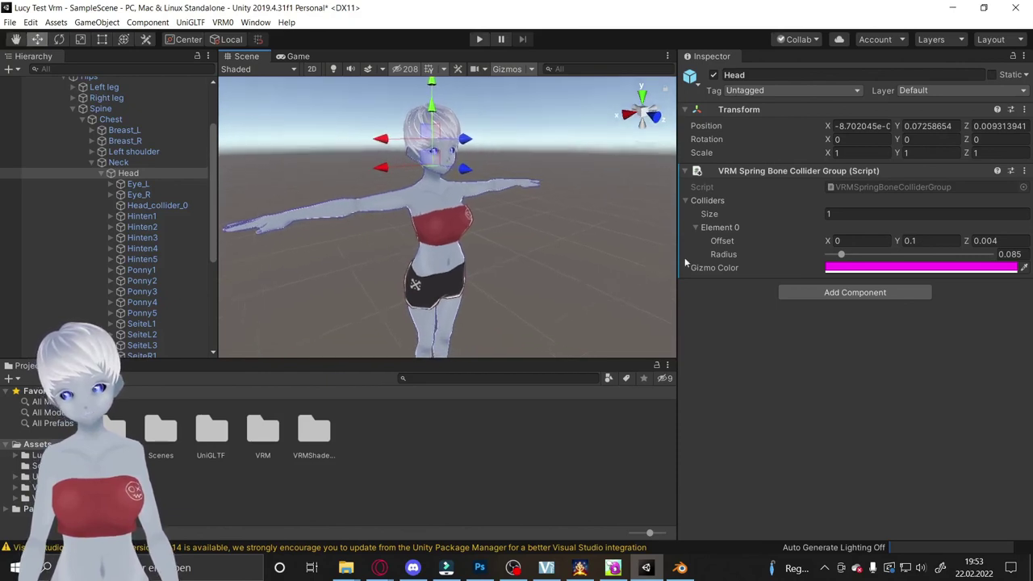
Step: Select conver lucy and start exporting it with VRM0 > Export to VRM 0.x
{"action": "left_click", "coordinate": [444, 256]}
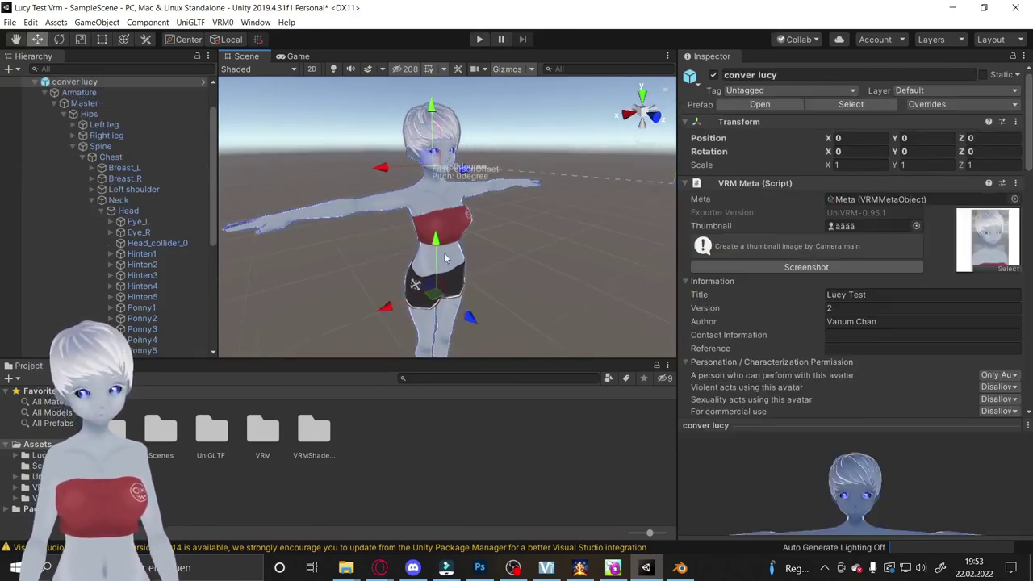
{"action": "left_click", "coordinate": [224, 22]}
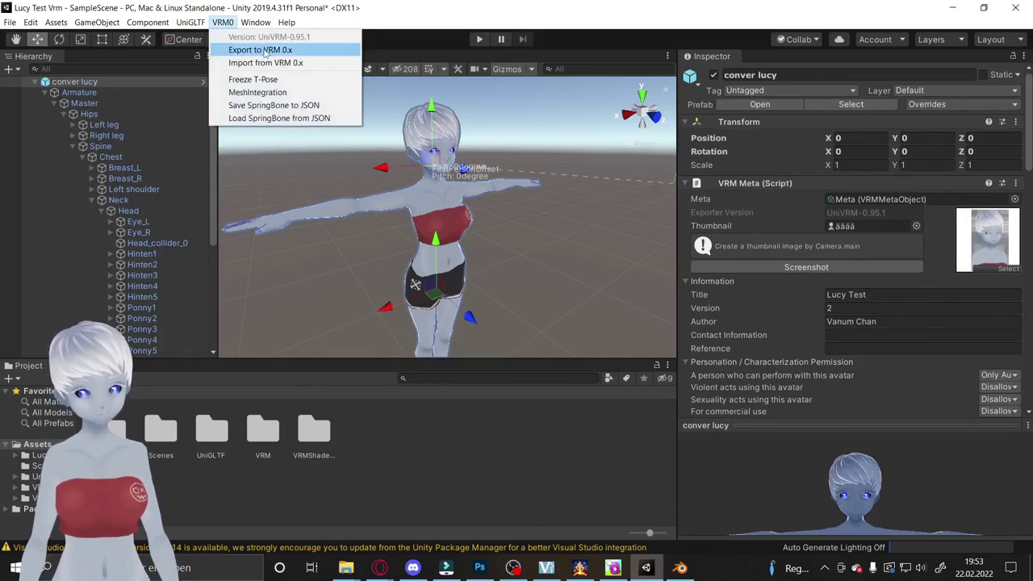
{"action": "left_click", "coordinate": [264, 50]}
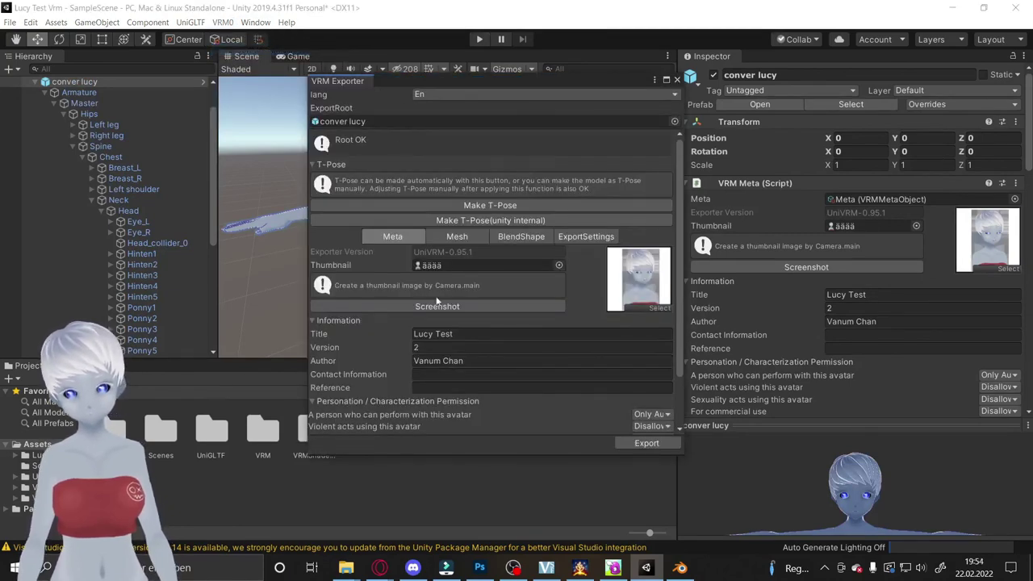
{"action": "scroll", "coordinate": [571, 376], "scroll_direction": "down", "scroll_amount": 2}
{"action": "left_click", "coordinate": [643, 444]}
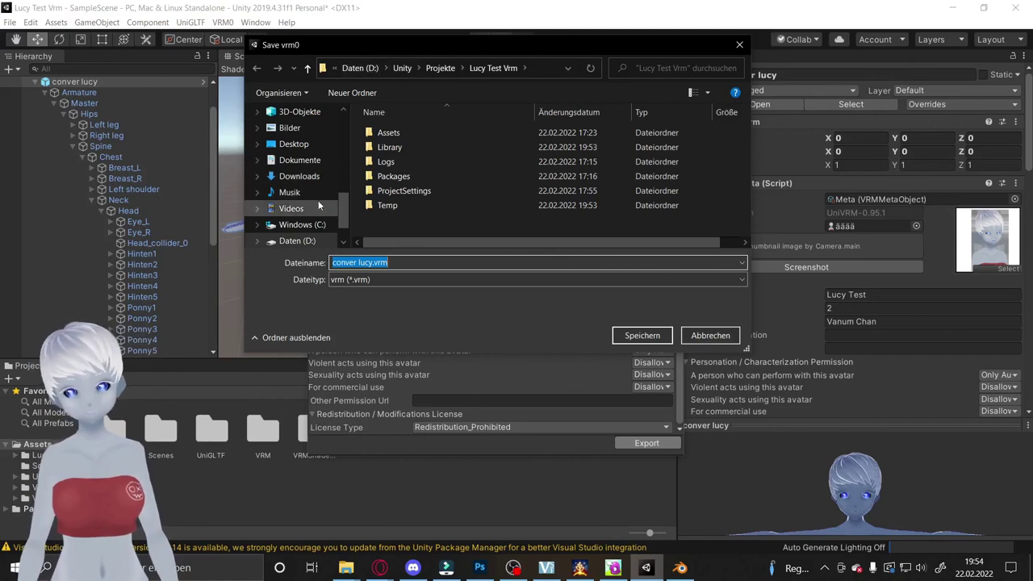
Step: Save the export as conver lucy.vrm in the Bilder folder, replacing the existing file
{"action": "left_click", "coordinate": [289, 127]}
{"action": "scroll", "coordinate": [500, 188], "scroll_direction": "down", "scroll_amount": 2}
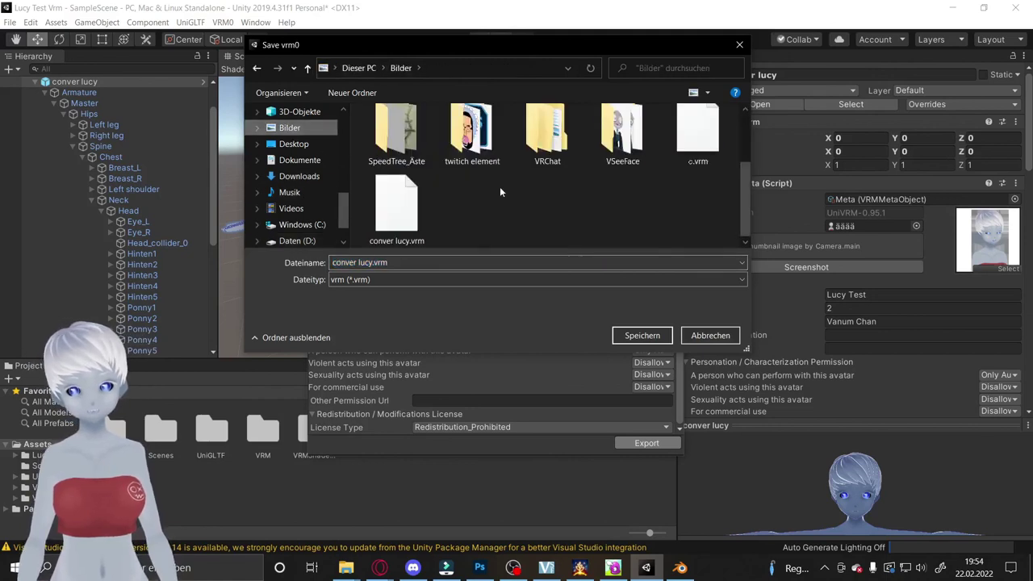
{"action": "left_click", "coordinate": [416, 209]}
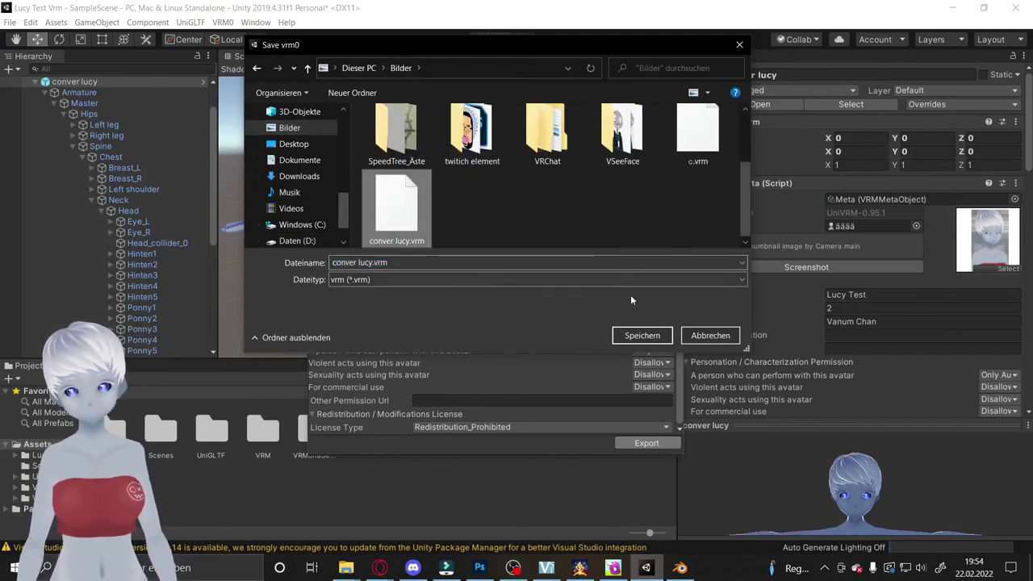
{"action": "left_click", "coordinate": [645, 335]}
{"action": "left_click", "coordinate": [537, 284]}
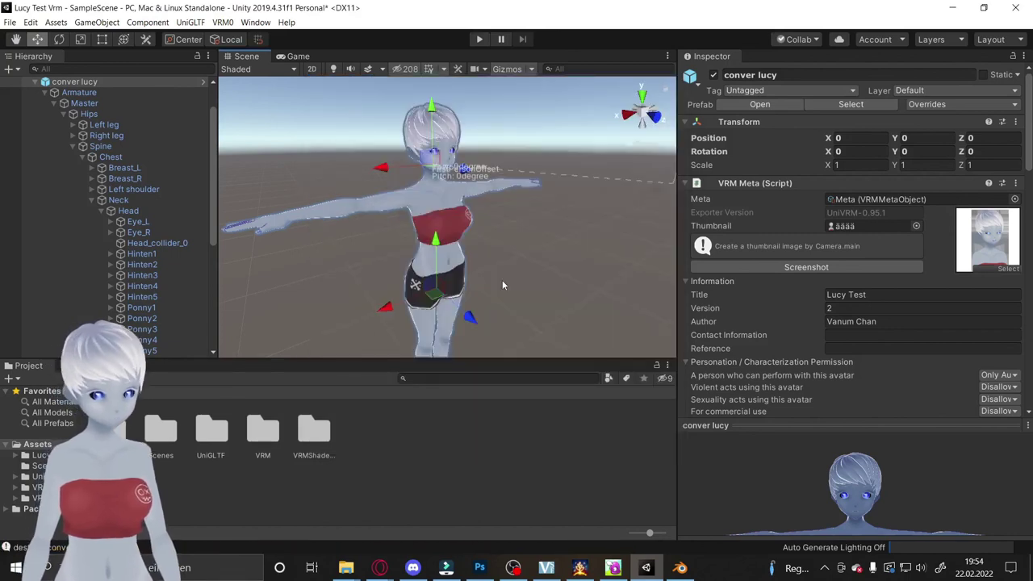
Step: Minimize Unity and restore VSeeFace's controls and grey background around the avatar
{"action": "left_click", "coordinate": [954, 8]}
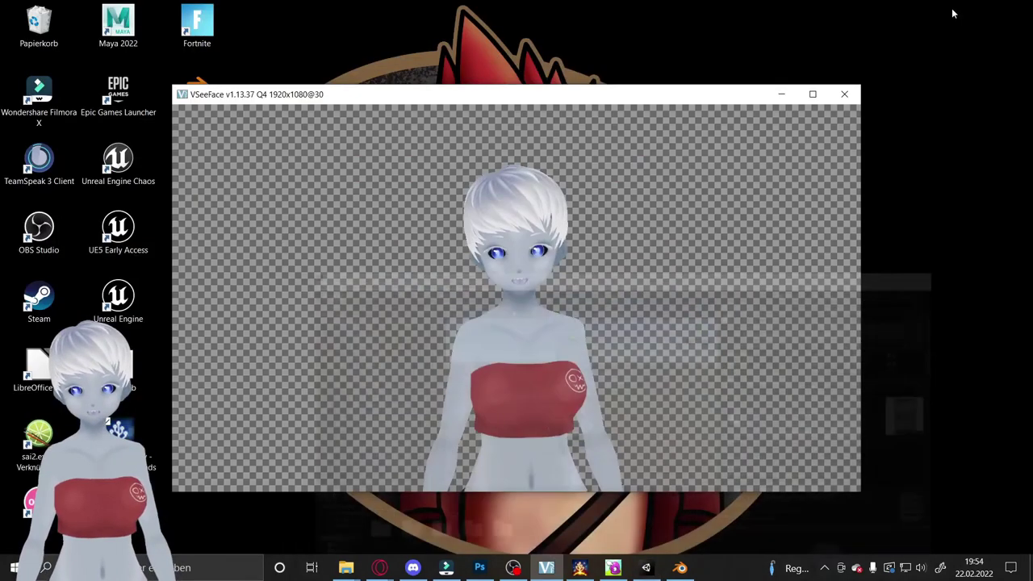
{"action": "left_click", "coordinate": [755, 272]}
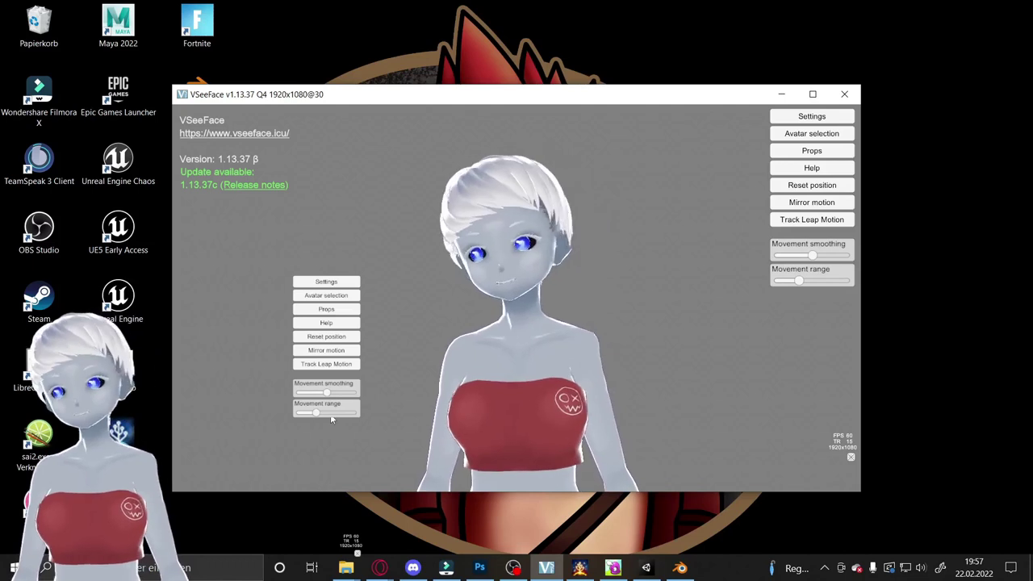